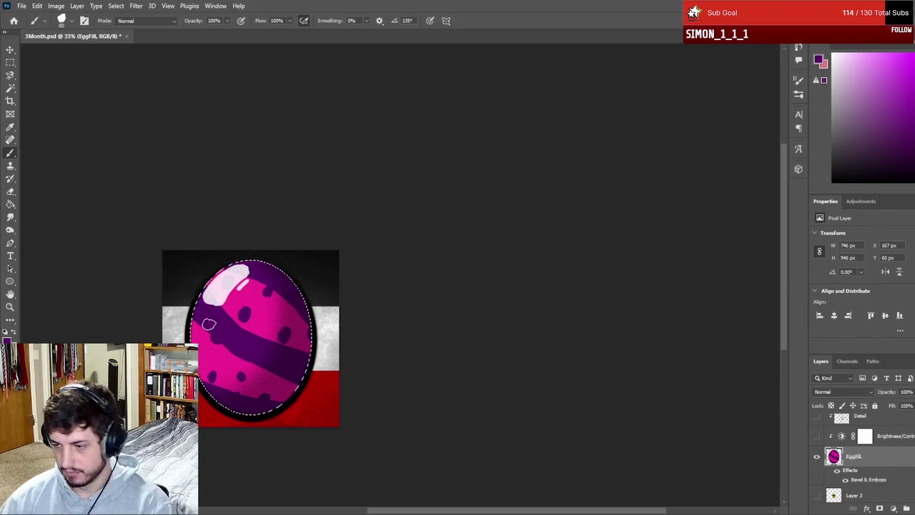
- Undo the purple stripes and irregular dots painted on the egg, back to the plain pink fill
scroll(249, 377, down, 2)
scroll(250, 377, down, 5)
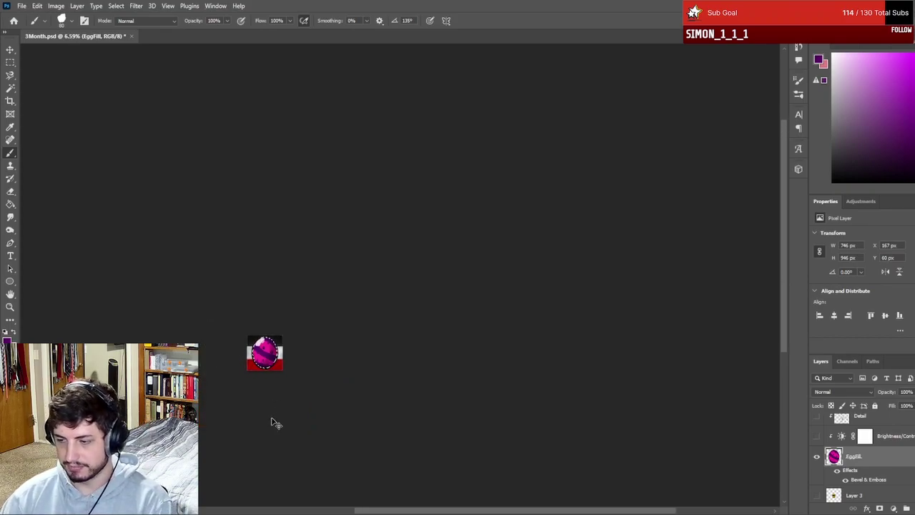
scroll(259, 380, up, 7)
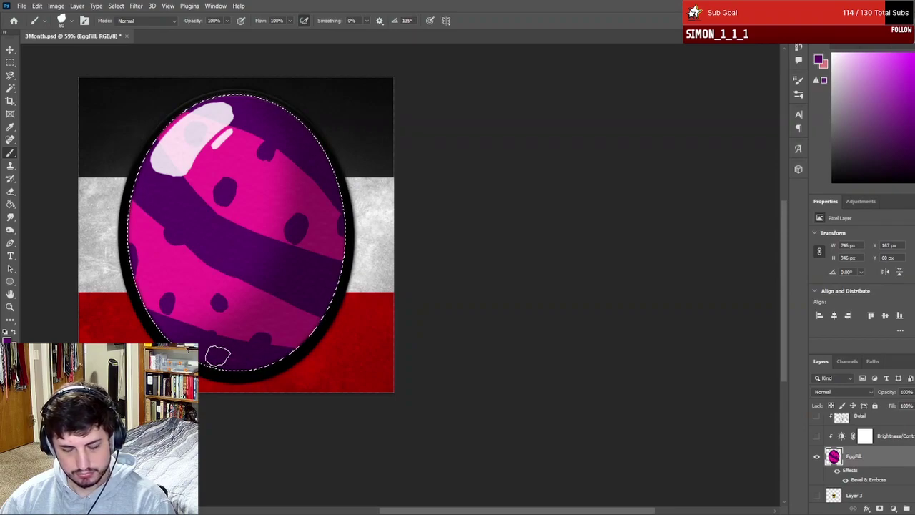
key(ctrl+z)
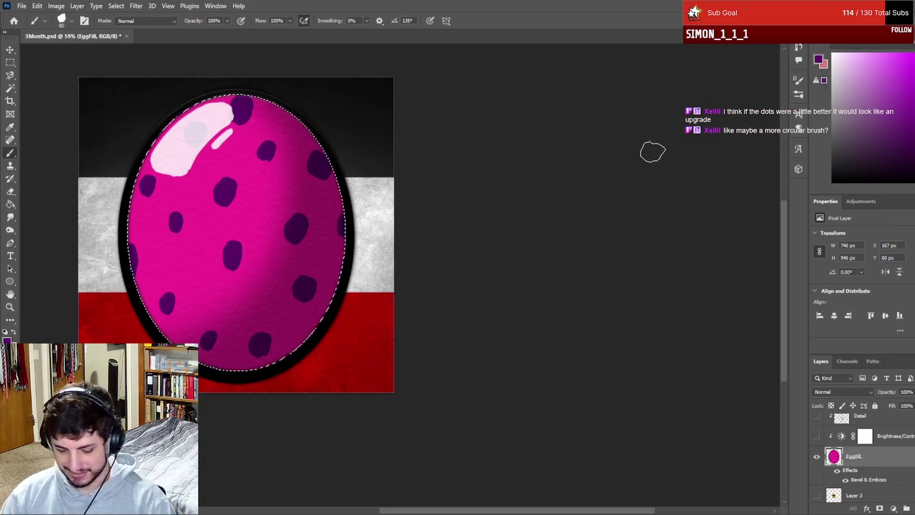
key(ctrl+z)
key(ctrl+z)
key(ctrl+z)
key(ctrl+z)
key(ctrl+z)
key(ctrl+z)
key(ctrl+z)
key(ctrl+z)
key(ctrl+z)
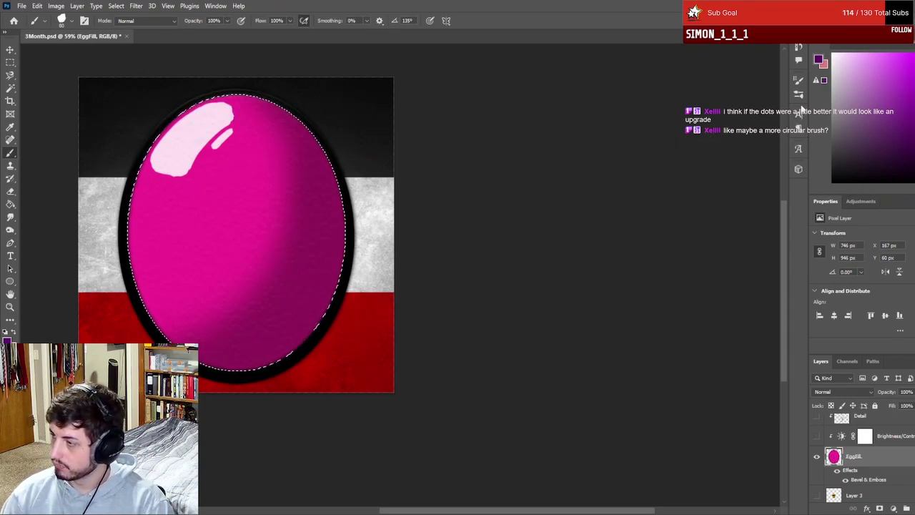
- Choose the Hard Round Pressure Size brush and paint round dark purple dots of varied sizes across the egg on the EggFill layer
click(798, 82)
click(650, 76)
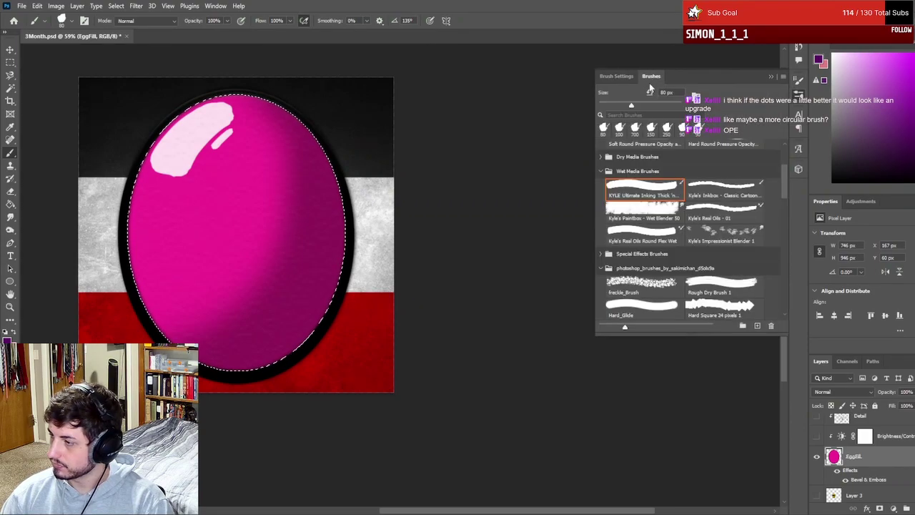
scroll(680, 239, up, 2)
scroll(679, 240, up, 2)
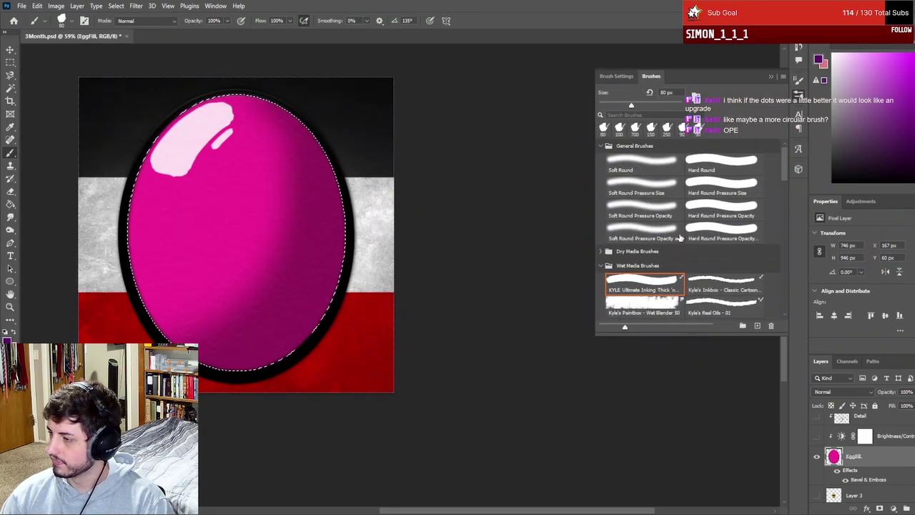
click(716, 171)
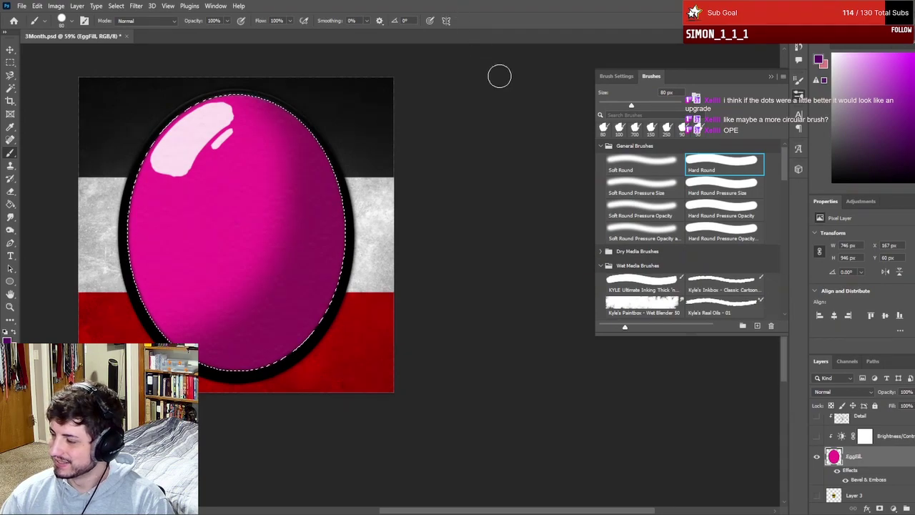
click(713, 185)
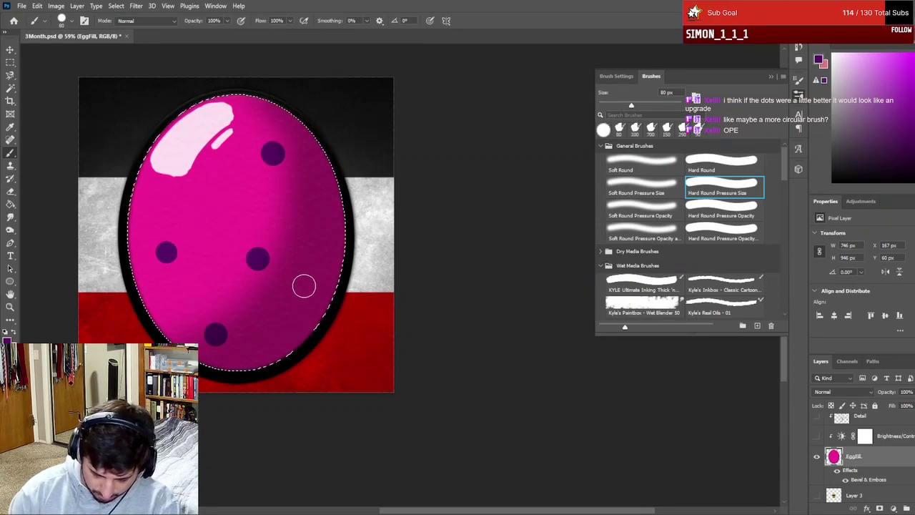
click(220, 193)
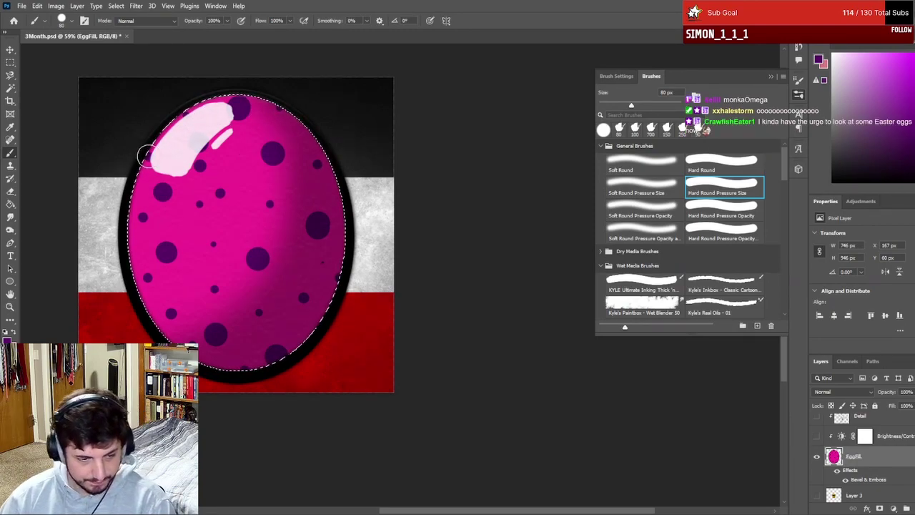
- Examine how the dotted egg reads at very small and at larger display sizes
scroll(179, 307, down, 10)
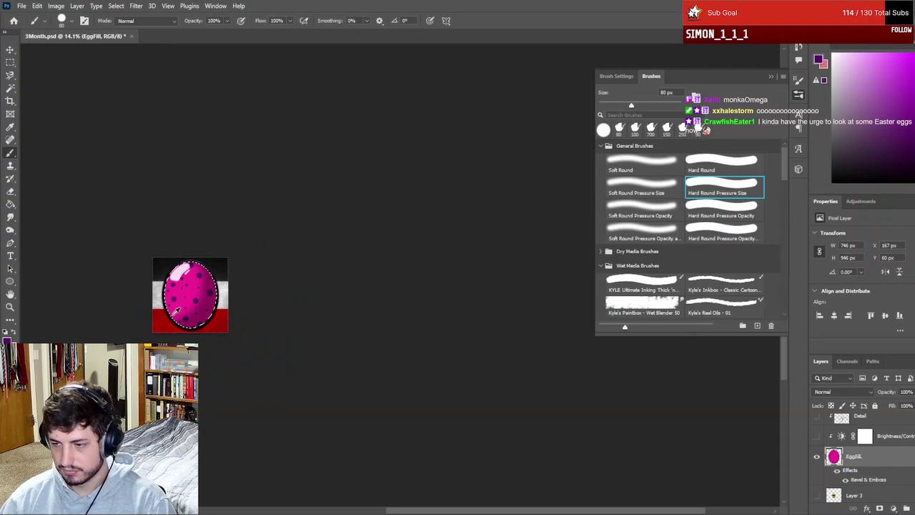
scroll(201, 385, down, 4)
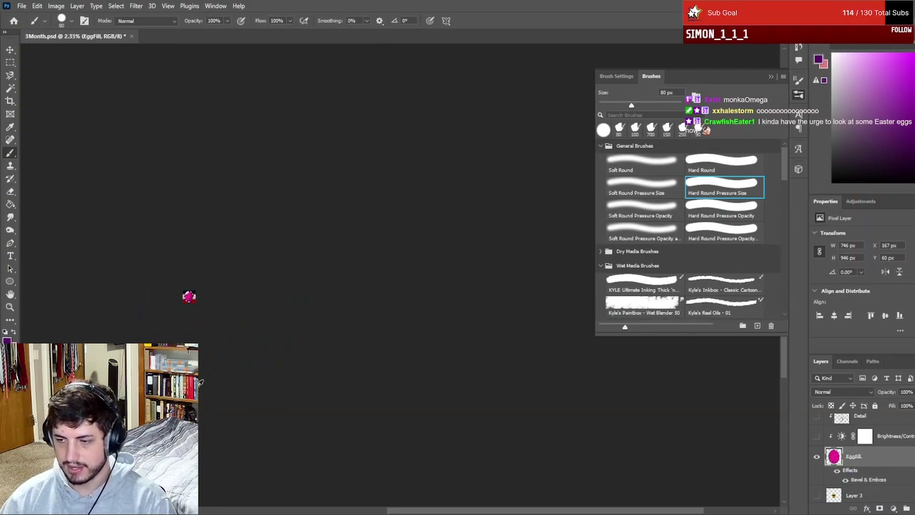
scroll(191, 296, up, 10)
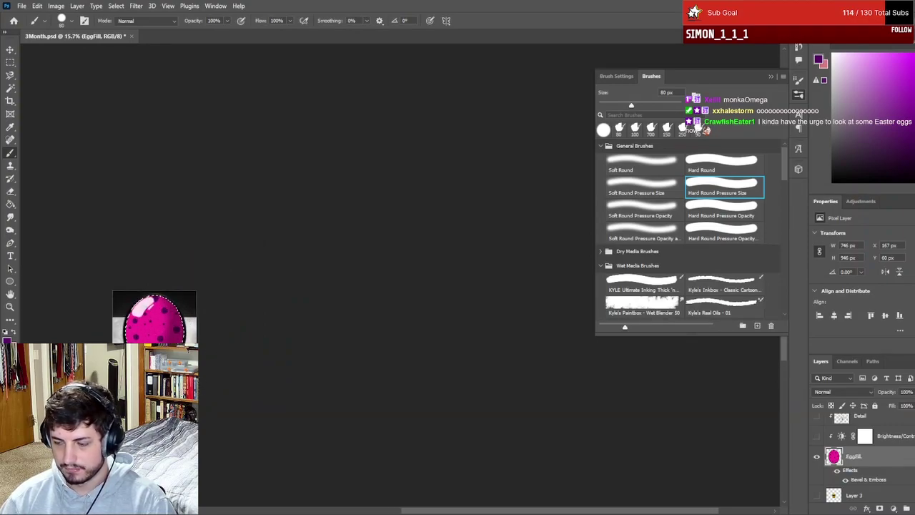
scroll(132, 382, up, 2)
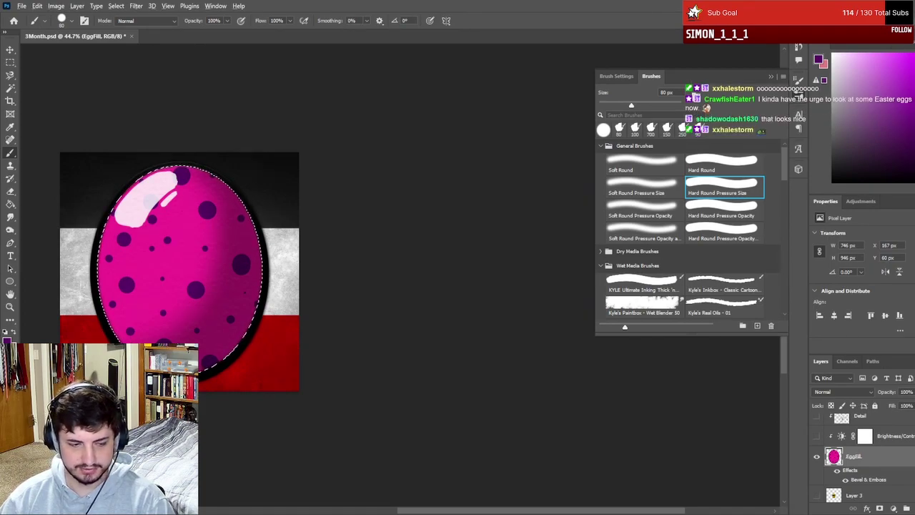
scroll(157, 322, down, 5)
scroll(157, 322, up, 4)
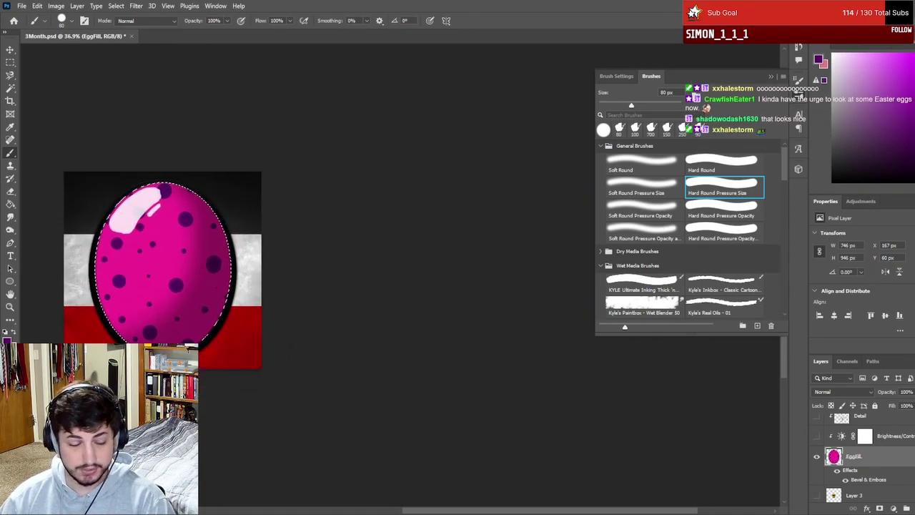
scroll(137, 258, up, 4)
scroll(138, 258, down, 2)
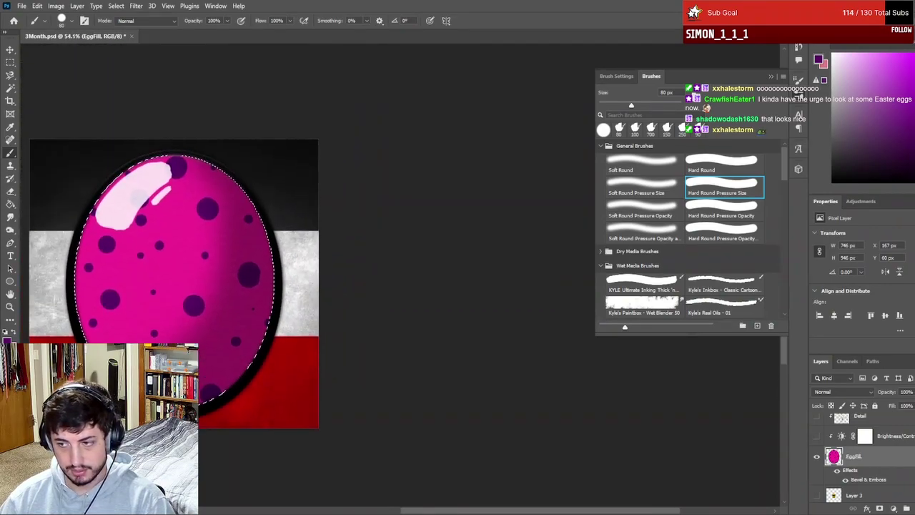
scroll(146, 362, down, 3)
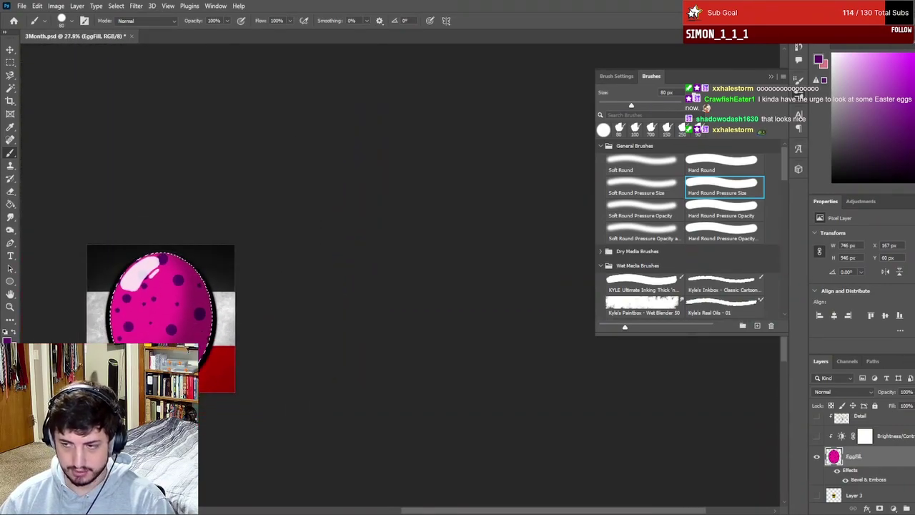
scroll(153, 354, down, 2)
scroll(153, 356, down, 2)
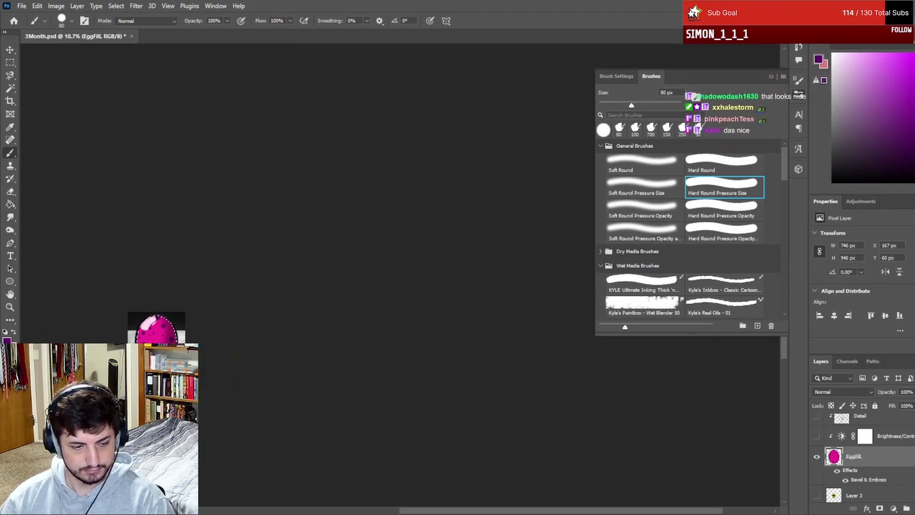
scroll(152, 320, up, 4)
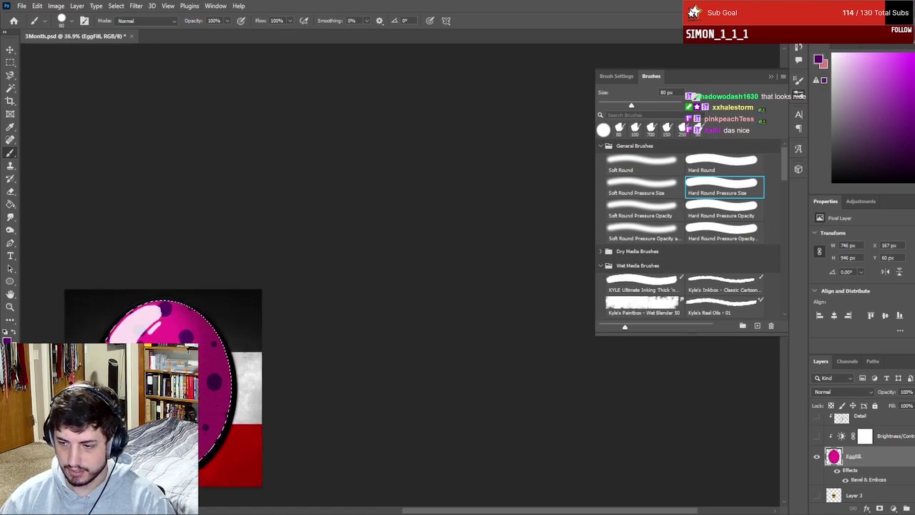
scroll(215, 322, up, 1)
scroll(229, 400, down, 1)
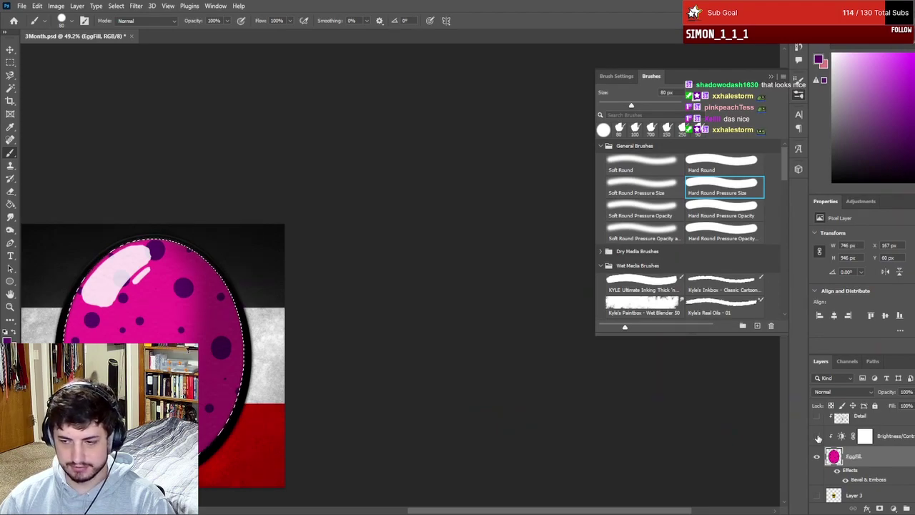
- Show the Brightness/Contrast adjustment layer above EggFill and bring the whole egg into view
click(818, 437)
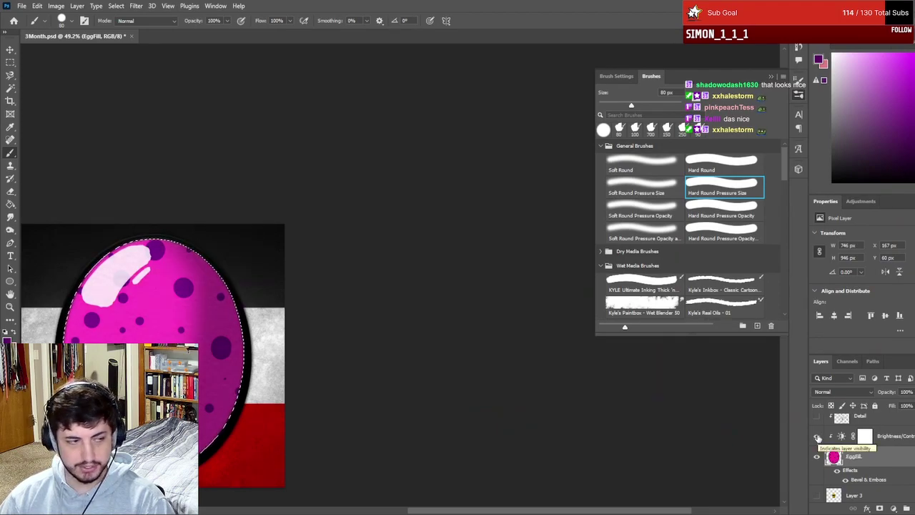
scroll(623, 422, left, 3)
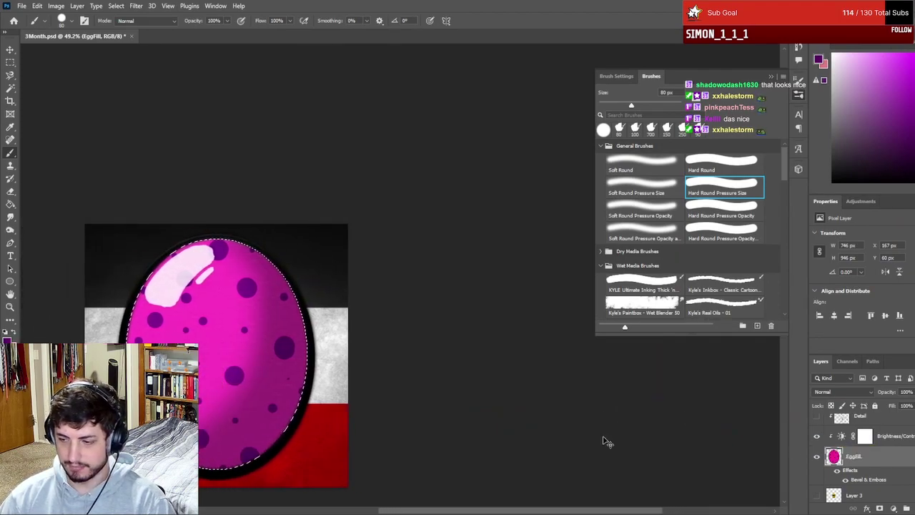
scroll(600, 440, left, 7)
scroll(629, 407, down, 3)
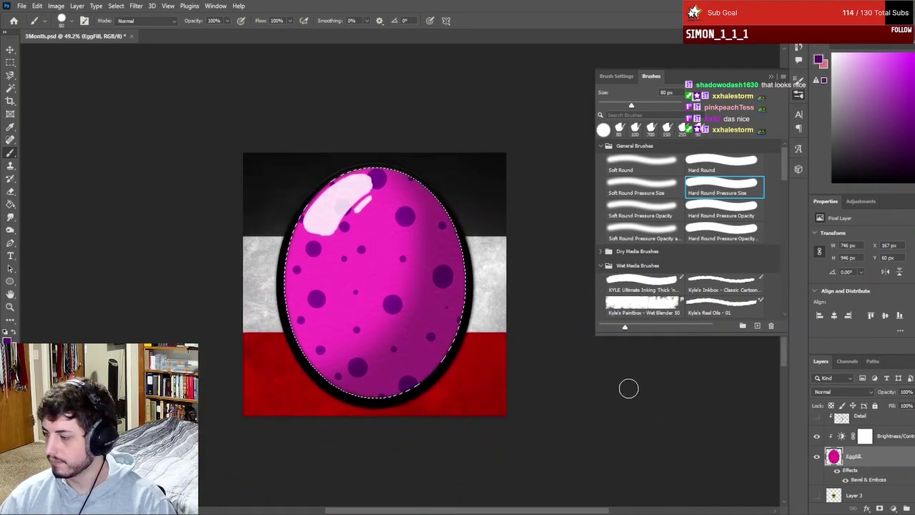
- Compare the egg's colours with and without the Brightness/Contrast adjustment, leaving the adjustment visible
click(819, 438)
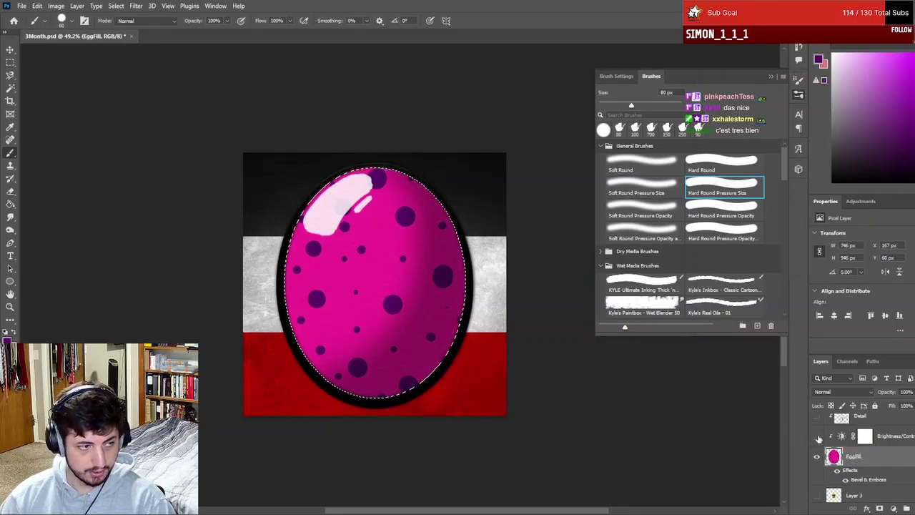
click(819, 438)
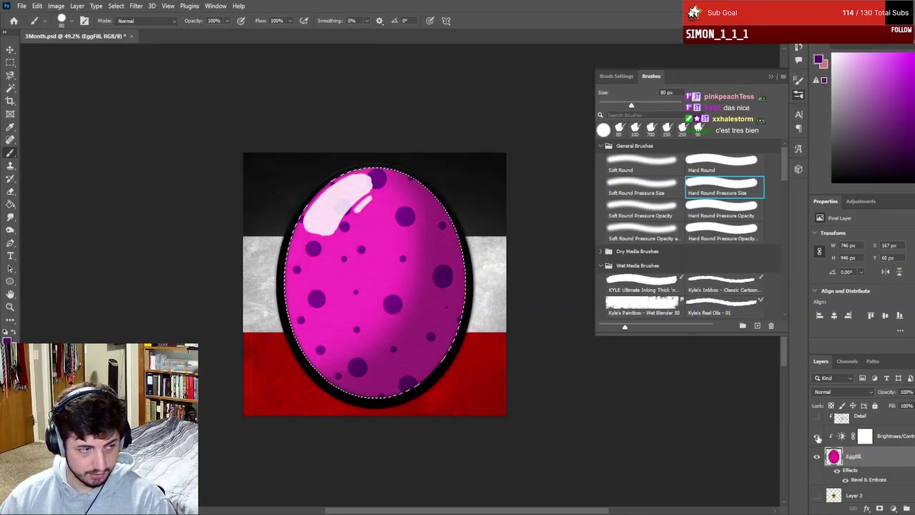
click(819, 437)
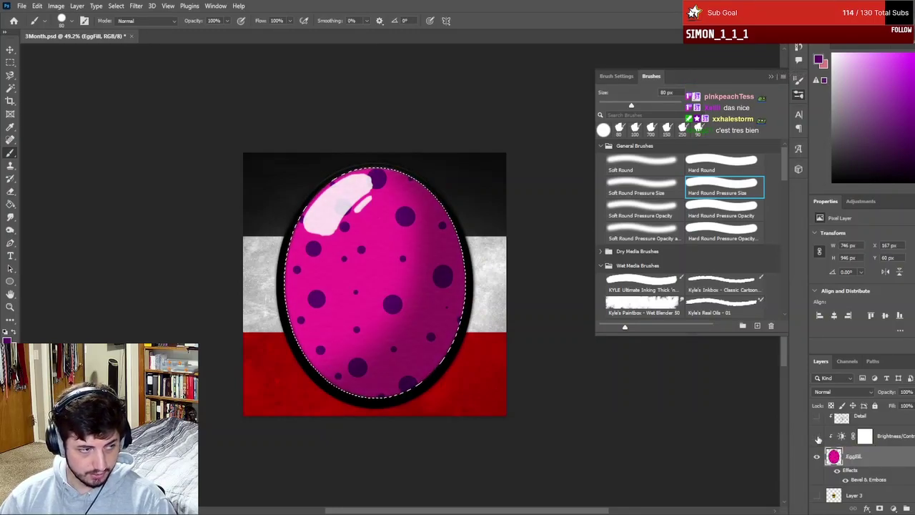
click(818, 438)
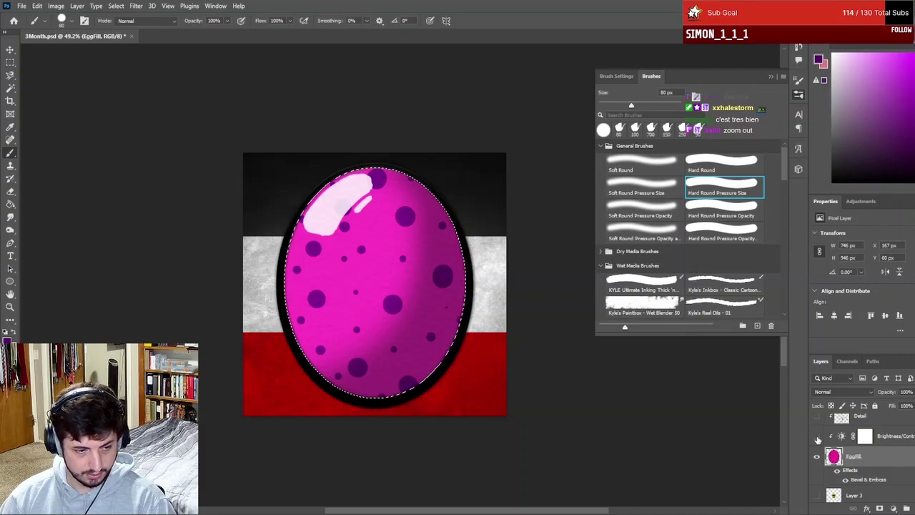
- Compare the egg with and without the Brightness/Contrast adjustment at a tiny thumbnail size, ending with the adjustment visible
click(819, 438)
key(ctrl+minus)
key(ctrl+minus)
key(ctrl+minus)
key(ctrl+minus)
key(ctrl+minus)
key(ctrl+minus)
key(ctrl+minus)
key(ctrl+minus)
key(ctrl+minus)
key(ctrl+minus)
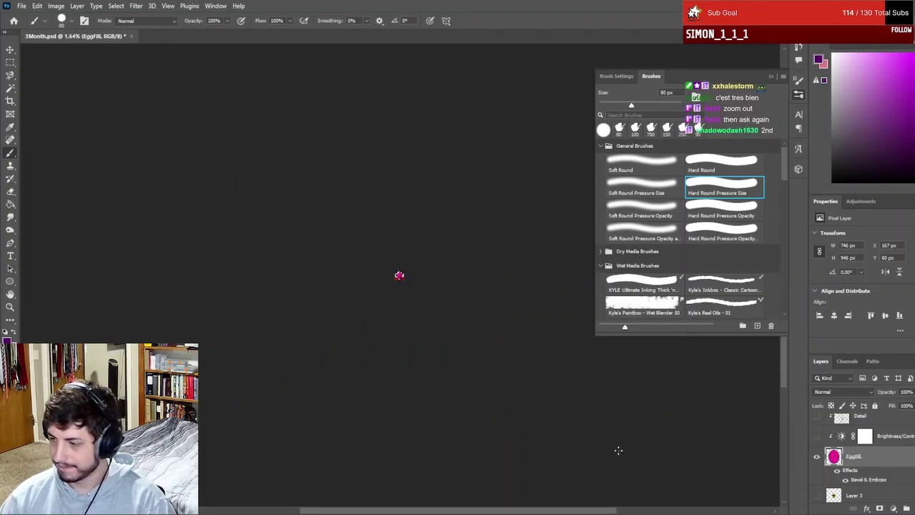
click(818, 439)
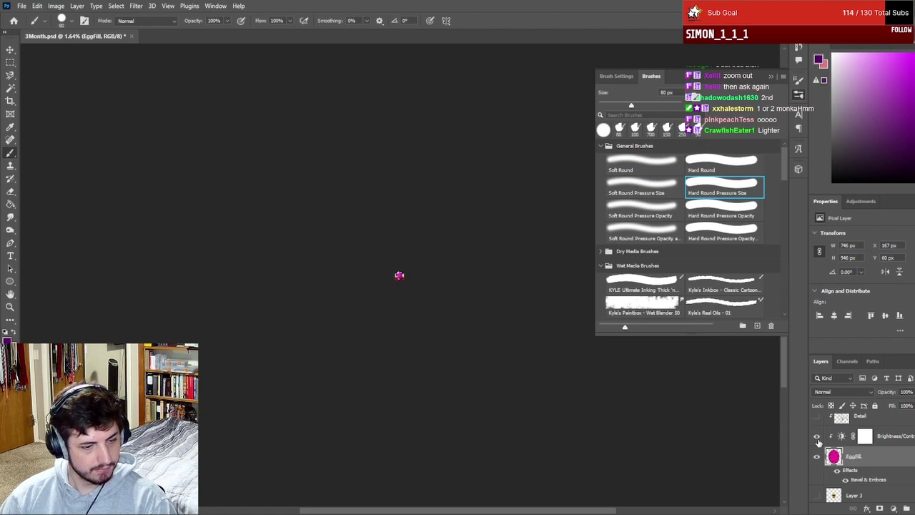
click(818, 438)
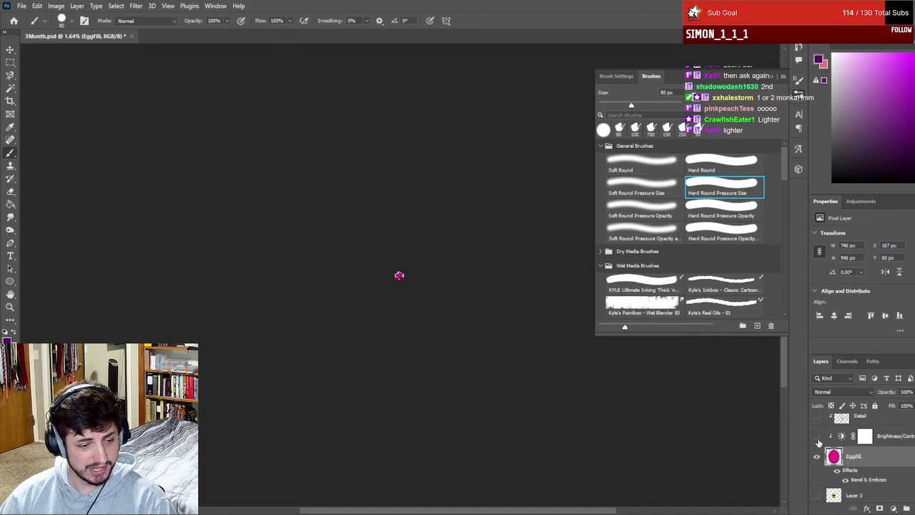
click(818, 439)
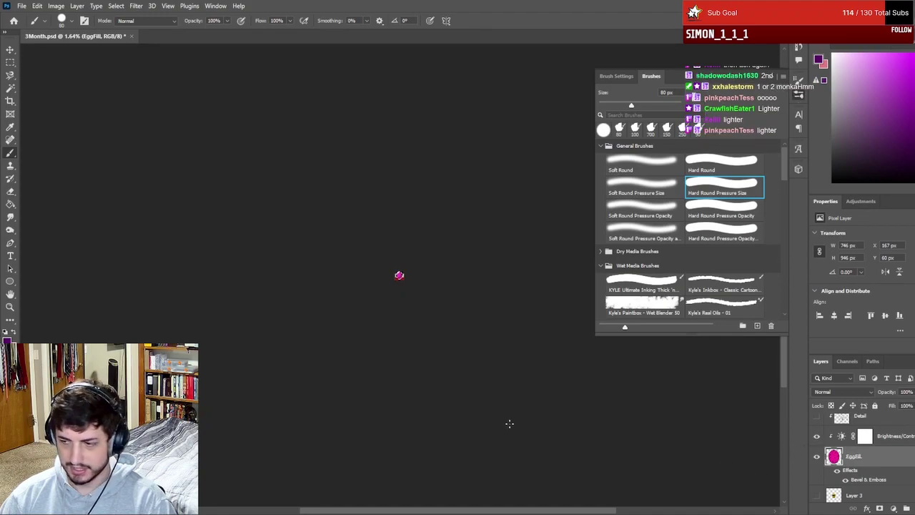
- Save the dotted egg artwork as a new document named 6Month.psd
scroll(408, 315, up, 5)
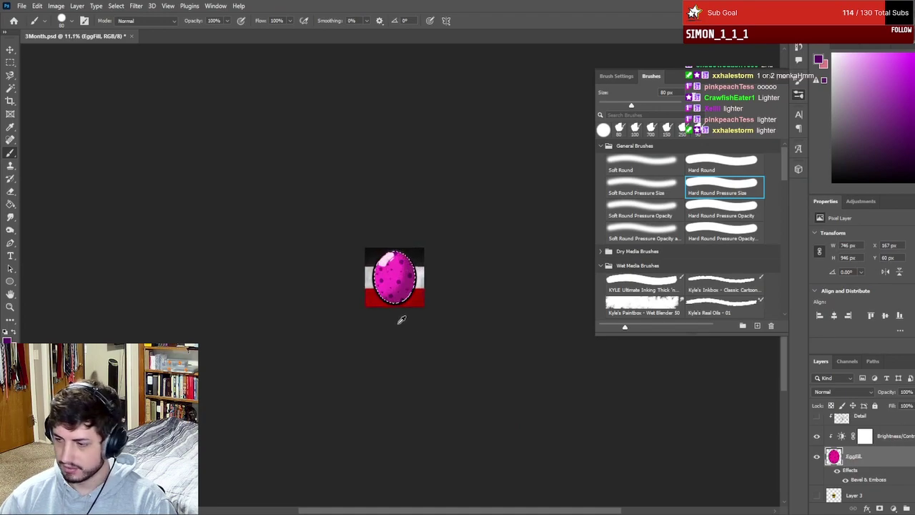
scroll(401, 320, up, 1)
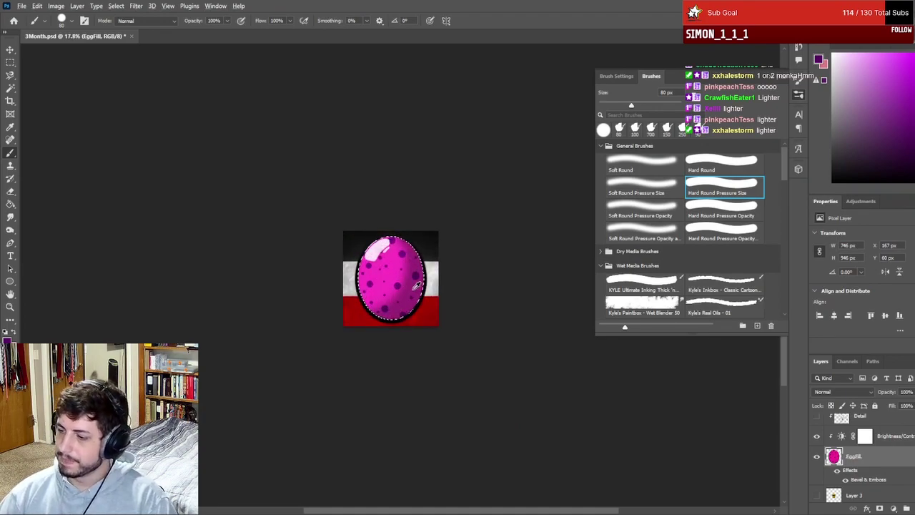
scroll(409, 289, up, 2)
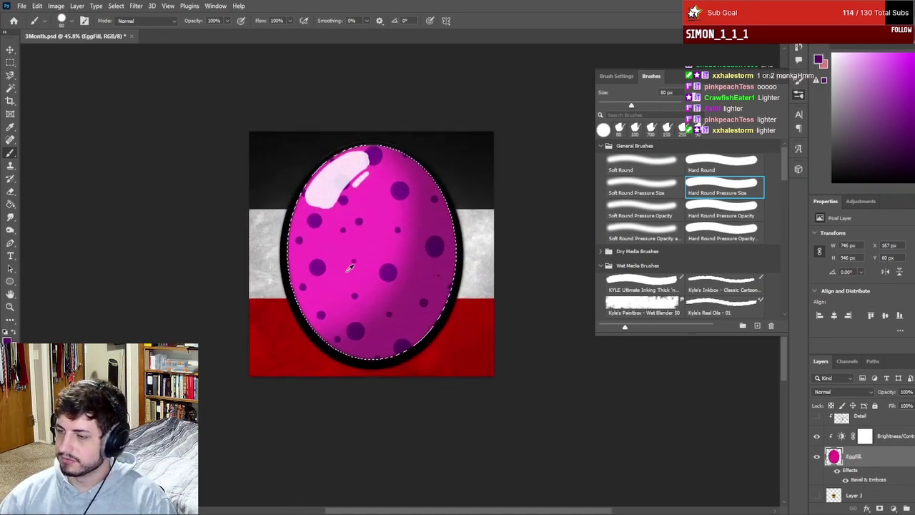
click(22, 6)
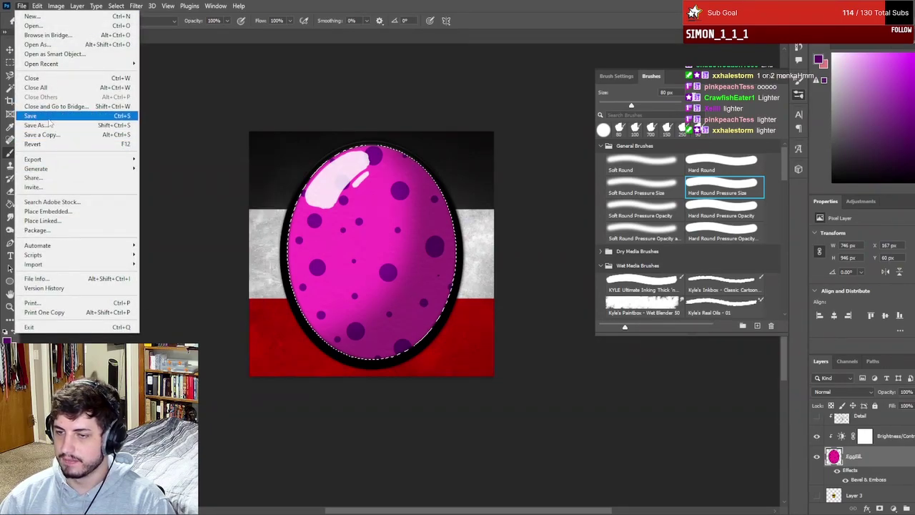
click(47, 118)
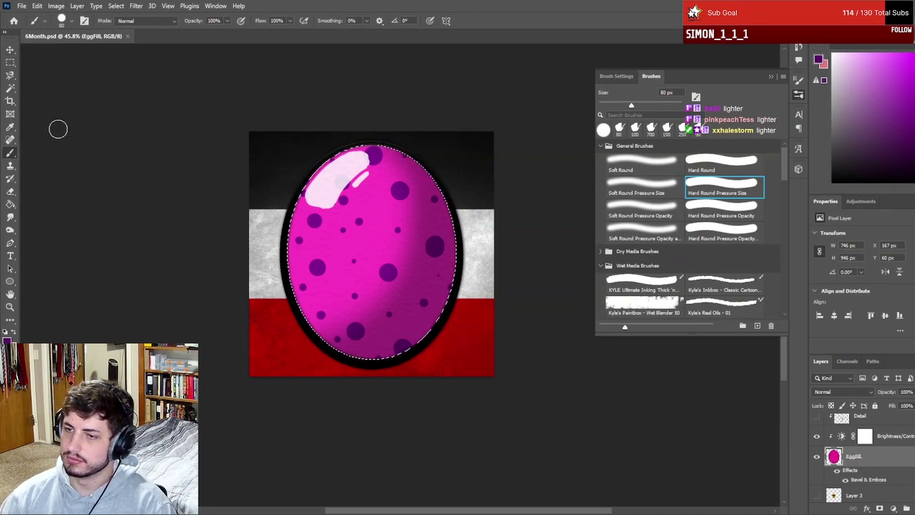
- Quick export the full-size dotted pink egg badge as a PNG
click(22, 6)
mouse_move(67, 160)
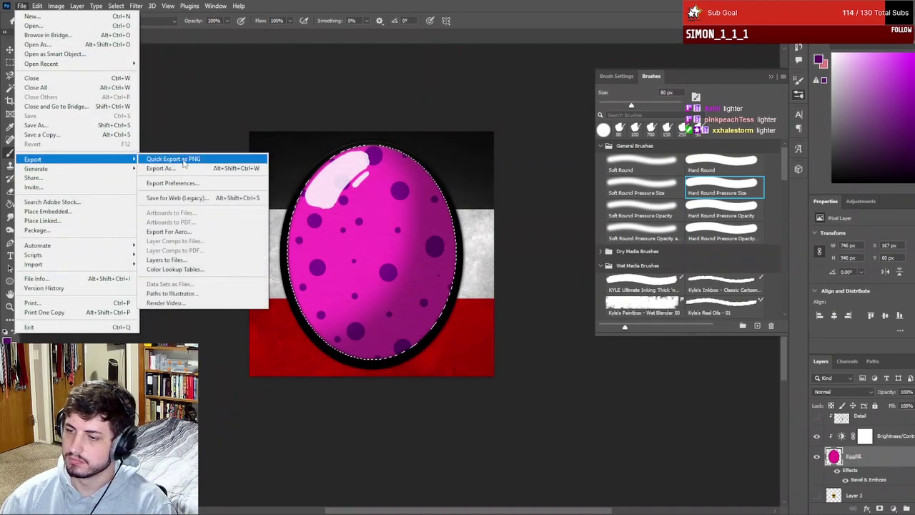
click(185, 160)
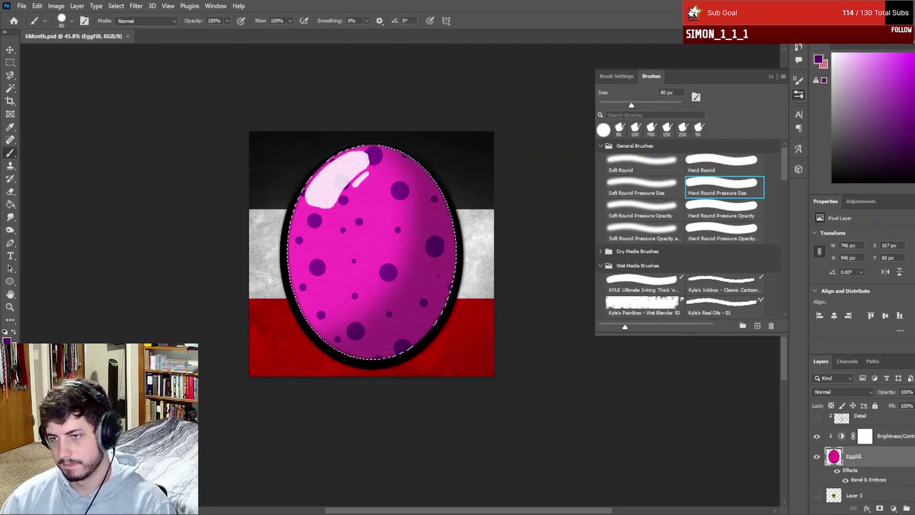
- Scale the image down until the egg fill is 56 by 68 px and export that badge size
click(56, 6)
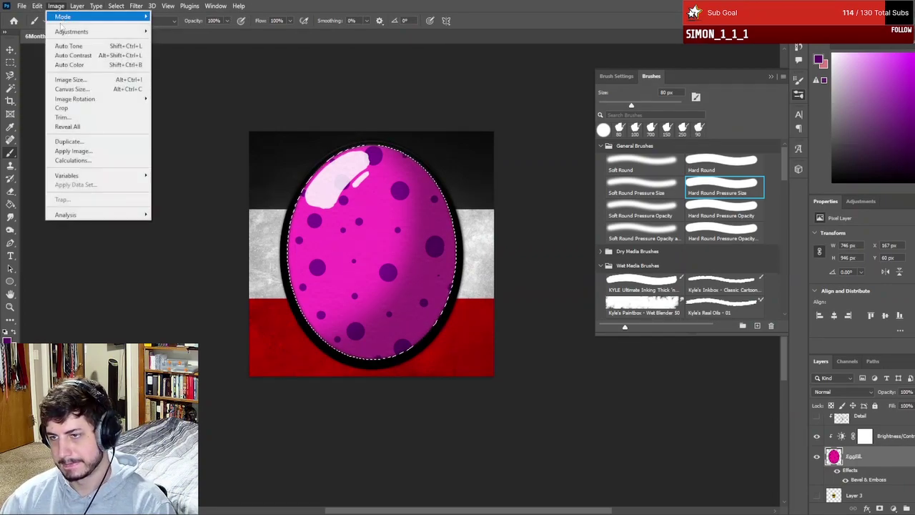
click(72, 79)
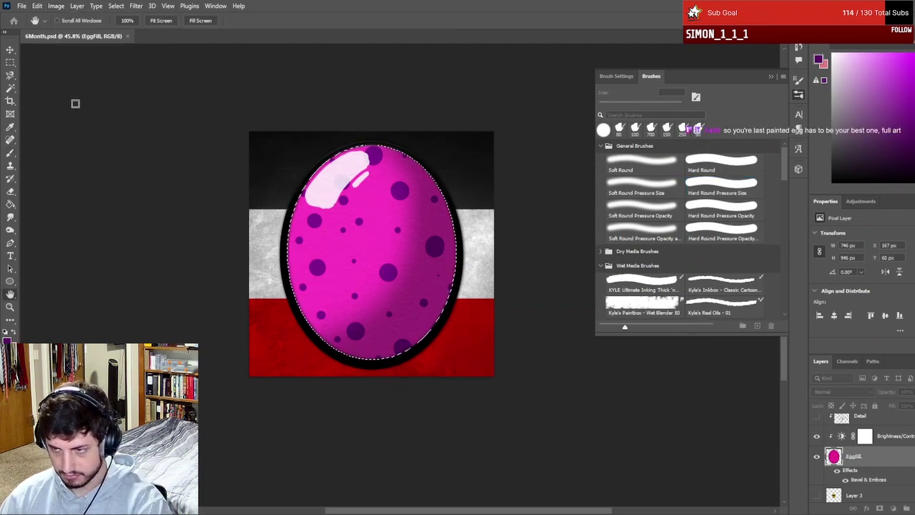
click(21, 6)
mouse_move(107, 159)
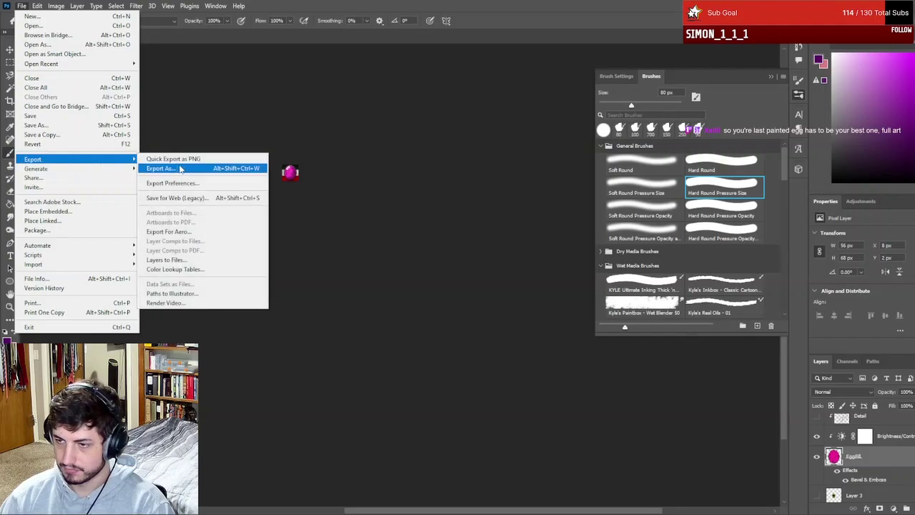
click(180, 168)
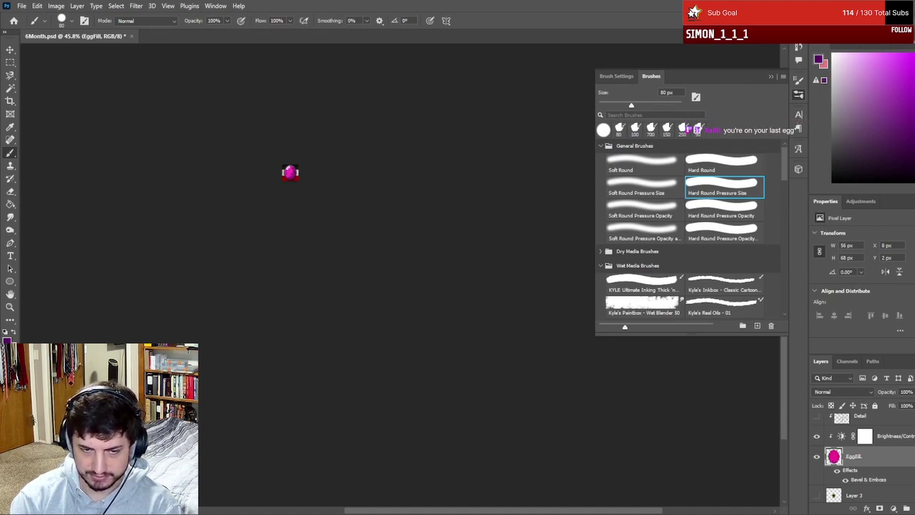
- Reduce the image size again, making the egg fill 28 by 34 px, and export it as a PNG
click(60, 6)
click(81, 83)
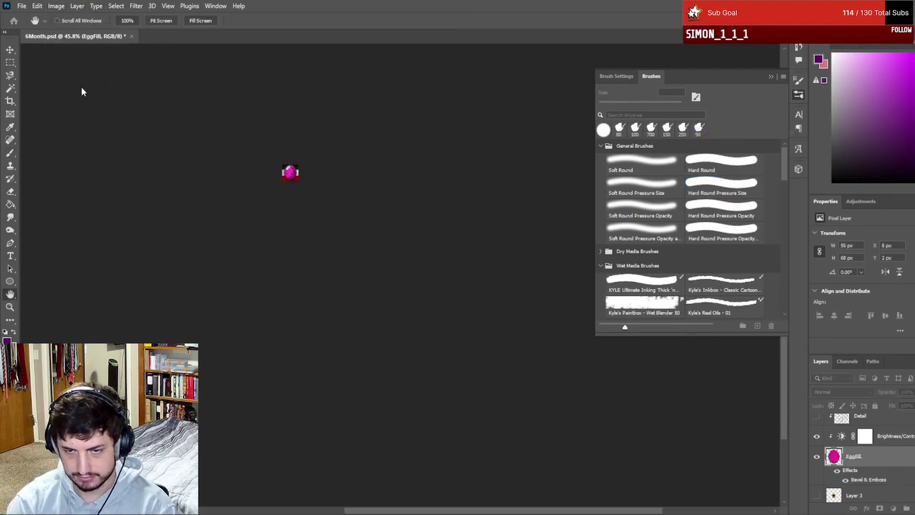
key(b)
click(21, 5)
mouse_move(45, 163)
click(172, 160)
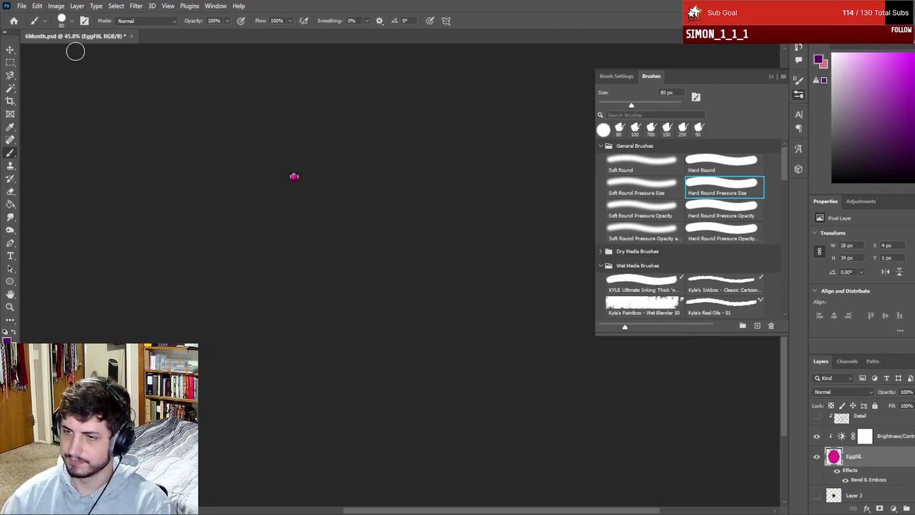
- Shrink the image to the smallest badge size, with the egg fill at 14 by 18 px, and export it as a PNG
click(56, 6)
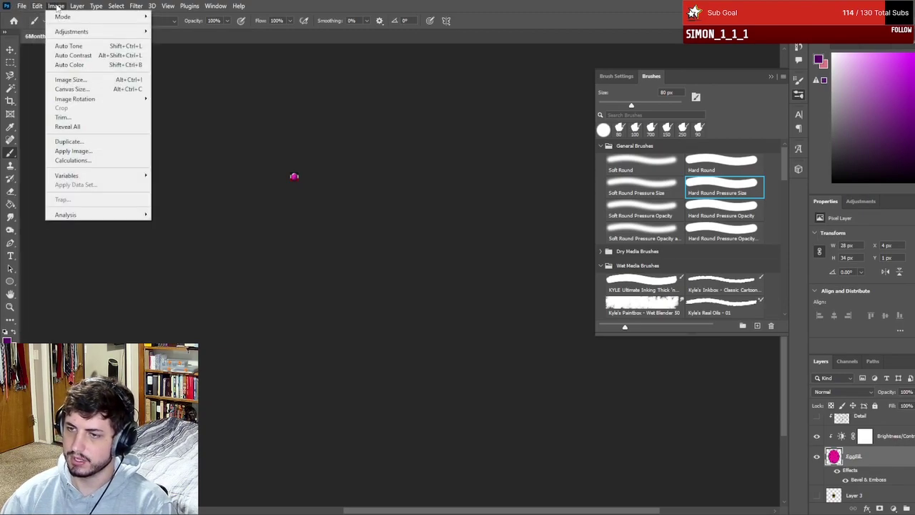
click(70, 79)
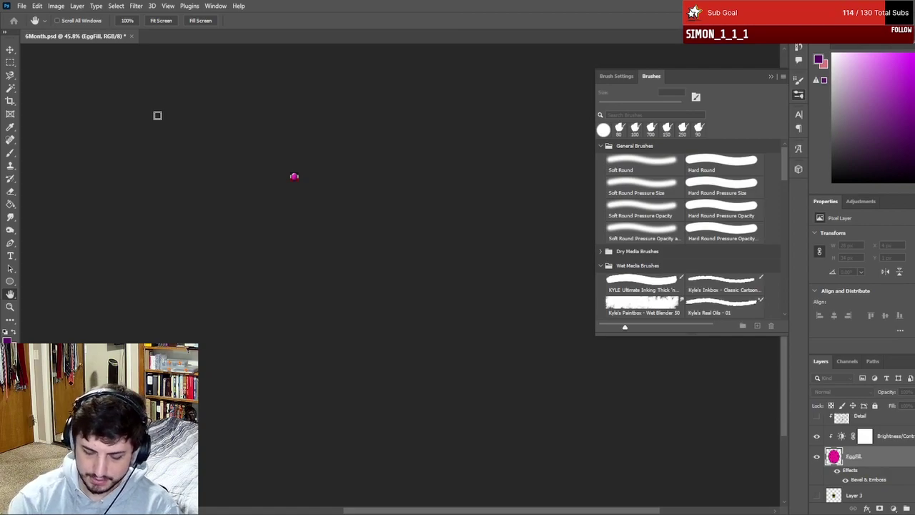
key(Return)
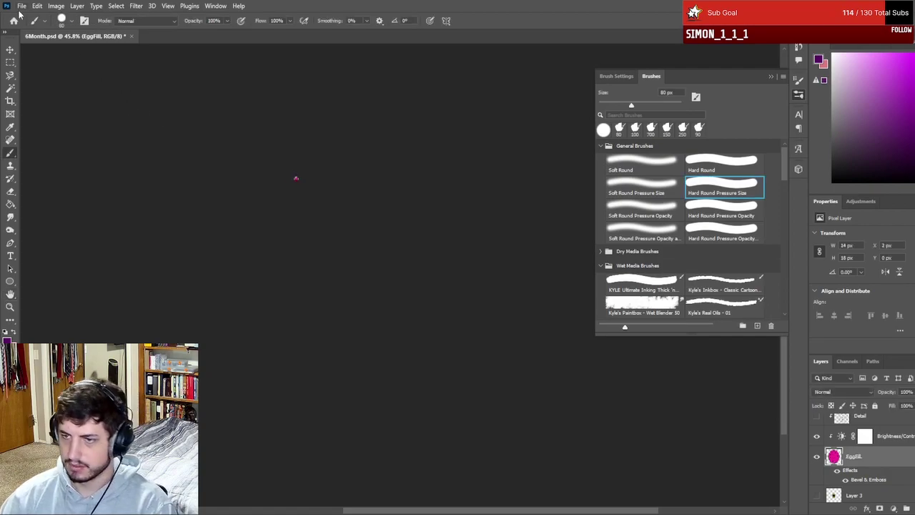
click(21, 7)
mouse_move(60, 160)
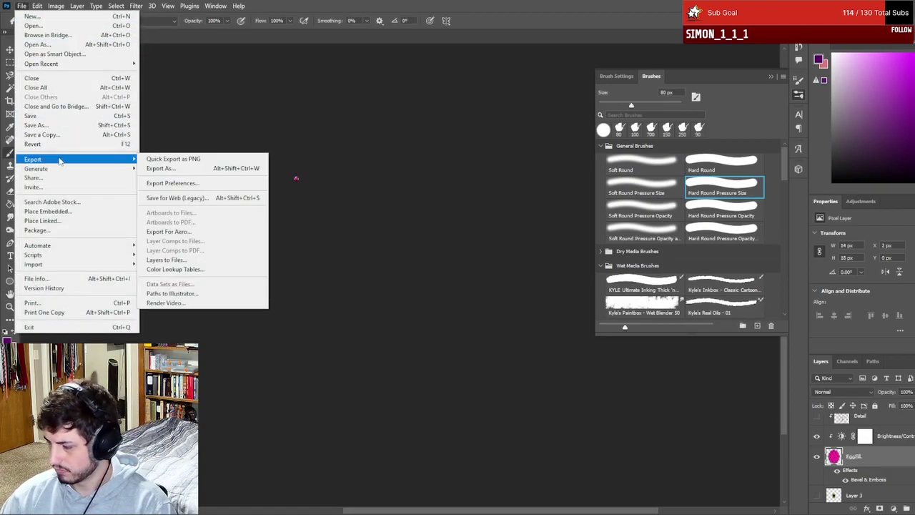
click(163, 160)
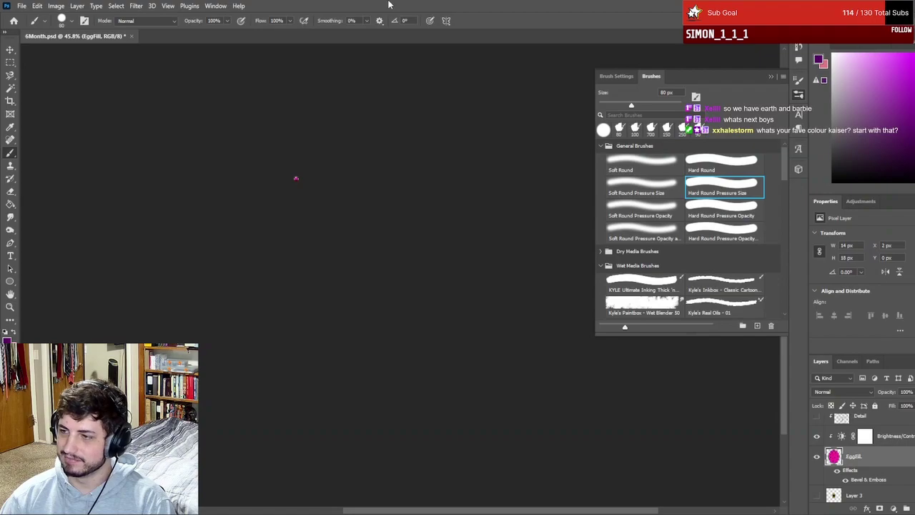
- Undo the image size reductions, save the full-size 6Month.psd and clear the egg selection
key(ctrl+z)
key(ctrl+z)
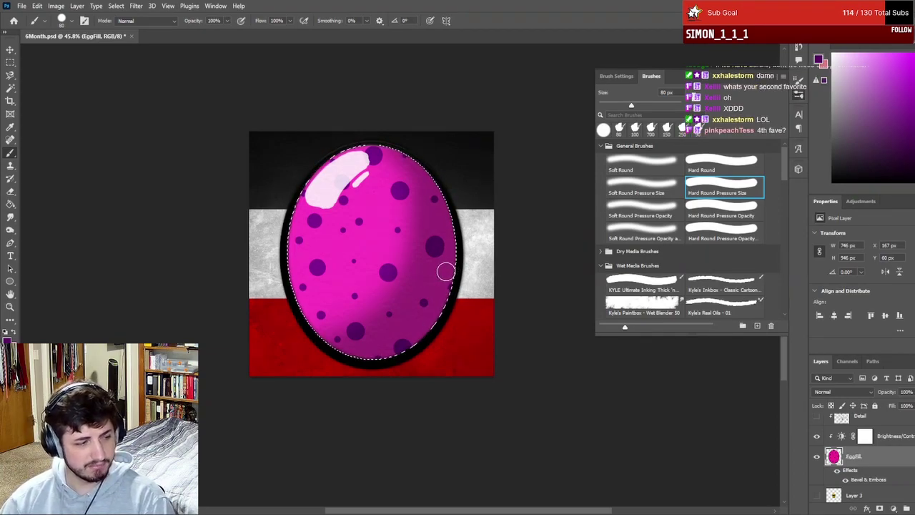
key(ctrl+comma)
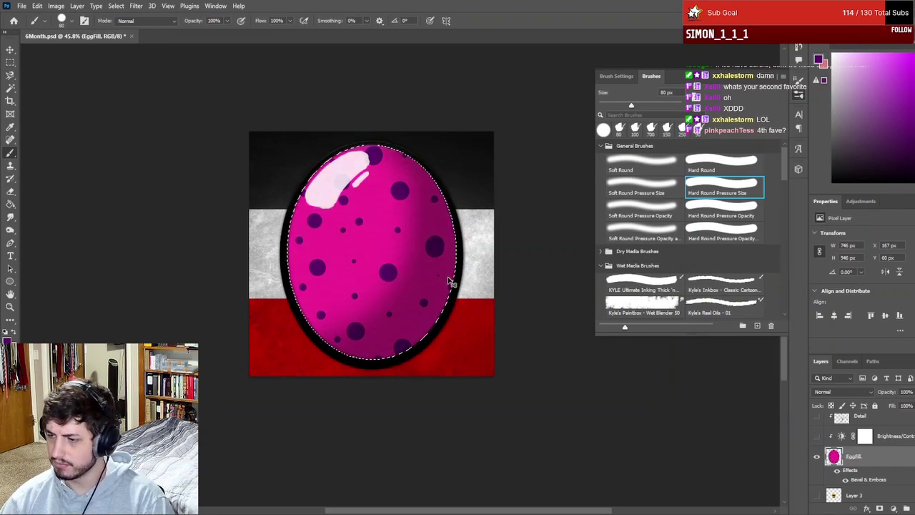
key(ctrl+comma)
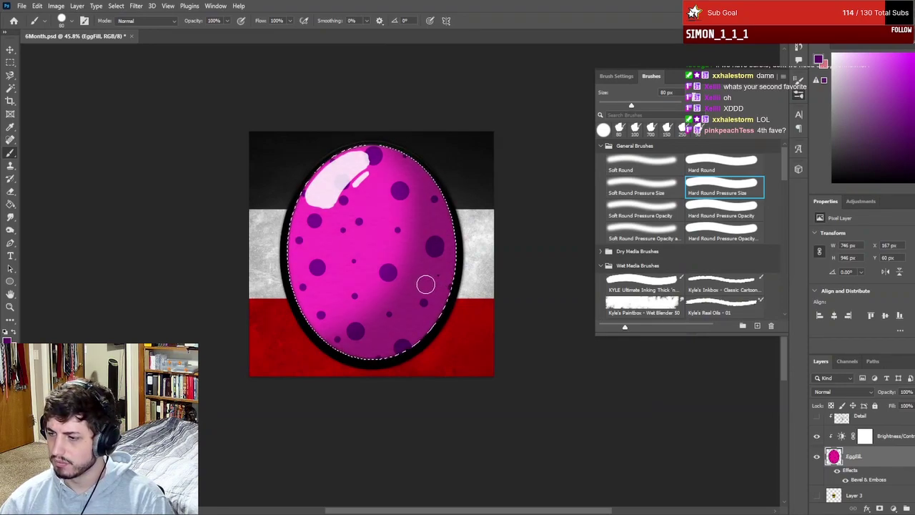
key(ctrl+s)
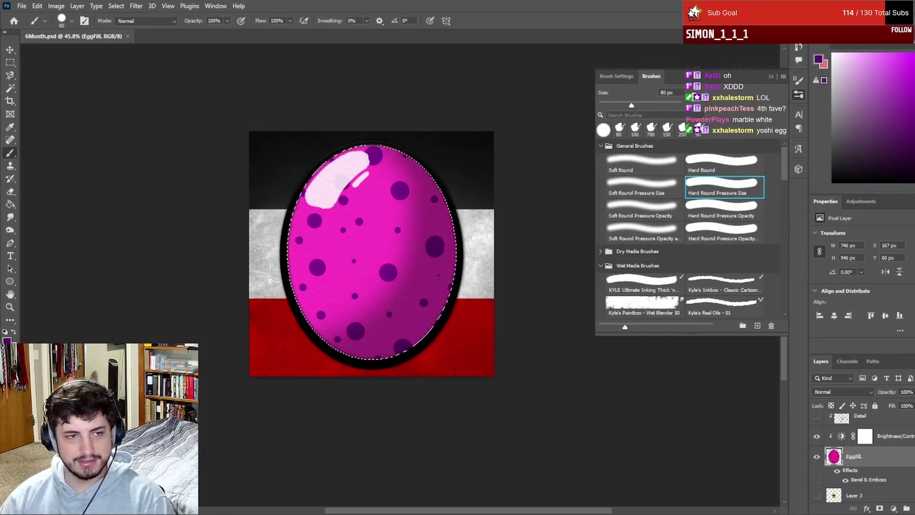
key(ctrl+d)
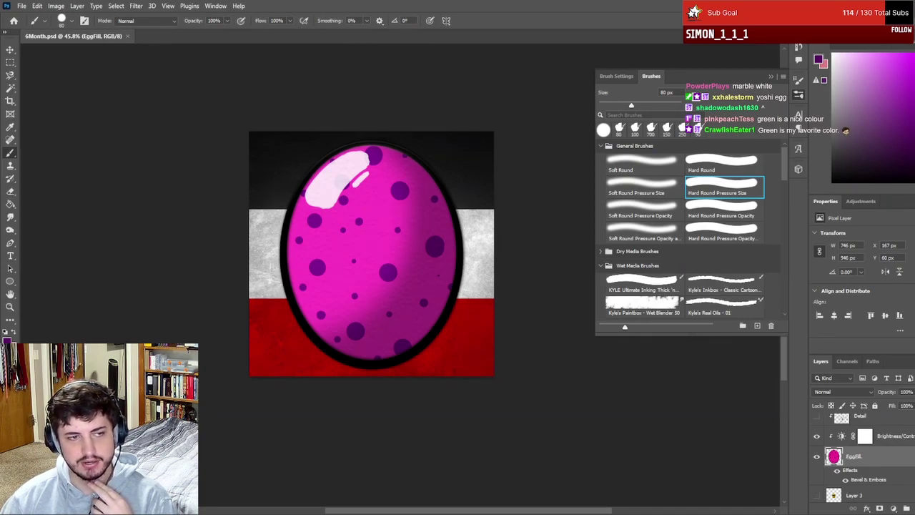
- Switch to the web browser to examine Pokémon GO egg and swirled Easter egg images for design ideas, and return to Photoshop
key(alt+Tab)
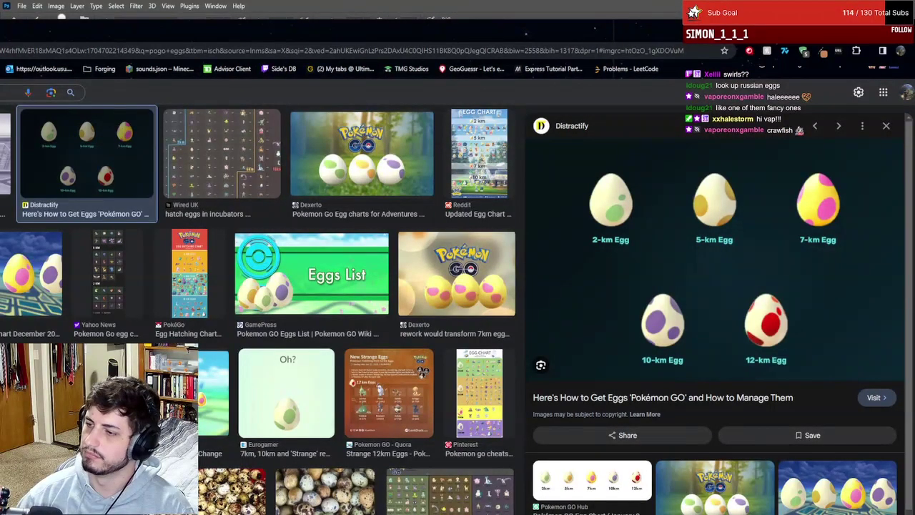
drag(233, 41, 0, 89)
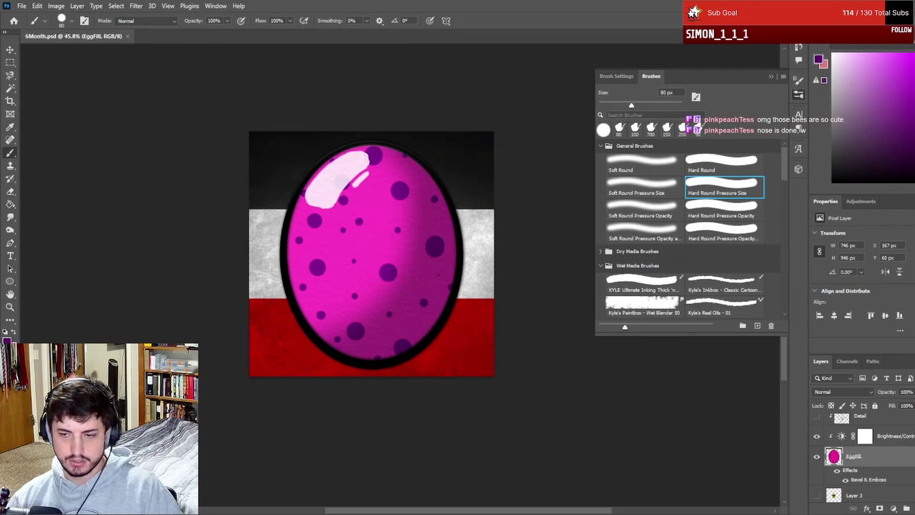
key(alt+Tab)
key(super+Up)
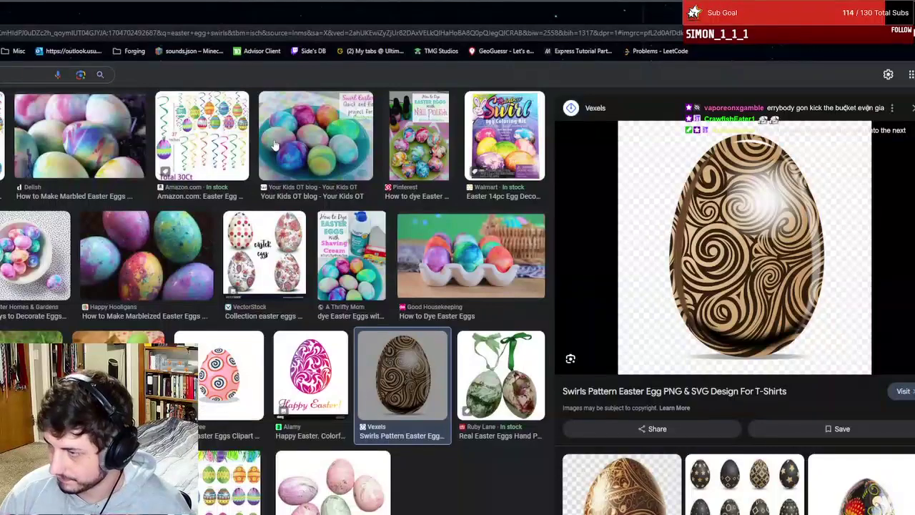
drag(340, 21, 0, 121)
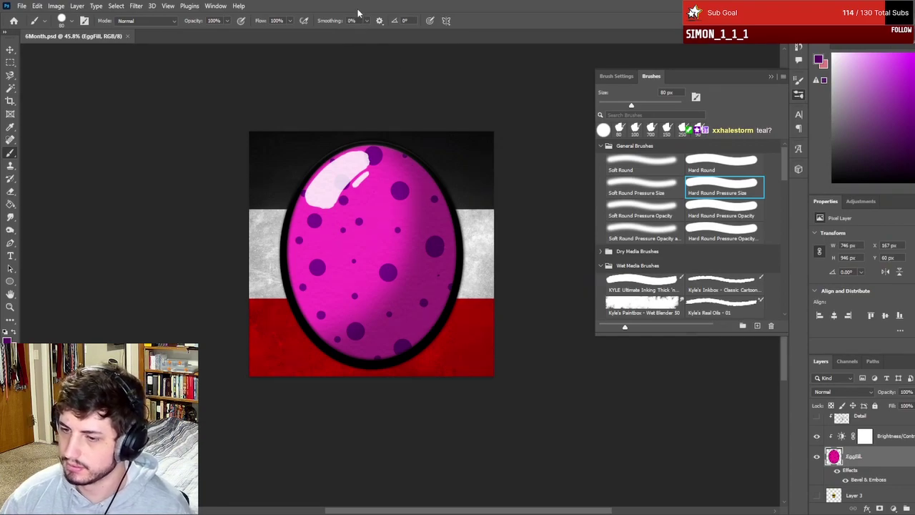
- Restore the egg selection and set the foreground colour to turquoise #18ffcb
key(ctrl+shift+d)
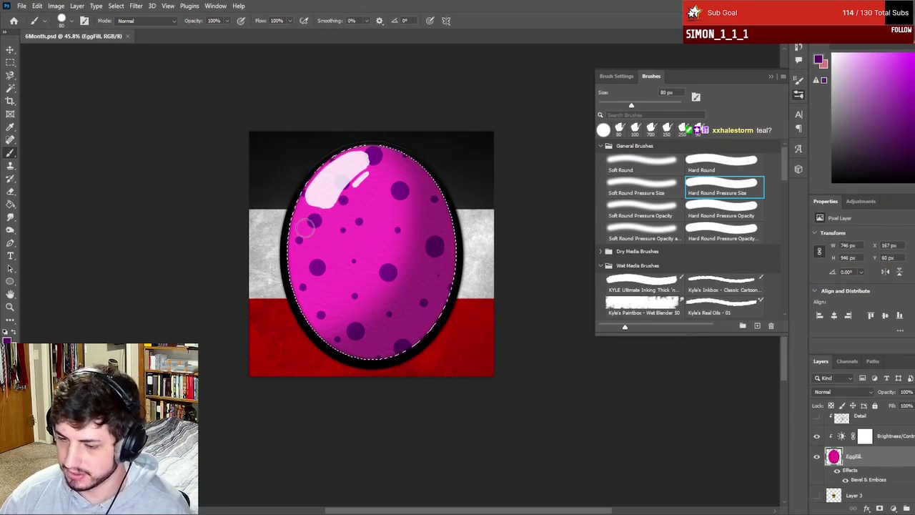
click(8, 339)
drag(153, 124, 119, 120)
drag(193, 197, 193, 119)
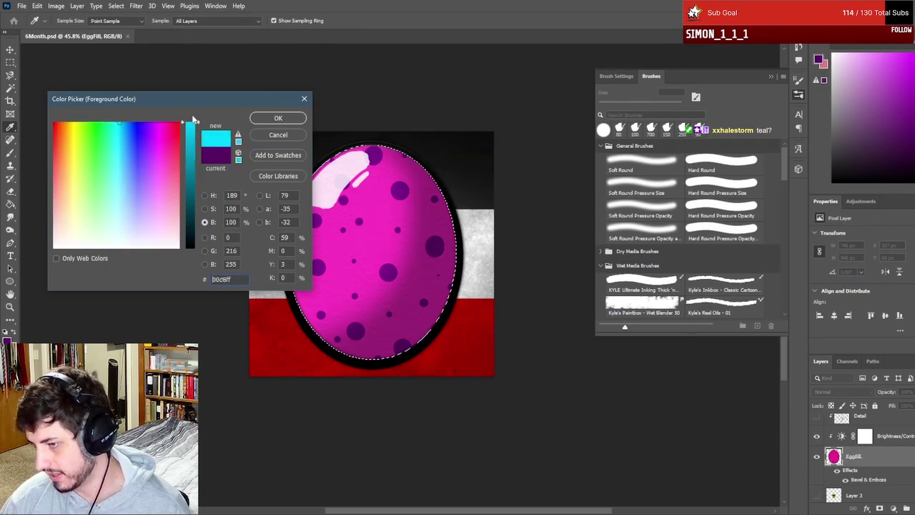
click(123, 140)
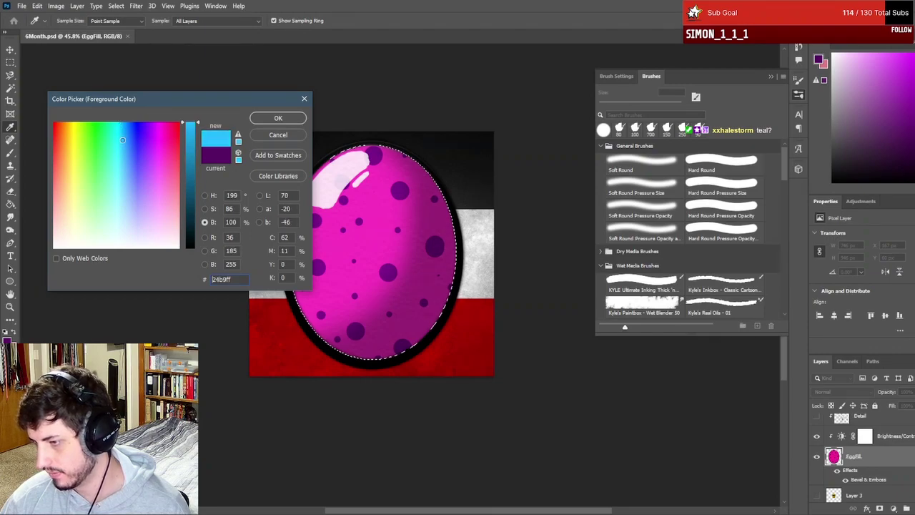
click(115, 130)
drag(113, 129, 112, 134)
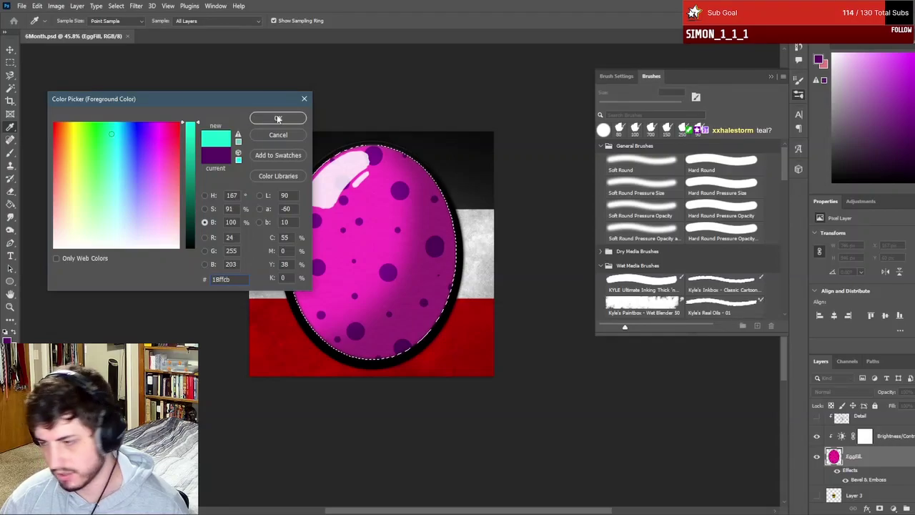
click(278, 118)
key(b)
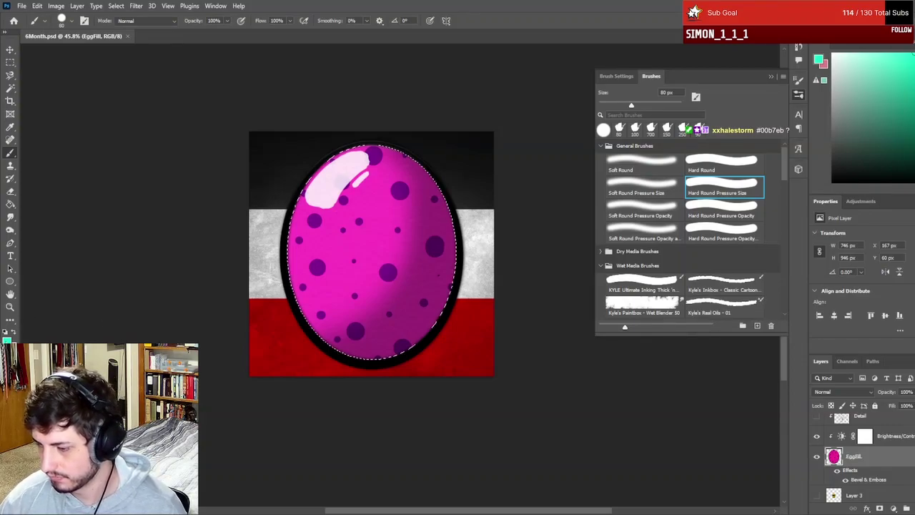
- Set the foreground colour to #00b7eb and return to the Brush tool
click(8, 330)
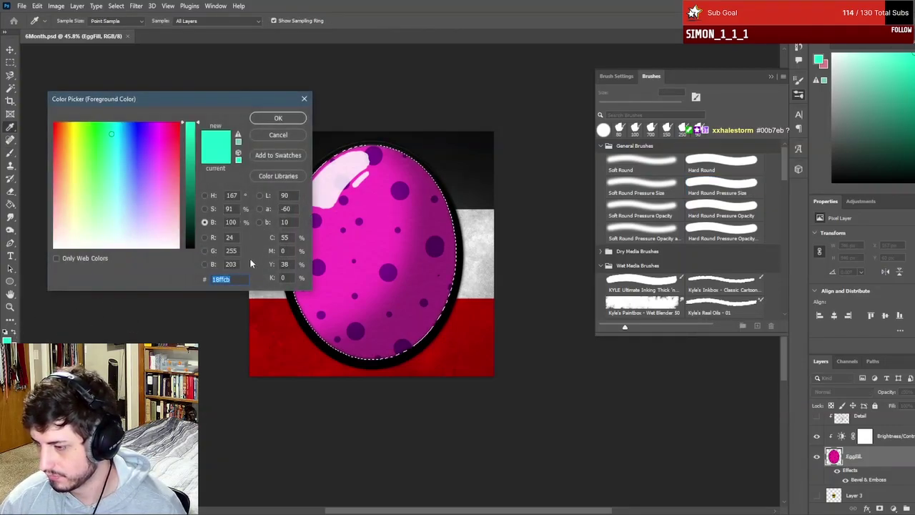
text(00b7eb)
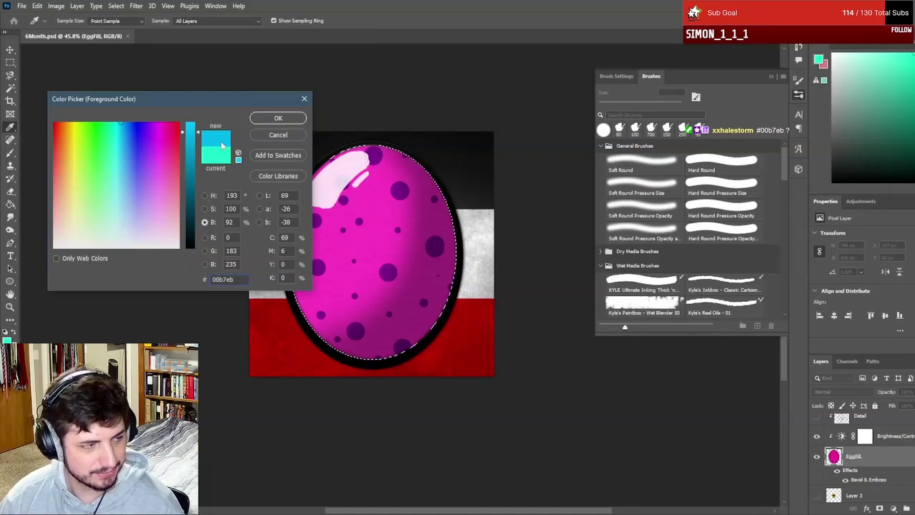
click(279, 118)
key(b)
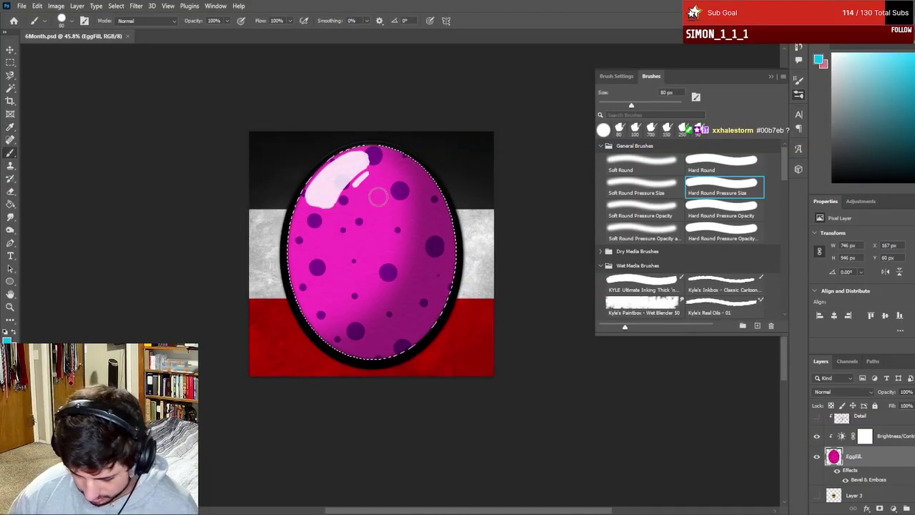
- Paint over the entire egg on the EggFill layer with an 800 px hard round brush and clear the selection
key(bracketright)
key(bracketright)
key(bracketright)
key(bracketright)
key(bracketright)
key(bracketright)
key(bracketright)
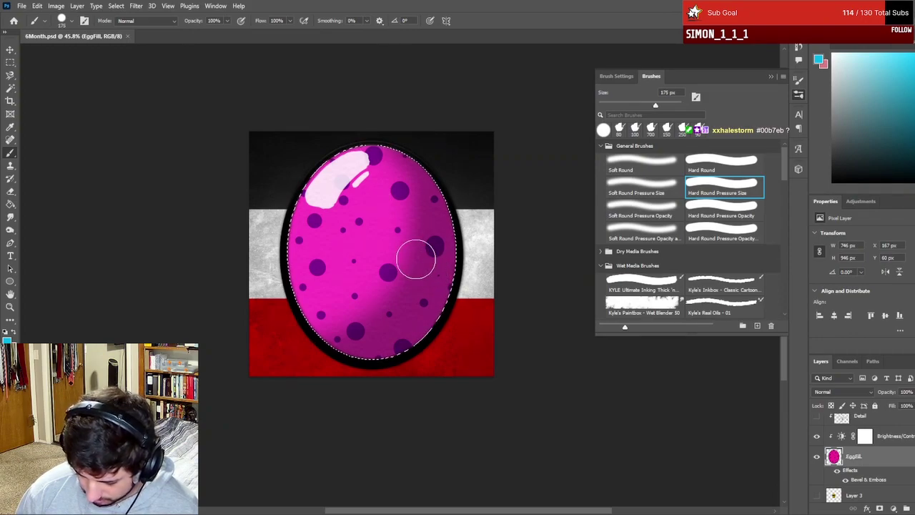
key(bracketright)
key(bracketright)
key(bracketright)
key(bracketright)
key(bracketright)
mouse_move(343, 186)
mouse_down()
mouse_move(286, 224)
mouse_move(392, 307)
mouse_up()
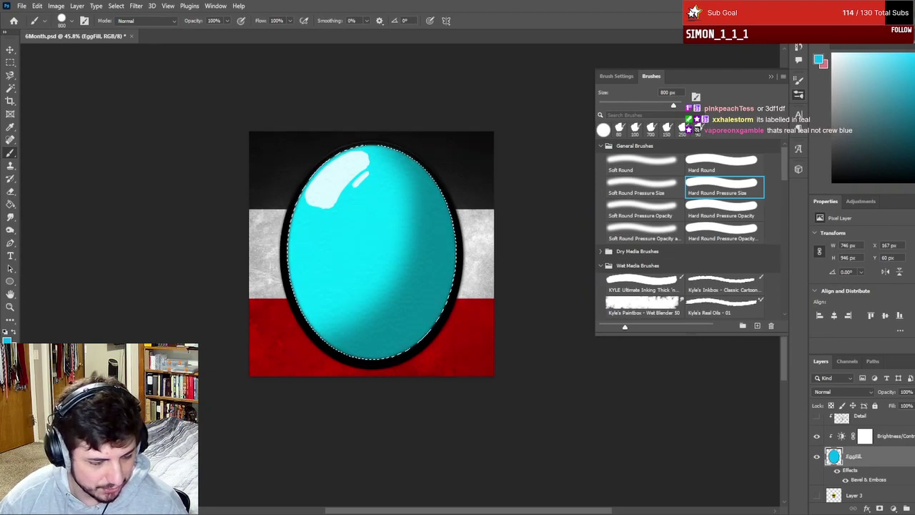
key(ctrl+d)
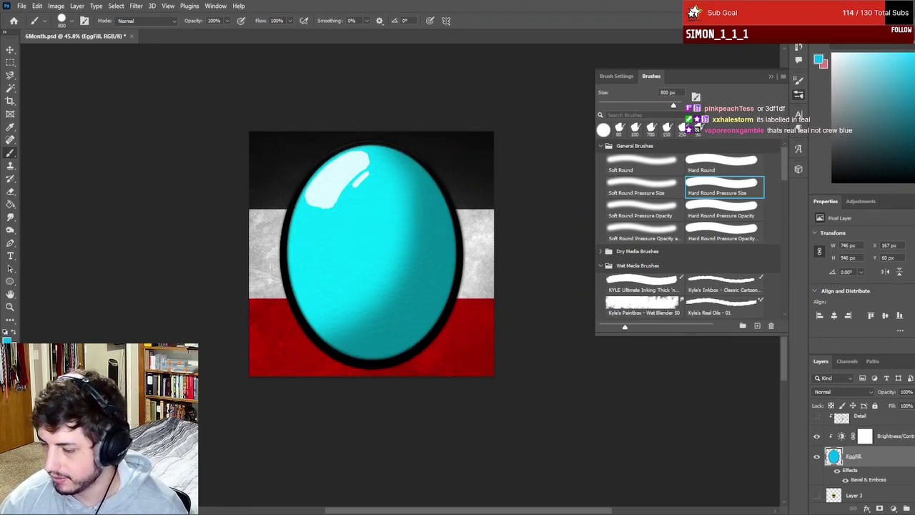
- Restore the egg selection, set the foreground colour to #3df1df and paint over the entire egg on the EggFill layer
key(ctrl+shift+d)
click(7, 339)
click(226, 279)
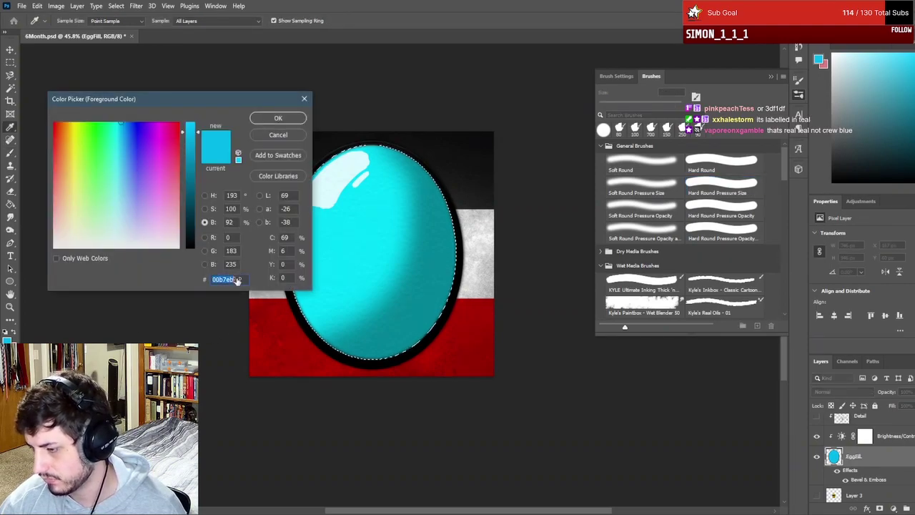
text(3df1df)
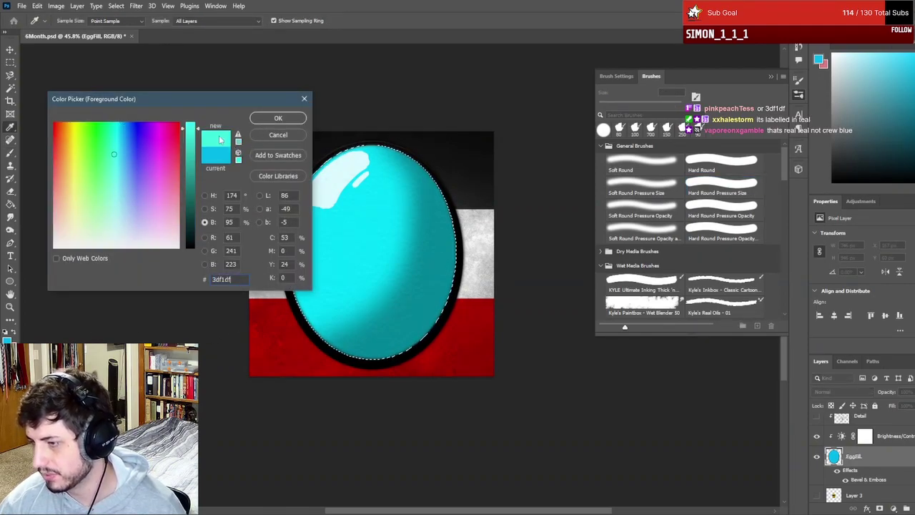
click(278, 118)
key(b)
drag(306, 114, 327, 290)
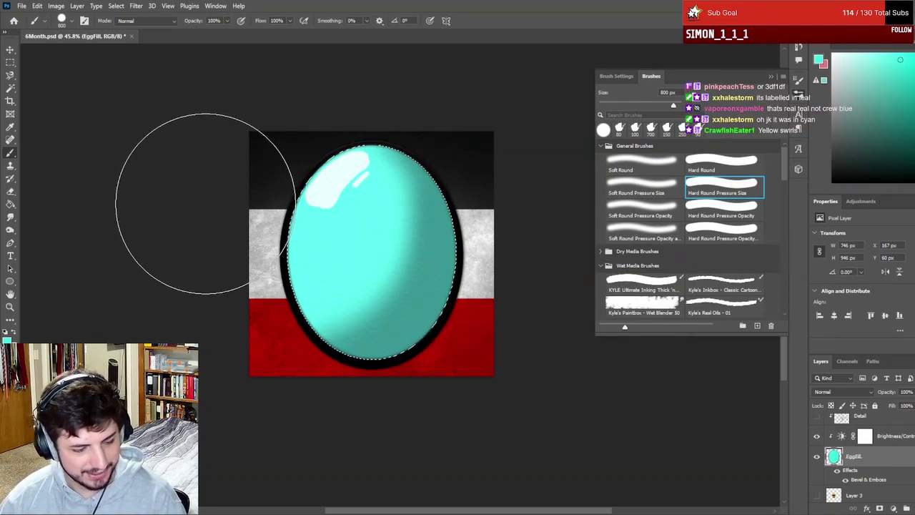
- Set the foreground colour to bright yellow #f0ff00
click(8, 338)
click(75, 115)
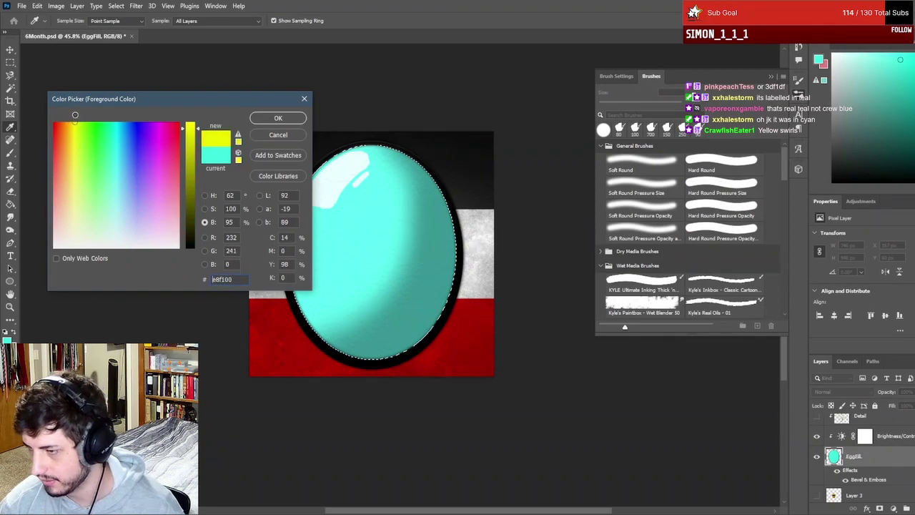
drag(199, 126, 191, 114)
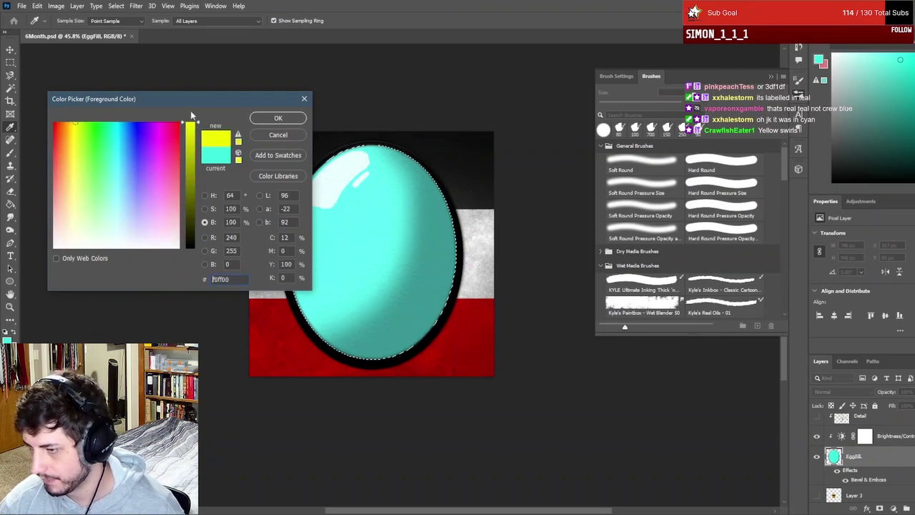
click(277, 118)
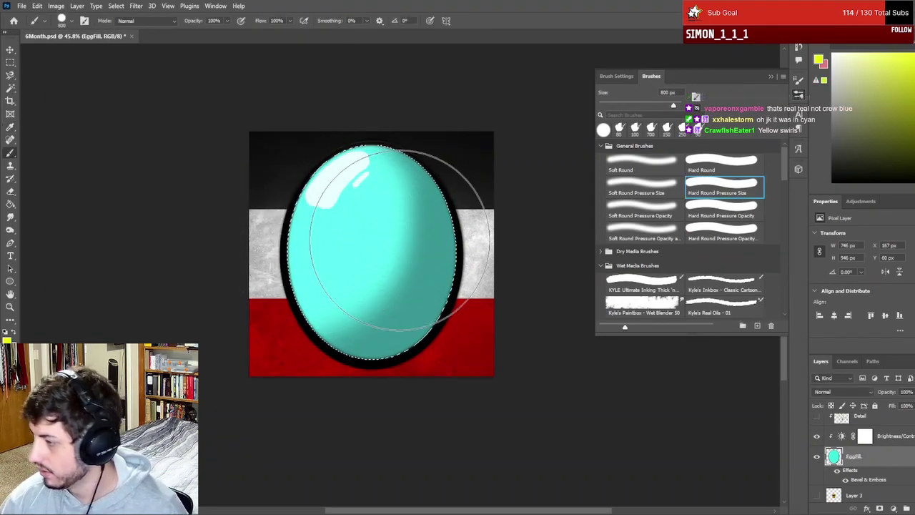
- Paint a curled yellow swirl across the egg's centre with the KYLE Ultimate Inking Thick brush at 500 px
scroll(725, 282, down, 1)
click(725, 270)
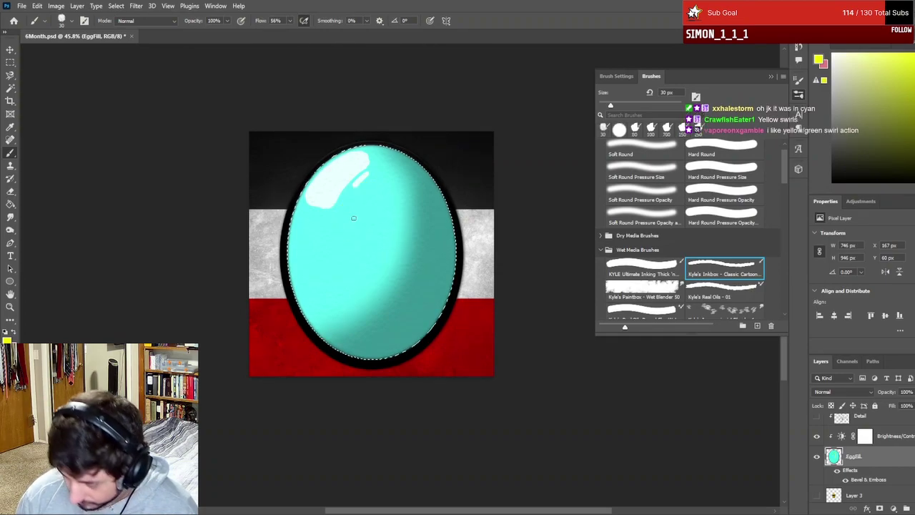
key(comma)
key(bracketright)
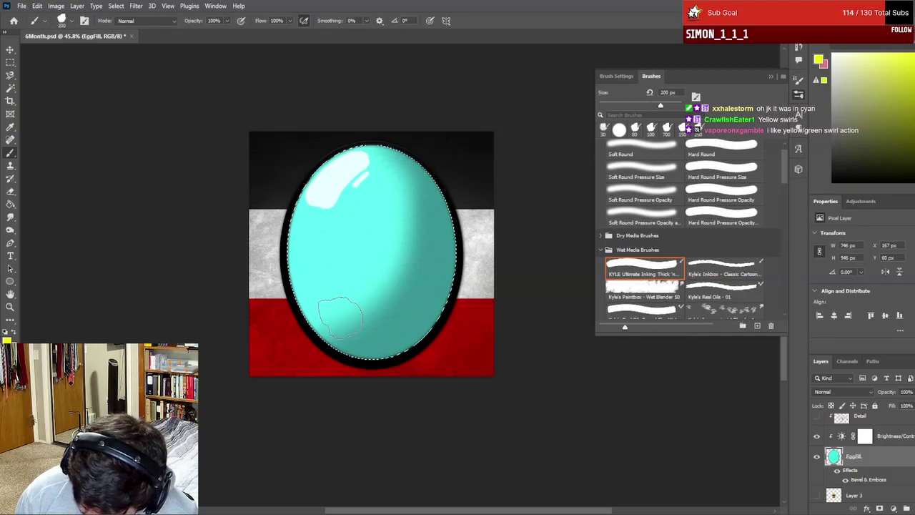
key(bracketright)
click(346, 344)
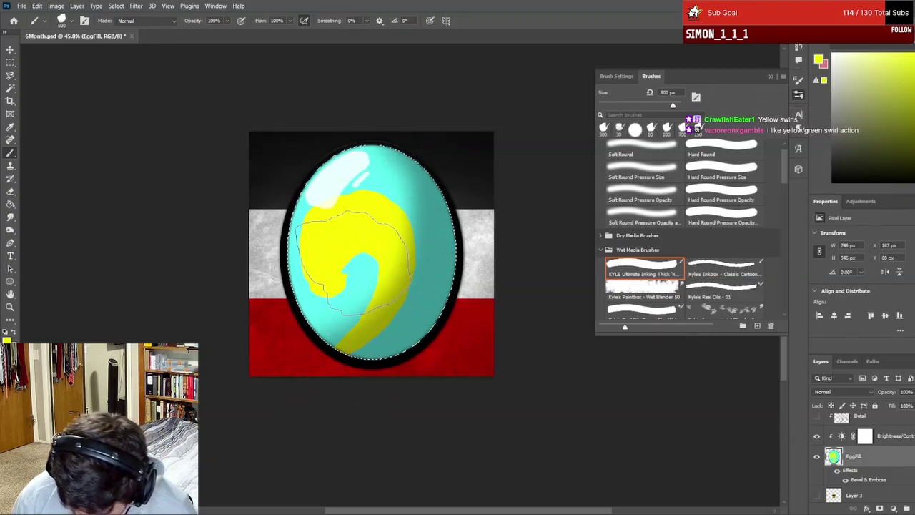
- Paint a second yellow swirl along the egg's outer edge, redoing the stroke to leave a teal band around the central swirl
mouse_move(450, 344)
mouse_down()
mouse_move(460, 307)
mouse_move(439, 174)
mouse_move(286, 182)
mouse_up()
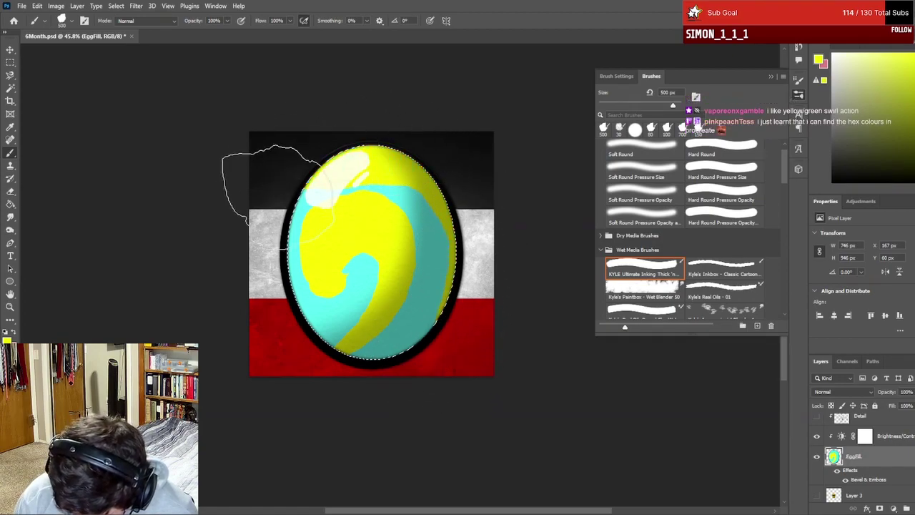
key(ctrl+z)
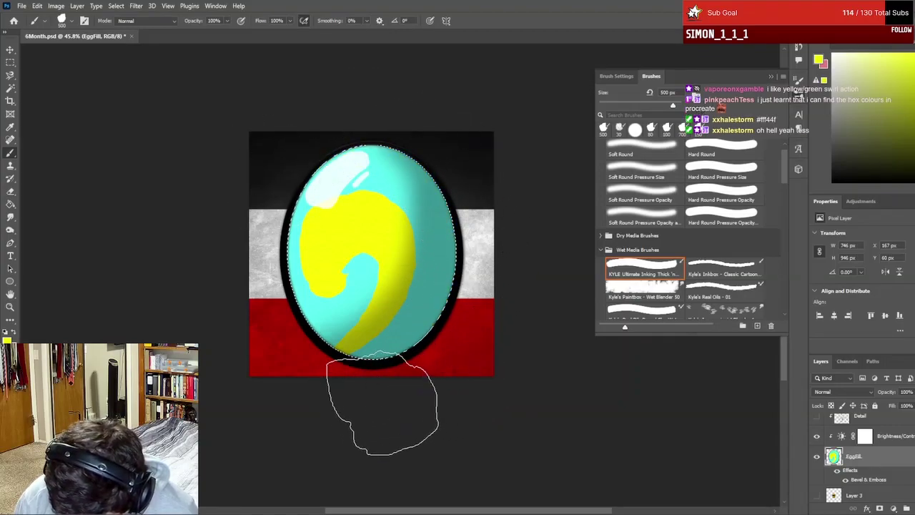
mouse_move(470, 286)
mouse_down()
mouse_move(463, 186)
mouse_move(378, 114)
mouse_move(229, 225)
mouse_up()
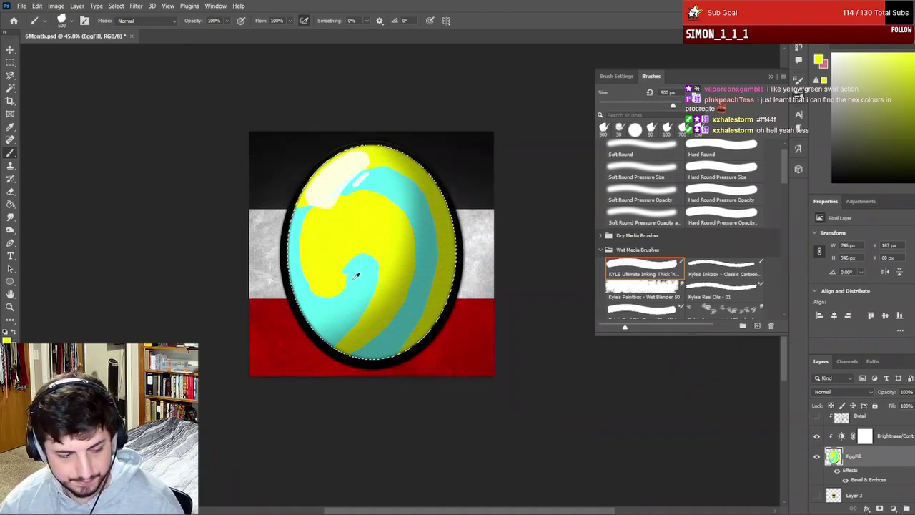
- Hide the Brightness/Contrast adjustment layer and compare the egg with and without the outer yellow swirl, also at badge size
scroll(355, 275, down, 8)
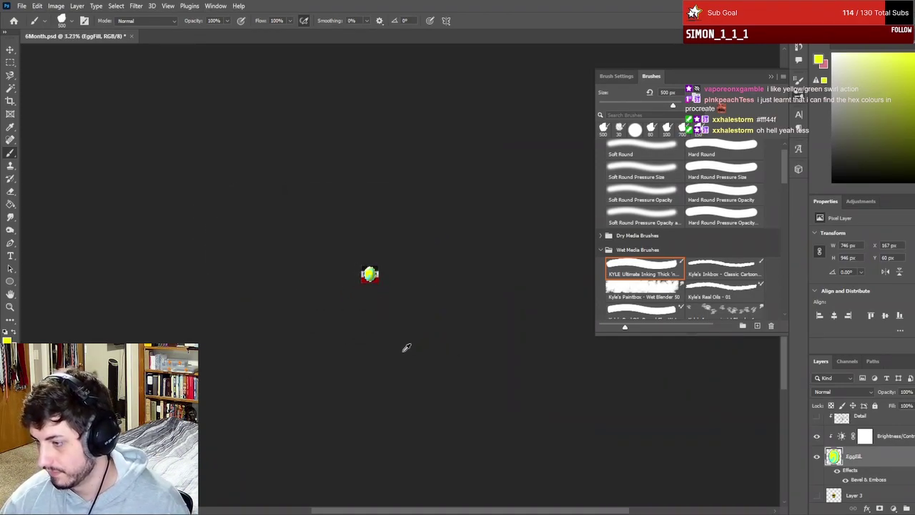
scroll(396, 339, up, 4)
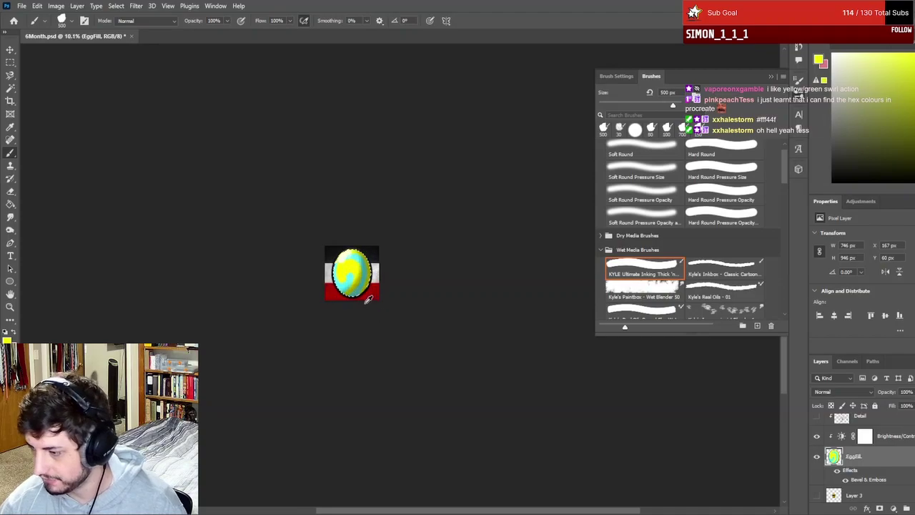
scroll(338, 265, up, 4)
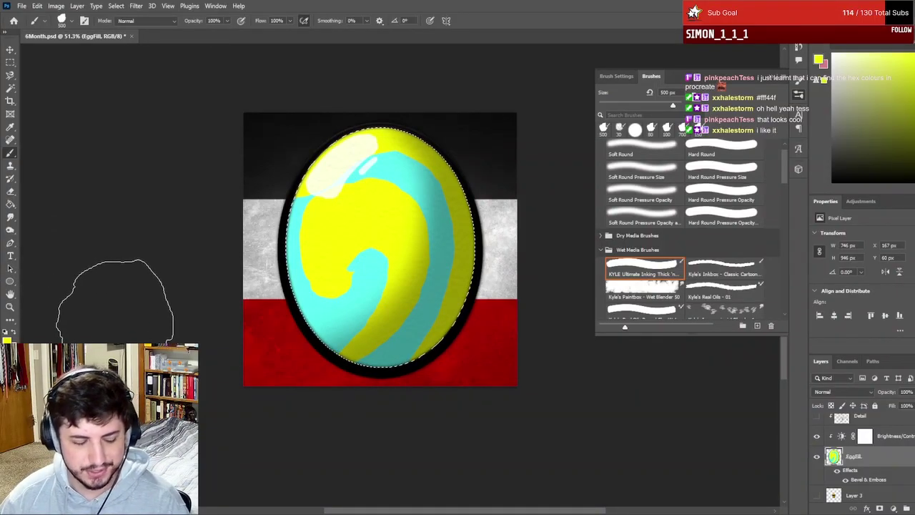
click(818, 439)
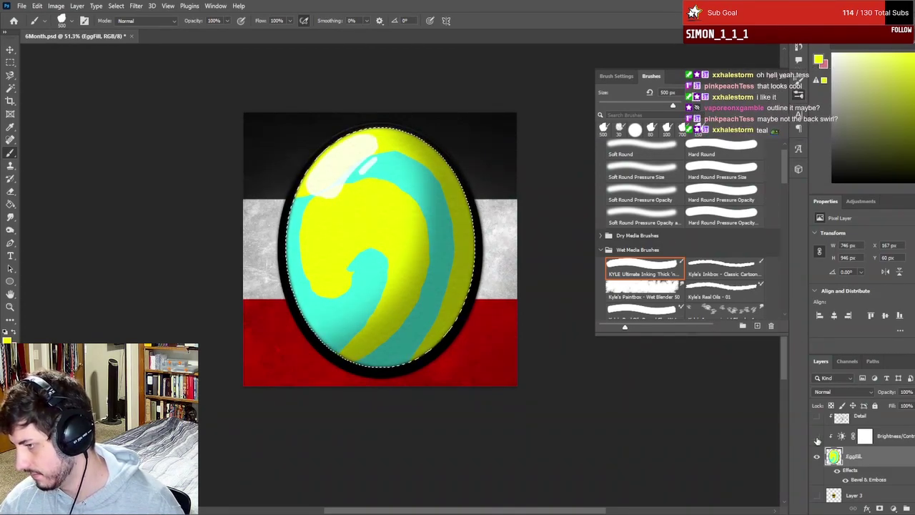
scroll(602, 430, down, 10)
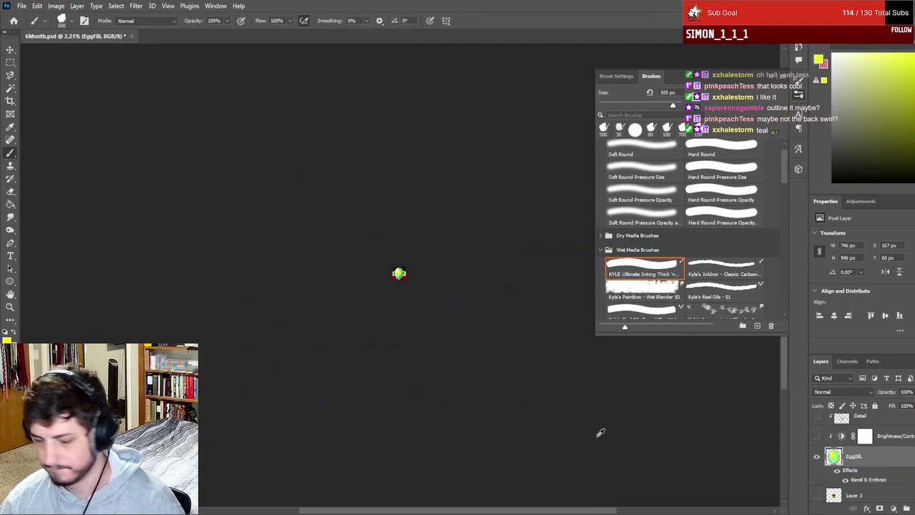
scroll(519, 411, up, 10)
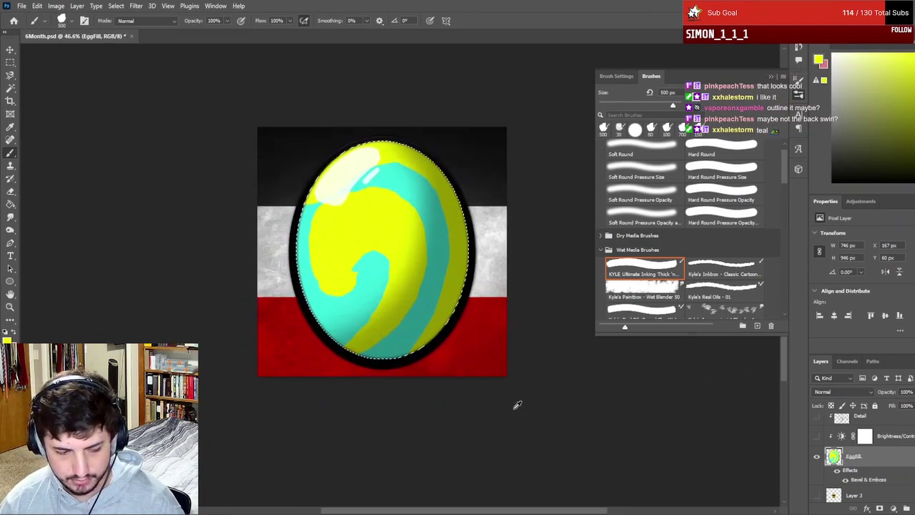
scroll(518, 404, up, 4)
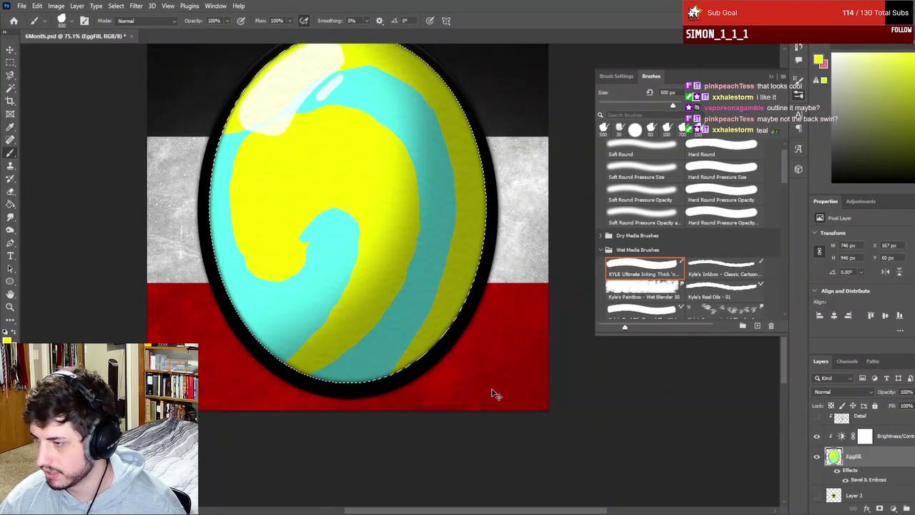
key(ctrl+z)
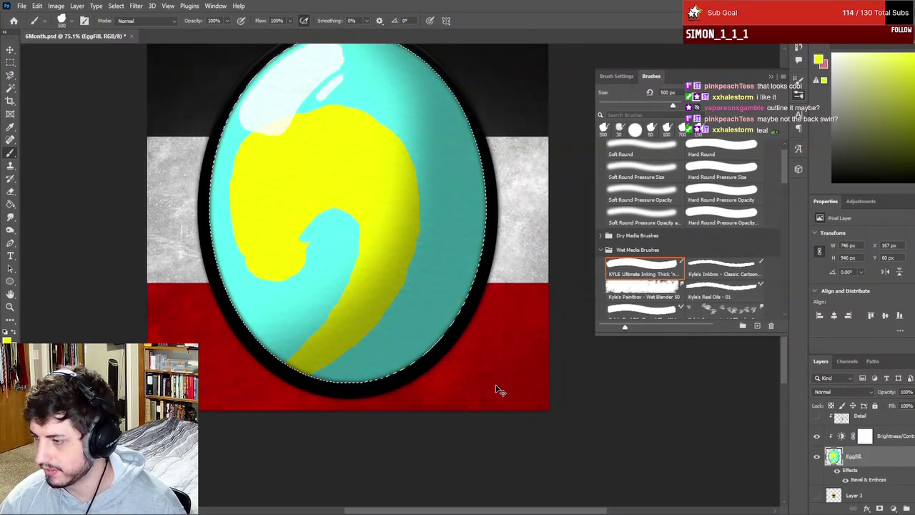
scroll(500, 390, down, 4)
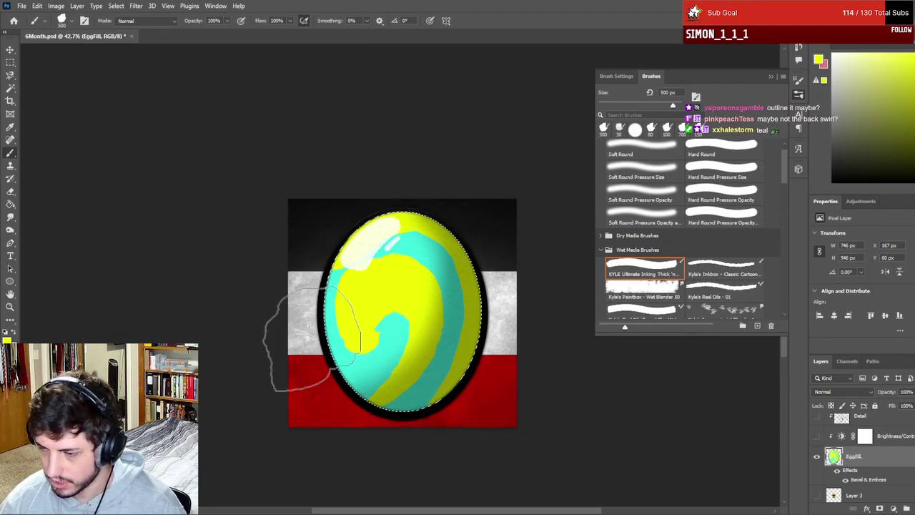
- Set the foreground colour to pink #ff7fac
key(i)
click(7, 339)
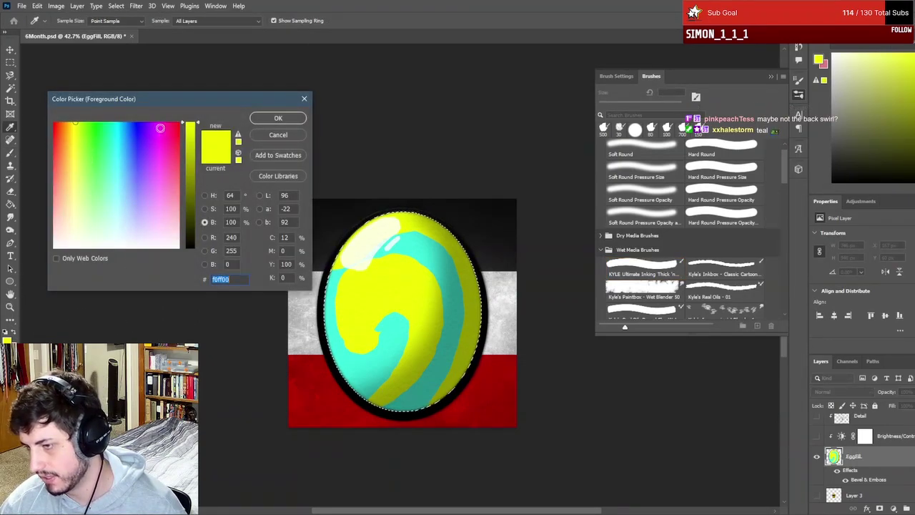
click(172, 184)
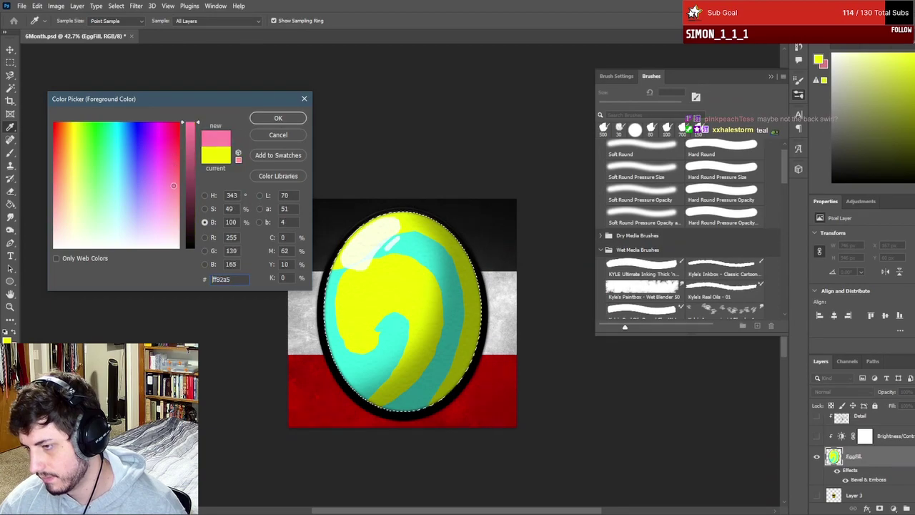
click(278, 119)
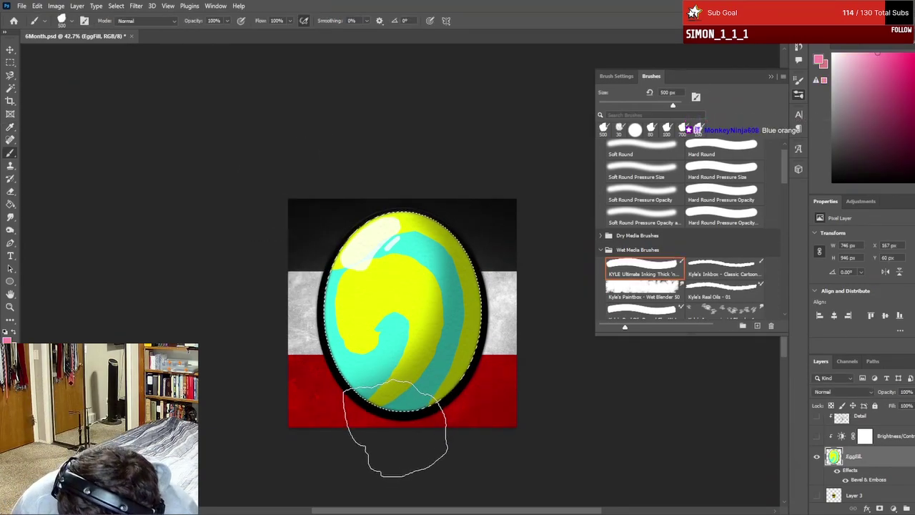
- Try several pink swirl strokes across the egg with the 500 px inking brush, undoing each one
drag(389, 419, 442, 377)
key(ctrl+z)
drag(390, 396, 429, 388)
key(ctrl+z)
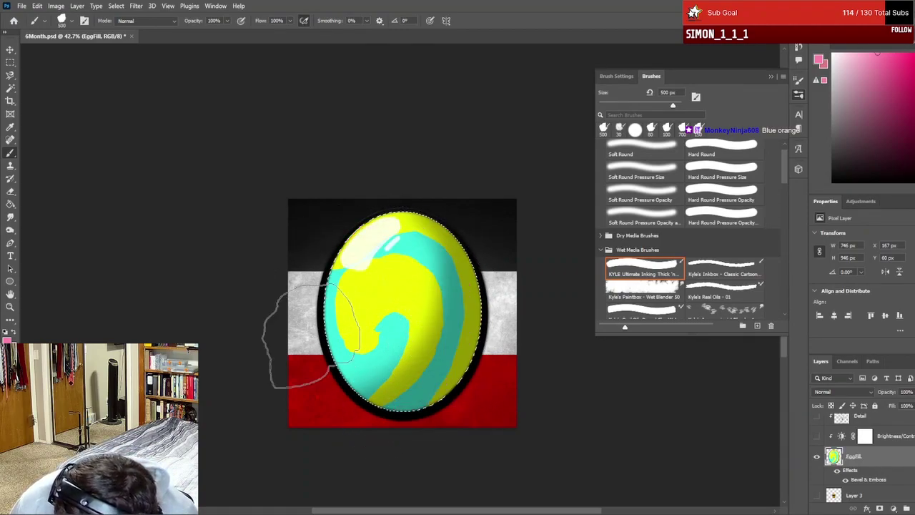
mouse_move(461, 340)
mouse_down()
mouse_move(430, 261)
mouse_move(307, 320)
mouse_up()
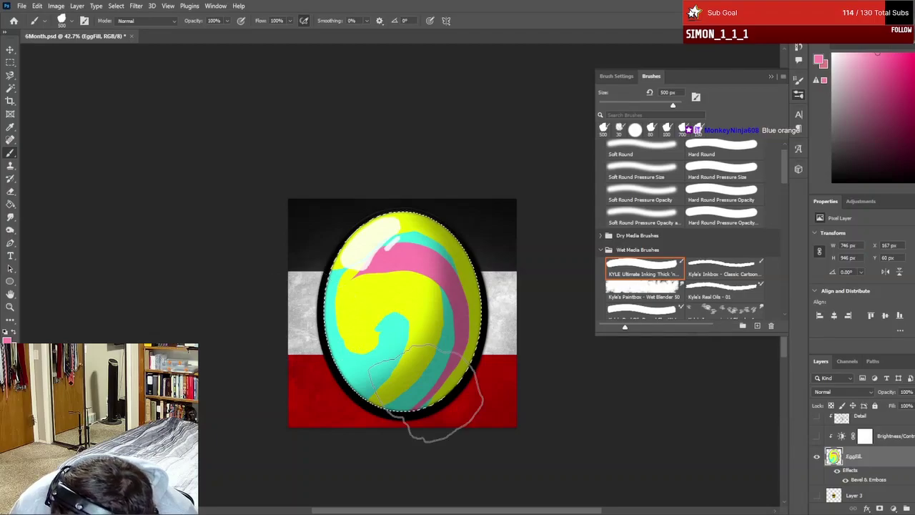
key(ctrl+z)
mouse_move(388, 398)
mouse_down()
mouse_move(472, 229)
mouse_move(272, 325)
mouse_up()
key(ctrl+z)
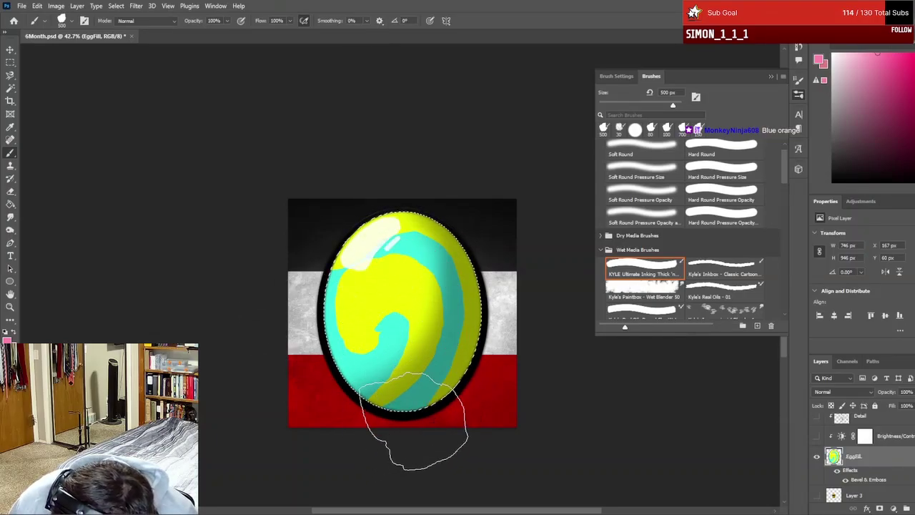
mouse_move(487, 279)
mouse_down()
mouse_move(306, 289)
mouse_move(269, 354)
mouse_up()
key(ctrl+z)
mouse_move(422, 410)
mouse_down()
mouse_move(404, 230)
mouse_move(261, 386)
mouse_up()
key(ctrl+z)
mouse_move(432, 413)
mouse_down()
mouse_move(422, 228)
mouse_move(263, 335)
mouse_up()
key(ctrl+z)
mouse_move(415, 410)
mouse_down()
mouse_move(434, 240)
mouse_move(260, 342)
mouse_up()
key(ctrl+z)
mouse_move(441, 417)
mouse_down()
mouse_move(408, 425)
mouse_move(454, 373)
mouse_move(480, 270)
mouse_move(379, 206)
mouse_move(265, 368)
mouse_up()
key(ctrl+z)
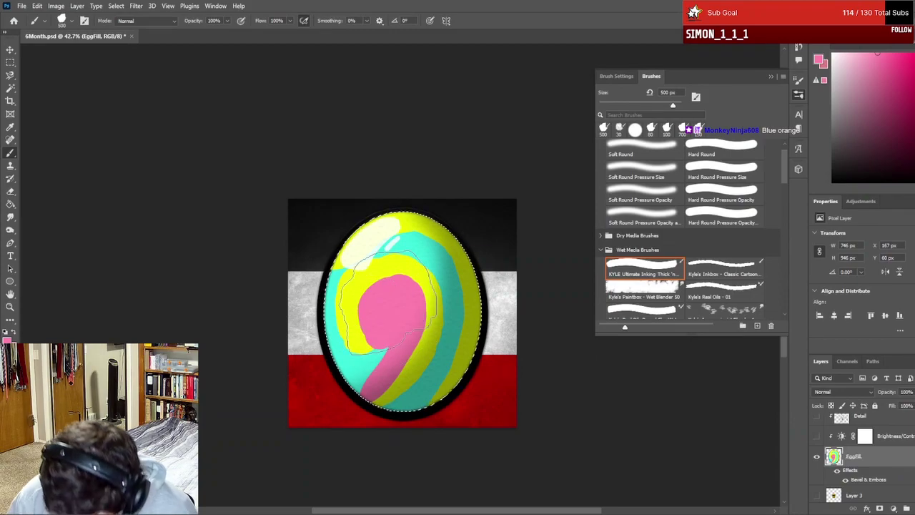
key(ctrl+z)
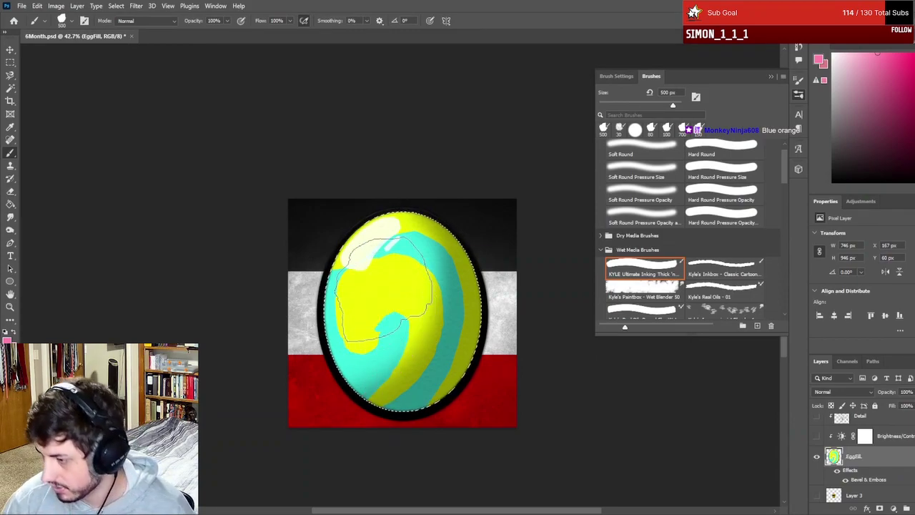
- Set the foreground colour to orange #ff8a0d
click(7, 338)
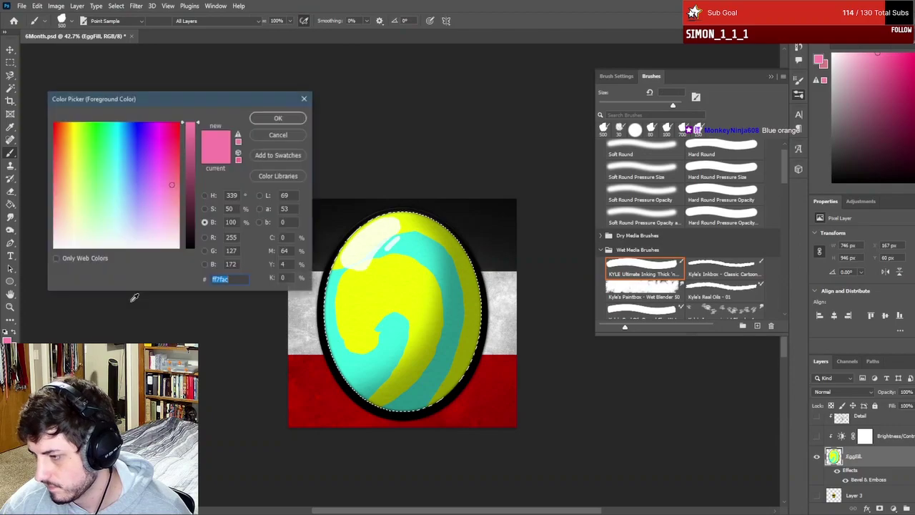
click(63, 128)
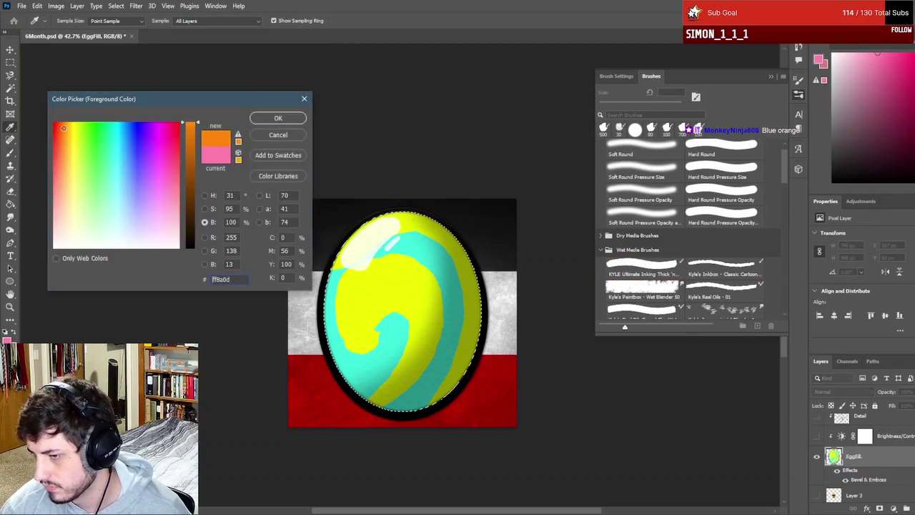
click(278, 118)
- Try an orange swirl stroke across the egg, compare the egg with and without it, and undo the stroke
mouse_move(388, 398)
mouse_down()
mouse_move(451, 343)
mouse_move(307, 347)
mouse_up()
key(ctrl+z)
key(ctrl+z)
key(ctrl+shift+z)
key(ctrl+shift+z)
key(ctrl+z)
key(ctrl+z)
key(ctrl+shift+z)
key(ctrl+z)
- Fill both yellow swirls with the orange foreground colour using the Paint Bucket and check the egg at badge size
key(g)
click(367, 297)
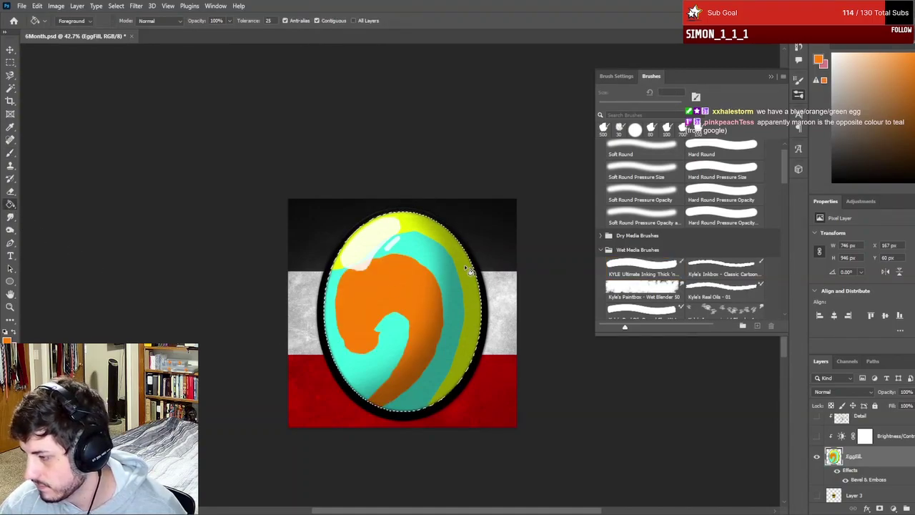
click(474, 266)
scroll(355, 405, down, 10)
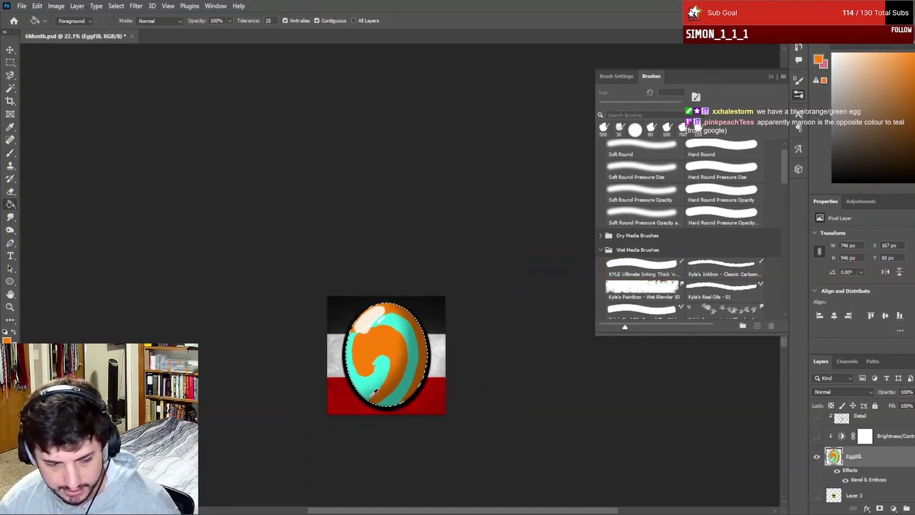
scroll(380, 403, down, 3)
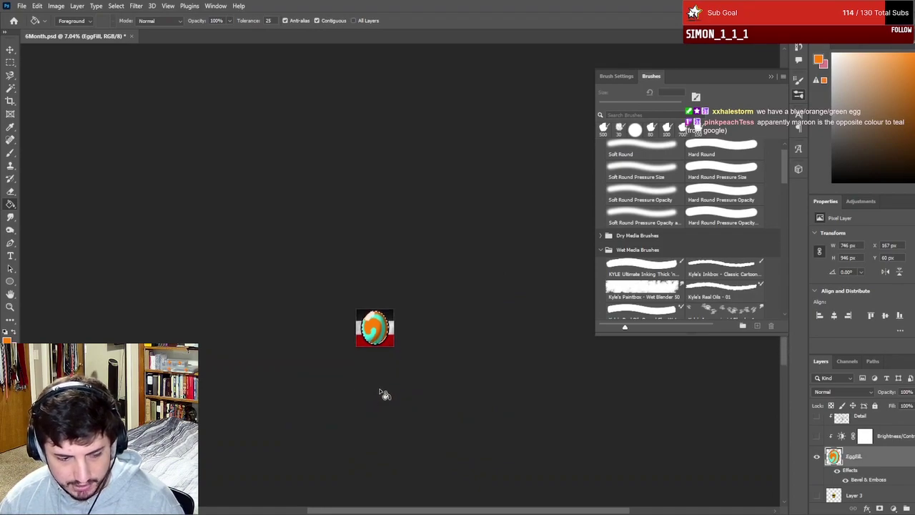
scroll(394, 367, up, 10)
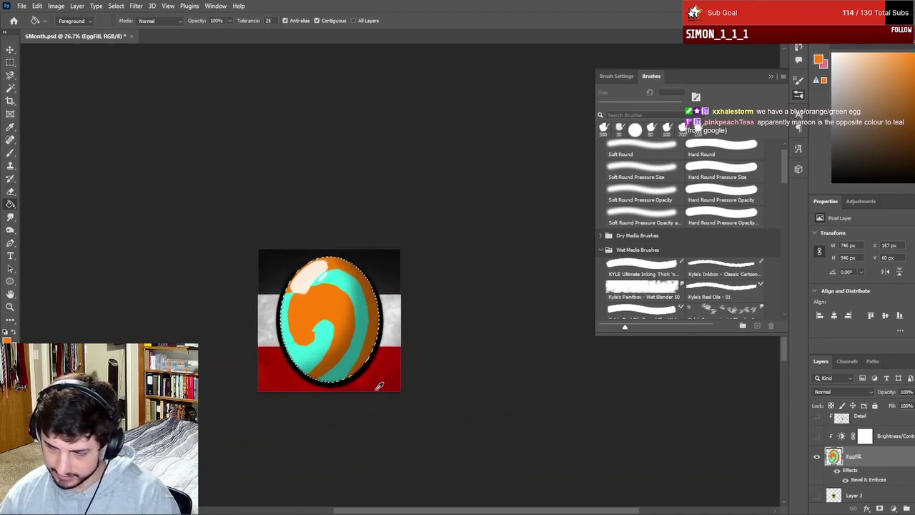
- Set the foreground colour to crimson, about #e31038, fill both orange swirls with the Paint Bucket, and check the egg at badge size
click(7, 339)
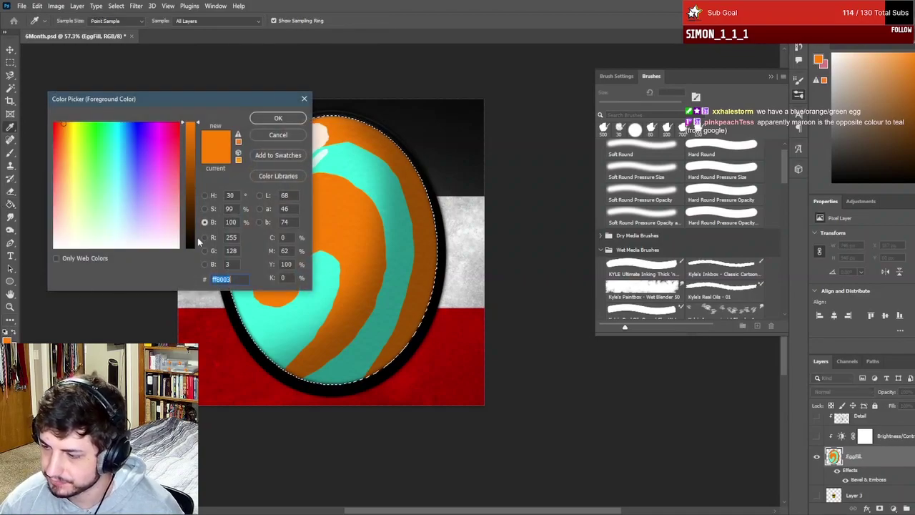
click(176, 136)
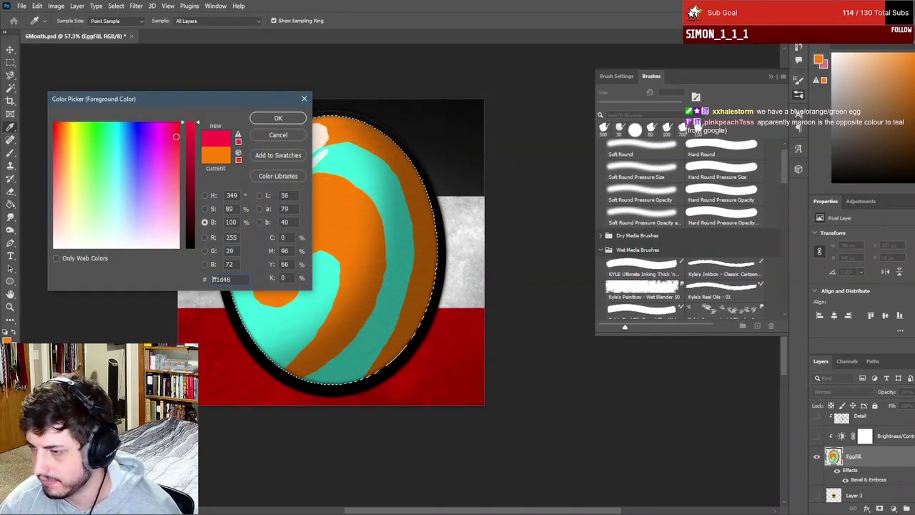
click(191, 136)
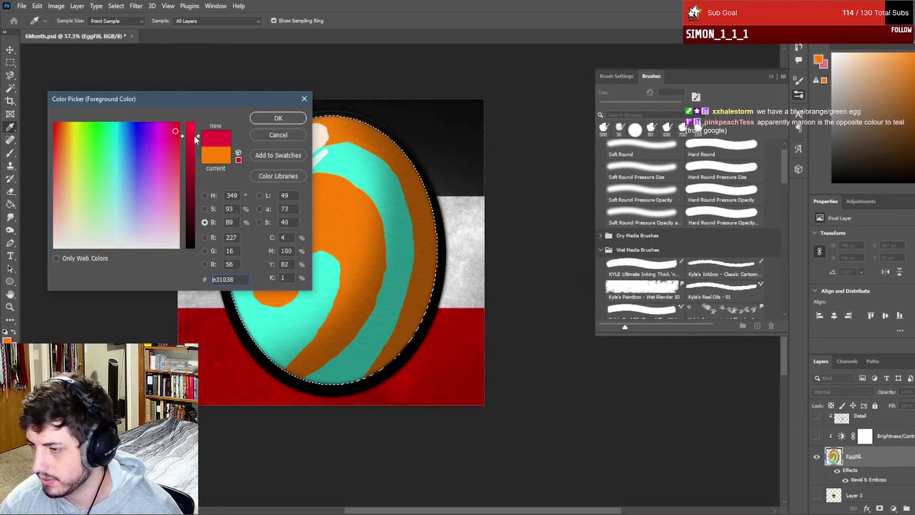
click(278, 118)
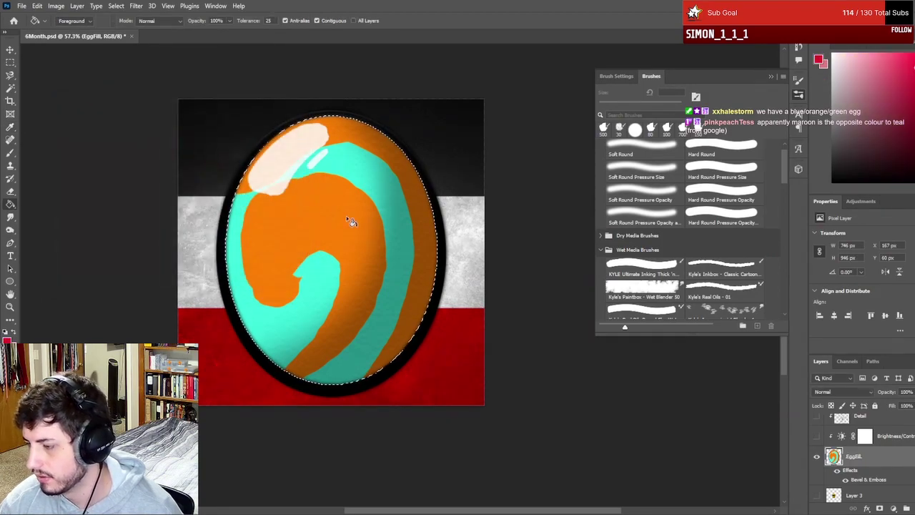
click(372, 198)
click(395, 158)
scroll(334, 357, down, 10)
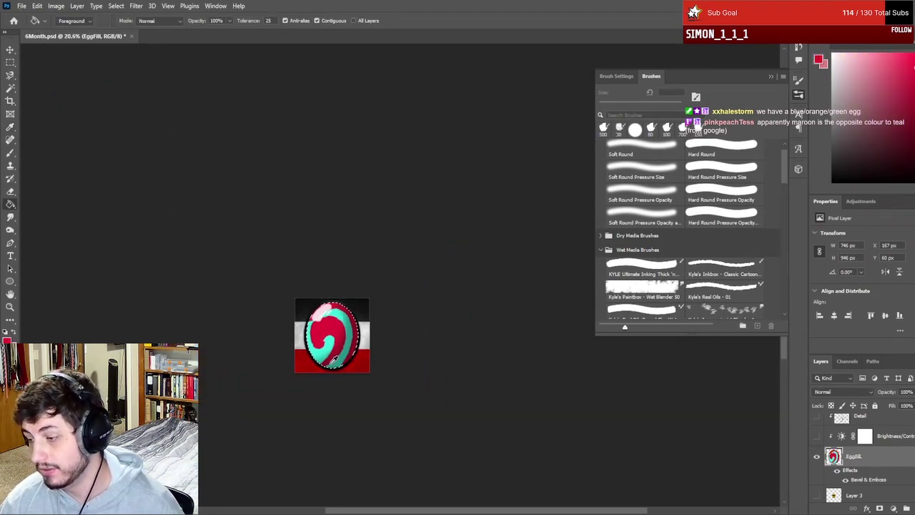
scroll(308, 392, down, 5)
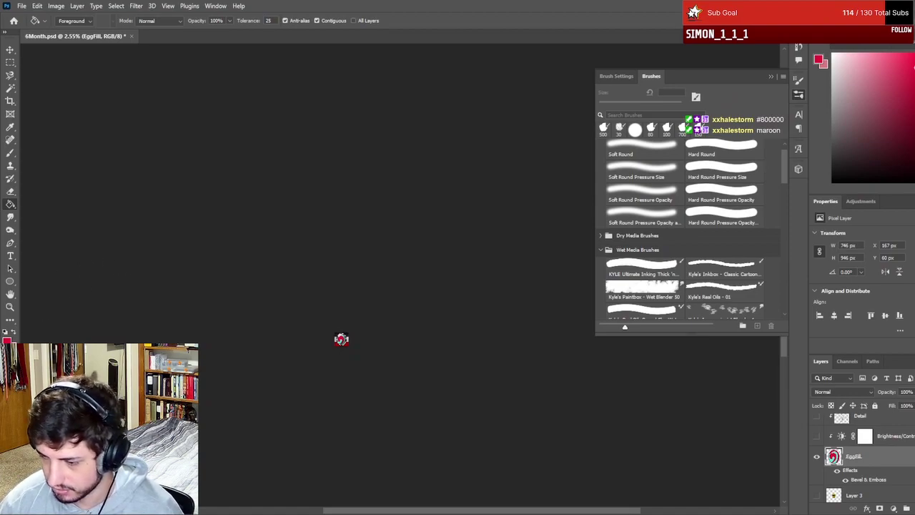
- Try filling both crimson swirls with maroon #800000 using the Paint Bucket, and undo the fills
click(7, 340)
text(800000)
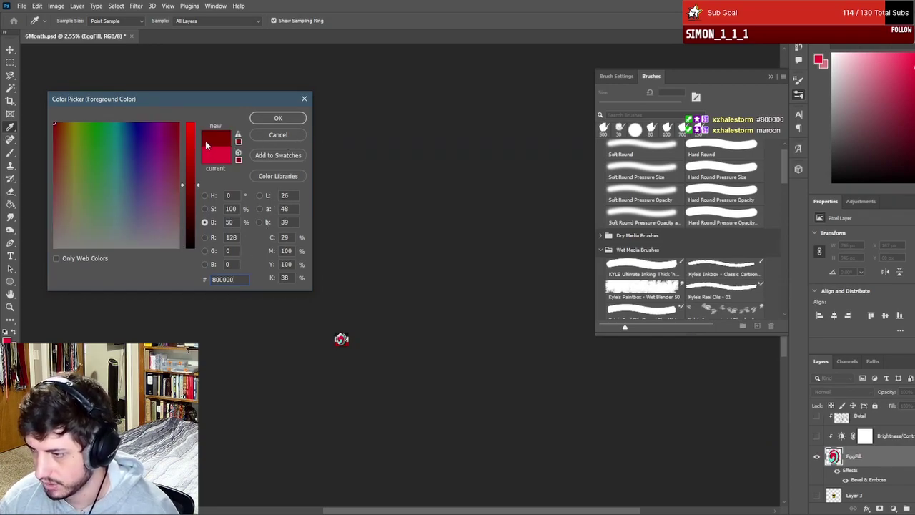
click(278, 121)
key(g)
scroll(341, 338, up, 5)
scroll(345, 338, up, 2)
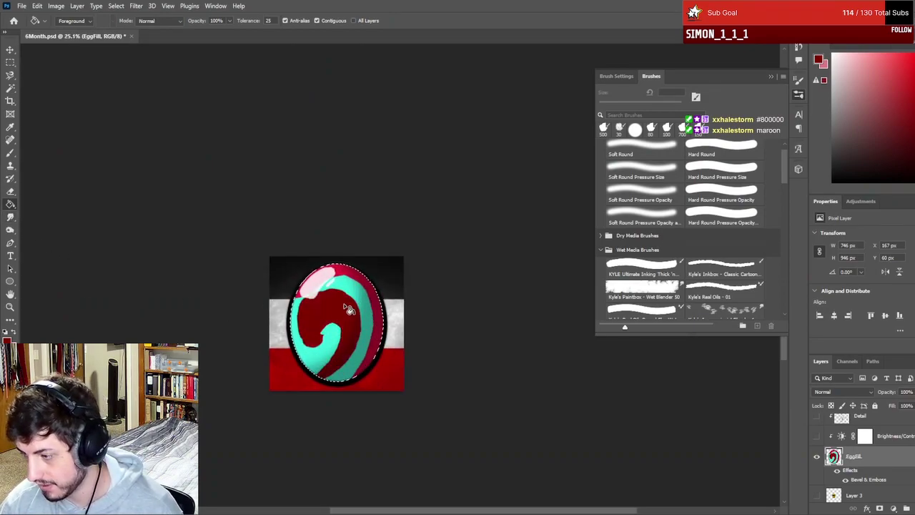
click(355, 323)
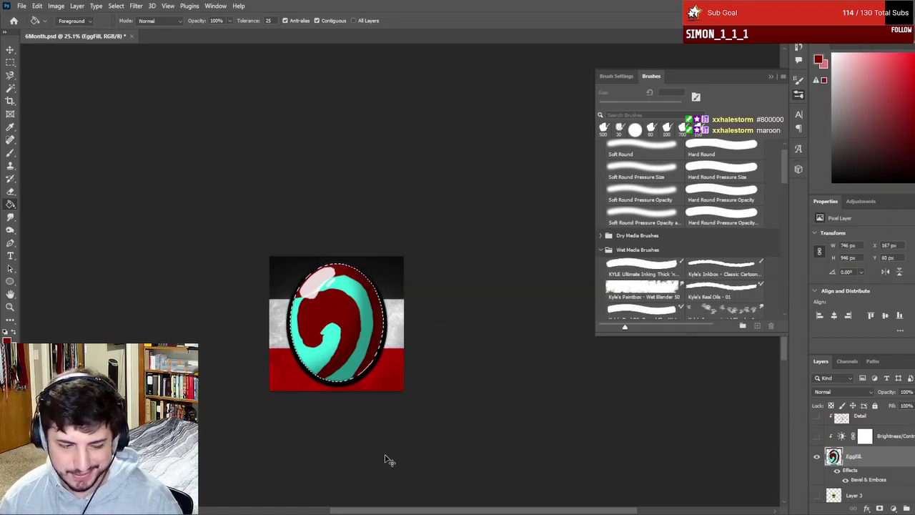
key(ctrl+z)
- Set the foreground colour to dark red #a60c1e, fill both crimson swirls with it, and check the egg at badge size
click(6, 339)
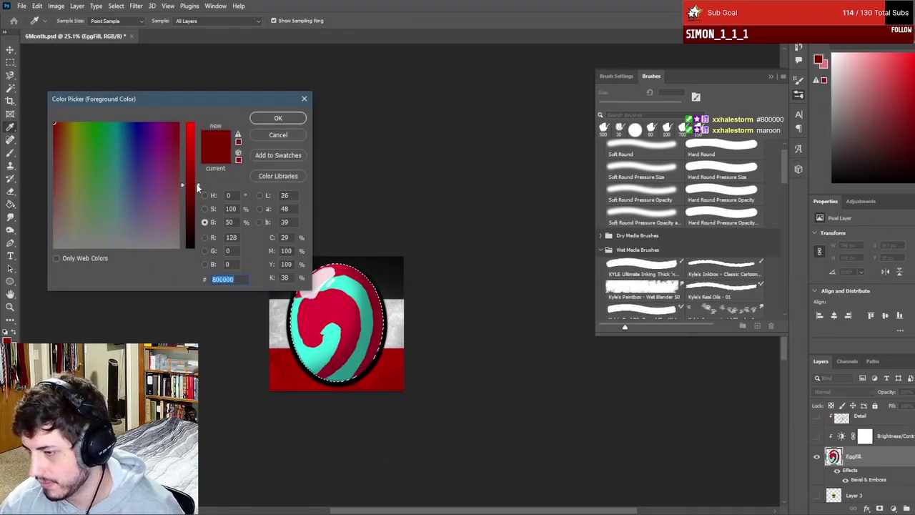
drag(198, 187, 201, 170)
click(171, 135)
mouse_move(172, 136)
mouse_down()
mouse_move(170, 164)
mouse_move(176, 130)
mouse_up()
click(279, 118)
key(g)
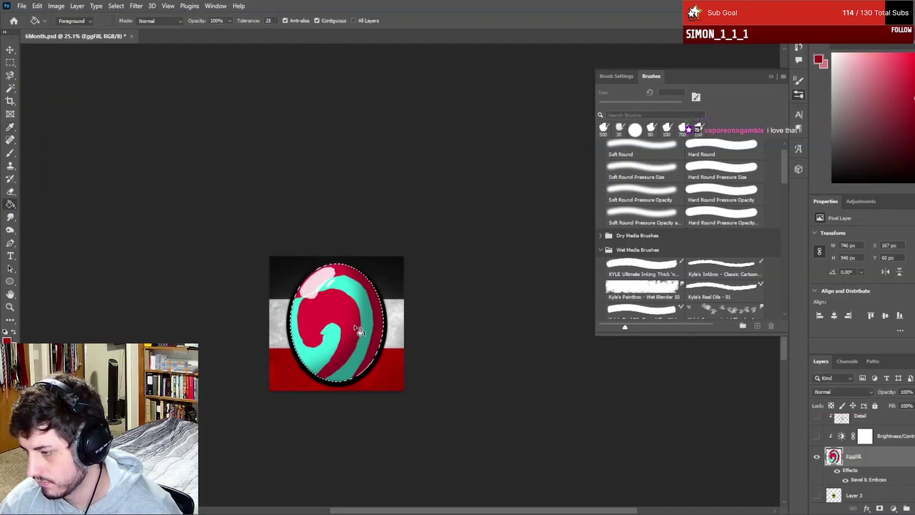
click(330, 321)
click(358, 288)
scroll(359, 288, down, 10)
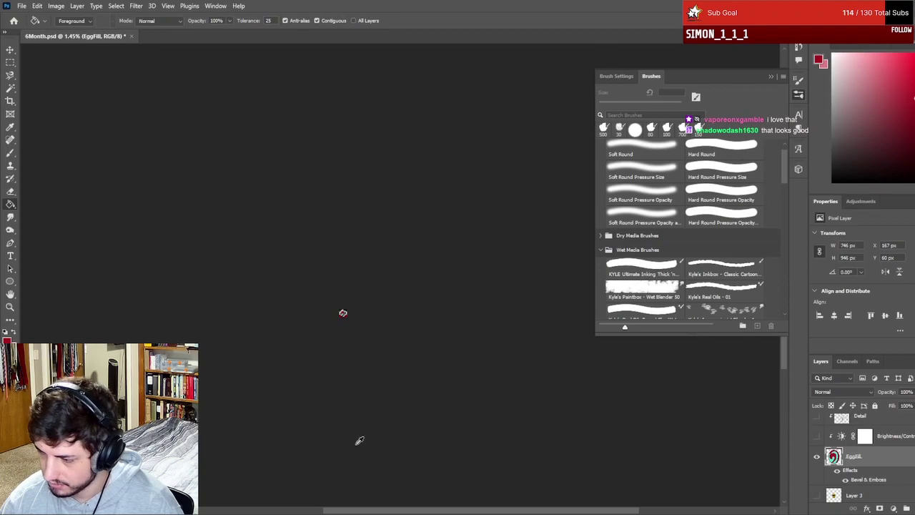
scroll(362, 441, up, 10)
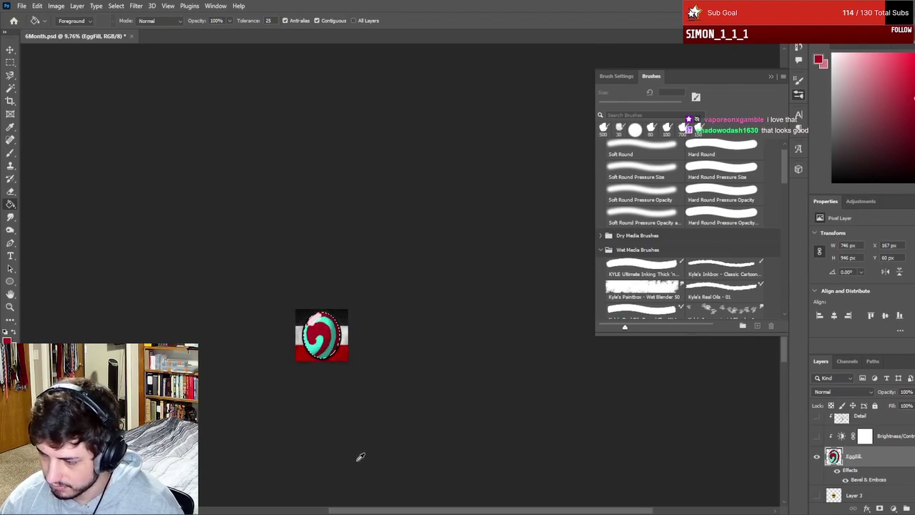
scroll(315, 436, up, 3)
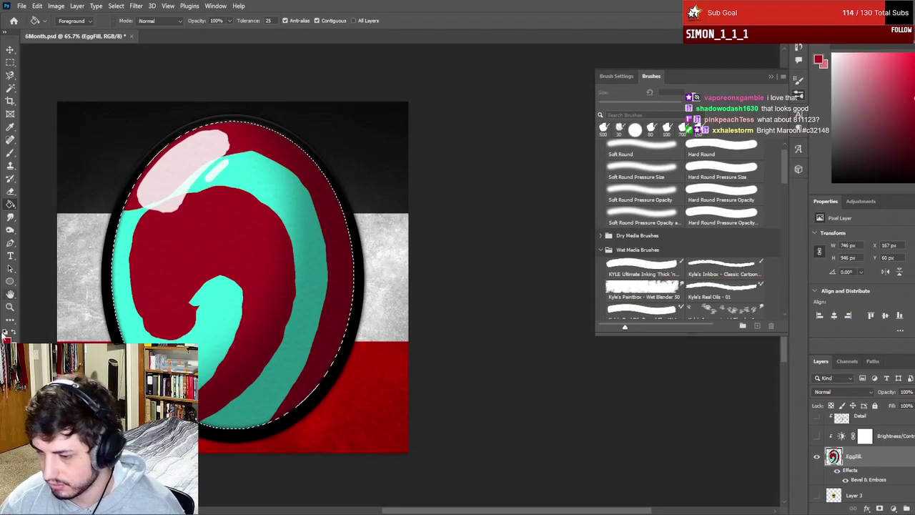
- Set the foreground colour to bright maroon #c43148, fill both dark red swirls with it, and check the egg at badge size
click(7, 329)
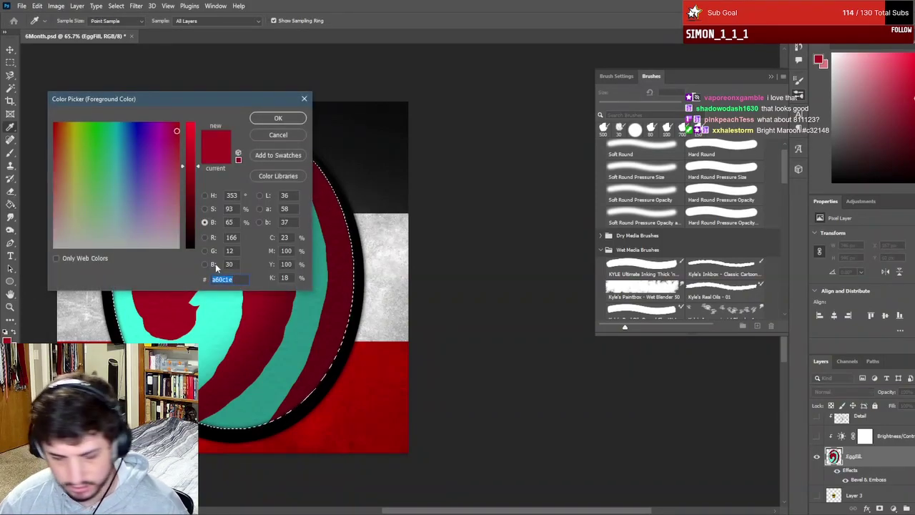
text(c)
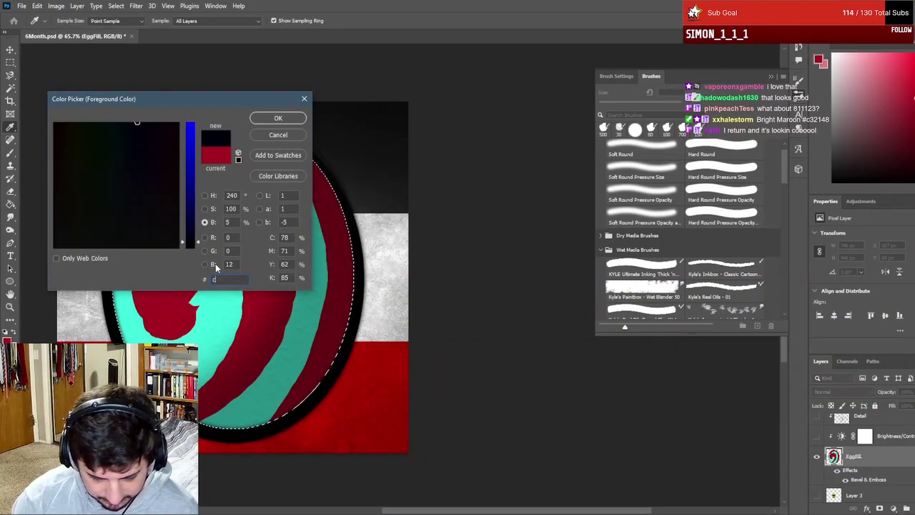
text(43148)
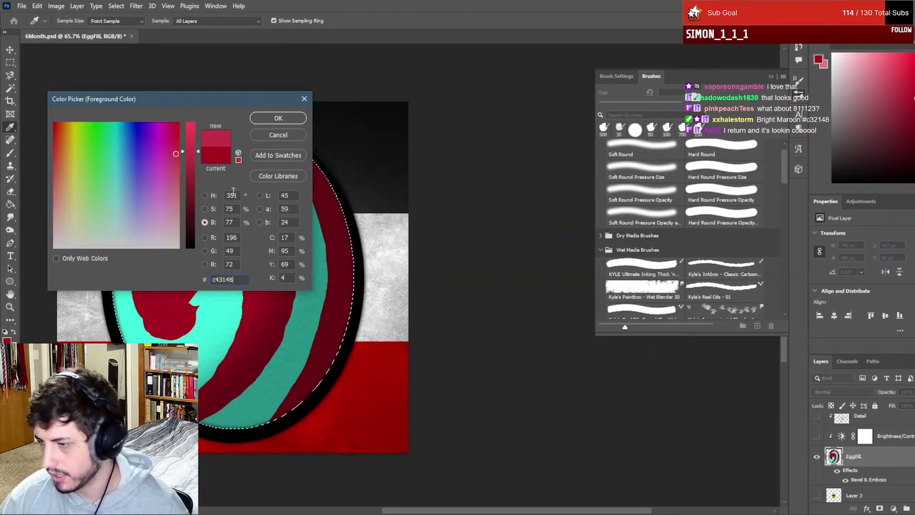
click(279, 118)
key(g)
click(255, 247)
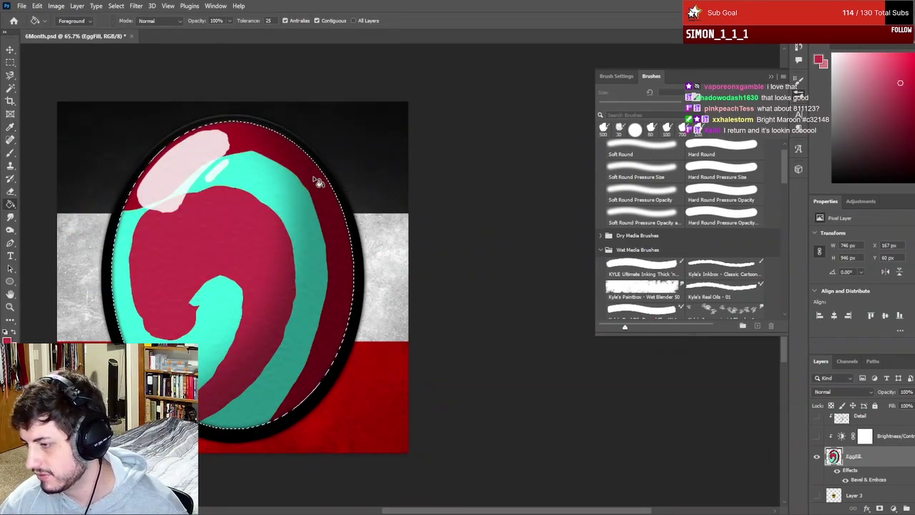
scroll(347, 433, down, 5)
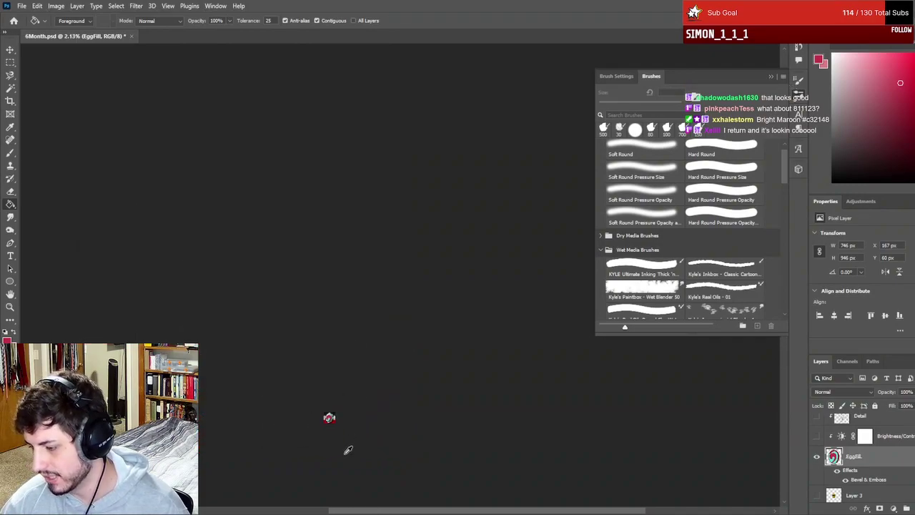
scroll(386, 457, up, 5)
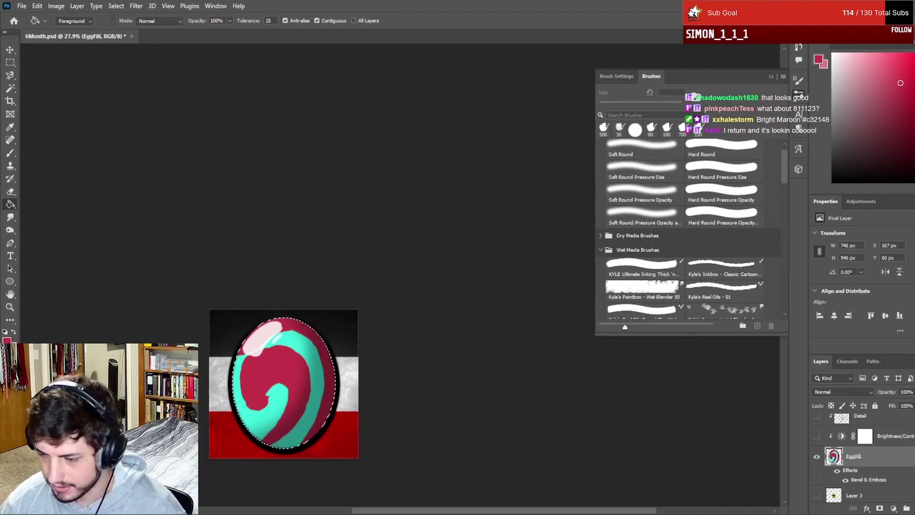
- Set the foreground colour to deep maroon #811123, fill both swirls with the Paint Bucket, and check the egg at badge size
click(7, 339)
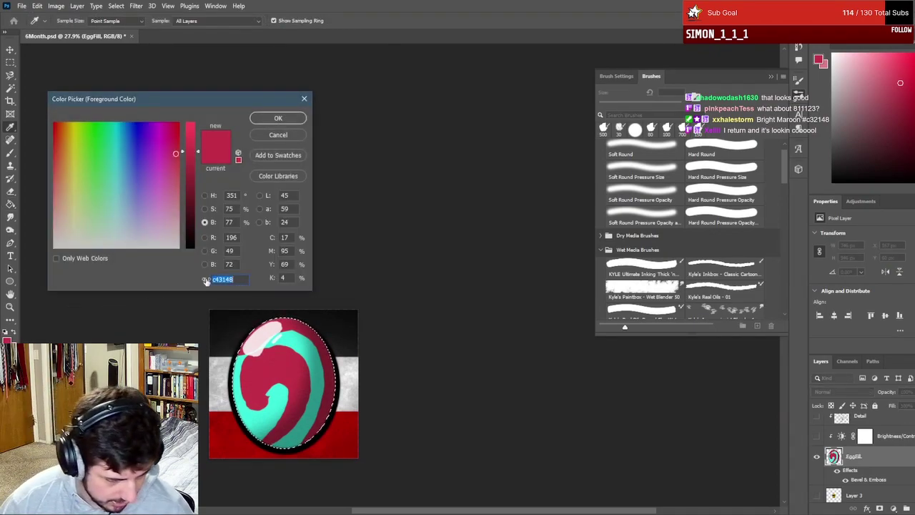
text(811123)
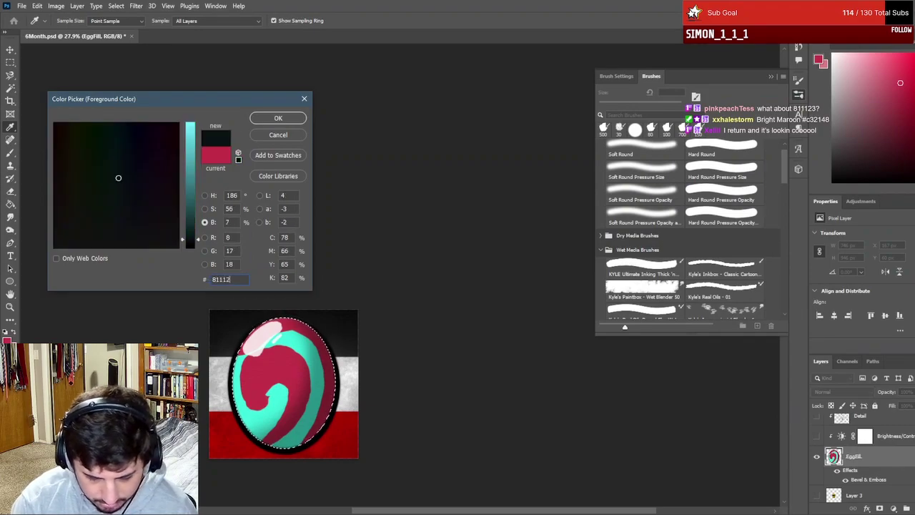
key(Return)
key(g)
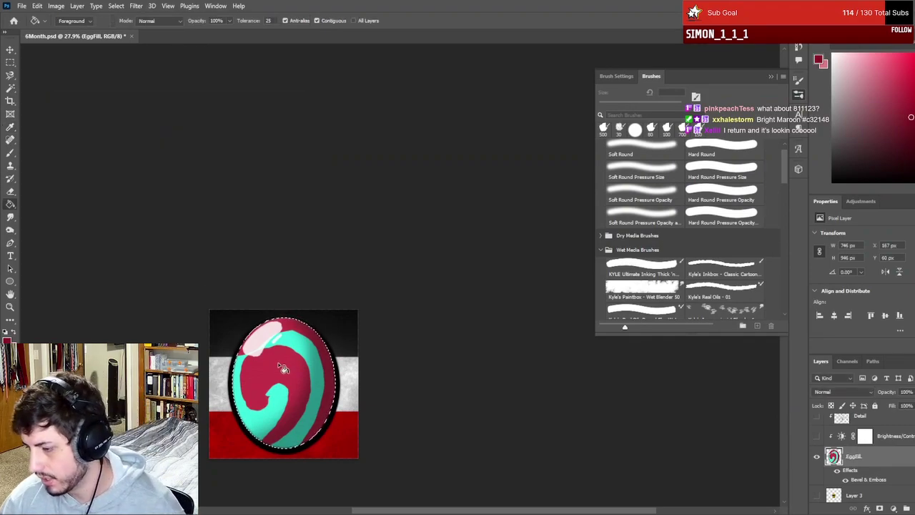
click(294, 365)
scroll(330, 361, down, 10)
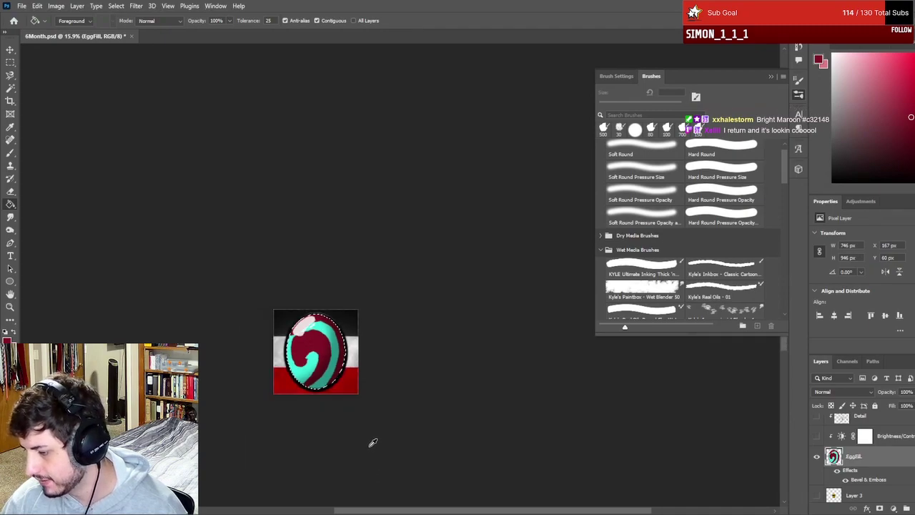
scroll(355, 456, down, 2)
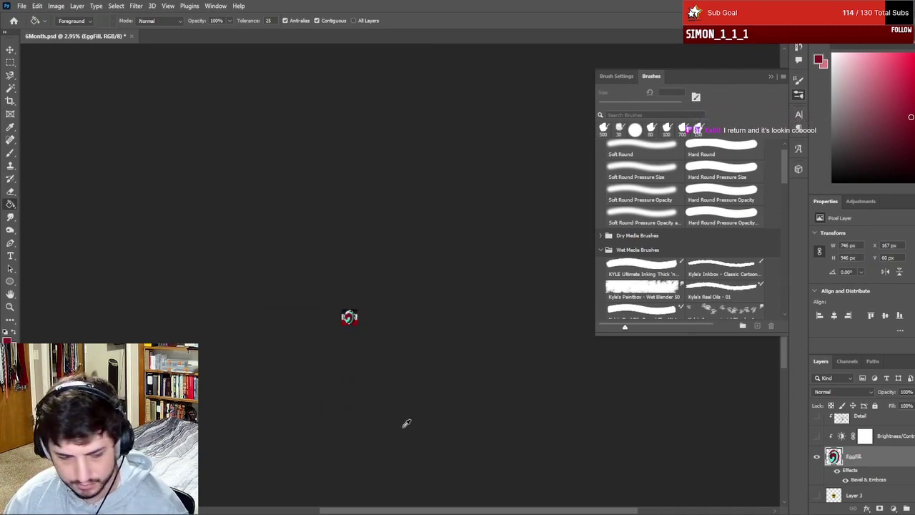
scroll(375, 418, up, 10)
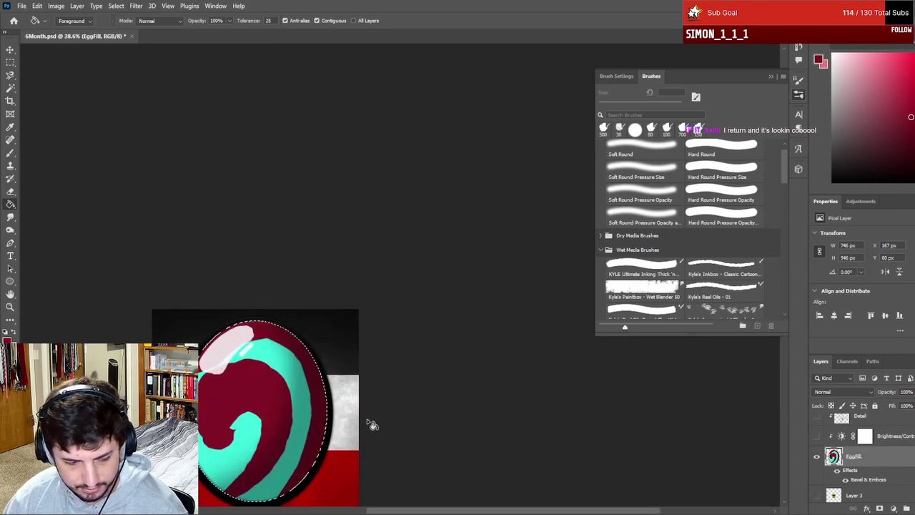
- Sample the egg's teal as the foreground colour and undo the stray Paint Bucket fill at the egg's lower edge
scroll(350, 412, down, 3)
scroll(331, 401, up, 2)
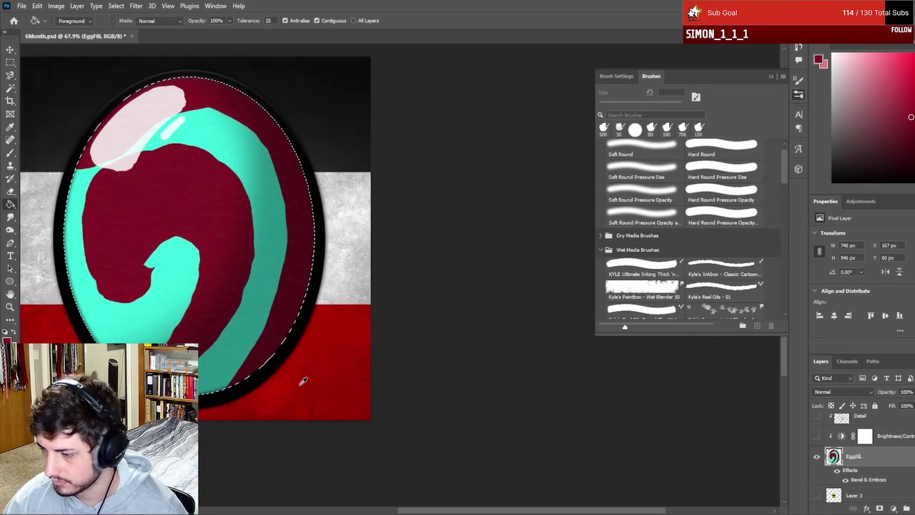
scroll(218, 345, up, 2)
scroll(158, 331, down, 4)
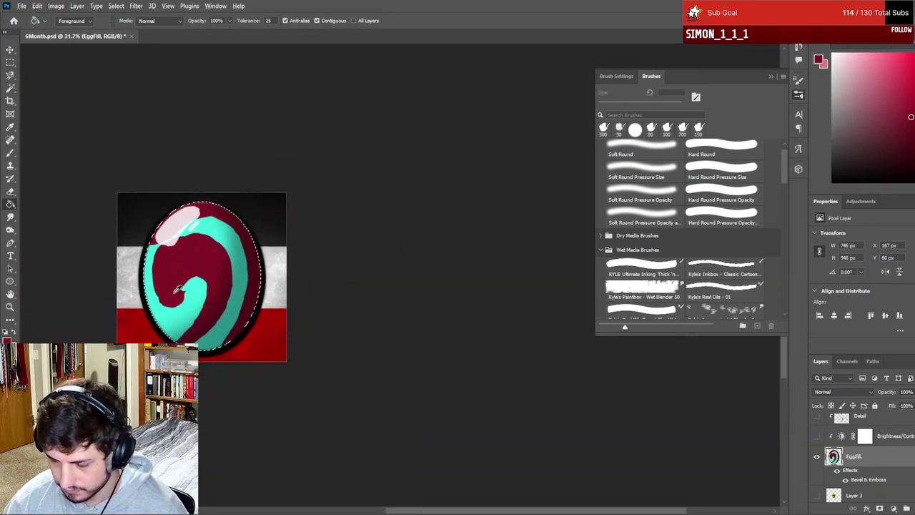
scroll(179, 289, up, 3)
alt+click(196, 293)
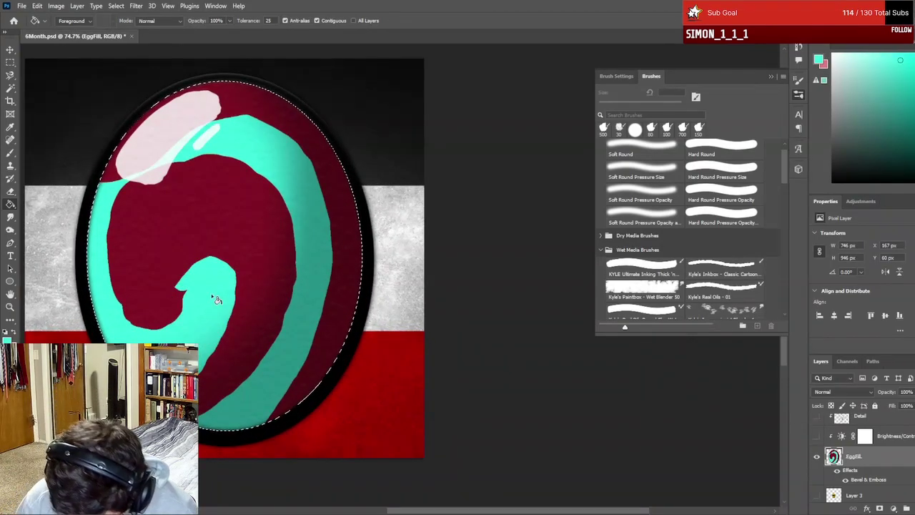
click(203, 409)
key(ctrl+z)
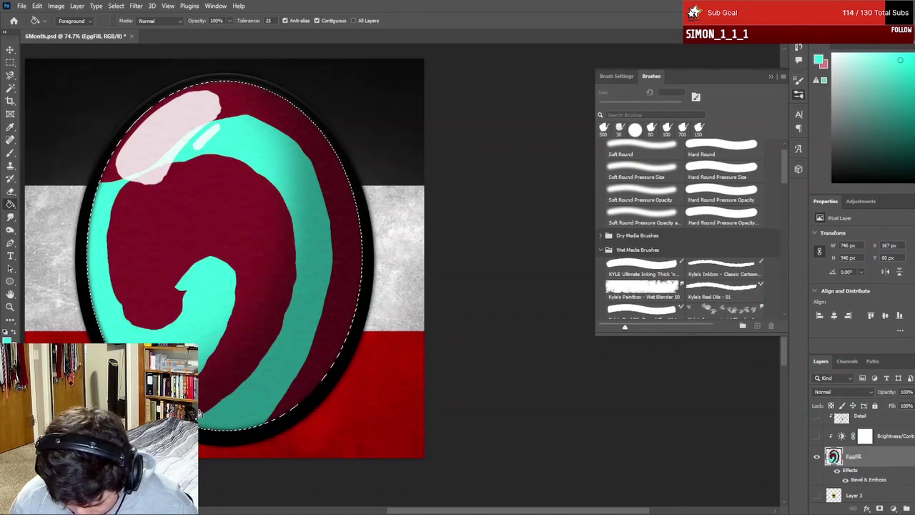
- Paint a curved teal stroke through the middle of the large maroon swirl with the inking brush at 90 px, undoing the earlier tries
key(b)
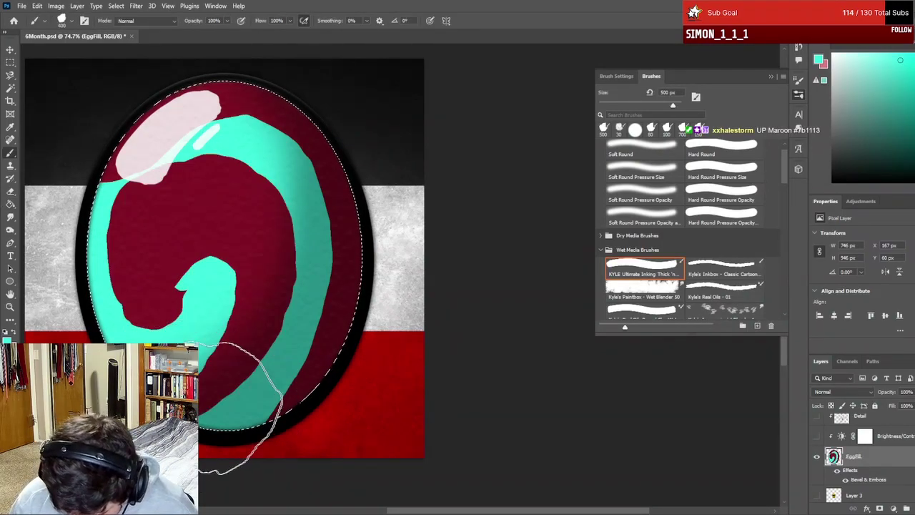
key(bracketleft)
key(bracketleft)
key(bracketleft)
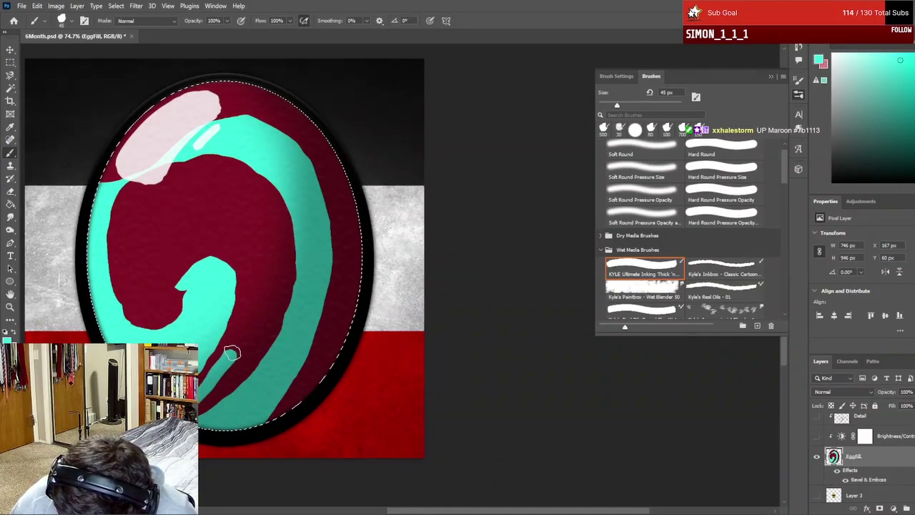
key(bracketleft)
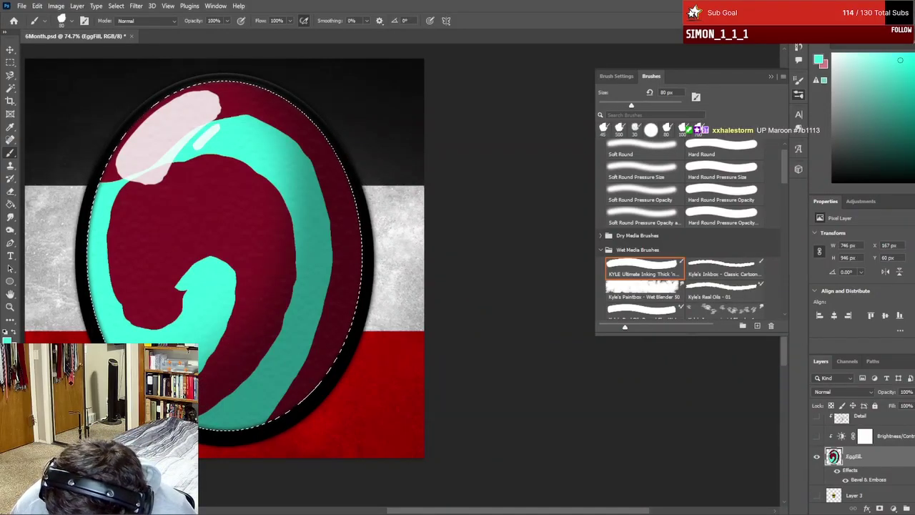
mouse_move(215, 390)
mouse_down()
mouse_move(254, 348)
mouse_move(268, 295)
mouse_move(246, 215)
mouse_move(177, 202)
mouse_move(143, 256)
mouse_move(159, 239)
mouse_up()
key(ctrl+z)
mouse_move(215, 387)
mouse_down()
mouse_move(262, 296)
mouse_move(249, 221)
mouse_move(181, 198)
mouse_move(128, 251)
mouse_move(155, 275)
mouse_up()
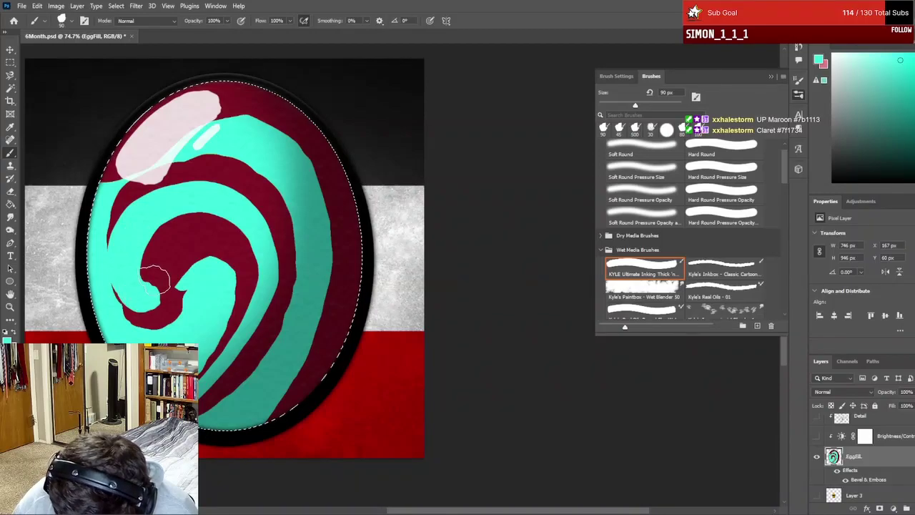
key(ctrl+z)
mouse_move(208, 385)
mouse_down()
mouse_move(256, 299)
mouse_move(252, 252)
mouse_move(227, 213)
mouse_move(188, 211)
mouse_move(163, 274)
mouse_up()
key(ctrl+z)
mouse_move(211, 386)
mouse_down()
mouse_move(251, 333)
mouse_move(263, 277)
mouse_move(241, 216)
mouse_move(191, 196)
mouse_move(144, 229)
mouse_move(147, 292)
mouse_up()
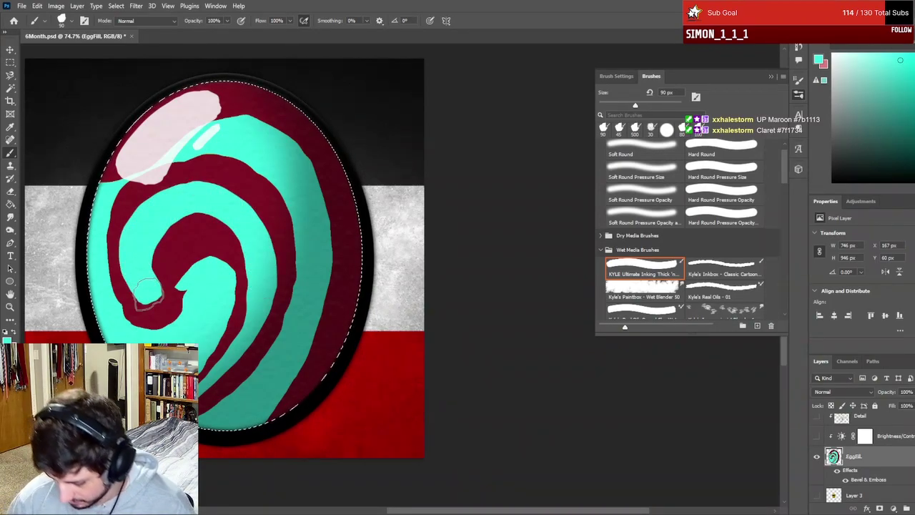
- Paint a long curved teal stroke along the outer edge of the outer maroon swirl and check the egg at badge size
mouse_move(307, 393)
mouse_down()
mouse_move(358, 289)
mouse_move(360, 219)
mouse_move(345, 165)
mouse_move(310, 126)
mouse_move(261, 96)
mouse_move(212, 83)
mouse_move(118, 143)
mouse_up()
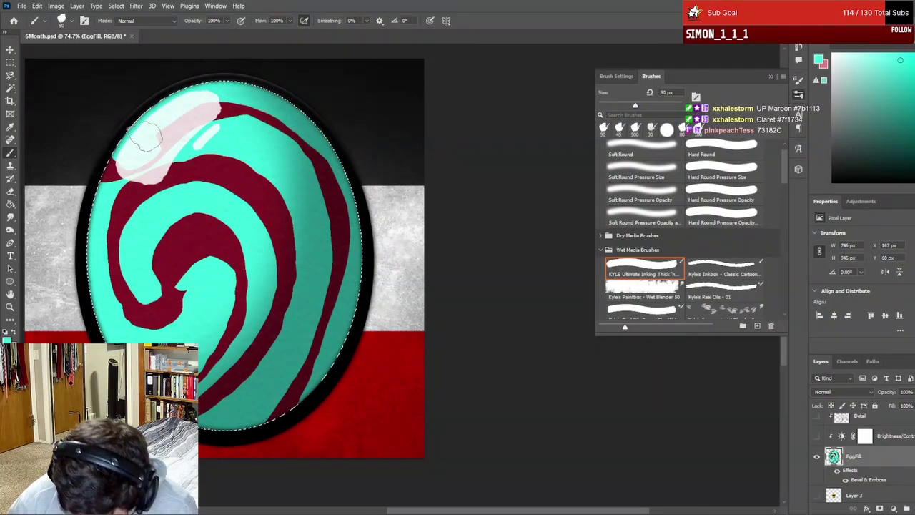
scroll(198, 333, down, 15)
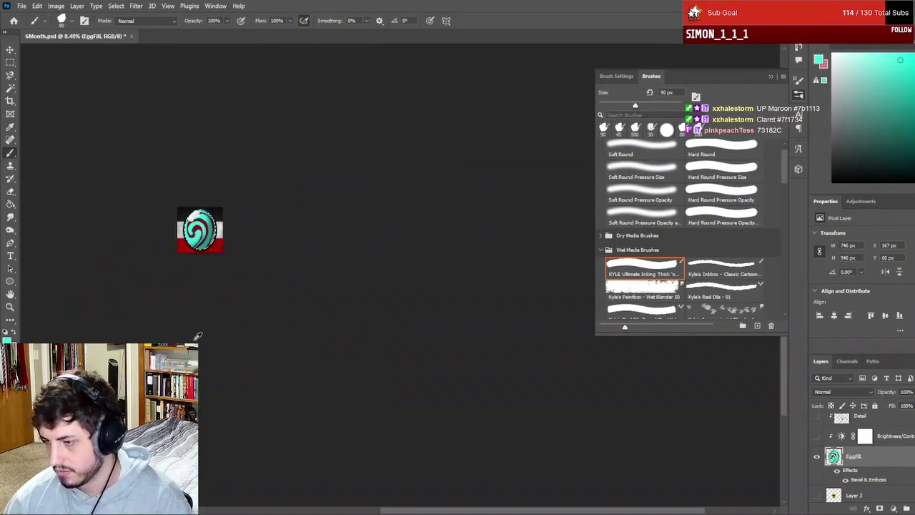
scroll(204, 311, up, 8)
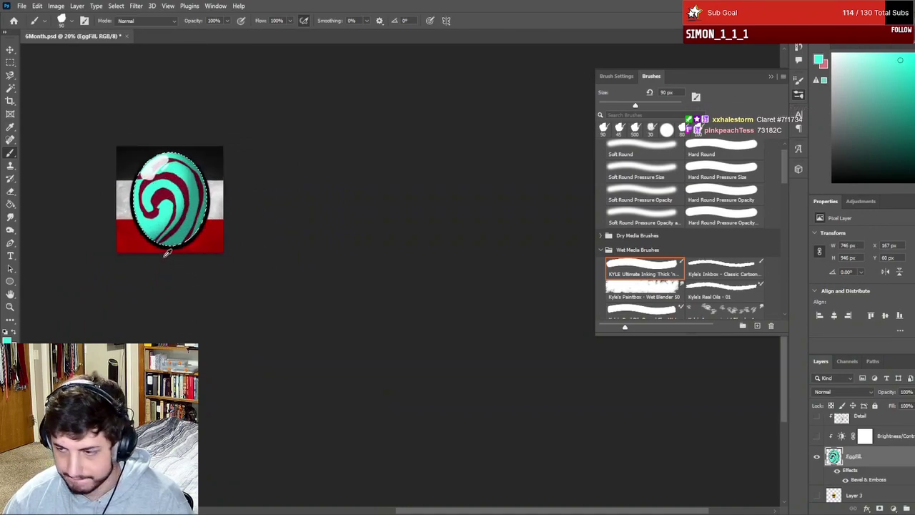
scroll(168, 253, up, 6)
drag(133, 251, 241, 260)
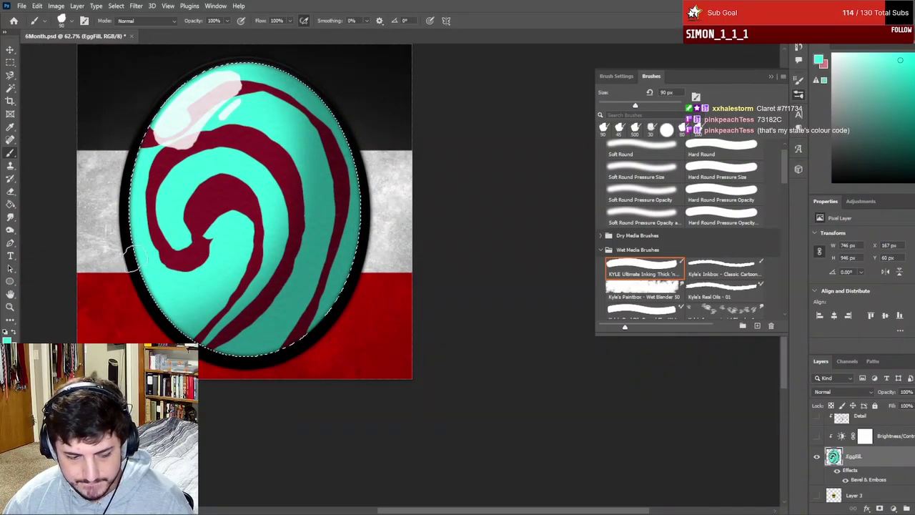
- Set the foreground colour to claret #7f1734 and fill the teal stripes inside both maroon swirls with the Paint Bucket
click(6, 331)
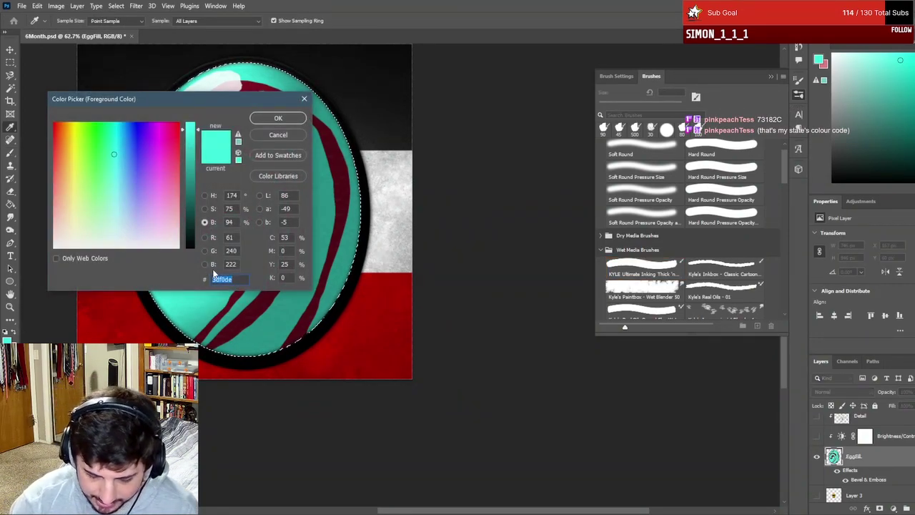
text(7)
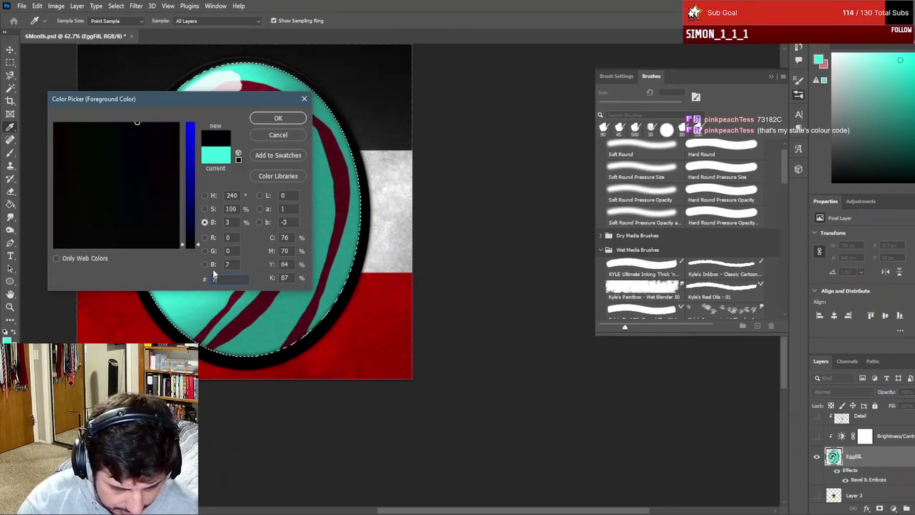
text(f1)
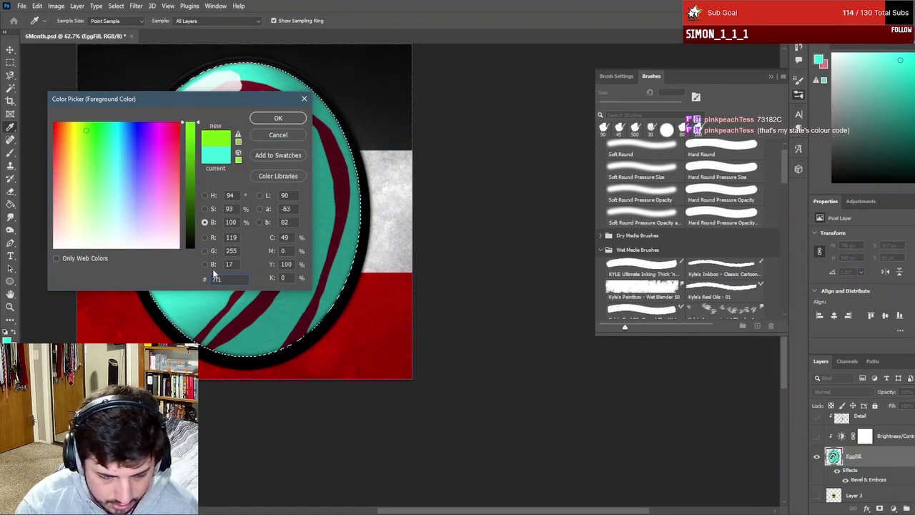
text(734)
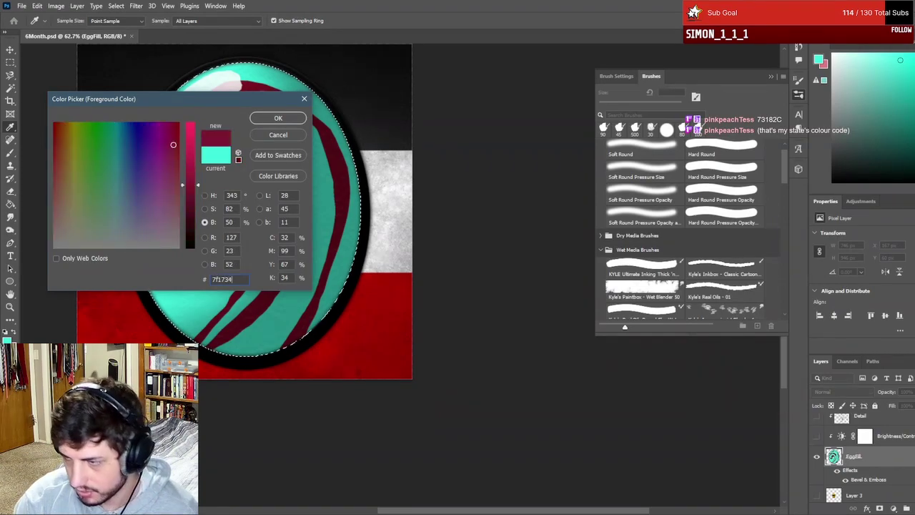
key(Return)
key(b)
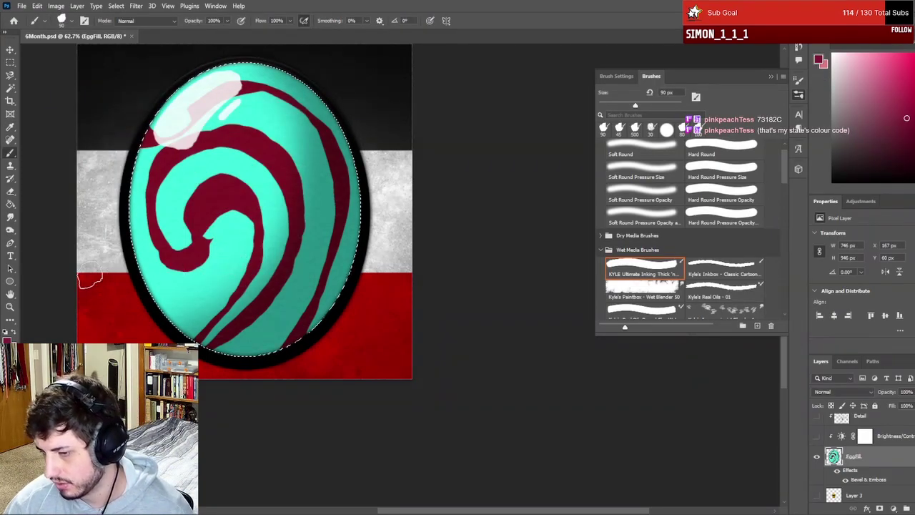
click(10, 204)
click(212, 199)
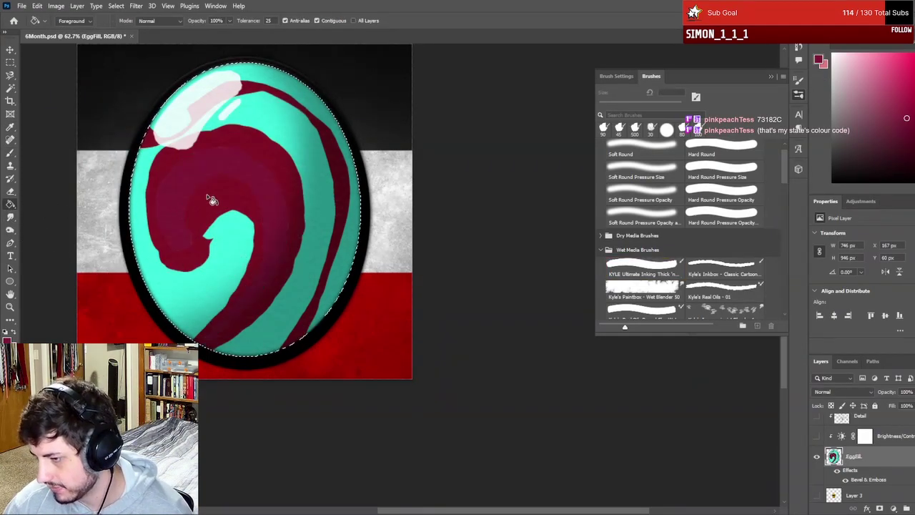
click(323, 113)
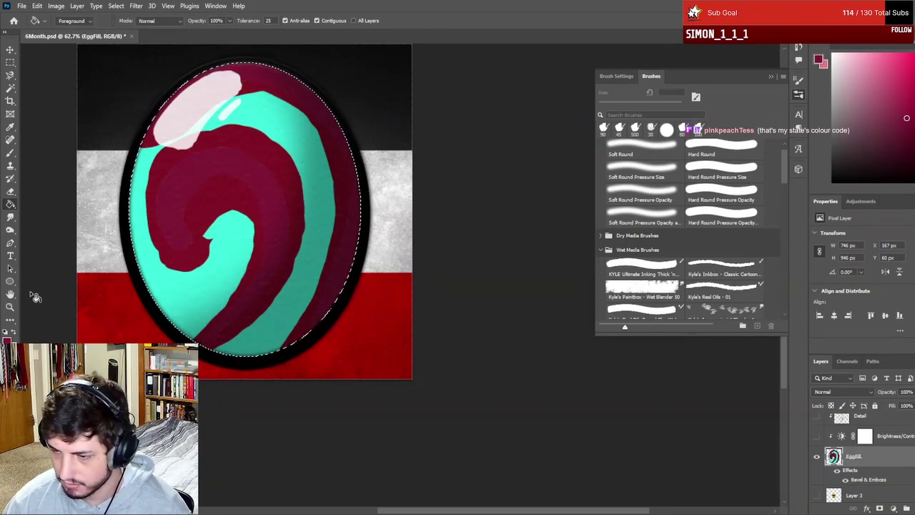
- Set the foreground colour to #73182c, try it as the fill for both swirls, and undo back to the teal stripes
click(7, 339)
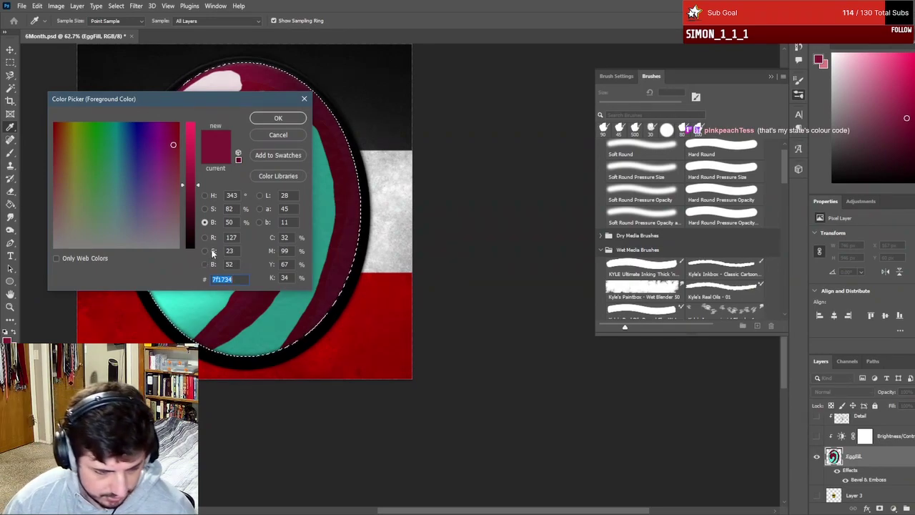
text(7)
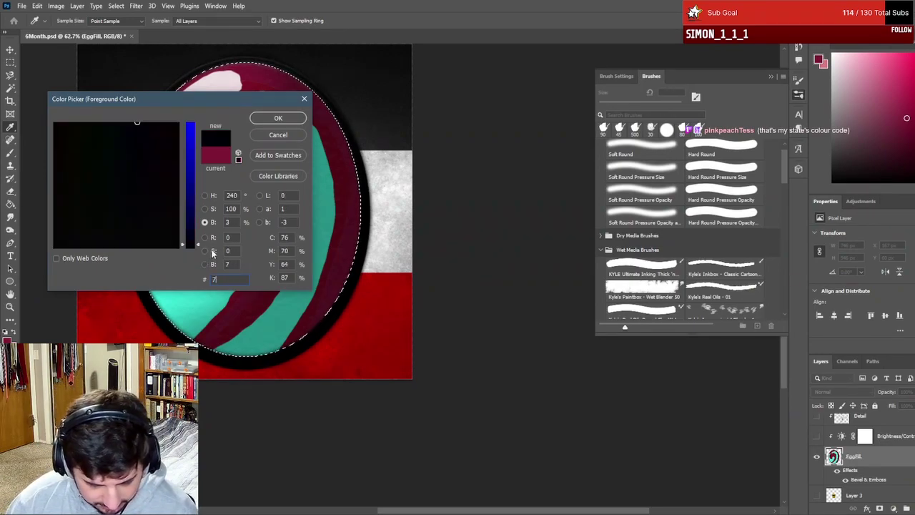
text(3)
text(82c)
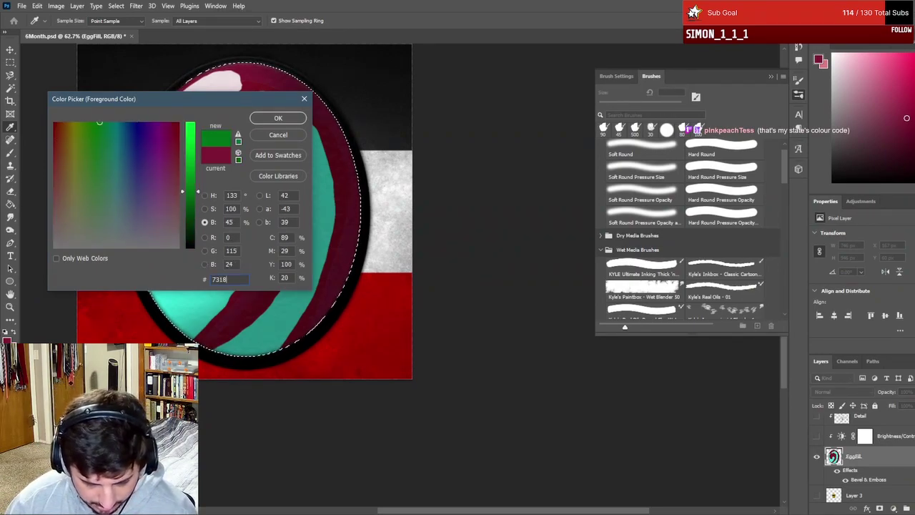
click(292, 123)
key(g)
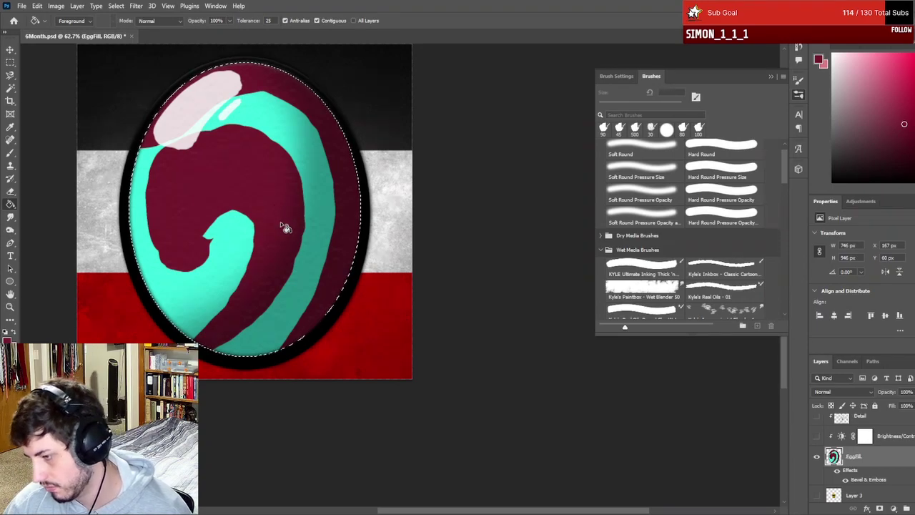
click(281, 223)
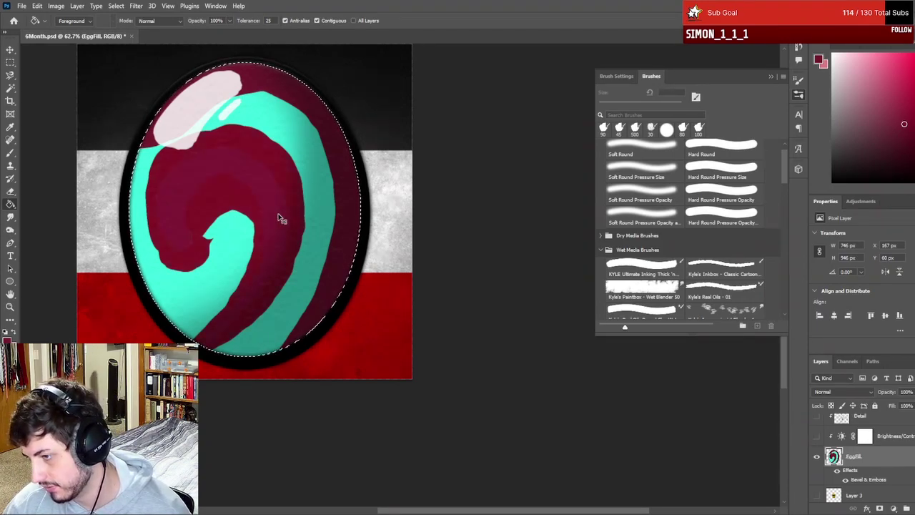
key(ctrl+z)
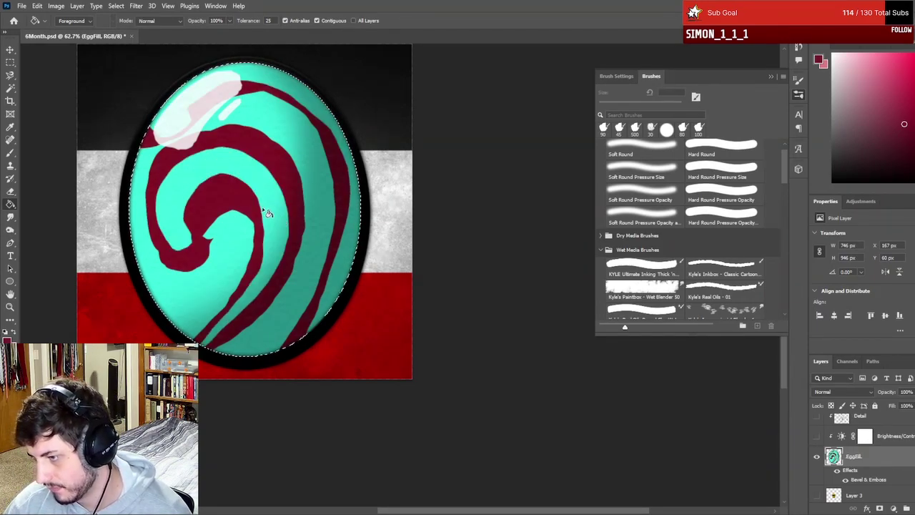
- Try filling only the teal stripes of both swirls with #73182c, and undo the two fills
click(281, 169)
click(317, 204)
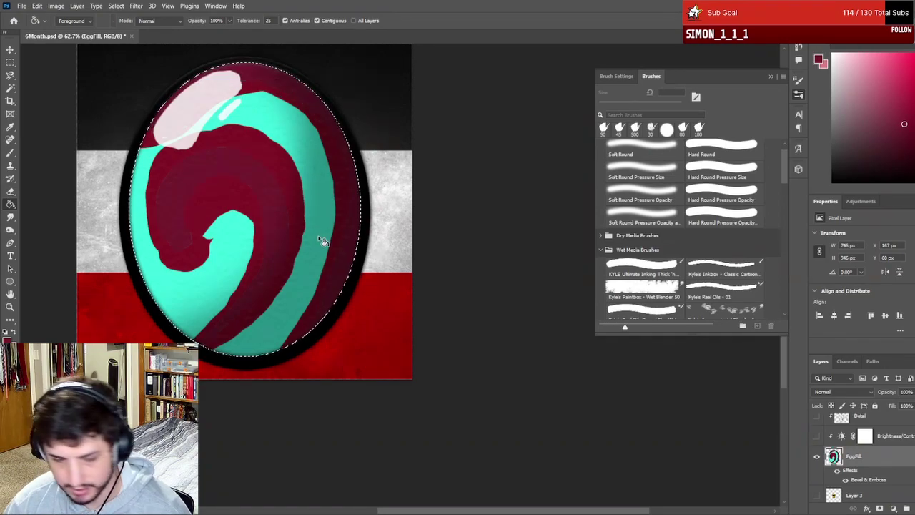
key(ctrl+z)
key(ctrl+z)
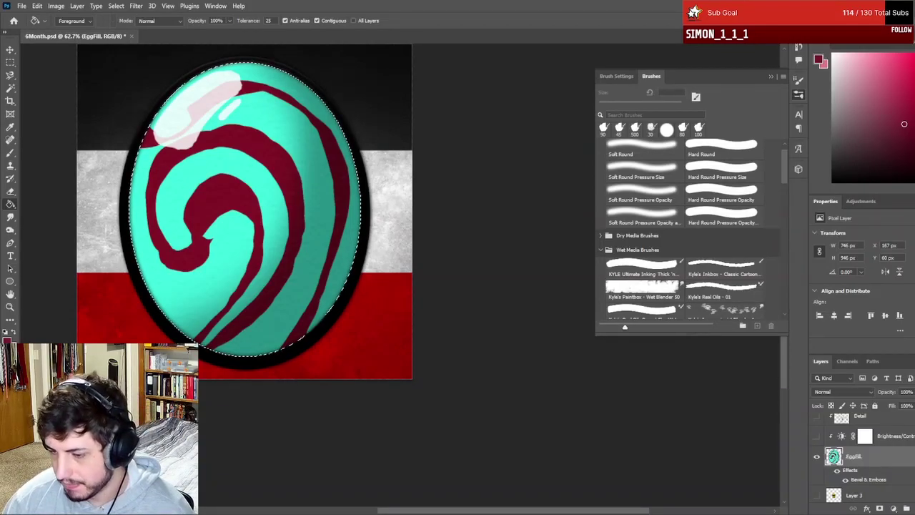
- Set the foreground colour to maroon #7b1113 and fill the teal stripes in the outer and large swirls with it
click(8, 339)
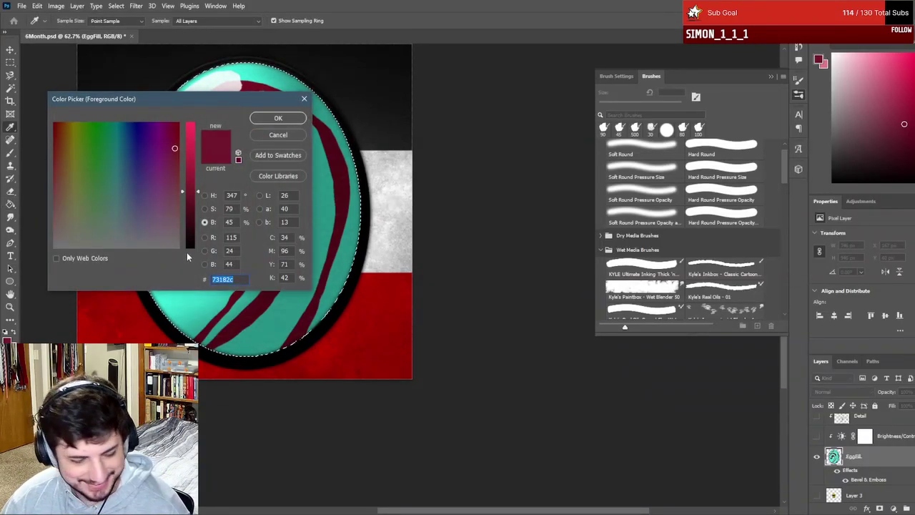
text(7)
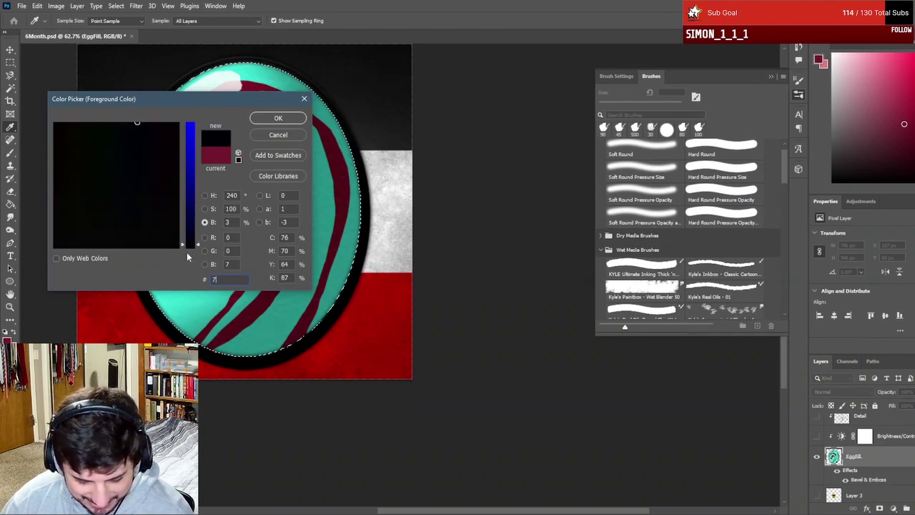
text(b1113)
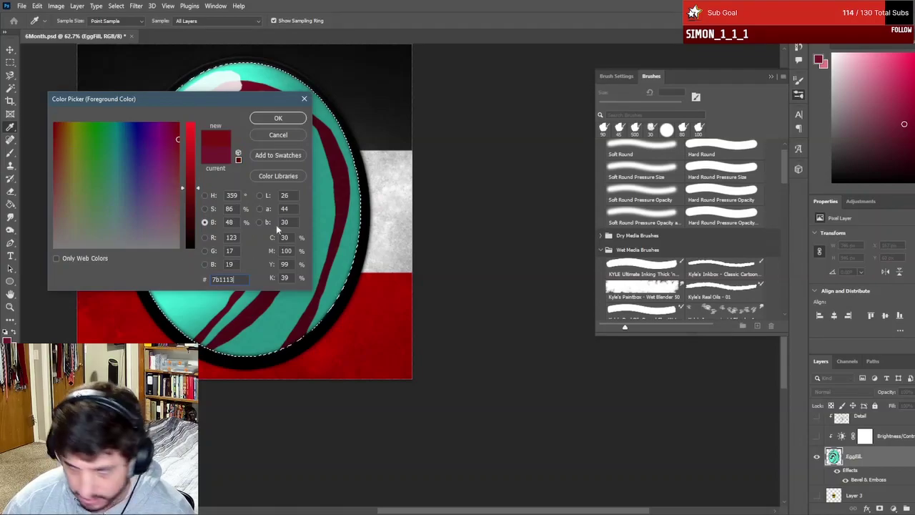
key(Return)
key(g)
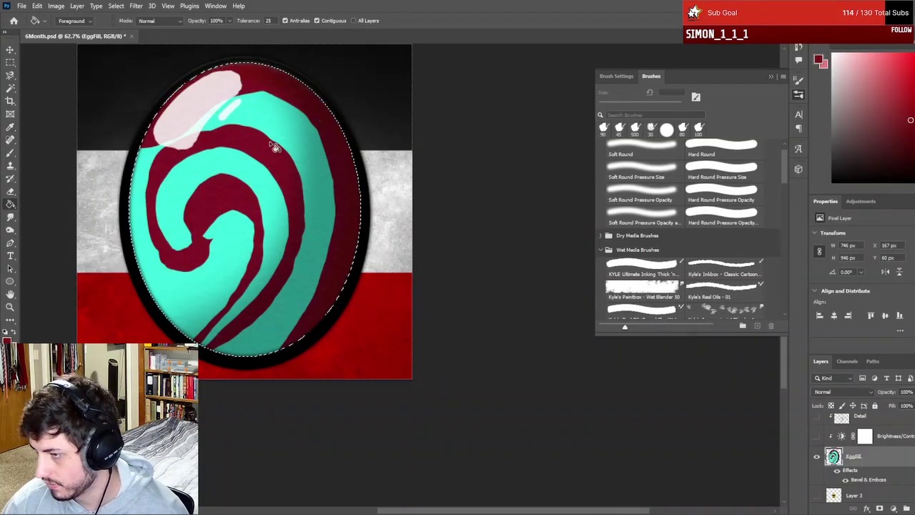
click(265, 197)
- Check the egg with solid maroon swirls at badge size and up close, and undo the #7b1113 stripe fills
scroll(343, 298, down, 8)
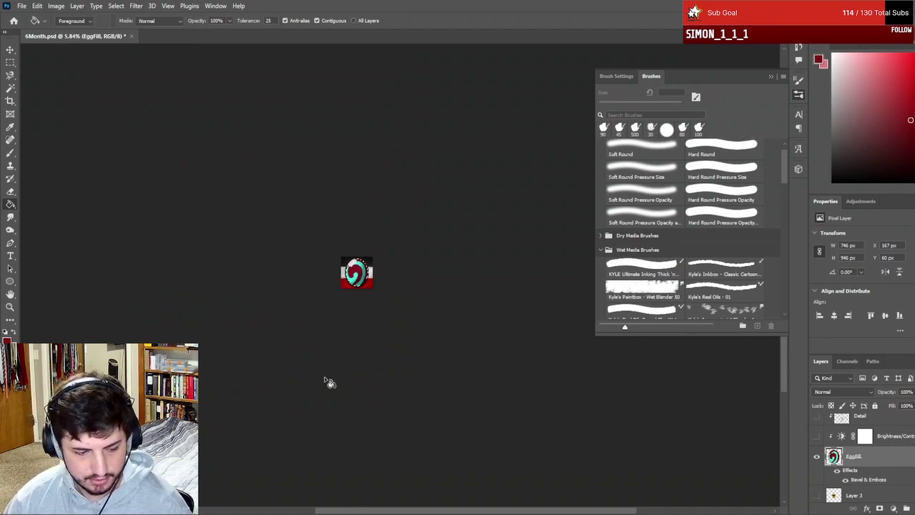
scroll(332, 365, up, 8)
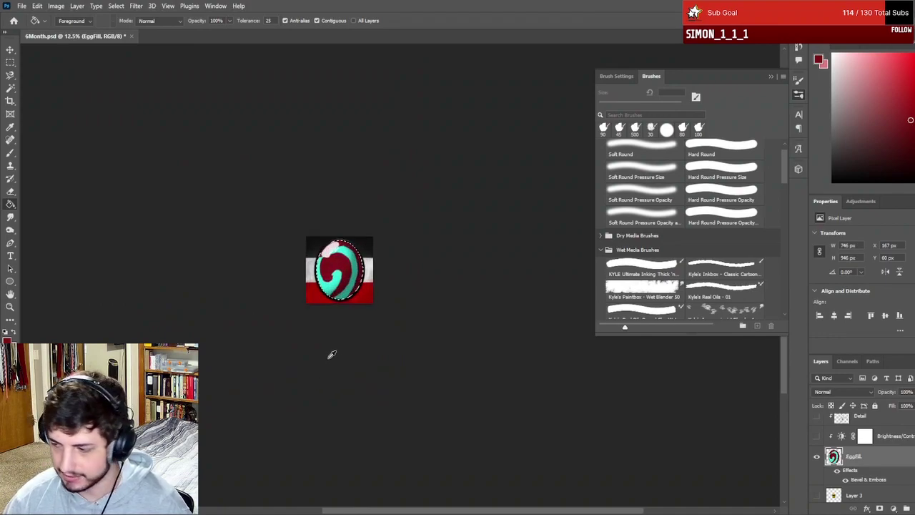
drag(300, 224, 265, 317)
scroll(265, 317, up, 2)
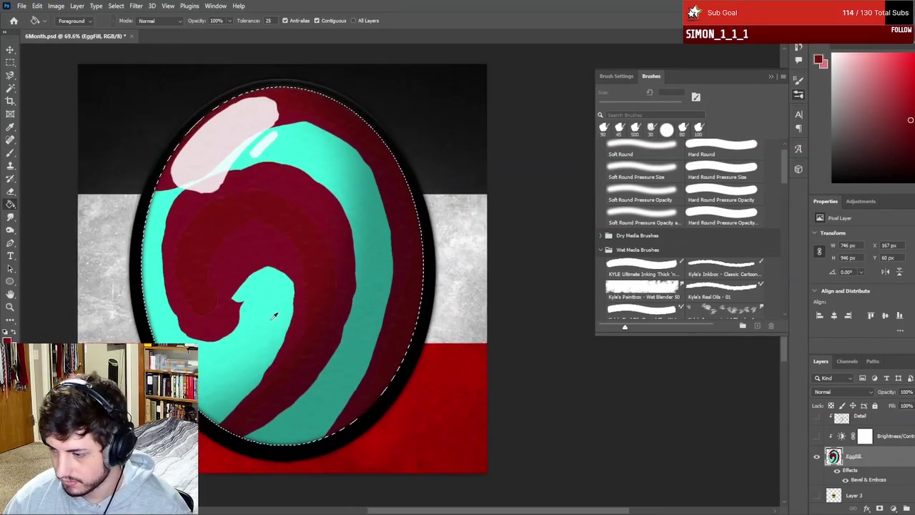
scroll(286, 343, up, 2)
scroll(290, 352, down, 3)
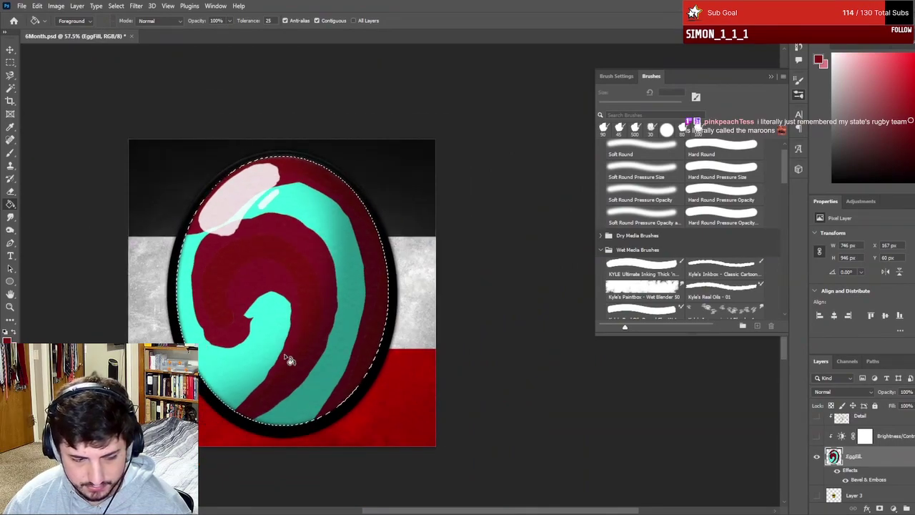
scroll(290, 357, down, 2)
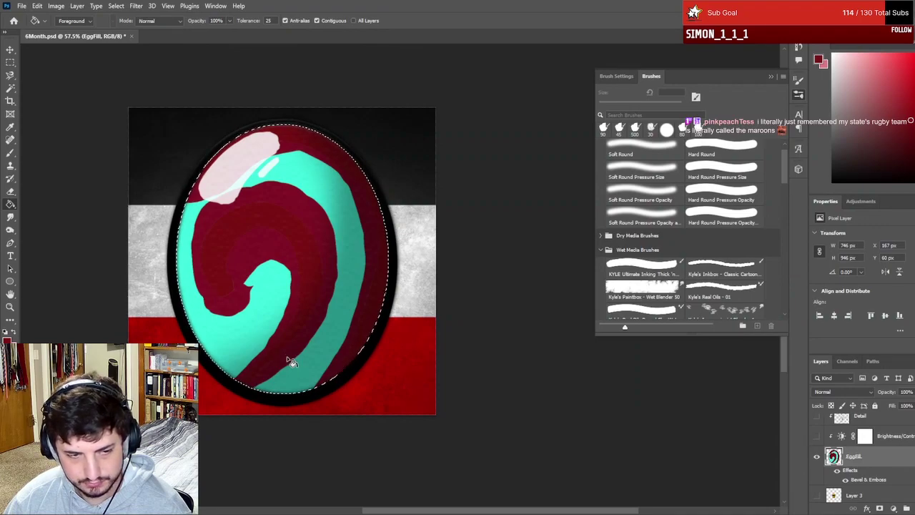
click(321, 248)
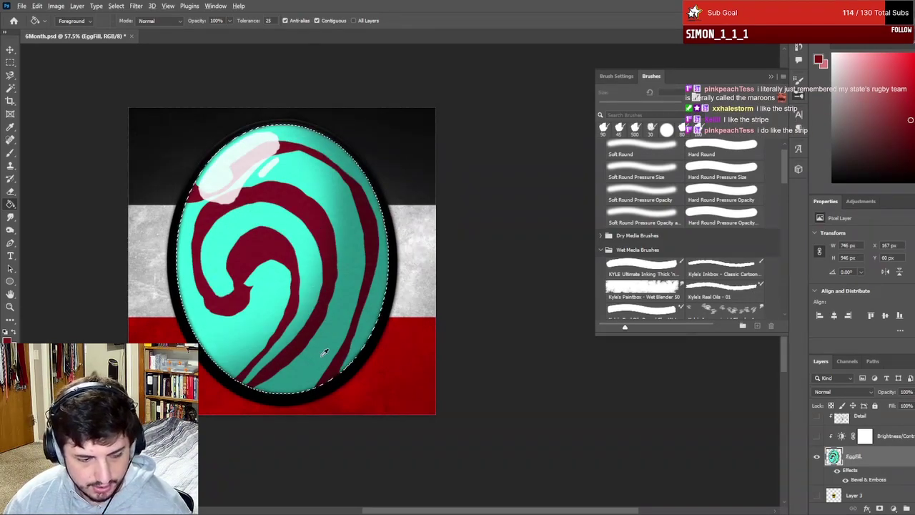
- Examine how the maroon swirls with teal stripes read at several small badge sizes
scroll(321, 351, down, 10)
scroll(364, 354, down, 1)
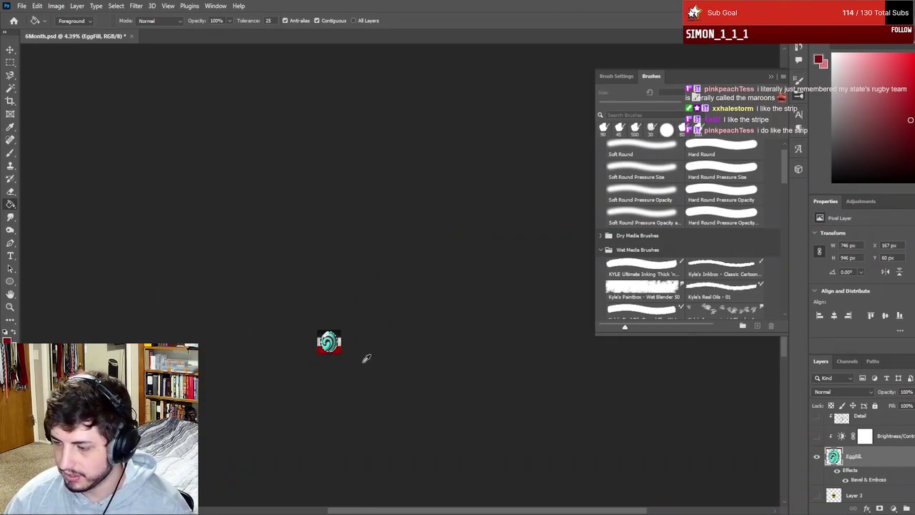
scroll(374, 360, down, 1)
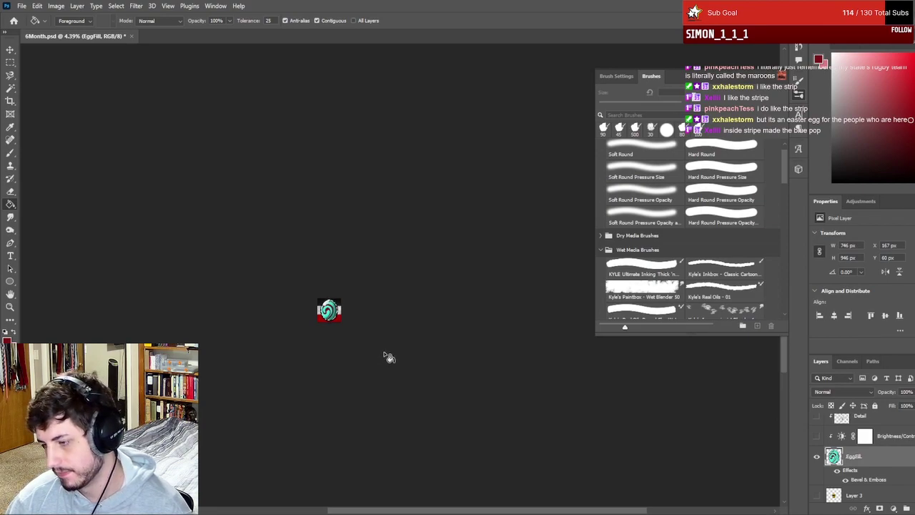
scroll(390, 357, down, 2)
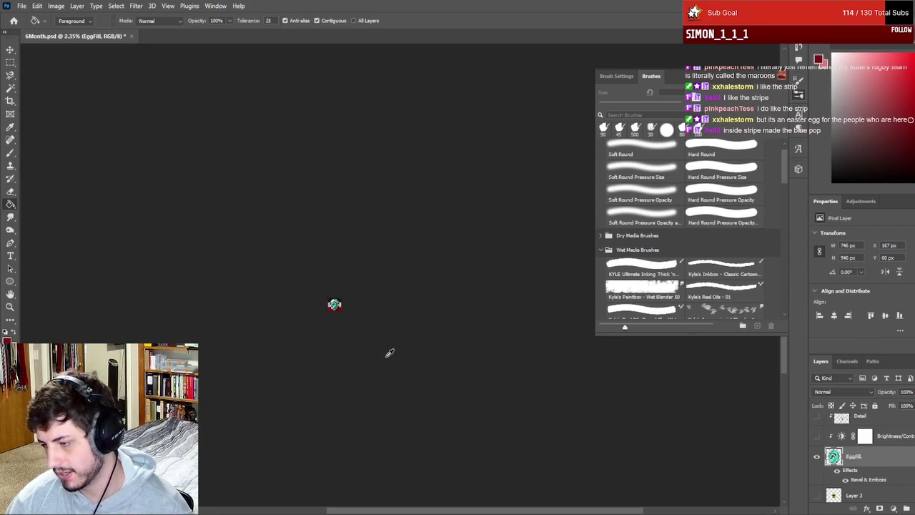
scroll(393, 358, up, 5)
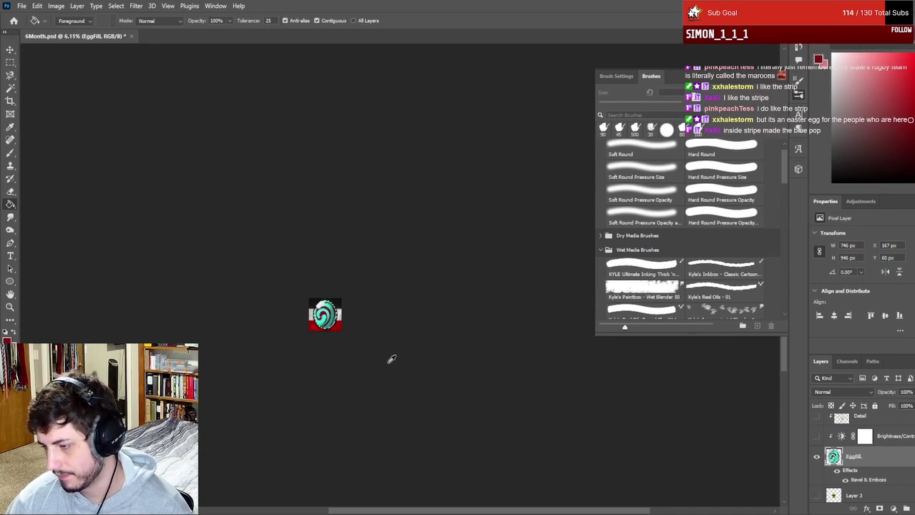
scroll(357, 370, up, 2)
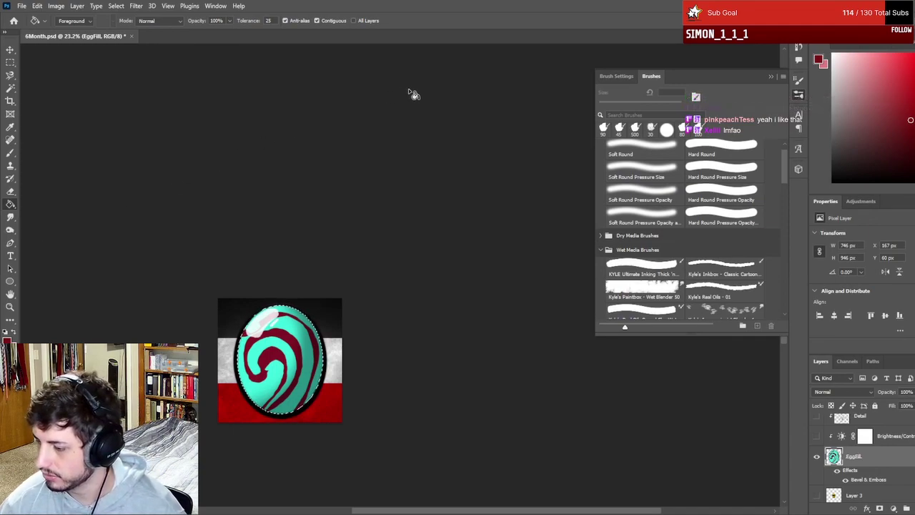
scroll(425, 291, down, 2)
scroll(426, 291, down, 3)
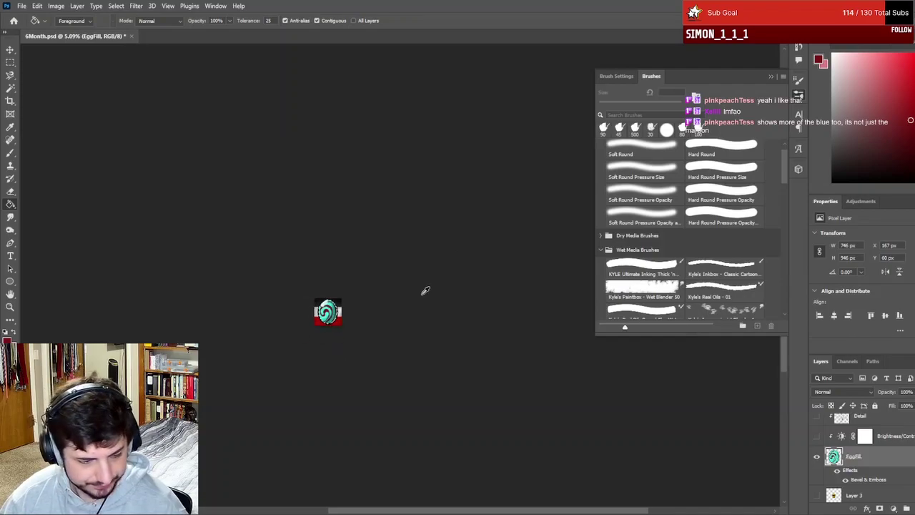
- Try scattering short maroon dashes over the egg's teal areas and along its edges with the Kyle Ultimate Inking brush at 90 px
scroll(422, 289, down, 3)
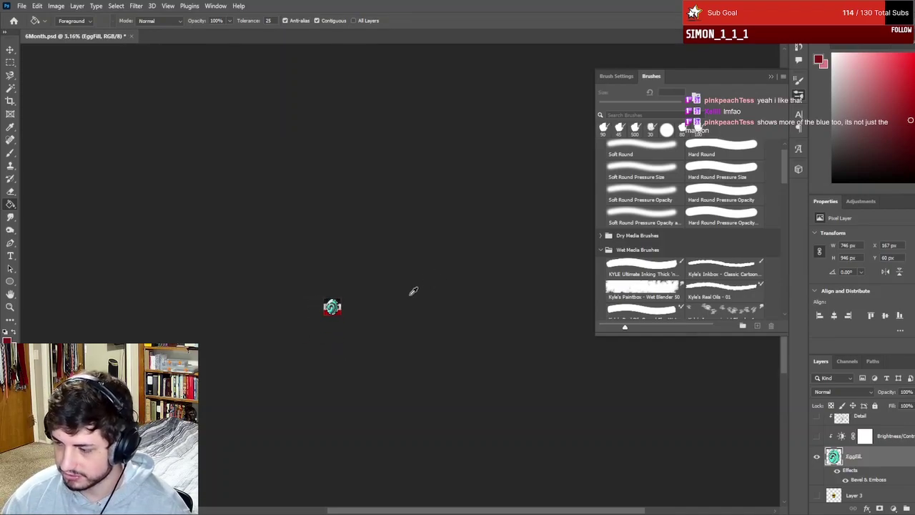
scroll(398, 318, up, 5)
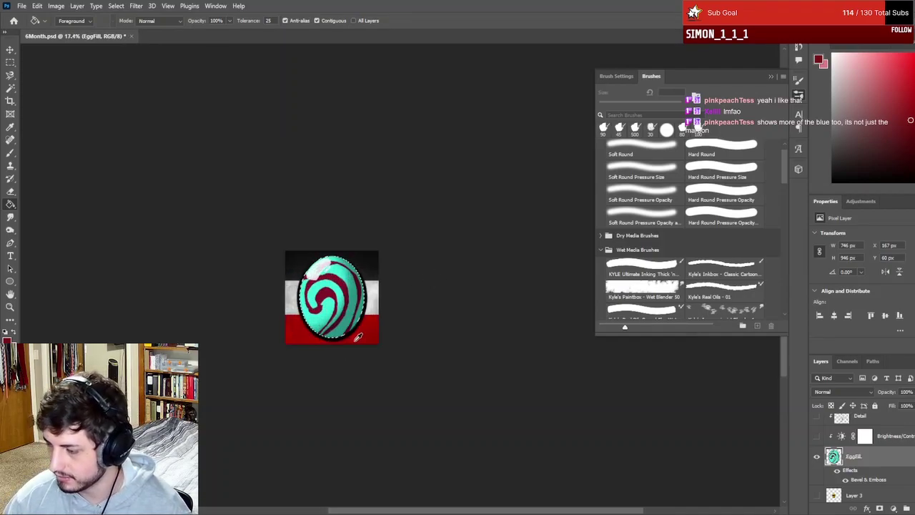
scroll(395, 333, up, 2)
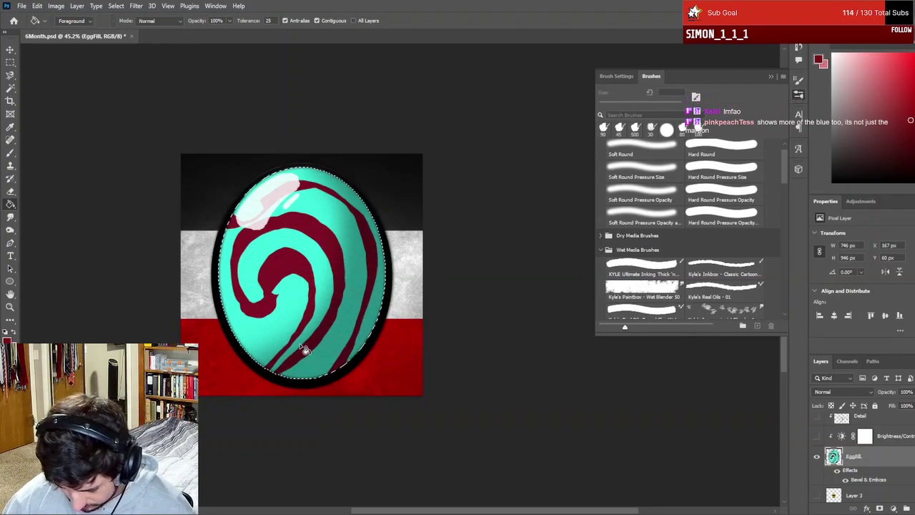
key(b)
scroll(322, 350, up, 4)
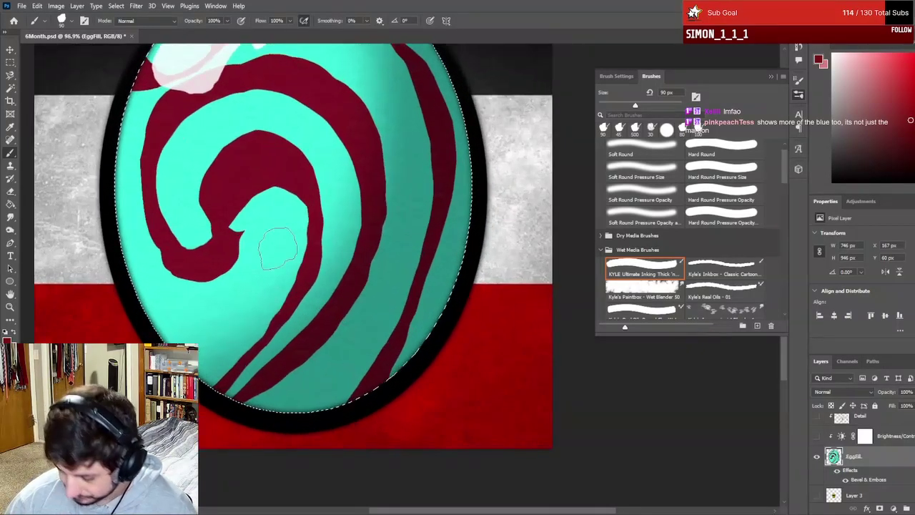
drag(272, 214, 284, 263)
drag(211, 308, 204, 343)
drag(132, 101, 140, 112)
drag(357, 69, 372, 61)
drag(404, 174, 429, 169)
drag(361, 333, 372, 353)
drag(292, 392, 293, 411)
drag(426, 313, 439, 319)
drag(464, 238, 448, 232)
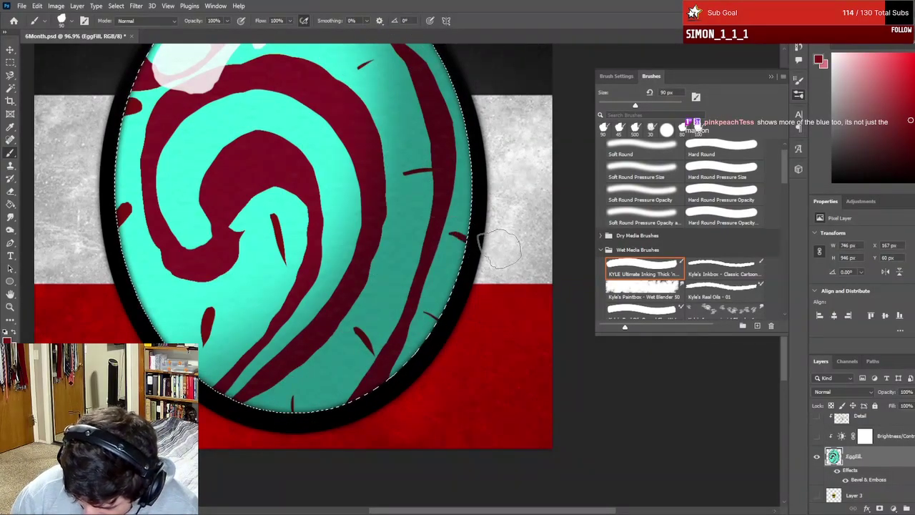
drag(449, 72, 439, 83)
scroll(484, 96, up, 3)
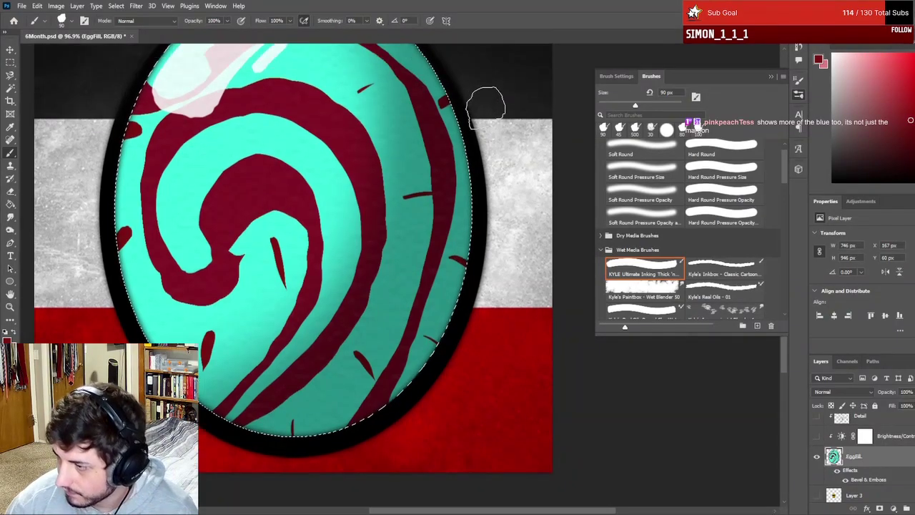
drag(289, 123, 284, 137)
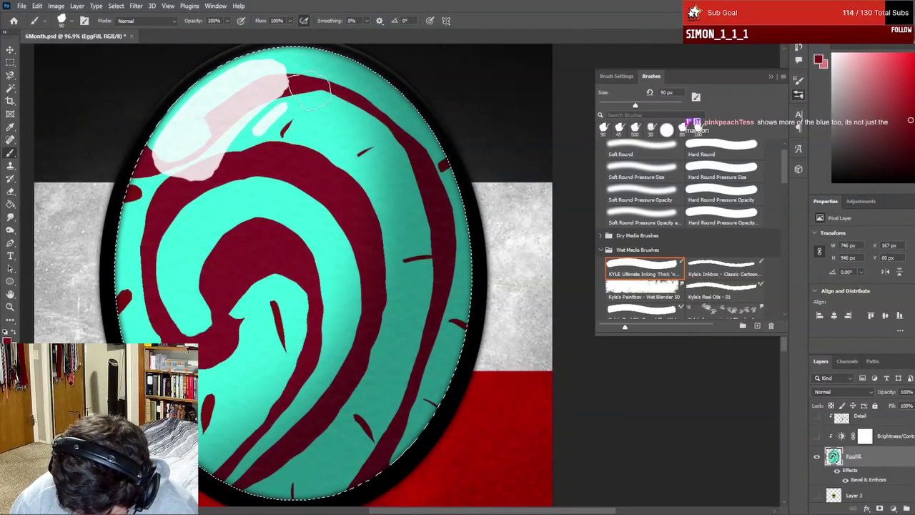
drag(378, 78, 369, 88)
drag(266, 47, 261, 59)
drag(196, 91, 190, 104)
- Check the dashed egg at badge size and up close, and undo the maroon dashes
scroll(243, 264, down, 10)
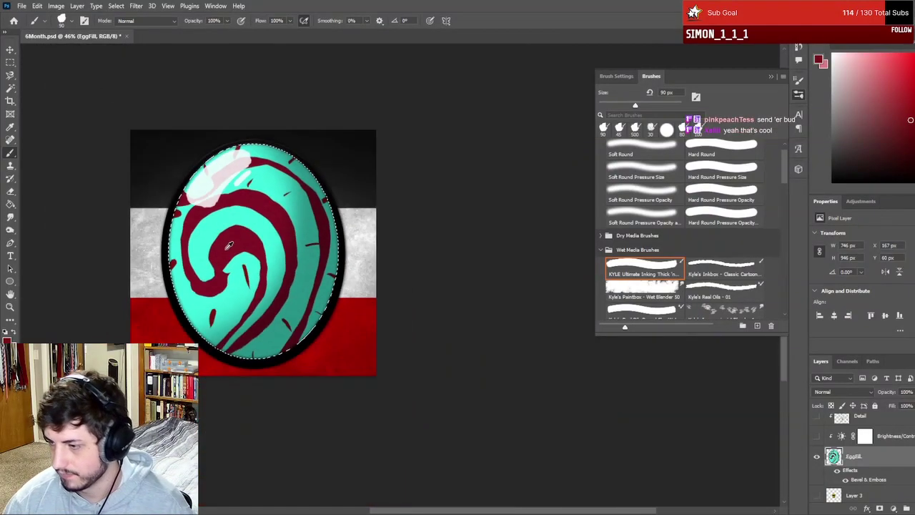
scroll(243, 268, up, 6)
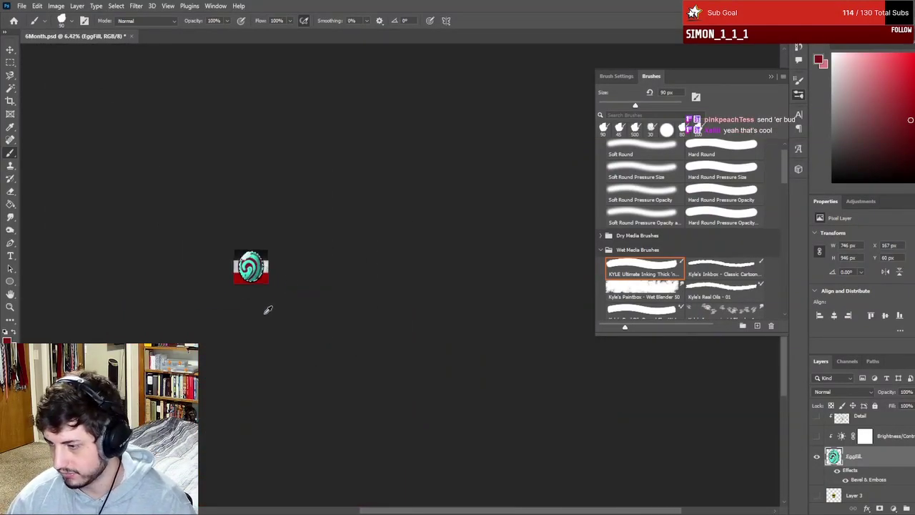
scroll(231, 266, up, 1)
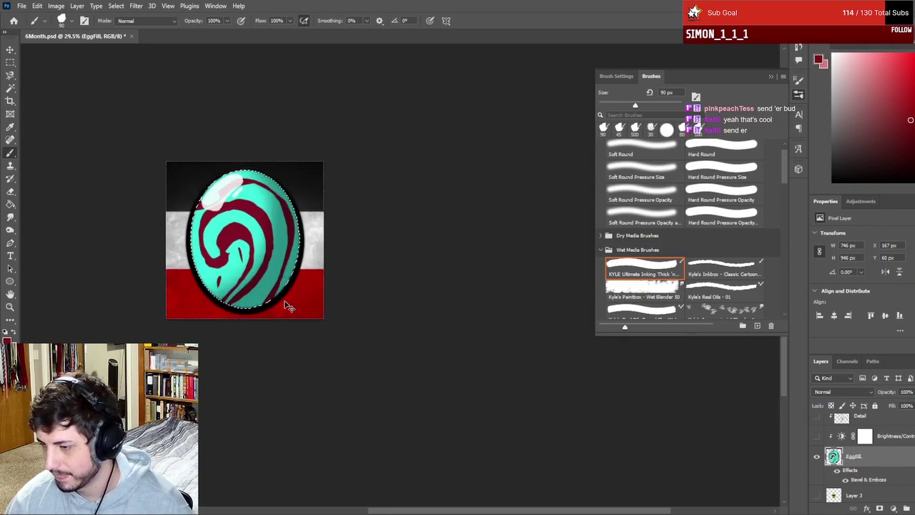
scroll(248, 279, up, 5)
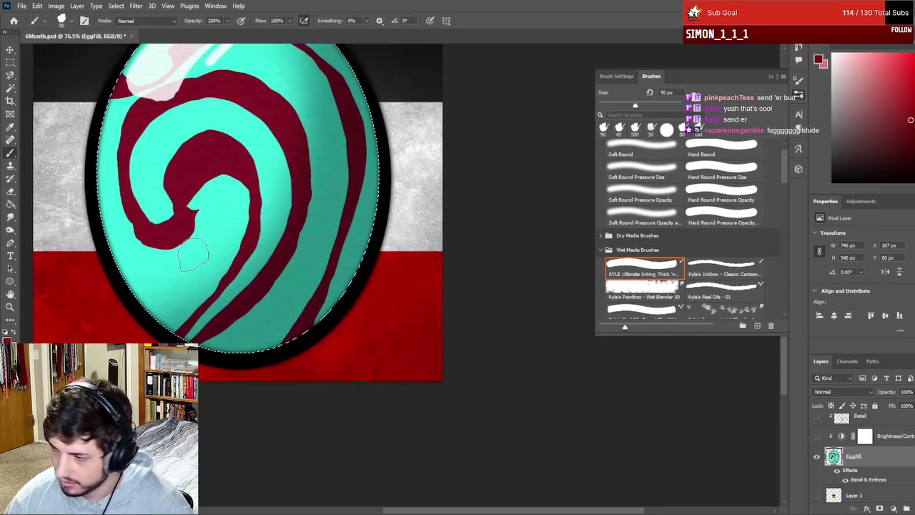
scroll(201, 271, up, 3)
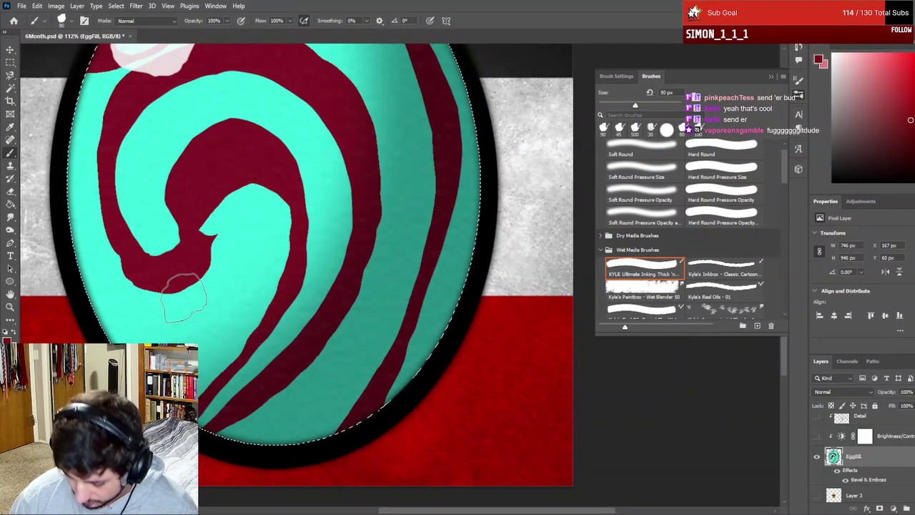
- Try twice to paint an extra maroon swirl through the teal area beneath the inner curl, undoing each stroke
drag(245, 229, 183, 361)
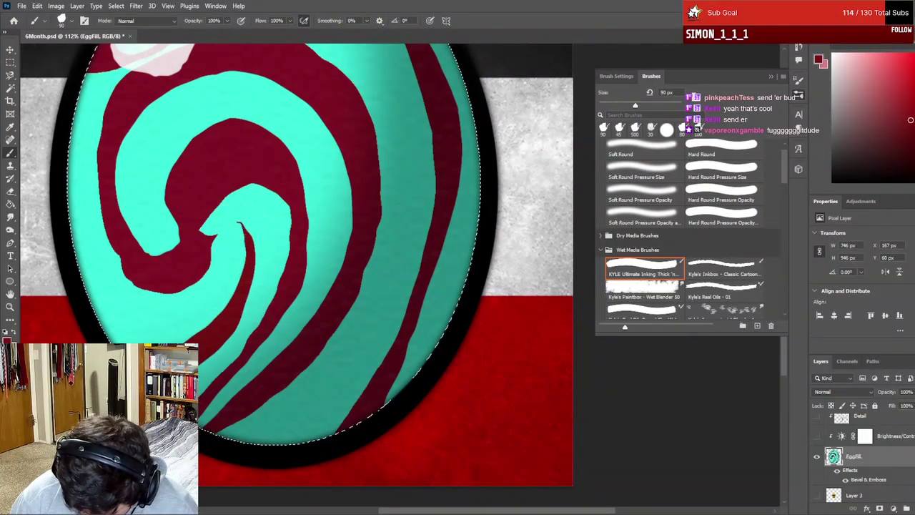
key(ctrl+z)
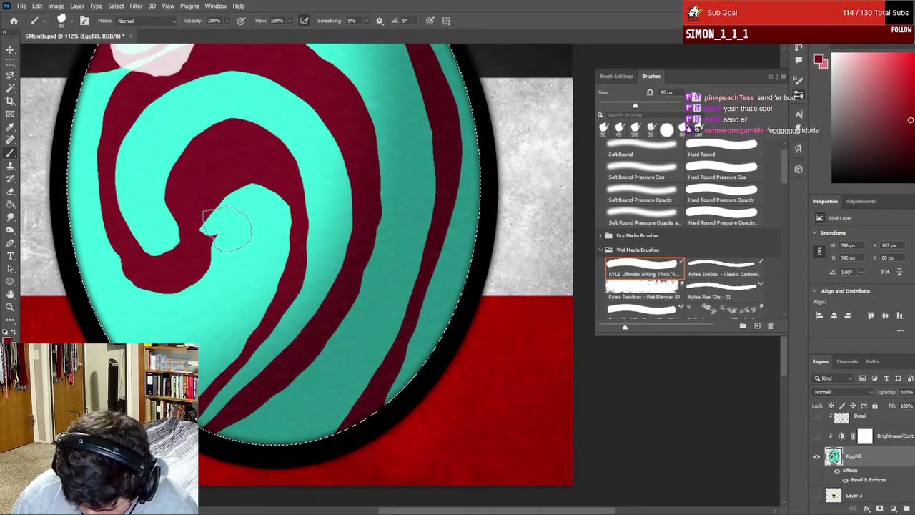
mouse_move(213, 212)
mouse_down()
mouse_move(268, 297)
mouse_move(147, 354)
mouse_up()
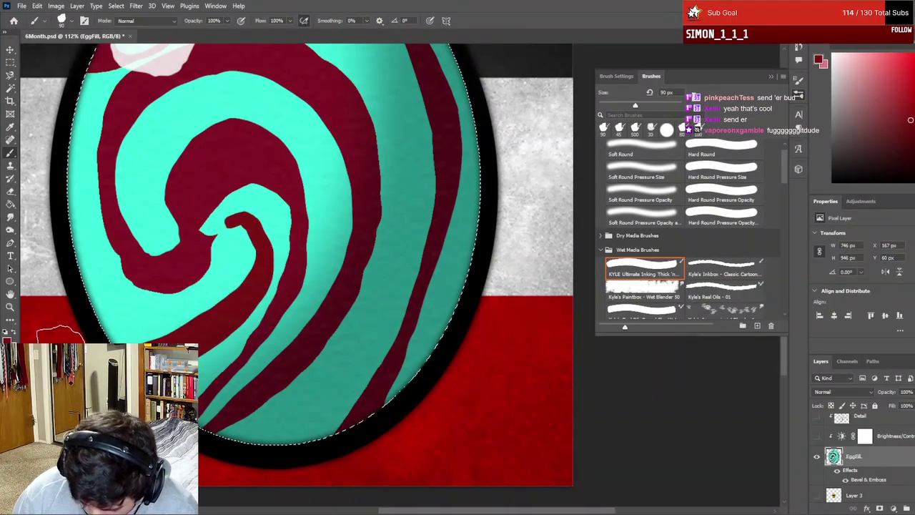
key(ctrl+z)
- Try painting a long maroon stripe in the teal band between the large and outer swirls, and undo it
scroll(68, 369, up, 1)
scroll(68, 335, up, 5)
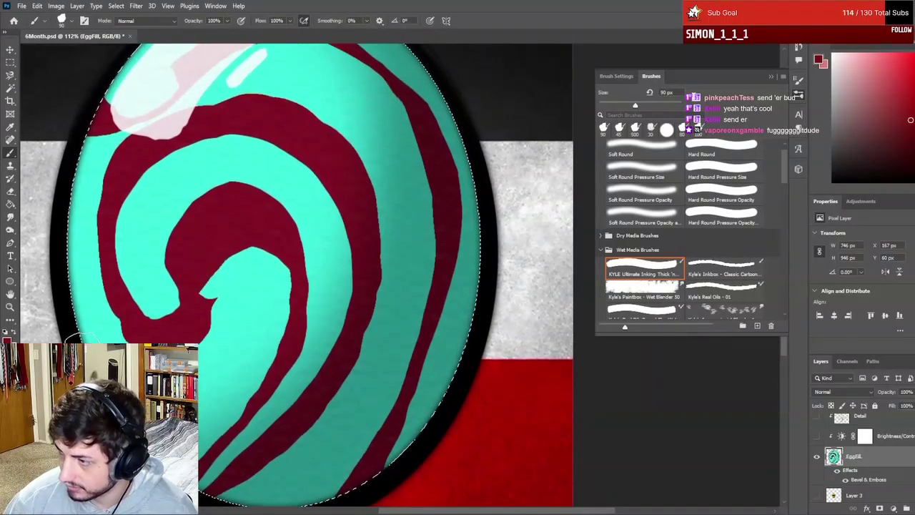
mouse_move(286, 496)
mouse_down()
mouse_move(394, 358)
mouse_move(411, 276)
mouse_move(392, 188)
mouse_move(346, 111)
mouse_up()
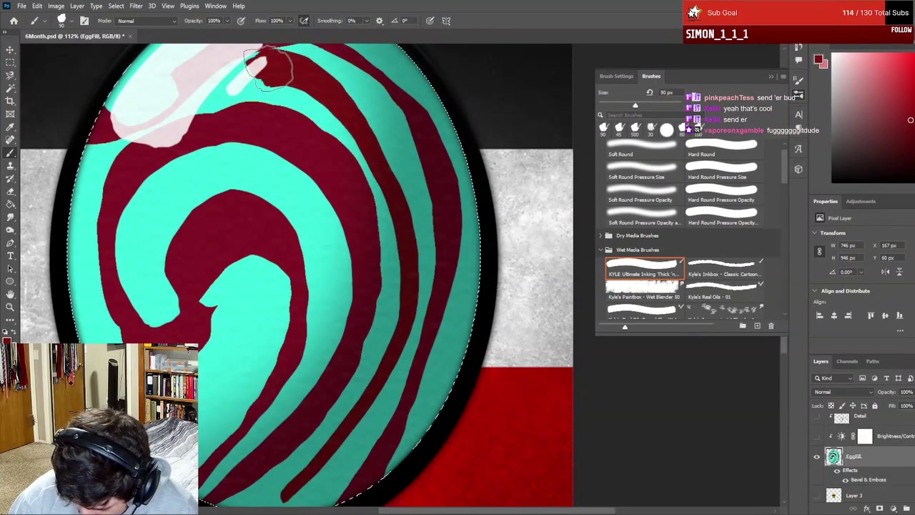
key(ctrl+z)
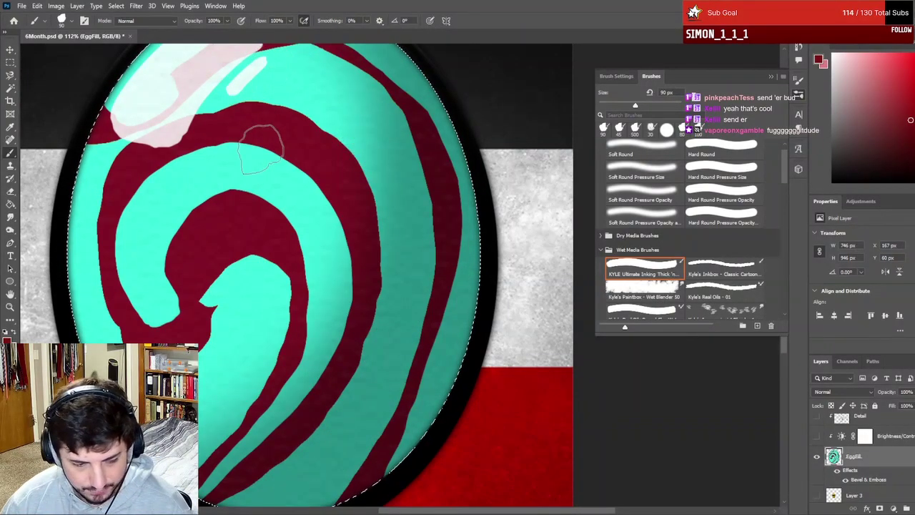
scroll(256, 128, down, 10)
scroll(219, 224, down, 3)
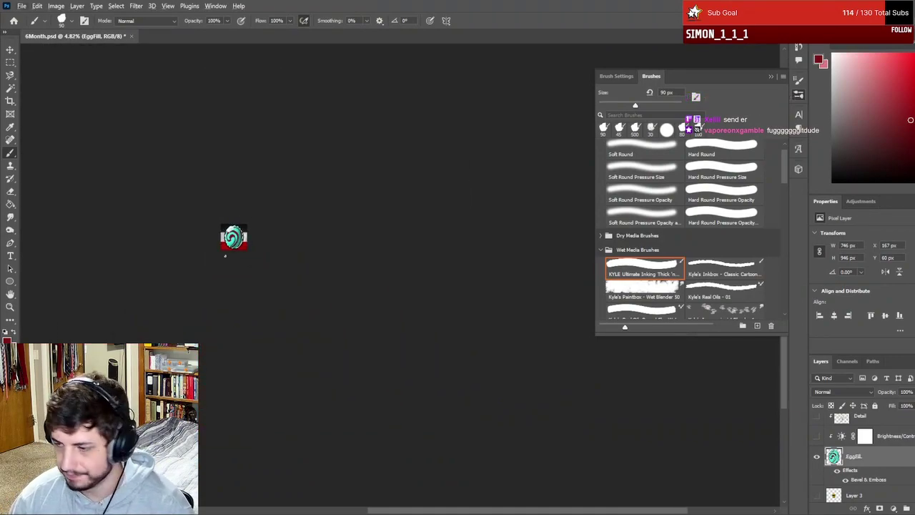
click(25, 9)
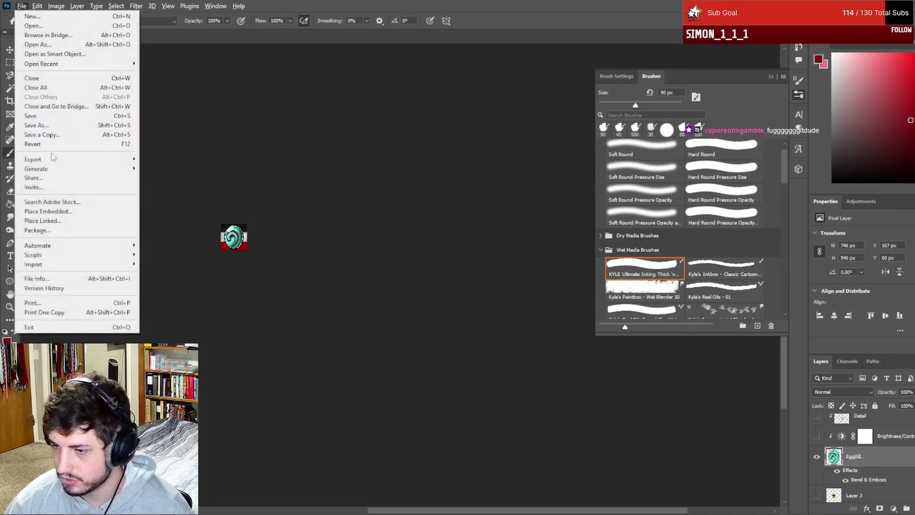
mouse_move(86, 157)
click(215, 158)
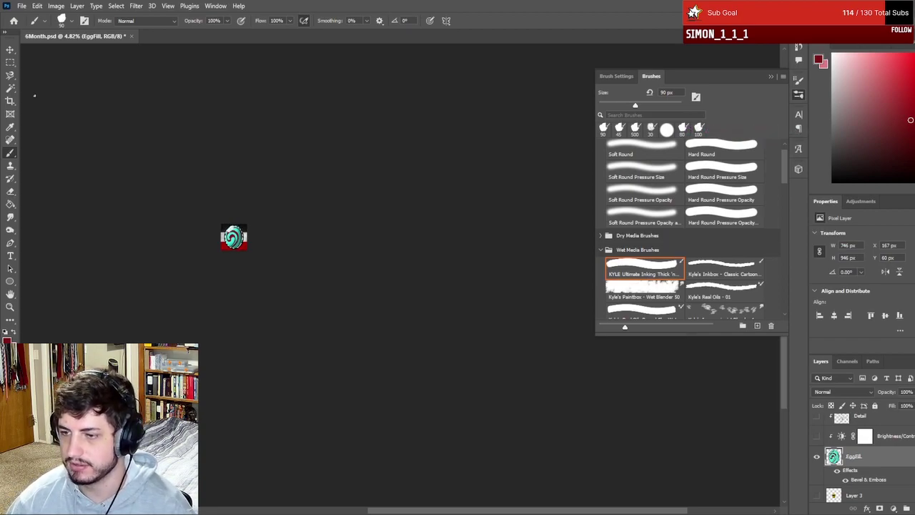
- Save the egg as a separate document named 9Month.psd and export it at full size
click(24, 6)
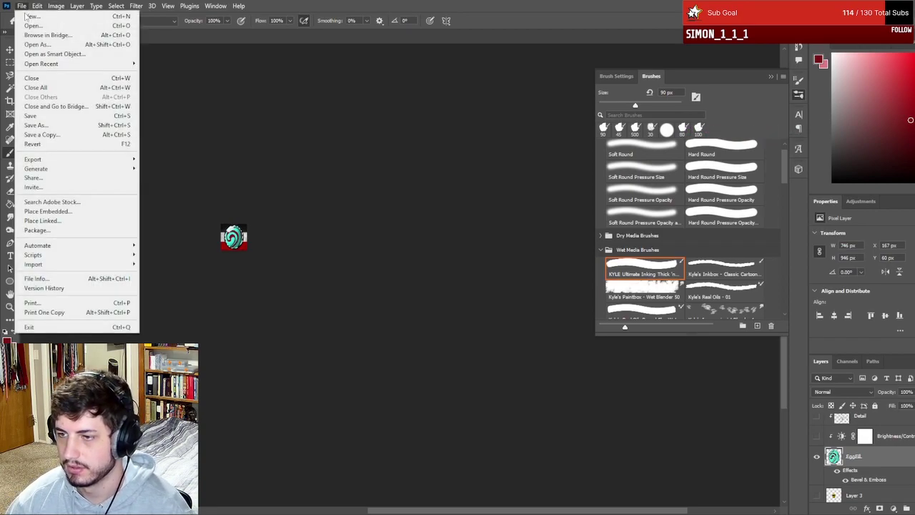
click(36, 125)
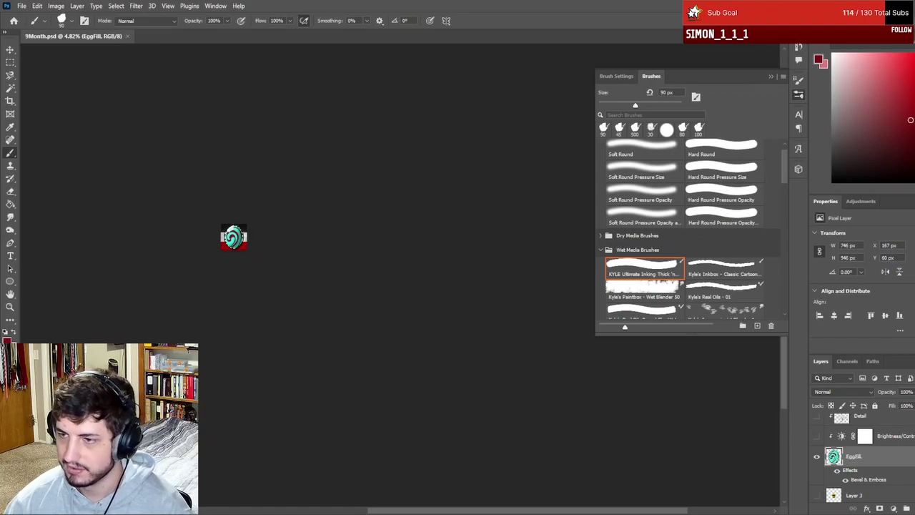
click(22, 6)
mouse_move(85, 157)
click(175, 162)
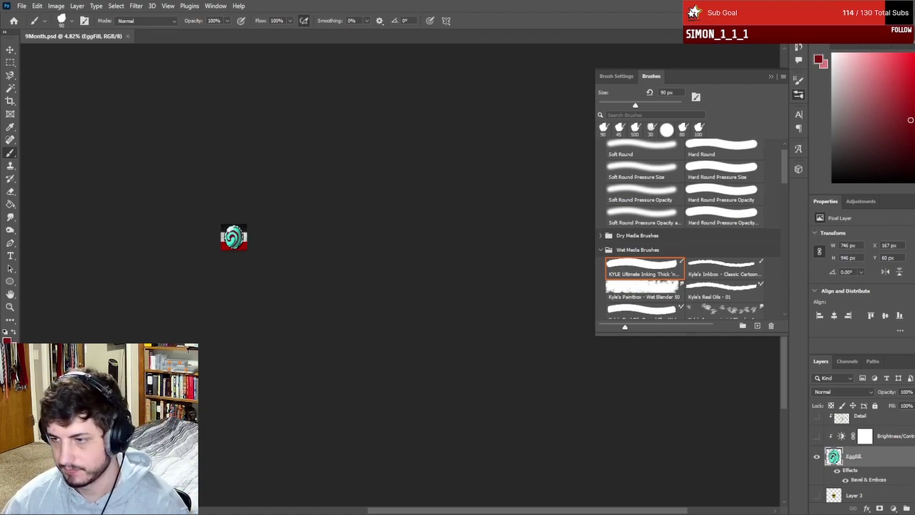
- Scale the whole image down so the egg fill is about 56 × 68 px, and export that version
click(21, 6)
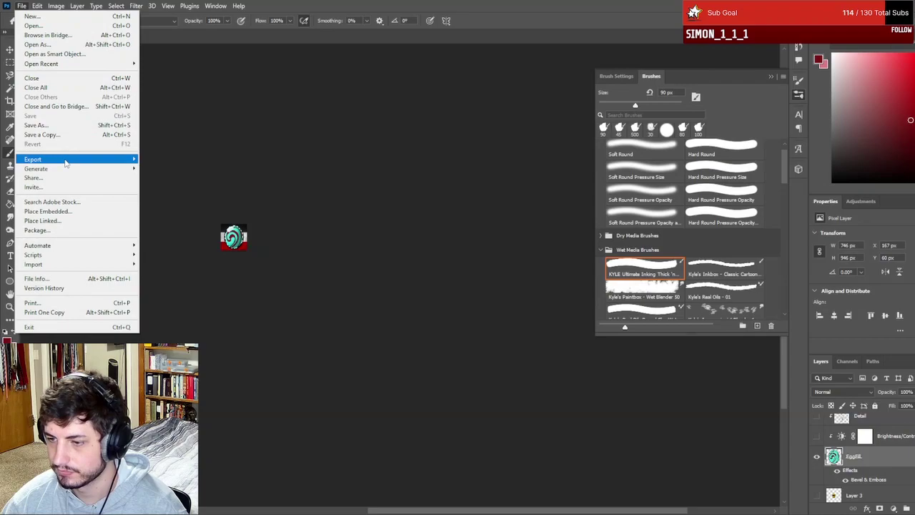
mouse_move(65, 164)
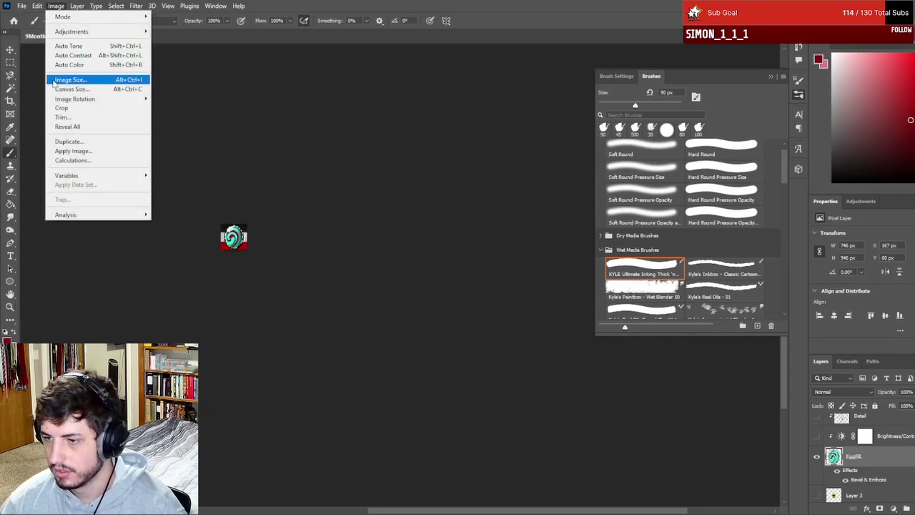
click(69, 80)
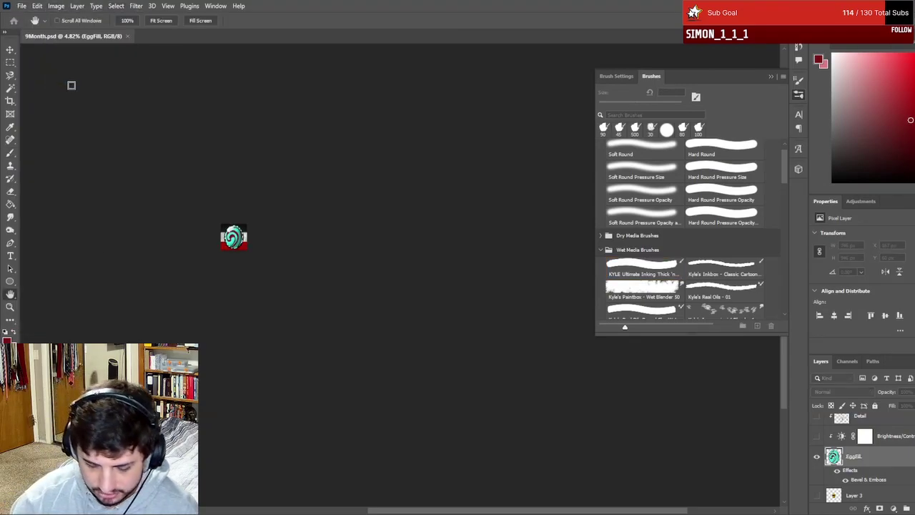
key(Return)
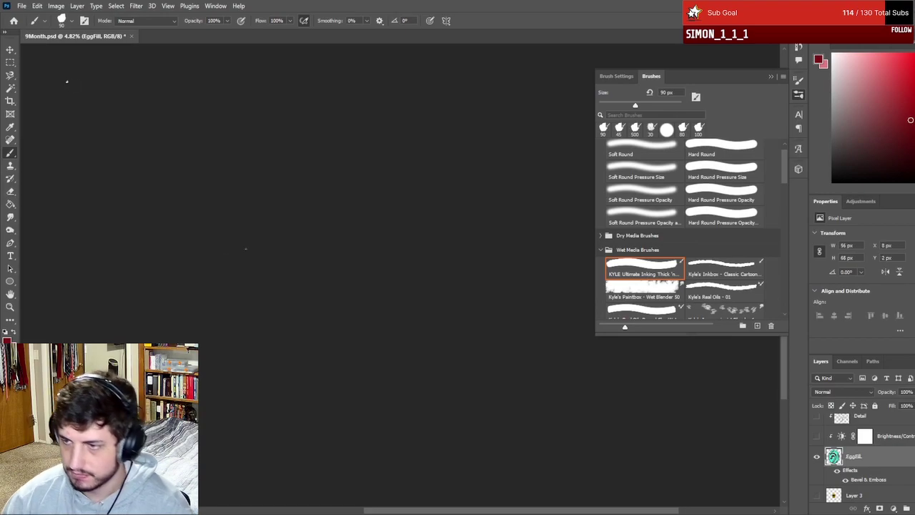
click(21, 6)
mouse_move(43, 164)
click(180, 160)
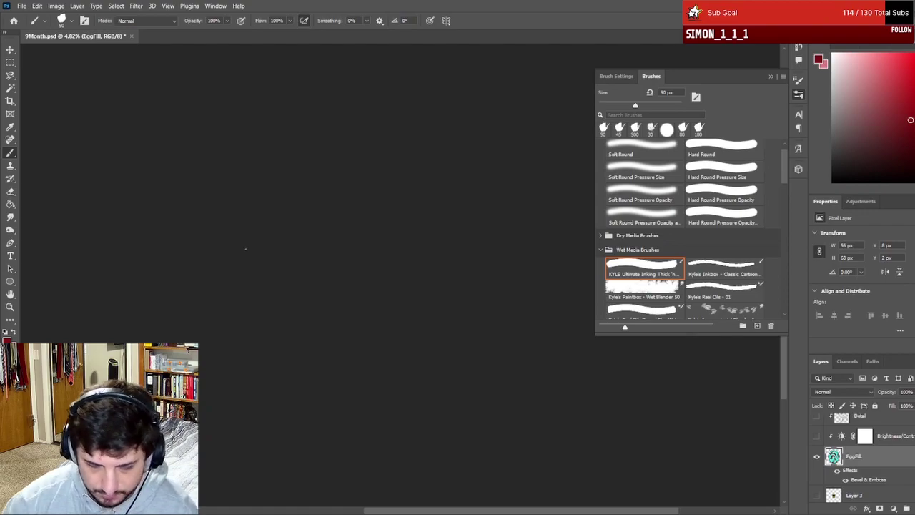
- Halve the image size so the egg fill is about 28 × 34 px, and export that version
click(22, 5)
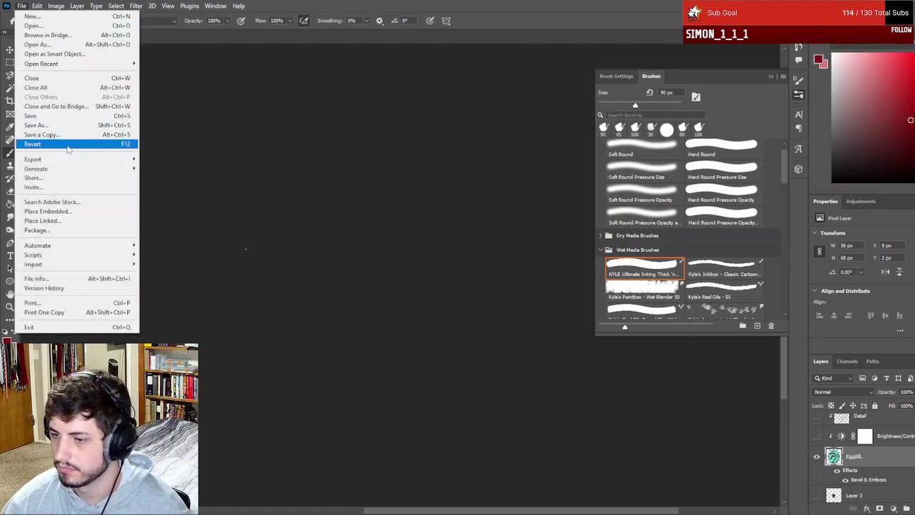
mouse_move(56, 5)
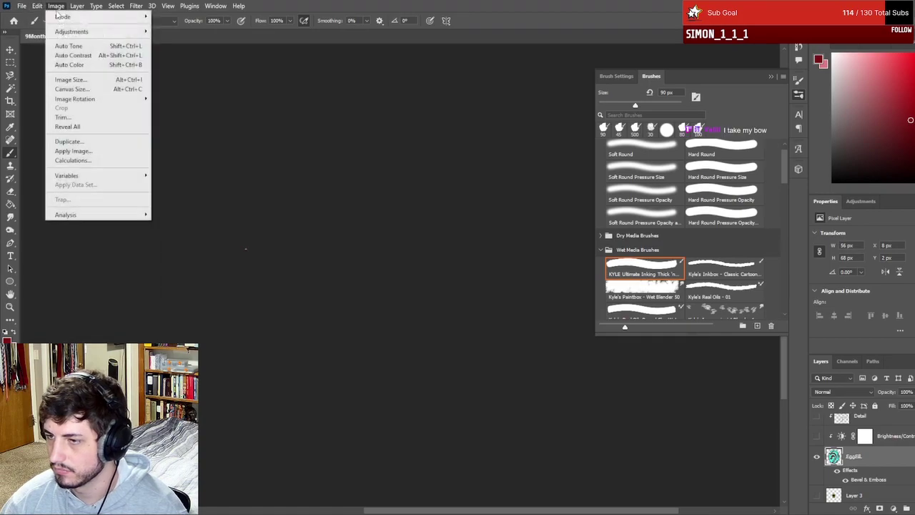
click(103, 81)
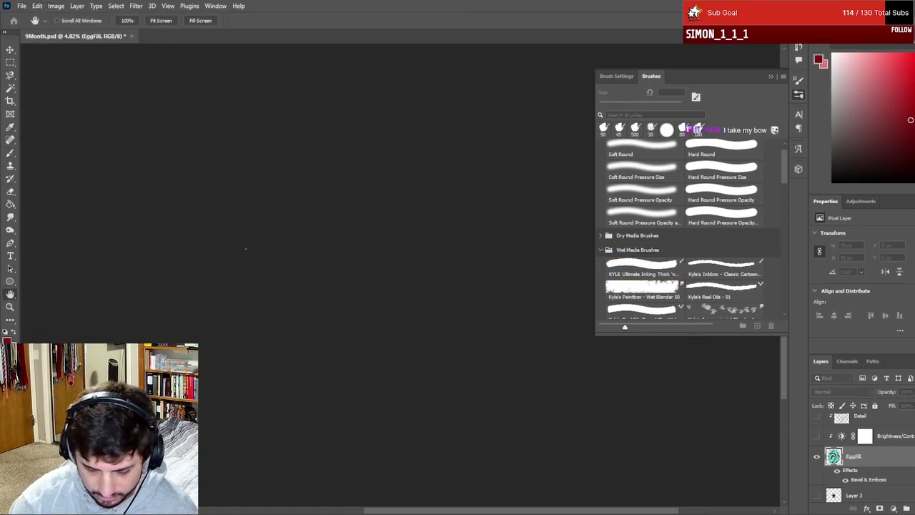
key(b)
click(21, 5)
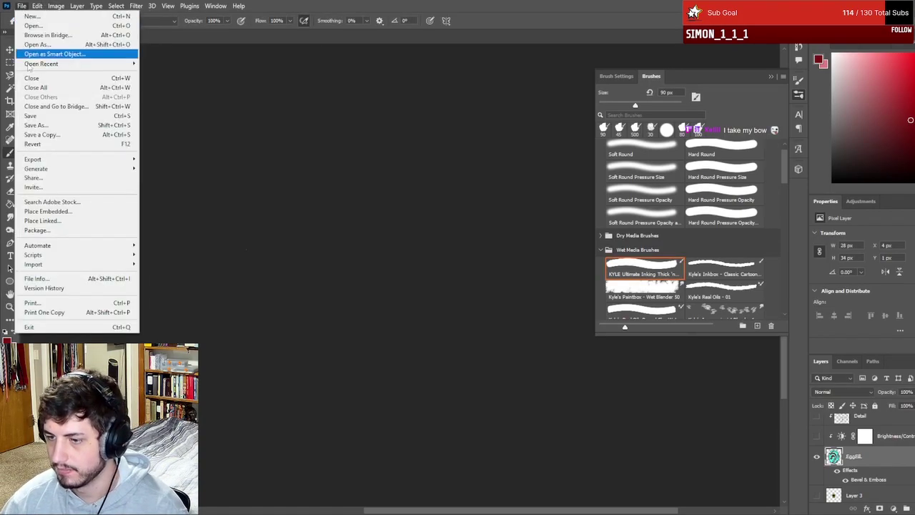
mouse_move(70, 160)
click(179, 159)
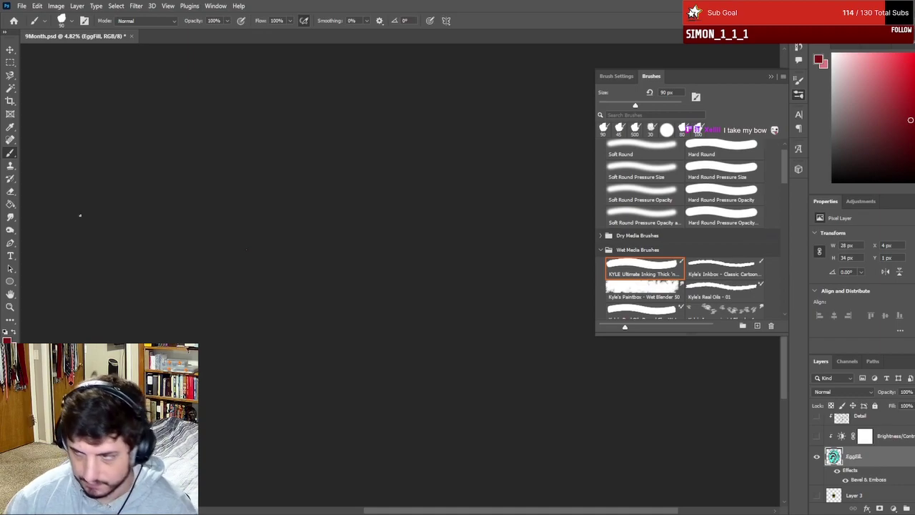
click(22, 6)
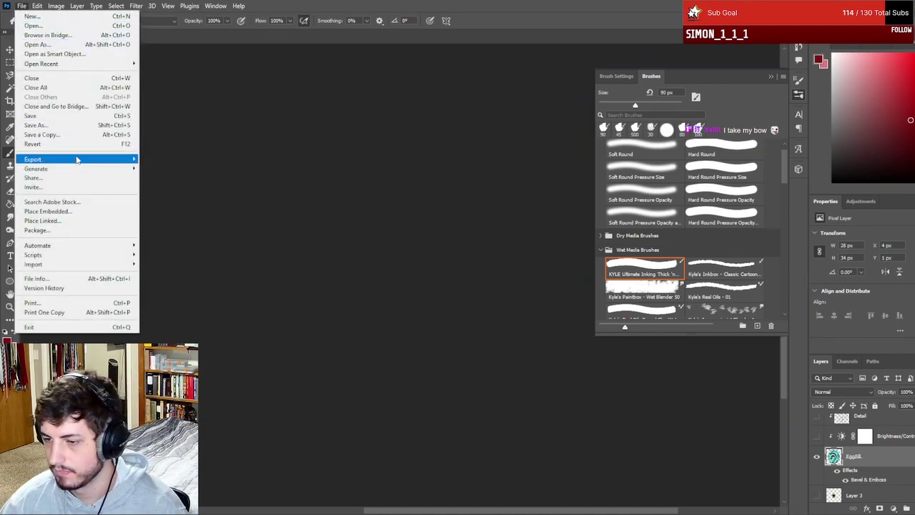
- Halve the image size so the egg fill is about 14 × 18 px, and export that version
mouse_move(52, 12)
click(69, 79)
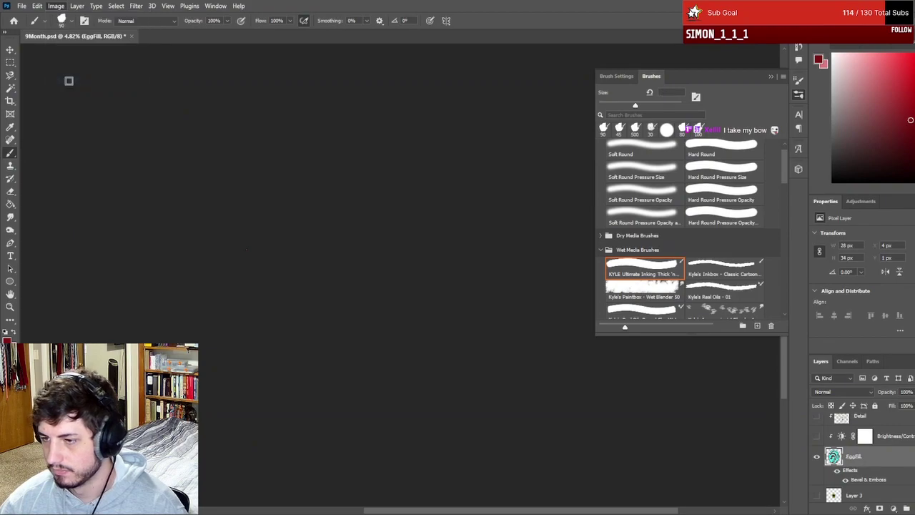
key(Escape)
click(21, 6)
mouse_move(52, 161)
click(184, 159)
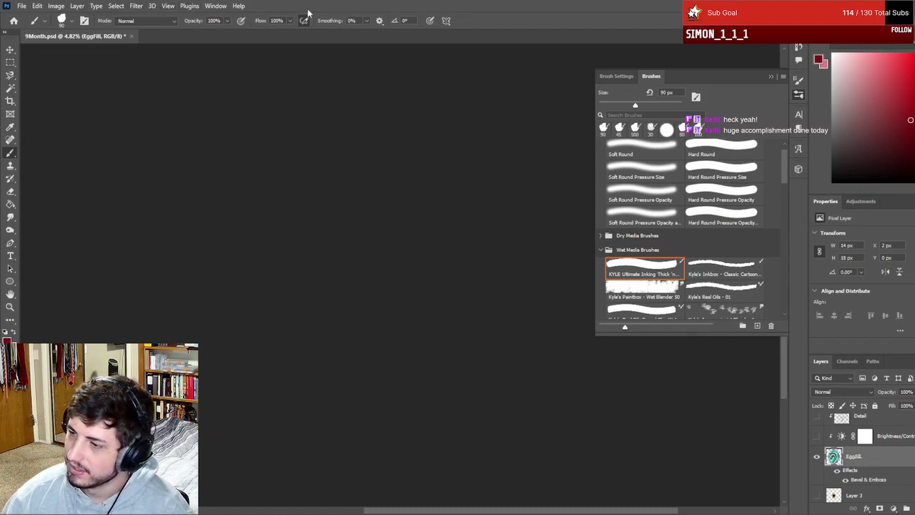
- Undo the image size reductions to bring the egg document back to full size, with the egg fill at 746 × 946 px
key(ctrl+z)
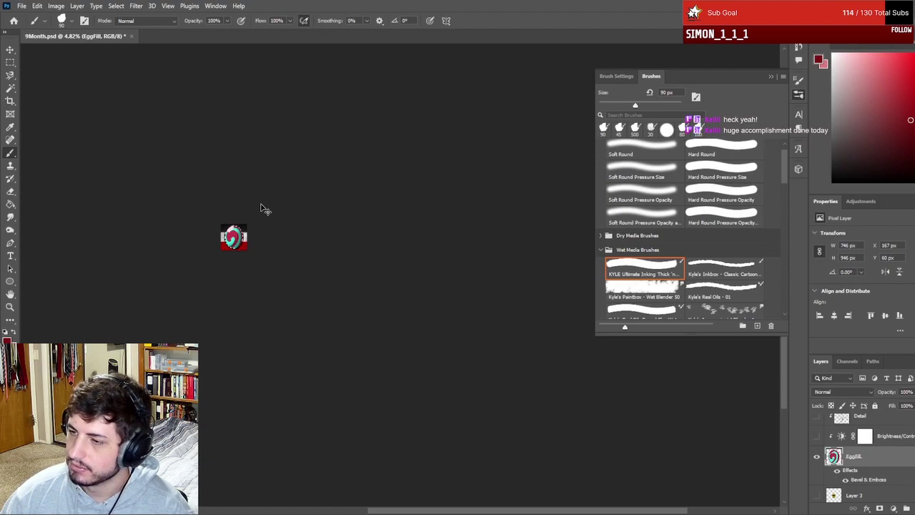
key(ctrl+shift+z)
key(ctrl+z)
scroll(243, 240, up, 4)
scroll(219, 270, up, 3)
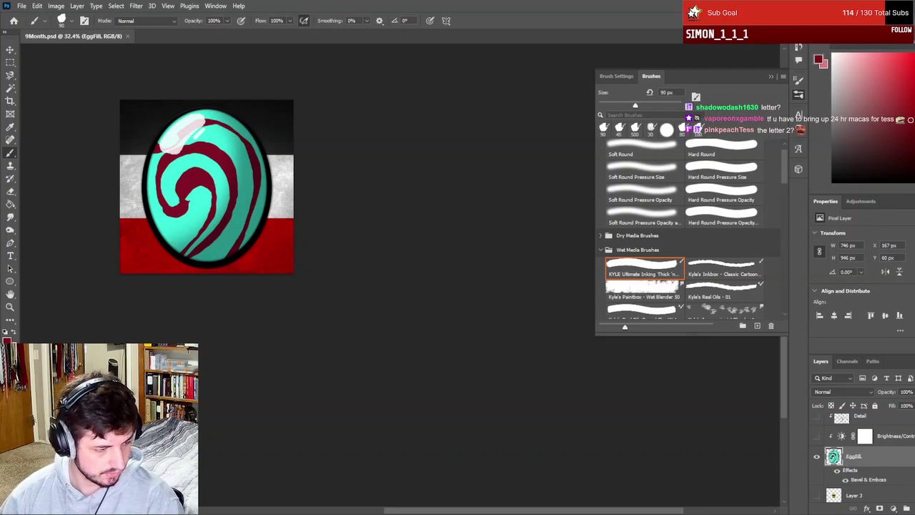
- Switch to the browser window with the English to Elvish translator and maximize it
key(alt+Tab)
key(alt+Tab)
key(alt+Tab)
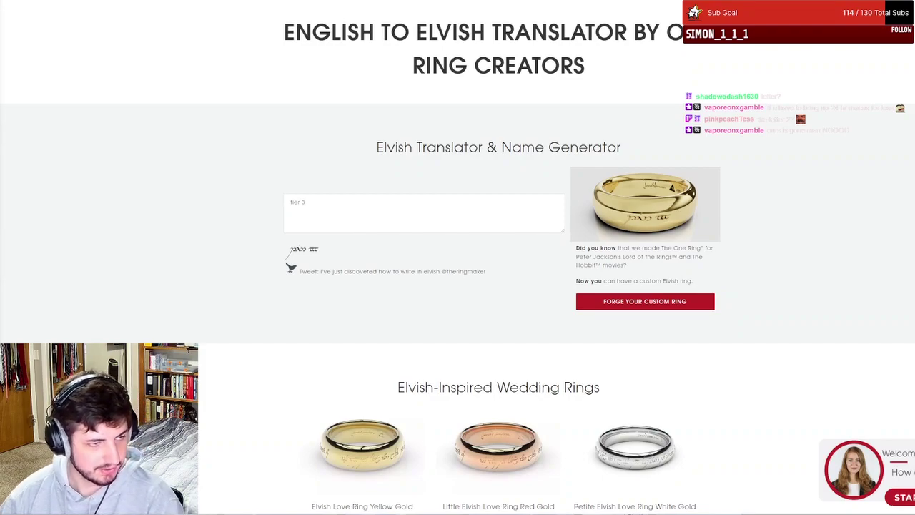
key(alt+Tab)
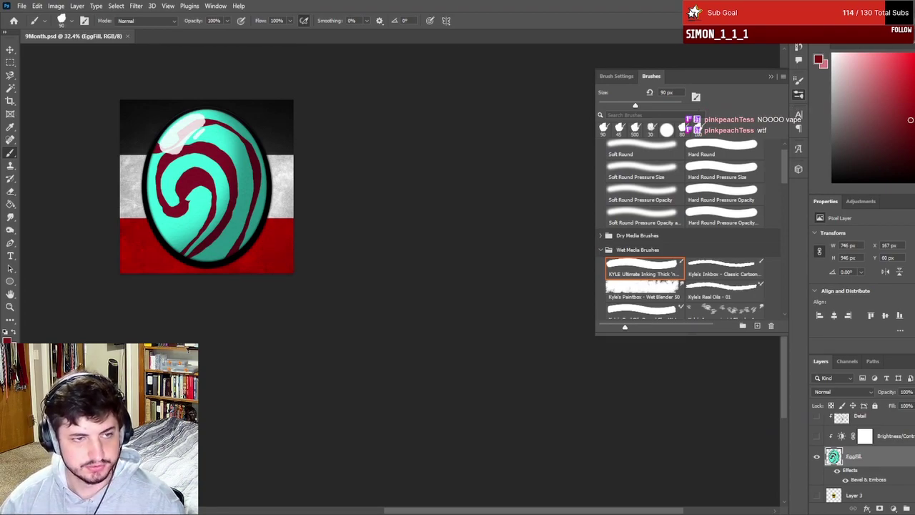
key(alt+Tab)
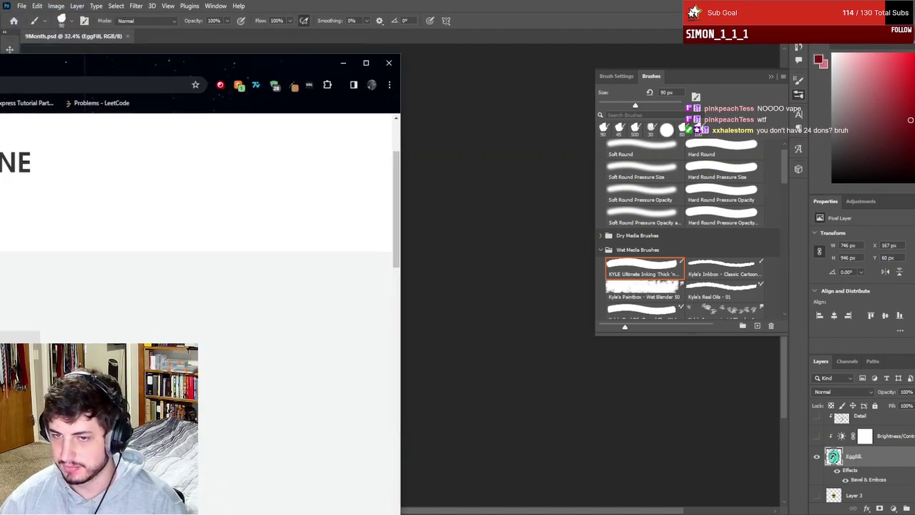
double_click(286, 61)
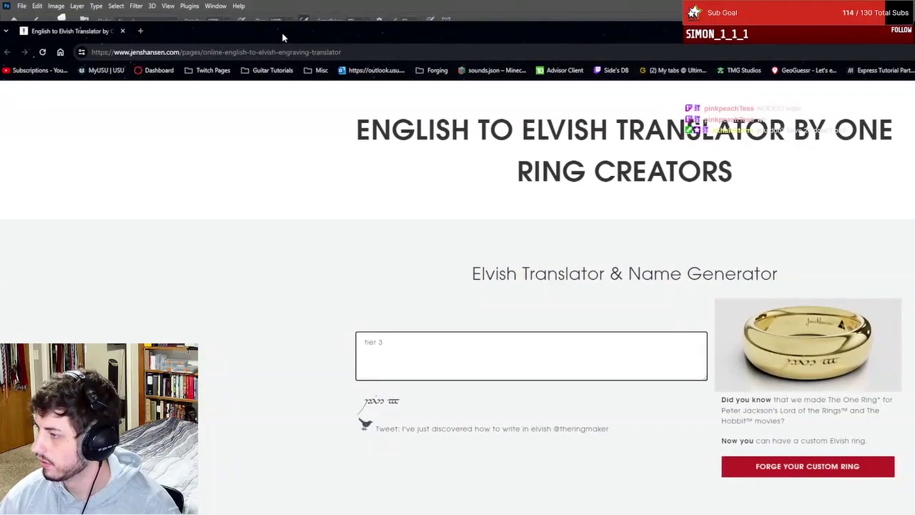
double_click(282, 32)
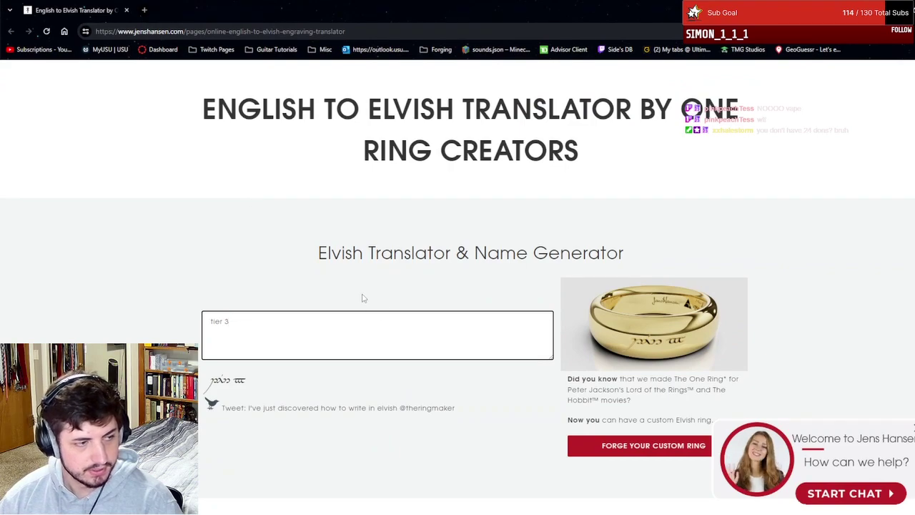
- Compare the Elvish translations of "tier 2" and "tier 3" in the translator
scroll(473, 333, down, 1)
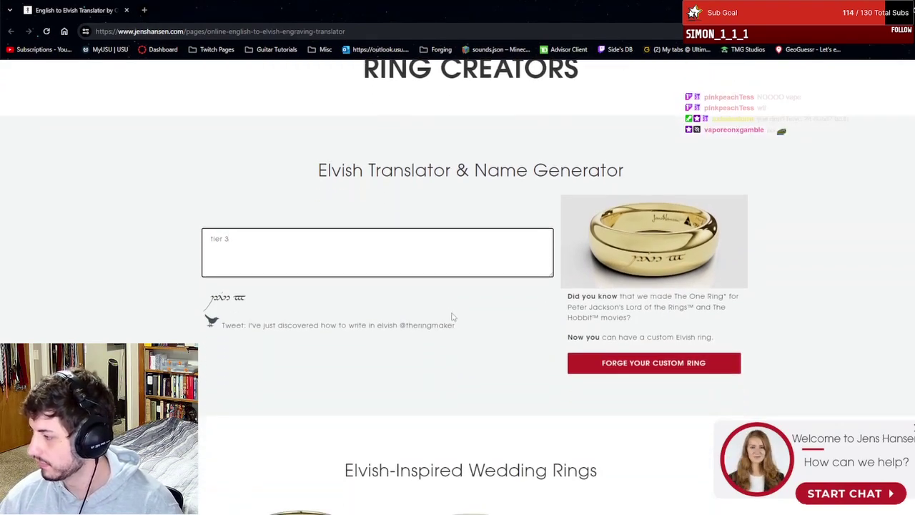
click(236, 253)
key(BackSpace)
text(2)
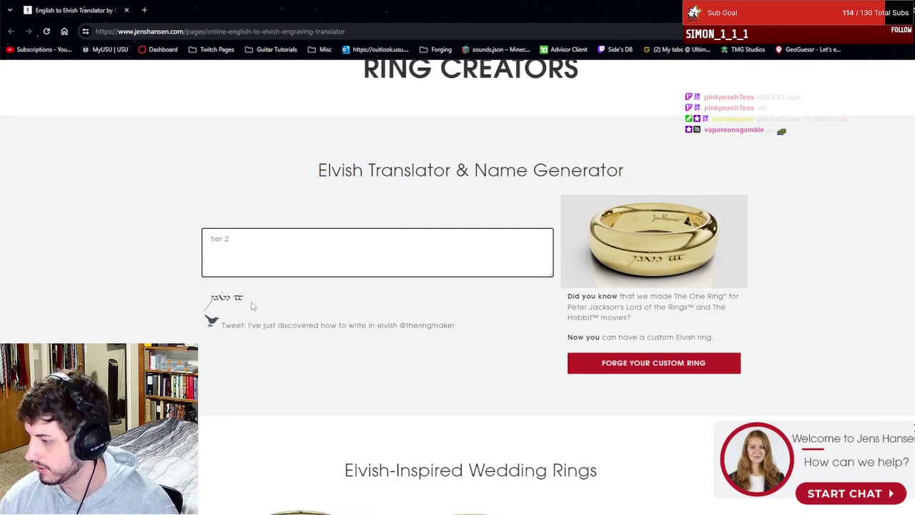
key(BackSpace)
text(3)
click(252, 299)
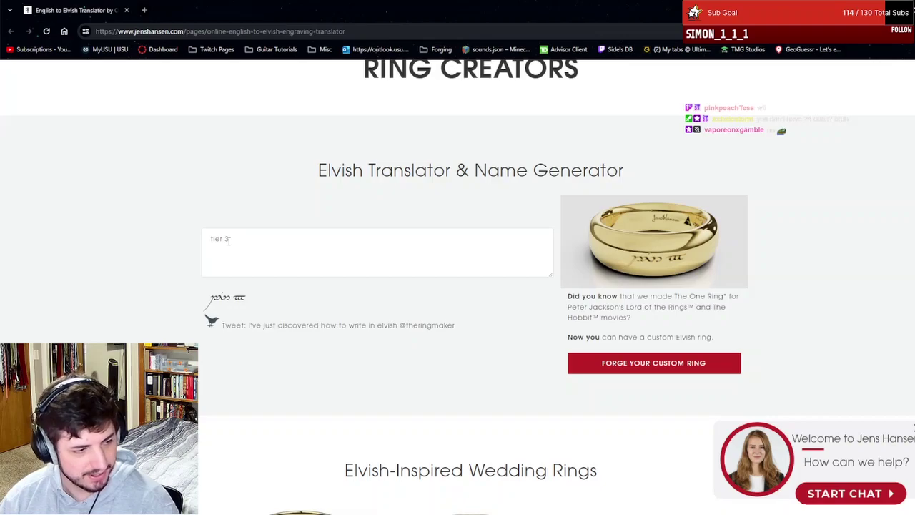
- Translate the numerals 3 and 2 on their own into Elvish, without the word "tier"
click(228, 241)
key(ctrl+a)
text(3)
drag(231, 243, 205, 233)
text(2)
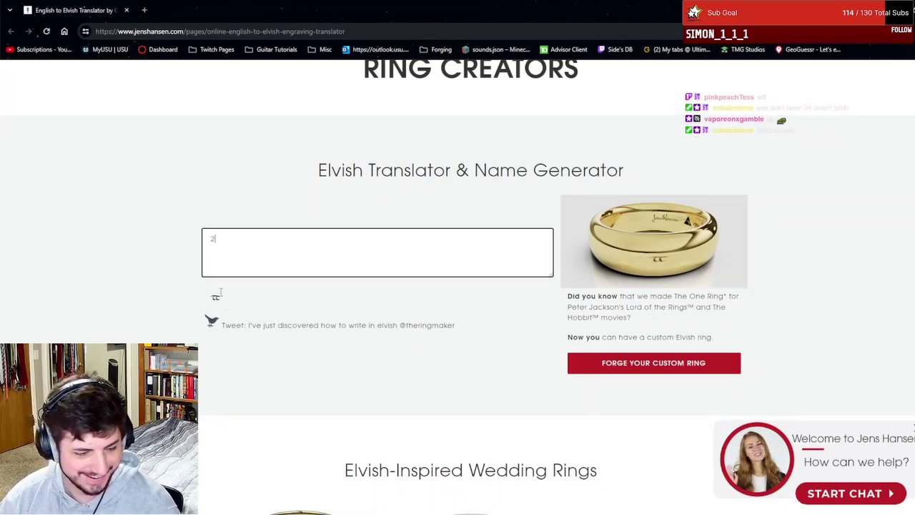
key(ctrl+a)
text(3)
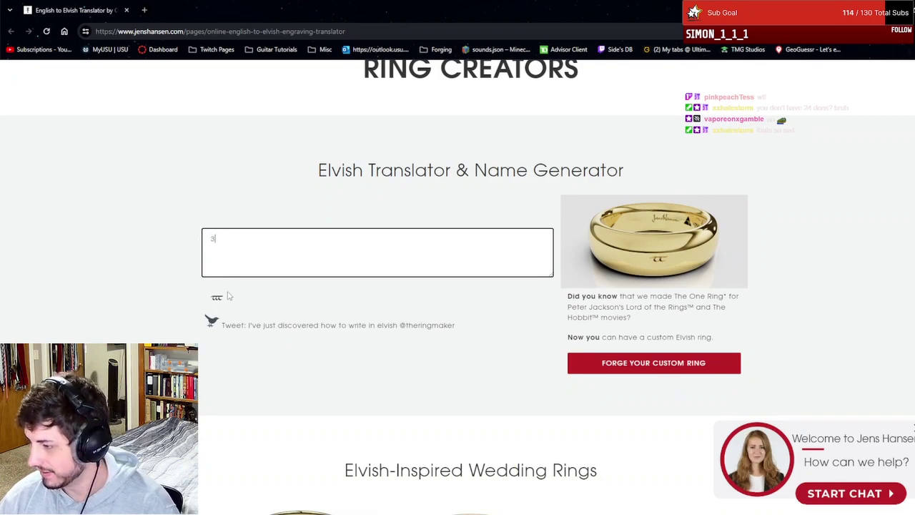
key(BackSpace)
text(2)
click(256, 310)
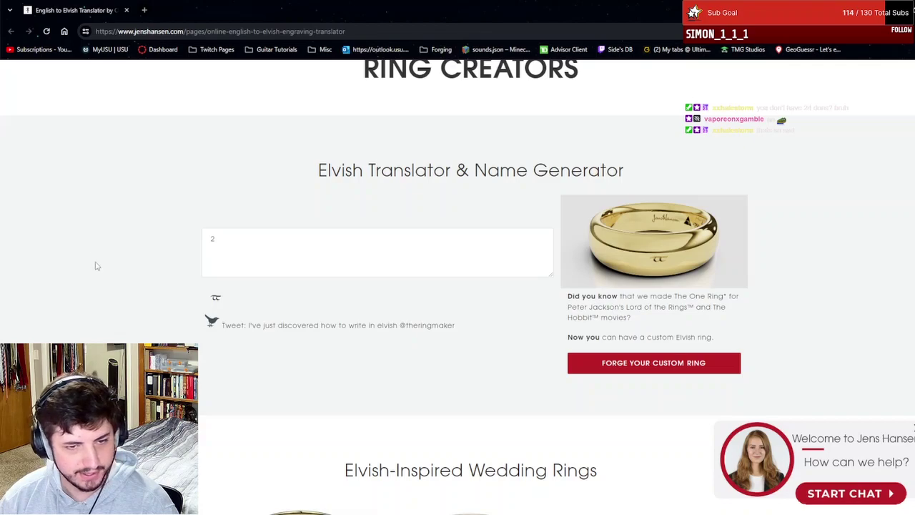
click(126, 10)
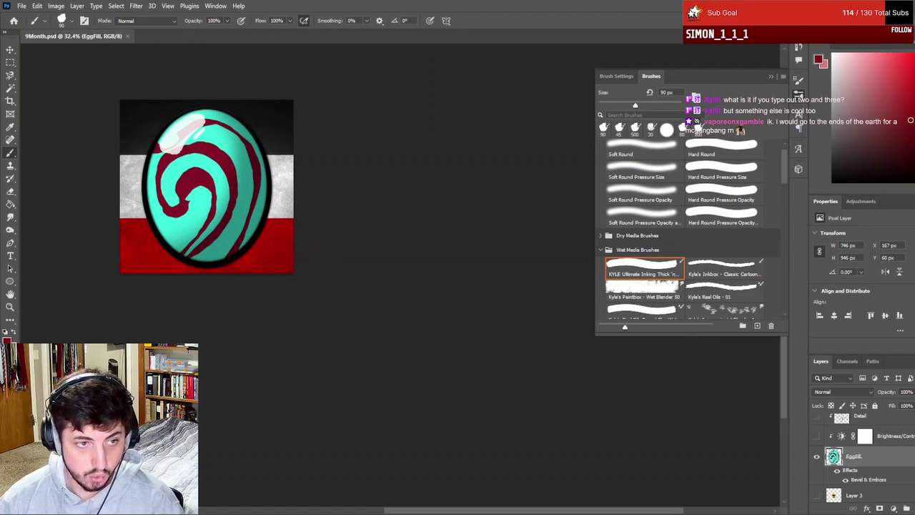
- Return to the Elvish translator and translate the spelled-out word "two"
key(alt+Tab)
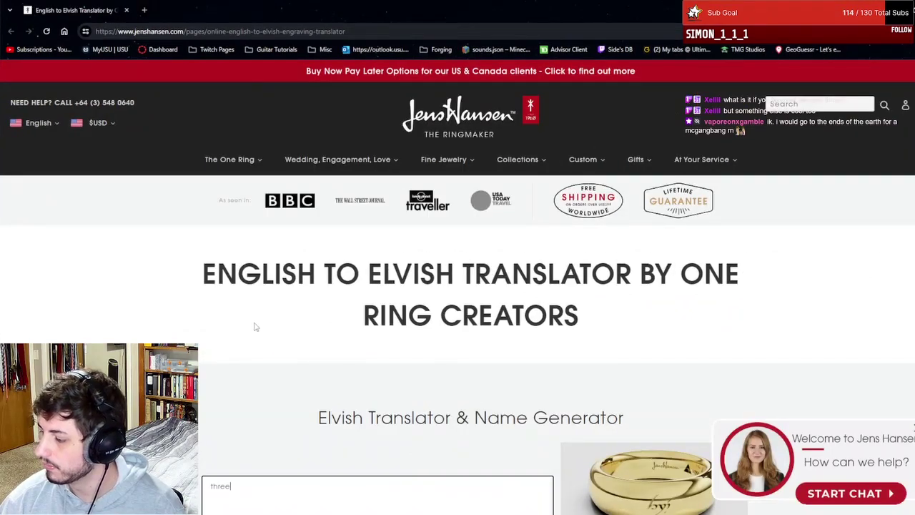
scroll(244, 344, down, 5)
scroll(243, 344, up, 3)
drag(252, 239, 171, 231)
text(two)
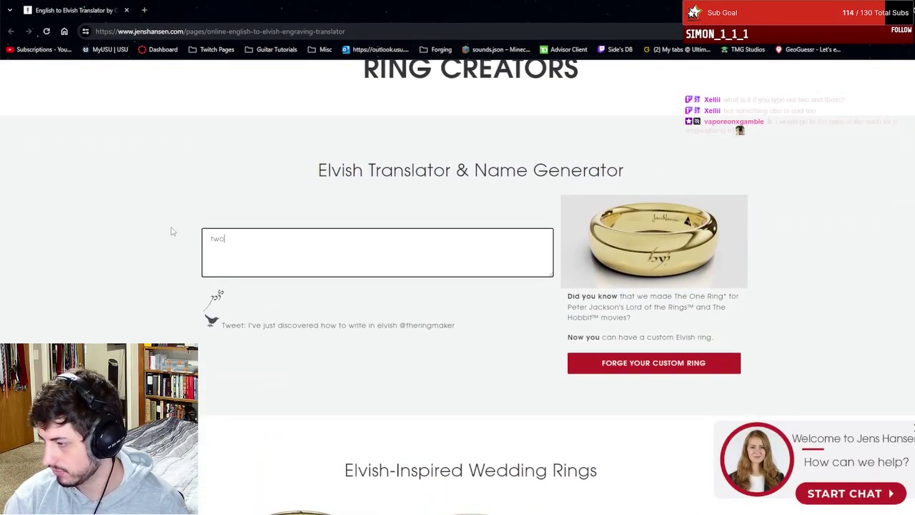
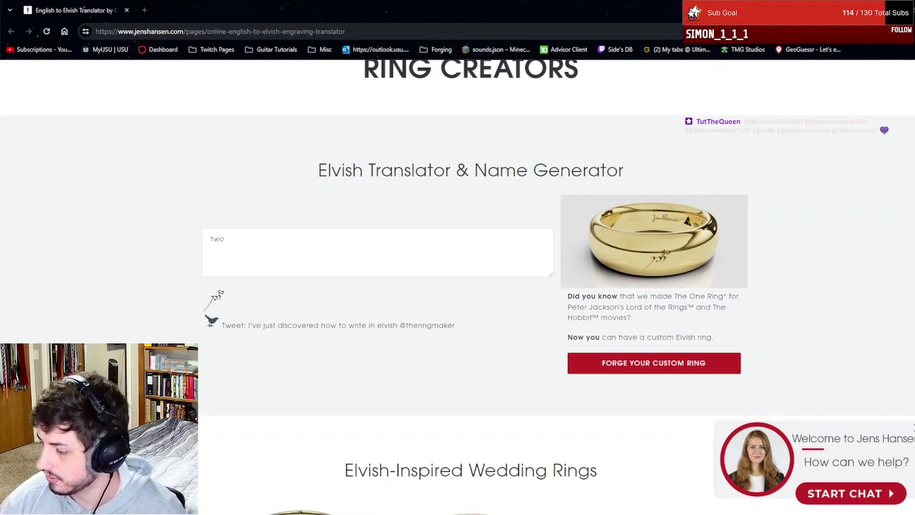
- Switch back to Photoshop and create a new 1080 × 1080 px RGB document at 300 pixels/inch with a white background
key(alt+Tab)
click(22, 6)
click(22, 6)
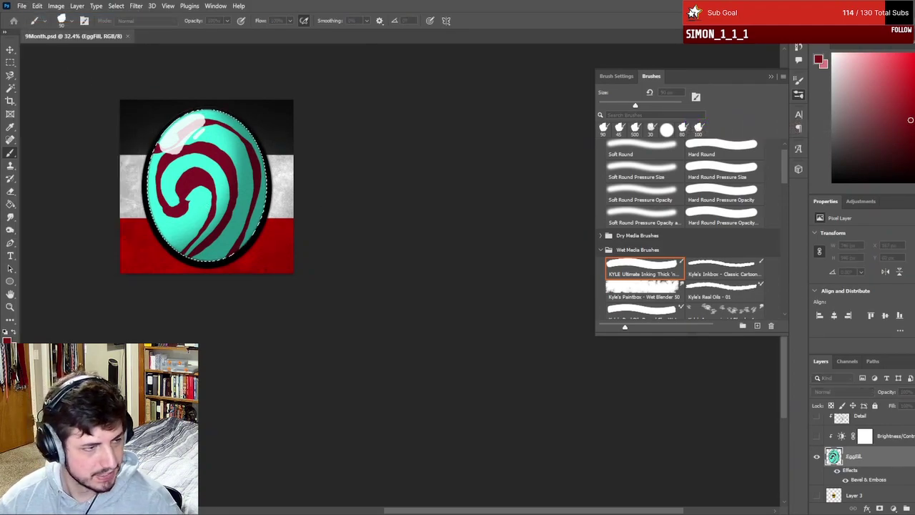
key(ctrl+alt+n)
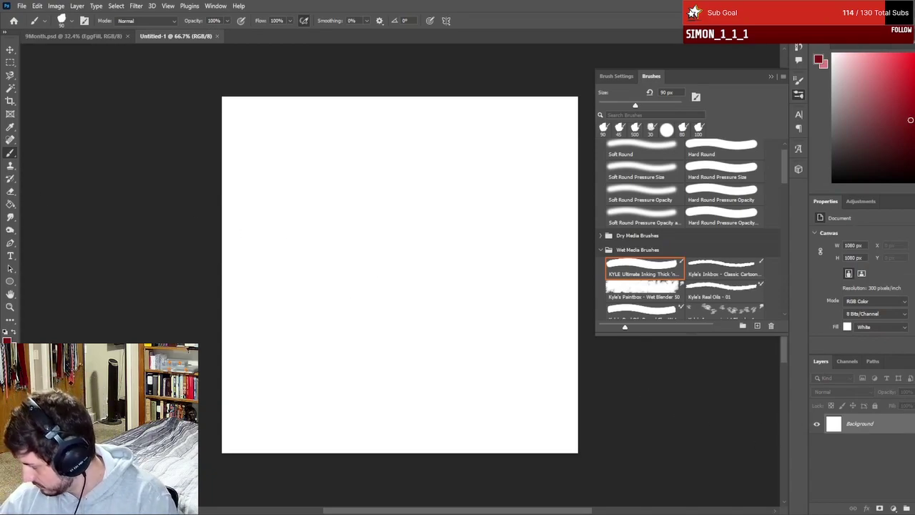
- Add an empty layer to the new document and delete the white Background layer
click(893, 509)
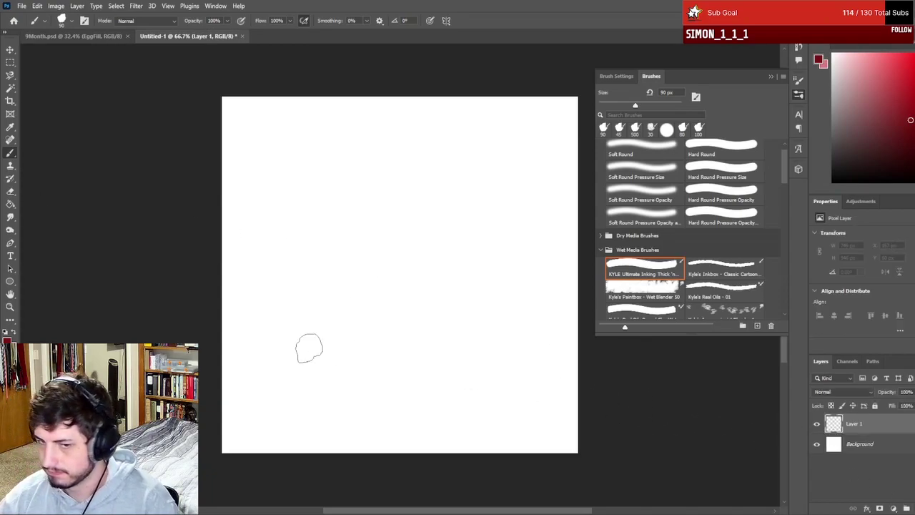
click(869, 449)
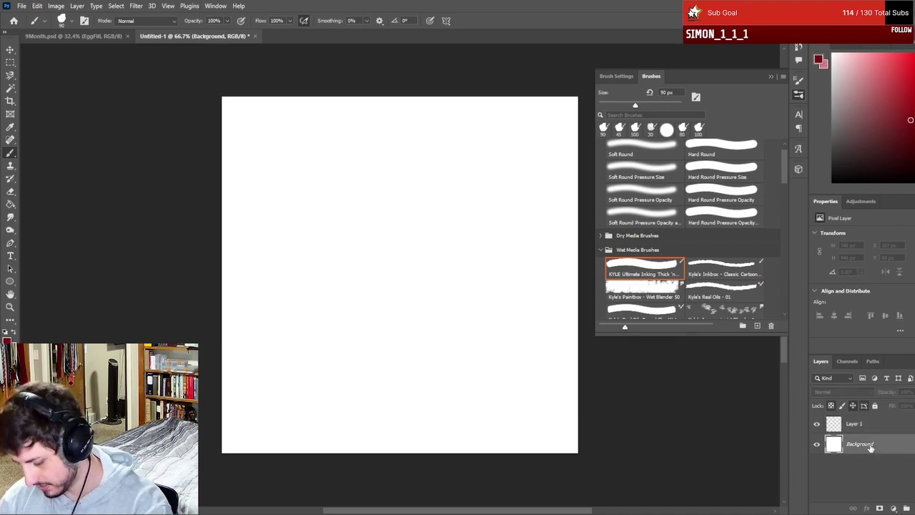
key(Delete)
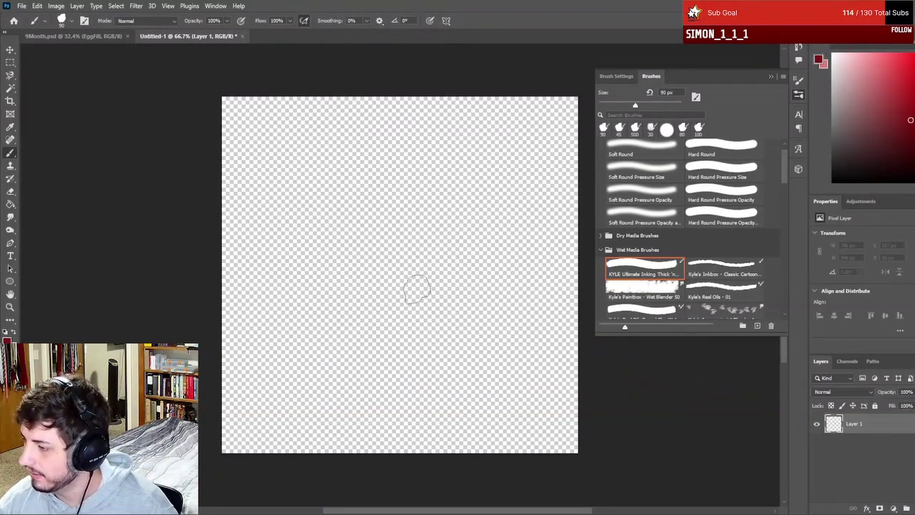
- Look through the brush library and select the Flat 15 px brush from the photoshop_brushes_by_sakimichan set
scroll(663, 275, down, 10)
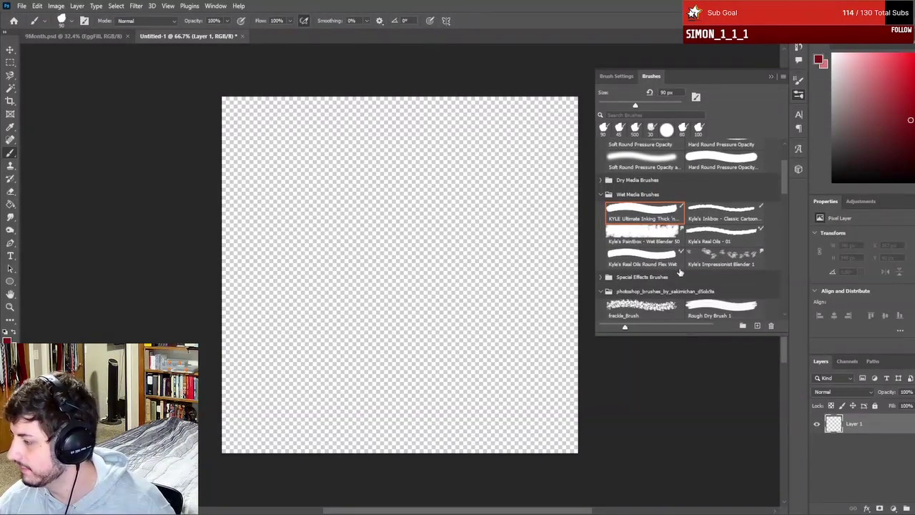
scroll(701, 276, down, 10)
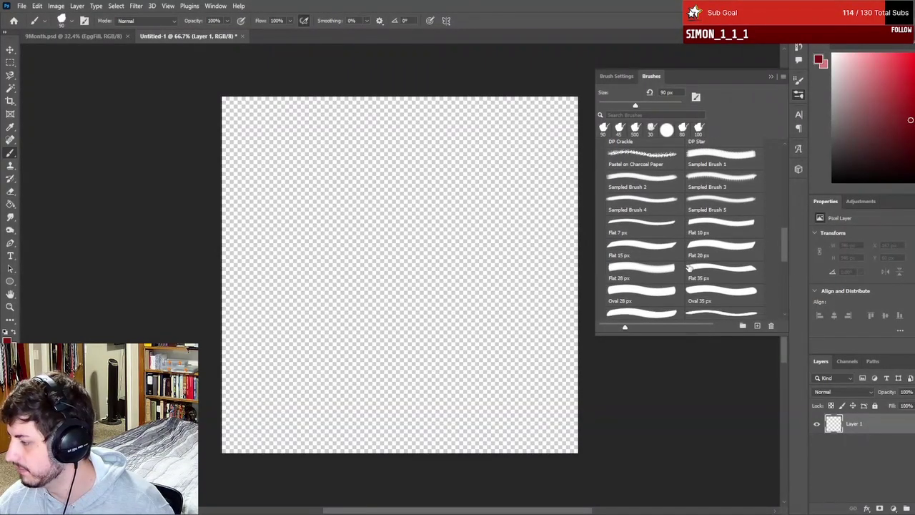
scroll(680, 272, down, 4)
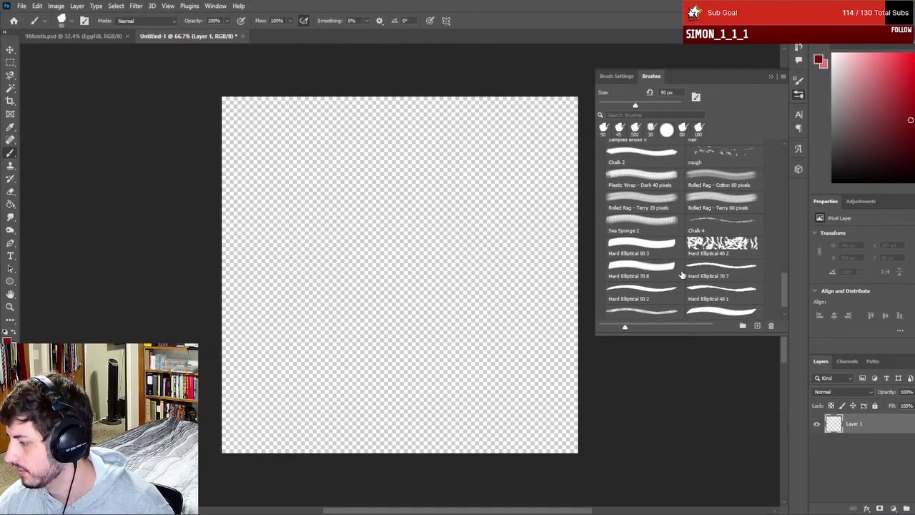
scroll(656, 265, up, 8)
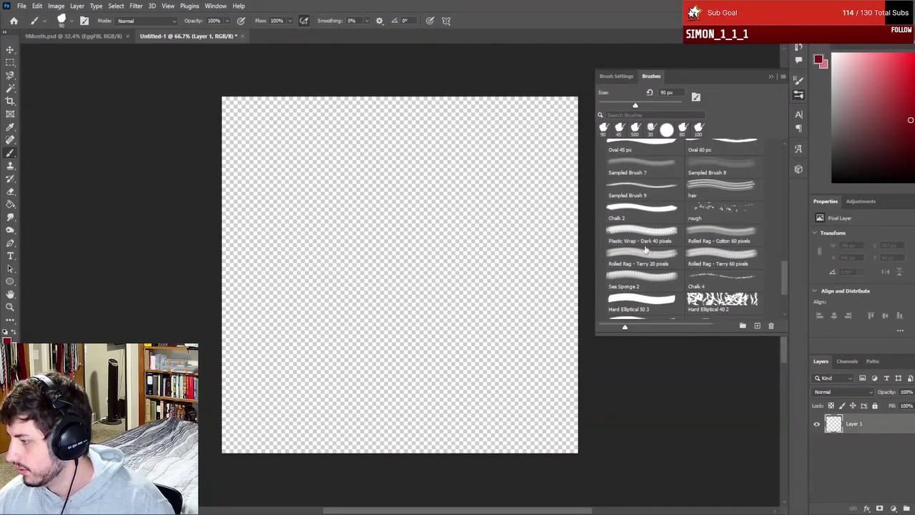
scroll(658, 251, up, 5)
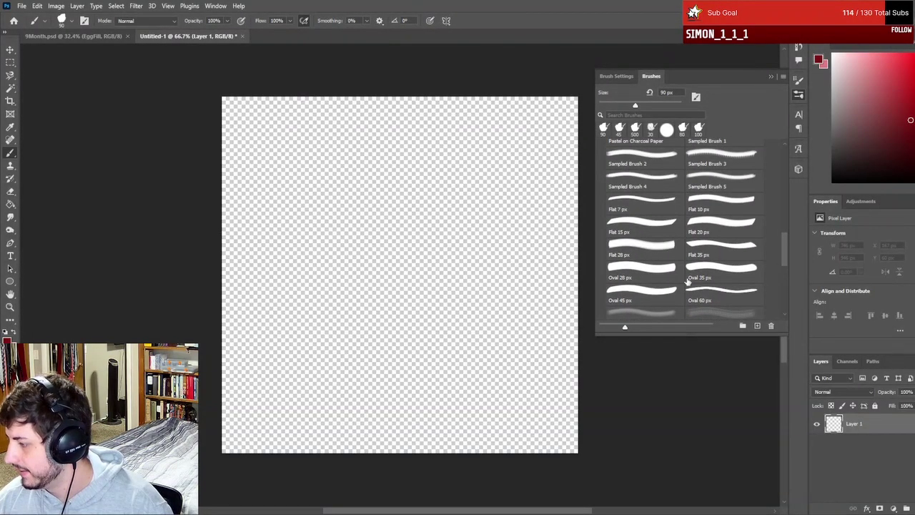
scroll(683, 259, up, 5)
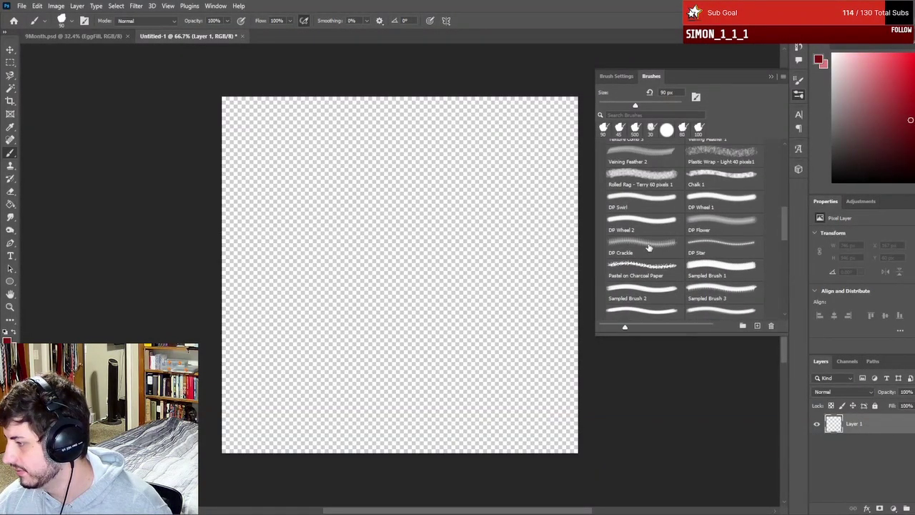
scroll(644, 267, up, 2)
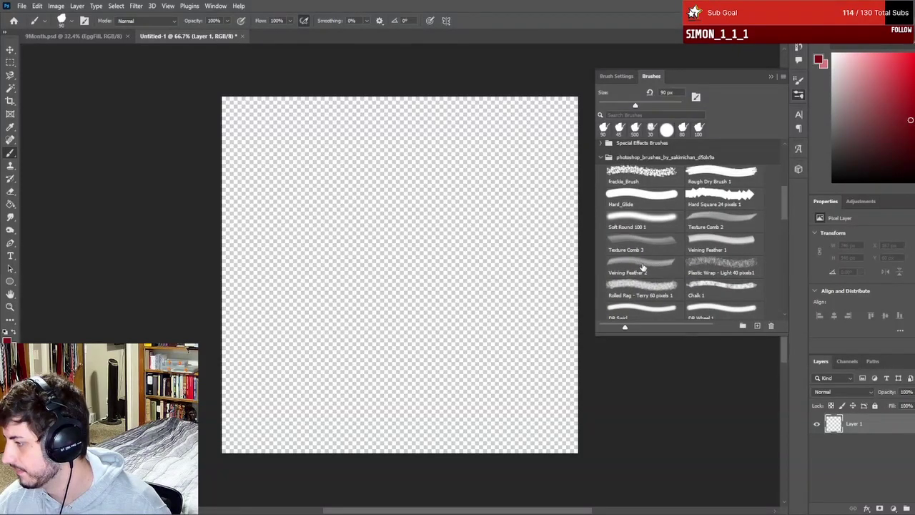
scroll(633, 252, up, 1)
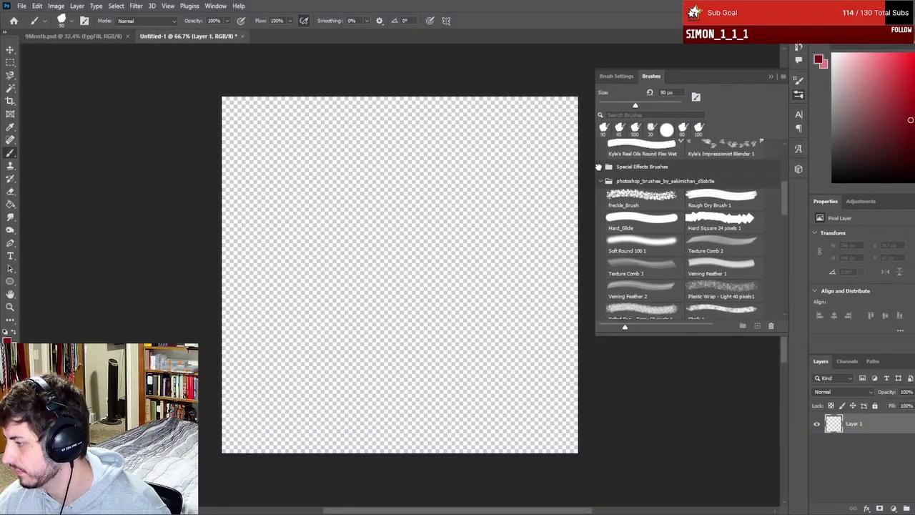
click(602, 167)
scroll(694, 273, down, 6)
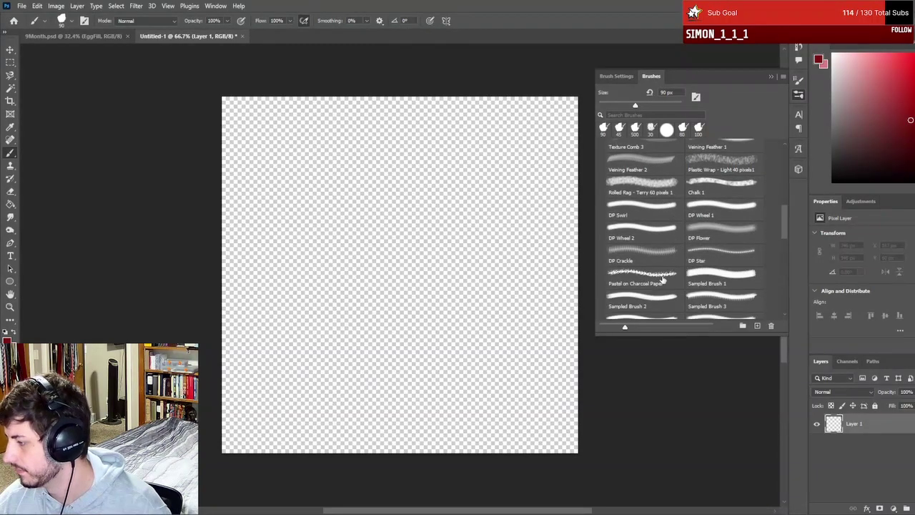
scroll(694, 272, down, 3)
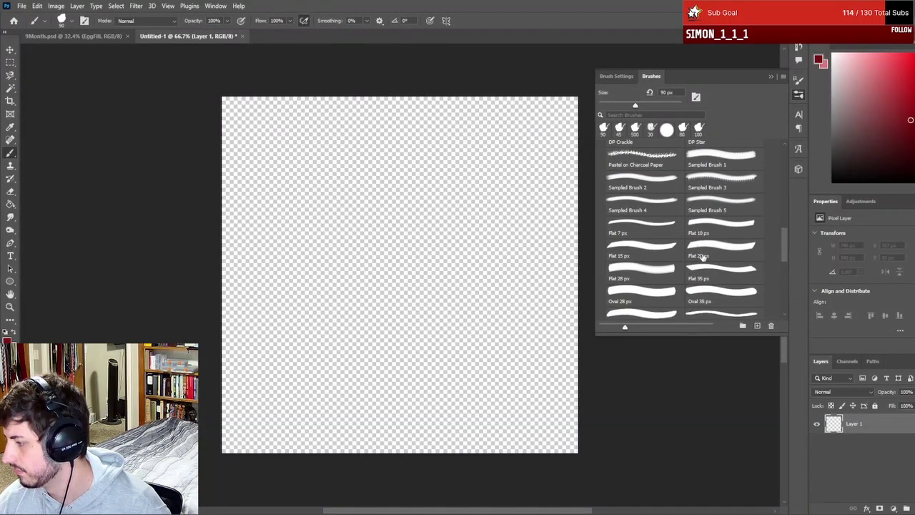
click(651, 252)
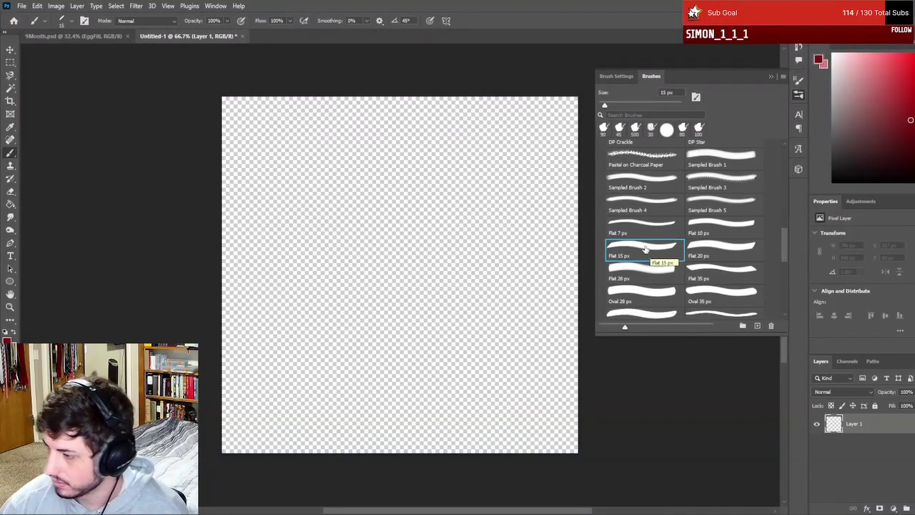
- Test the brush with a stroke, undo it, and set the foreground colour to black (000000) for painting
mouse_move(361, 190)
mouse_down()
mouse_move(358, 236)
mouse_move(336, 317)
mouse_move(452, 409)
mouse_up()
key(ctrl+z)
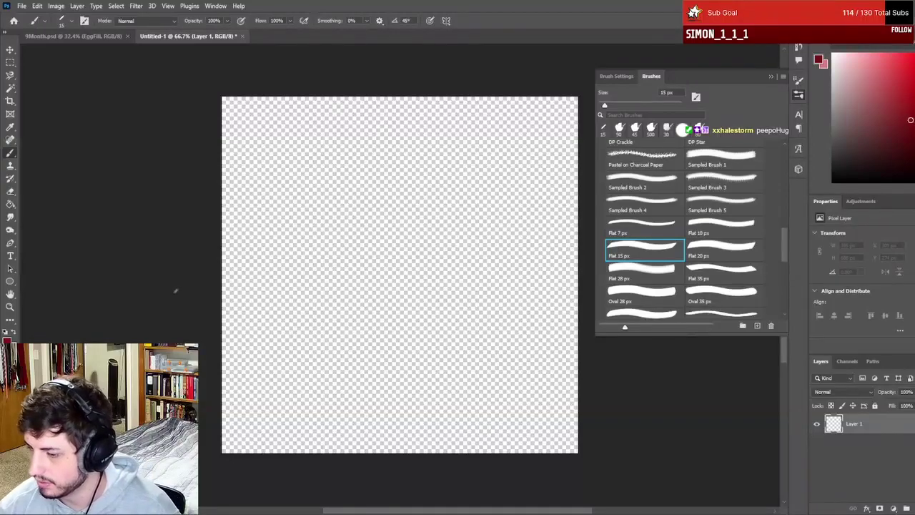
click(7, 338)
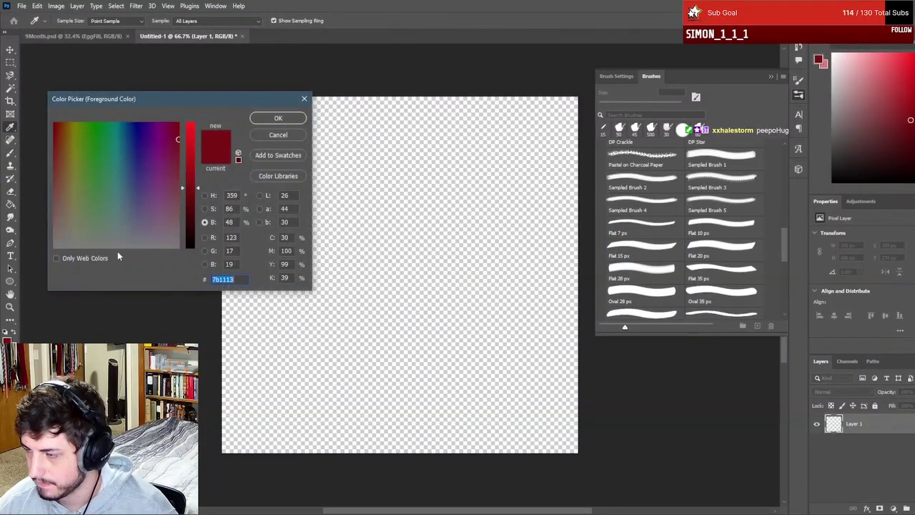
drag(164, 226, 199, 292)
drag(194, 177, 190, 116)
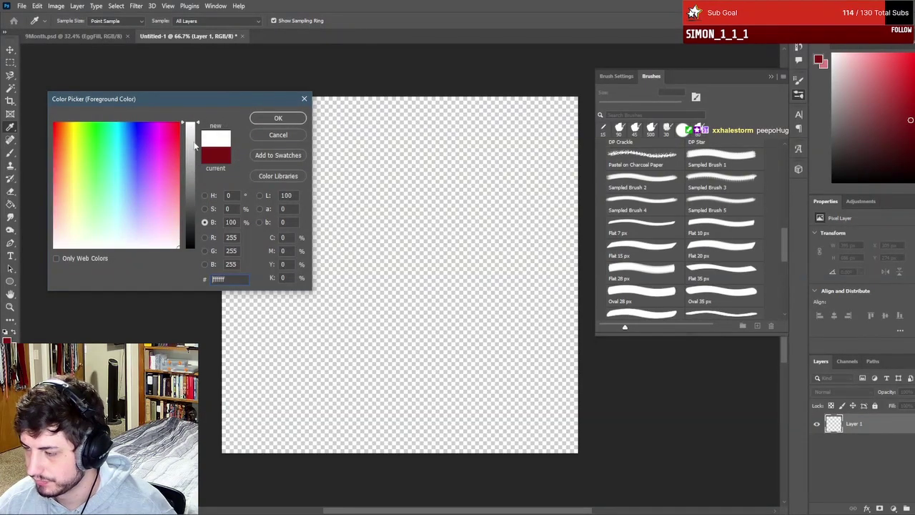
drag(188, 235, 188, 252)
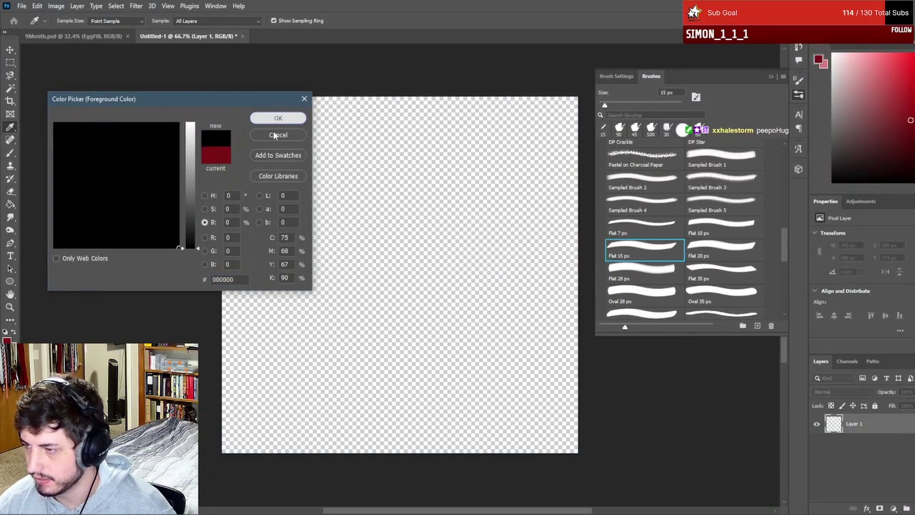
click(278, 118)
key(b)
scroll(321, 219, up, 2)
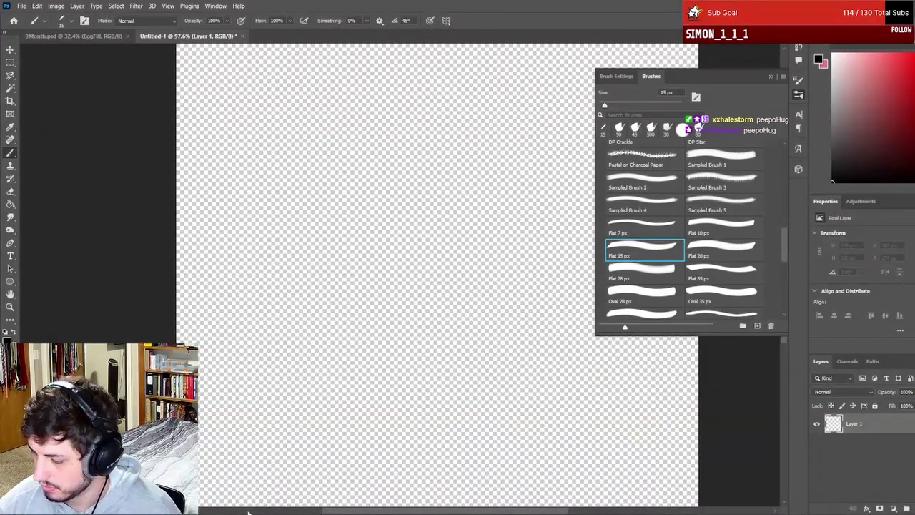
- Bring up the Elvish translation of "two", move its browser window aside, and switch back to Photoshop
click(466, 483)
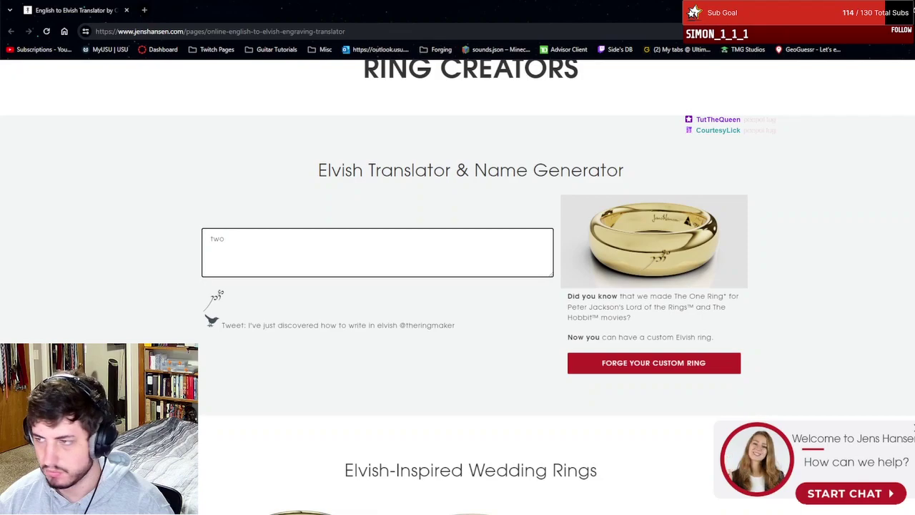
mouse_move(256, 13)
mouse_down()
mouse_move(285, 3)
mouse_move(98, 81)
mouse_move(2, 93)
mouse_up()
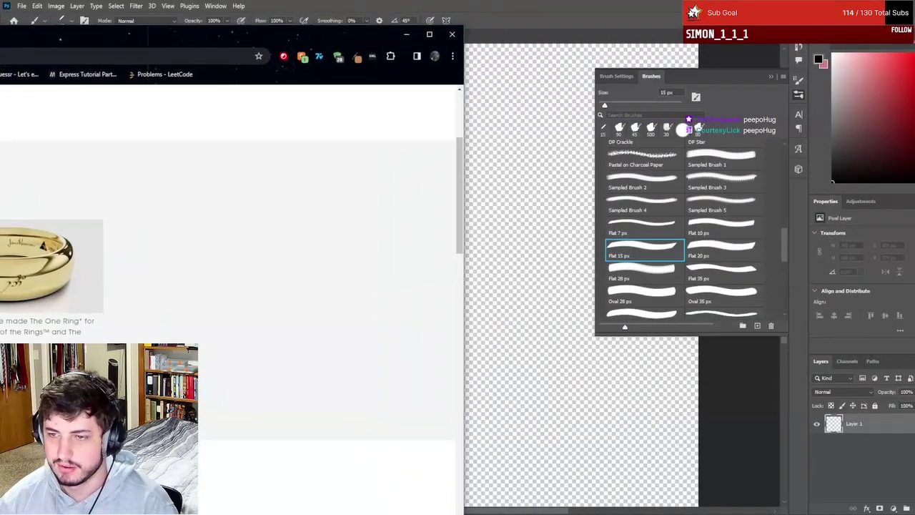
key(alt+Tab)
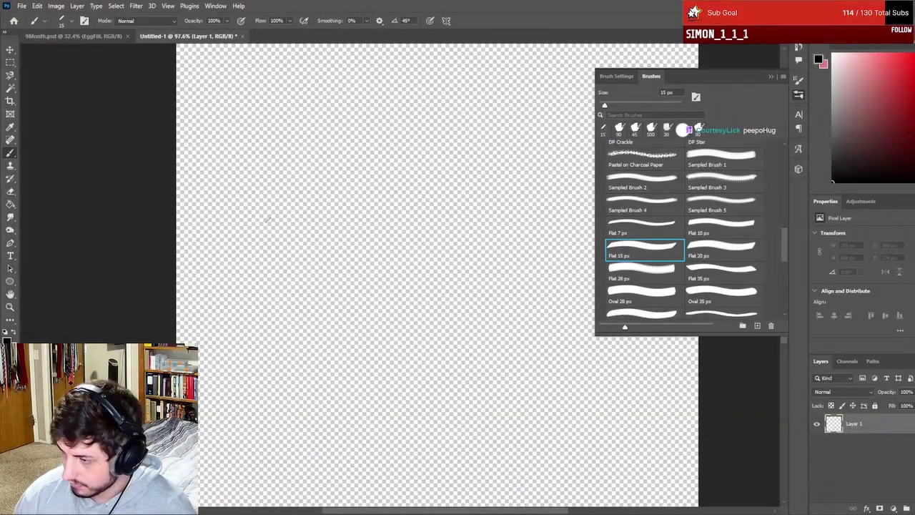
- Try to draw the first Elvish character as a long slanted stem with a wide bowl, then undo the strokes
mouse_move(257, 211)
mouse_down()
mouse_move(291, 187)
mouse_move(299, 255)
mouse_move(209, 483)
mouse_up()
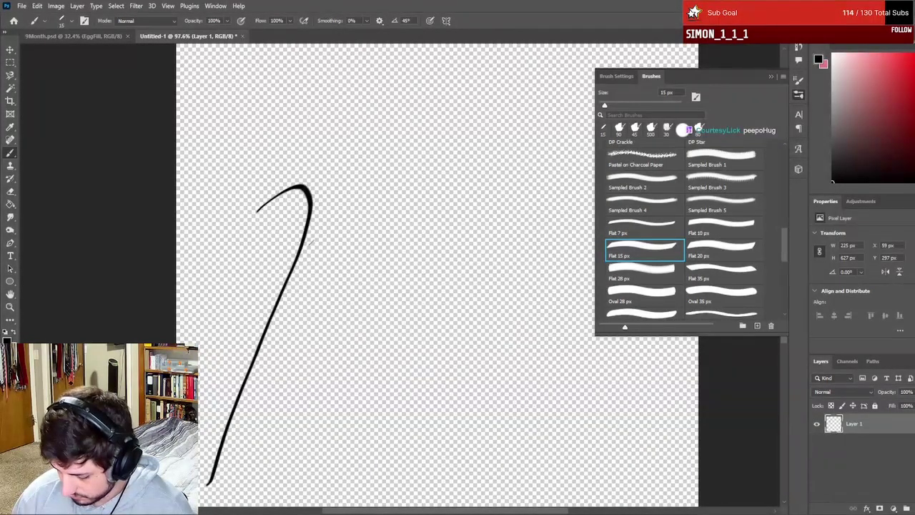
mouse_move(299, 245)
mouse_down()
mouse_move(359, 203)
mouse_move(381, 230)
mouse_move(255, 327)
mouse_up()
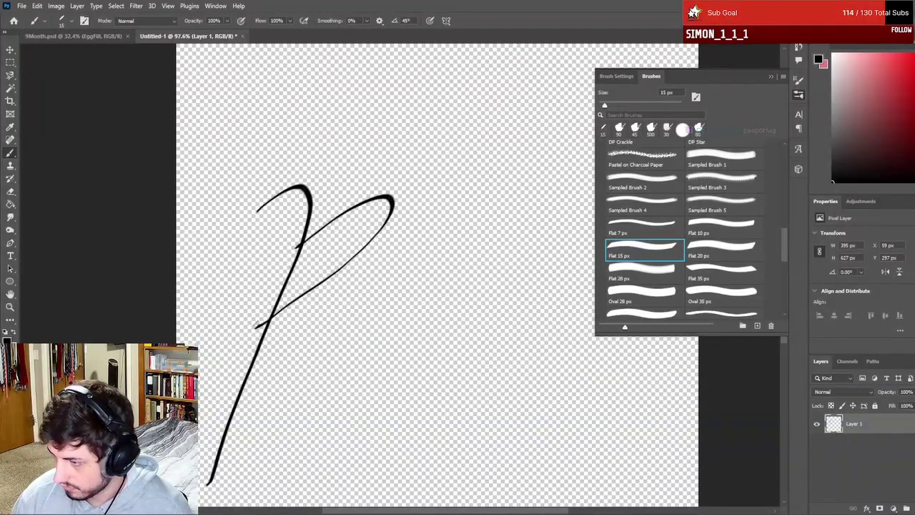
key(ctrl+z)
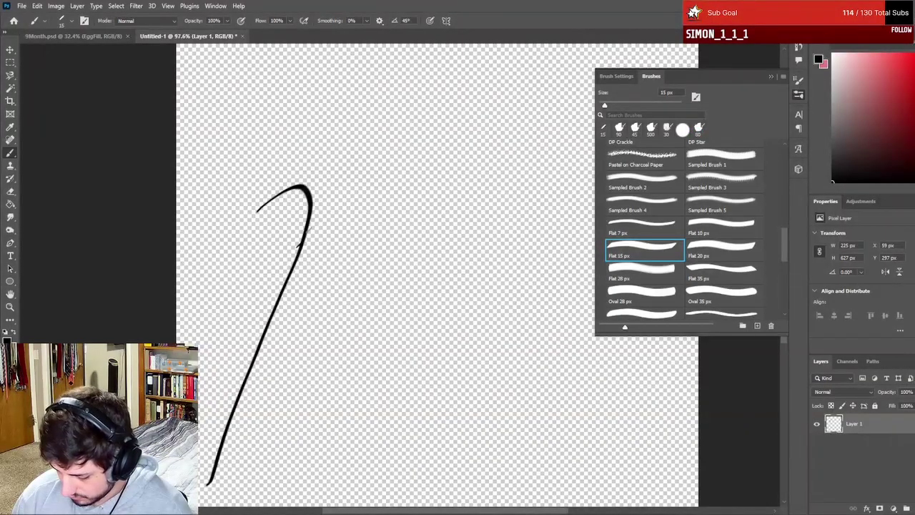
mouse_move(308, 229)
mouse_down()
mouse_move(336, 212)
mouse_move(352, 222)
mouse_move(353, 263)
mouse_move(333, 288)
mouse_move(307, 284)
mouse_up()
key(ctrl+z)
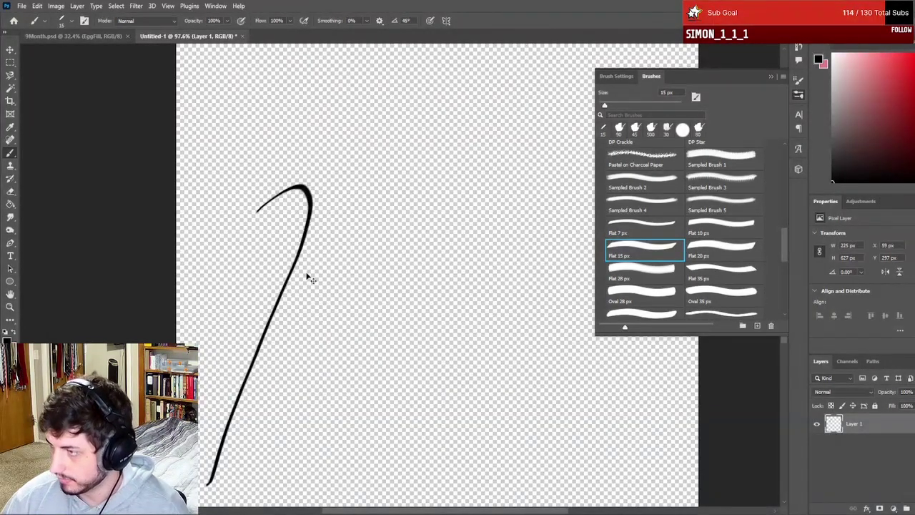
key(ctrl+z)
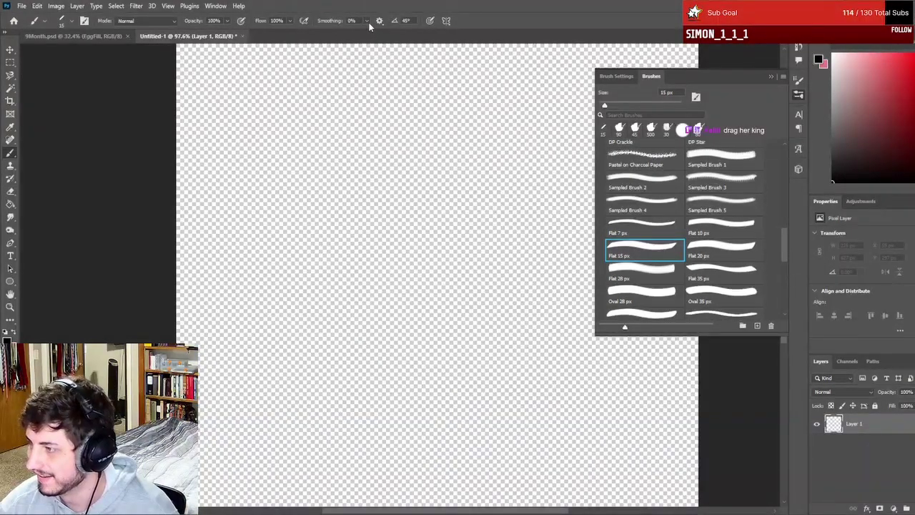
- Set the brush smoothing to 40% and its angle to -114°, then test it with a stroke and undo it
drag(368, 27, 384, 36)
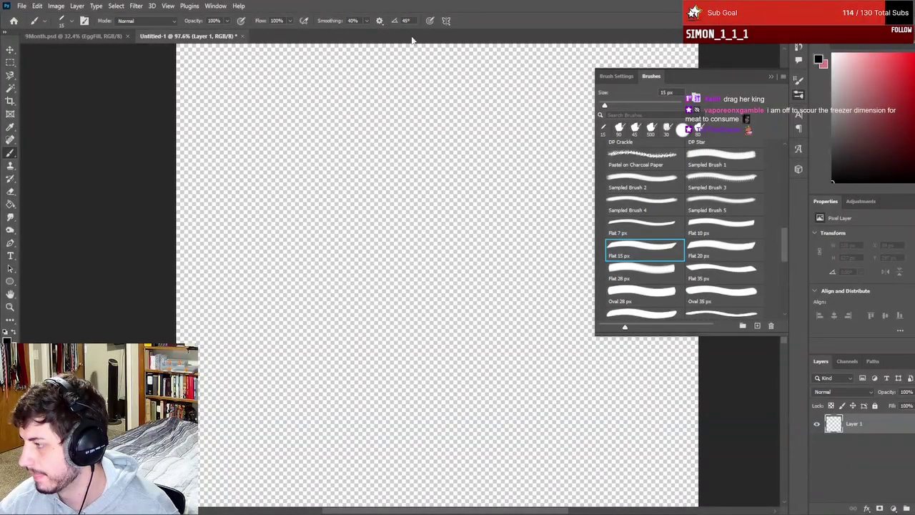
drag(395, 22, 382, 25)
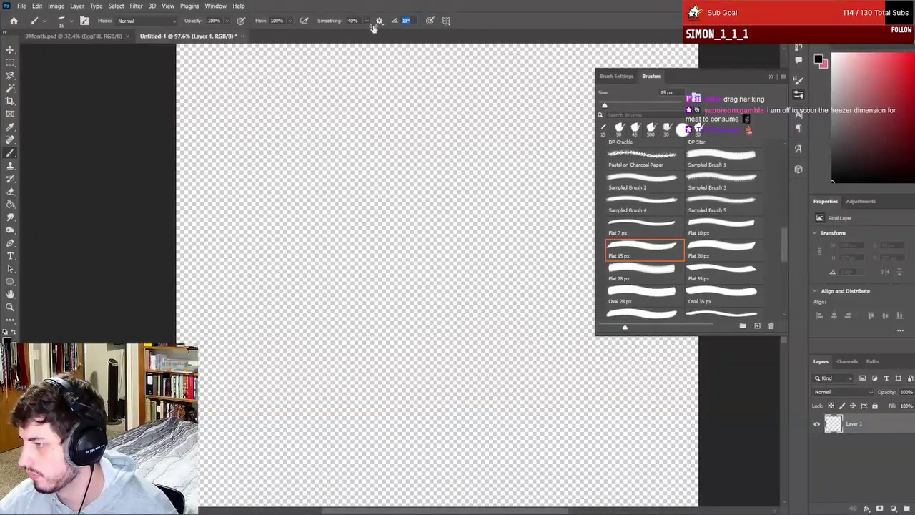
mouse_move(306, 126)
mouse_down()
mouse_move(389, 151)
mouse_move(367, 220)
mouse_move(326, 248)
mouse_up()
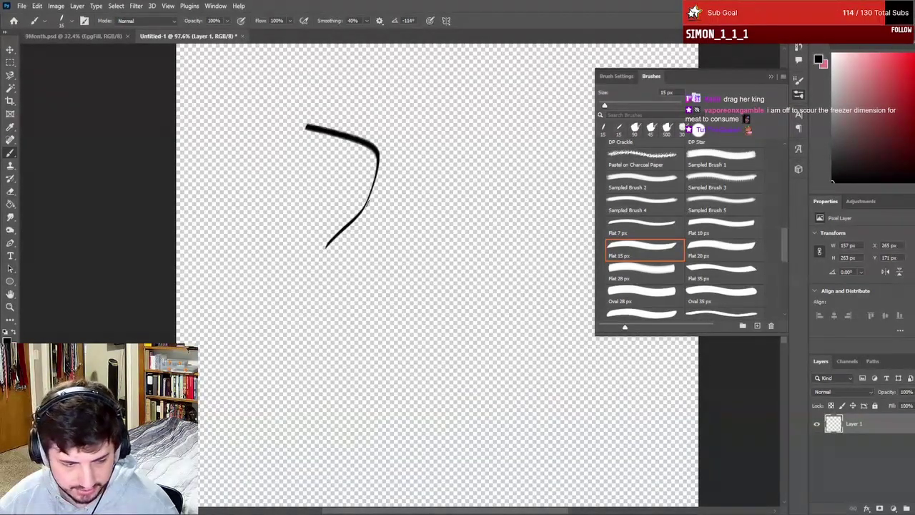
key(ctrl+z)
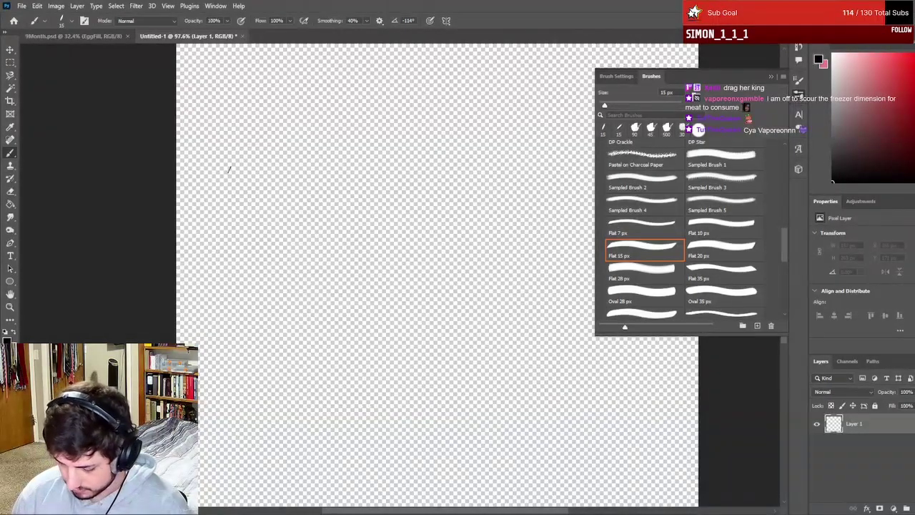
- Try to draw the first Elvish character with a slanted stem and a curled bowl, redoing strokes until the shape fits
mouse_move(260, 164)
mouse_down()
mouse_move(286, 153)
mouse_move(304, 173)
mouse_move(291, 263)
mouse_move(209, 485)
mouse_up()
key(ctrl+z)
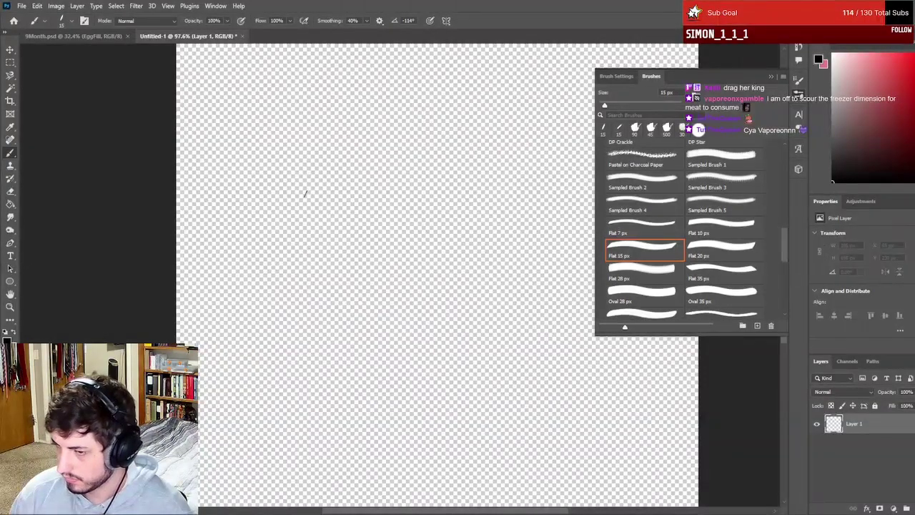
mouse_move(262, 146)
mouse_down()
mouse_move(255, 241)
mouse_move(221, 330)
mouse_up()
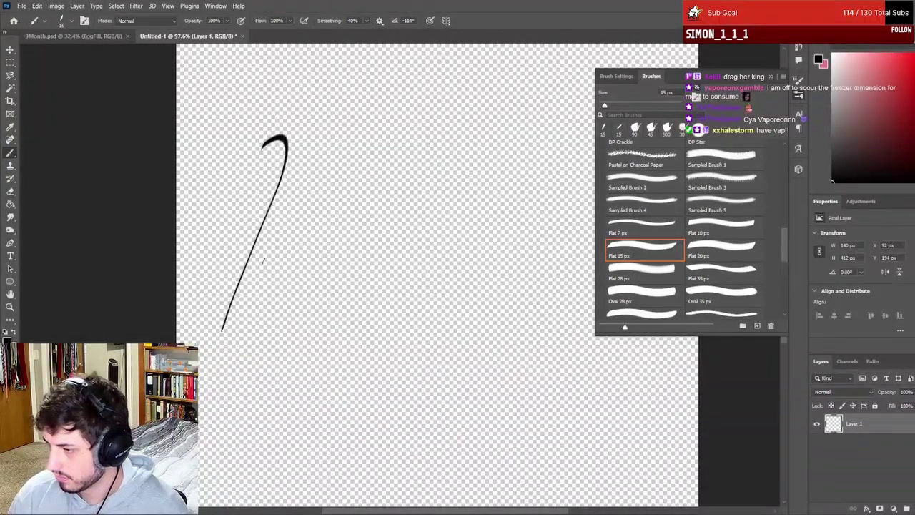
mouse_move(286, 151)
mouse_down()
mouse_move(312, 141)
mouse_move(322, 154)
mouse_move(306, 205)
mouse_move(286, 213)
mouse_up()
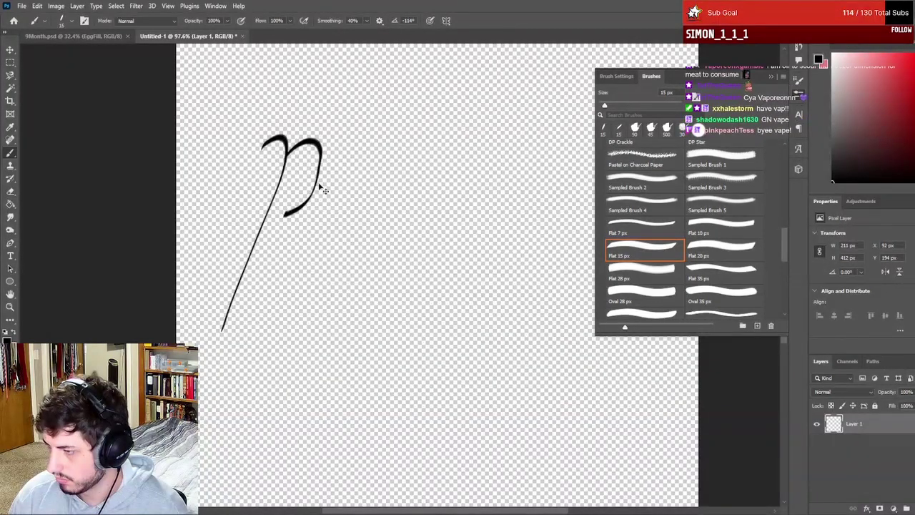
key(ctrl+z)
mouse_move(287, 147)
mouse_down()
mouse_move(315, 143)
mouse_move(324, 168)
mouse_move(300, 187)
mouse_up()
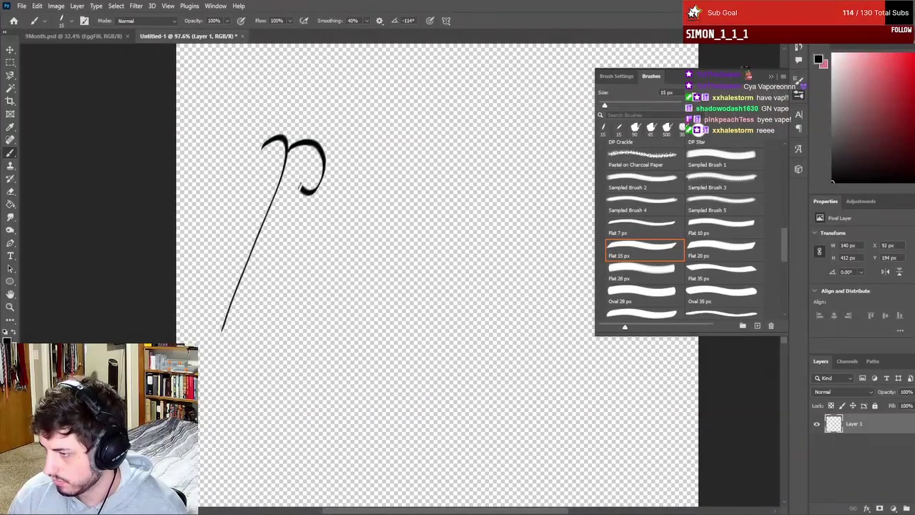
key(ctrl+z)
mouse_move(287, 140)
mouse_down()
mouse_move(306, 138)
mouse_move(333, 153)
mouse_up()
drag(320, 183, 304, 181)
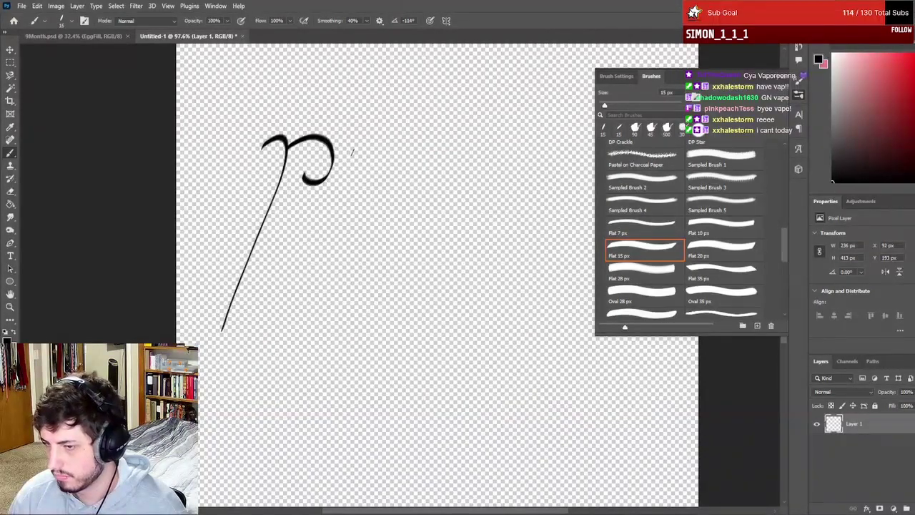
- Try to add a short hooked stroke beside the first Elvish character and a mark above it, then undo them
mouse_move(349, 148)
mouse_down()
mouse_move(367, 147)
mouse_move(343, 199)
mouse_up()
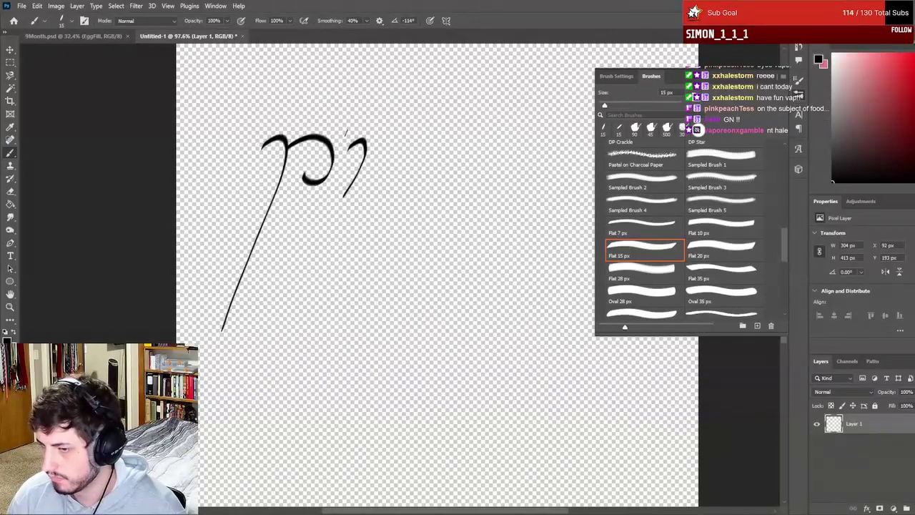
mouse_move(357, 136)
mouse_down()
mouse_move(387, 105)
mouse_move(392, 118)
mouse_move(383, 132)
mouse_move(359, 139)
mouse_move(392, 123)
mouse_up()
key(ctrl+z)
key(ctrl+z)
key(ctrl+z)
- Try to draw the raised curl mark beside the first Elvish character, then undo all lettering strokes on the layer
mouse_move(376, 123)
mouse_down()
mouse_move(388, 101)
mouse_move(365, 114)
mouse_move(356, 143)
mouse_move(370, 138)
mouse_move(374, 154)
mouse_move(356, 172)
mouse_up()
key(ctrl+z)
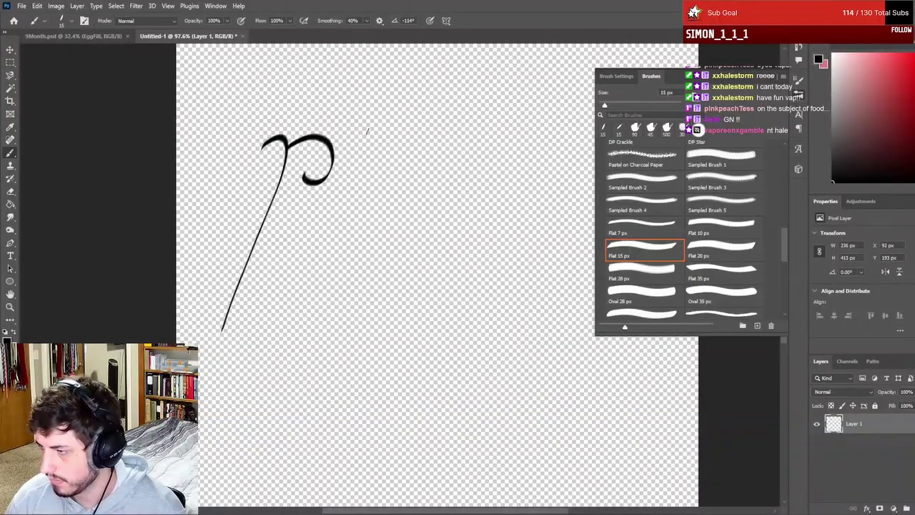
mouse_move(379, 122)
mouse_down()
mouse_move(398, 107)
mouse_move(386, 95)
mouse_move(369, 113)
mouse_up()
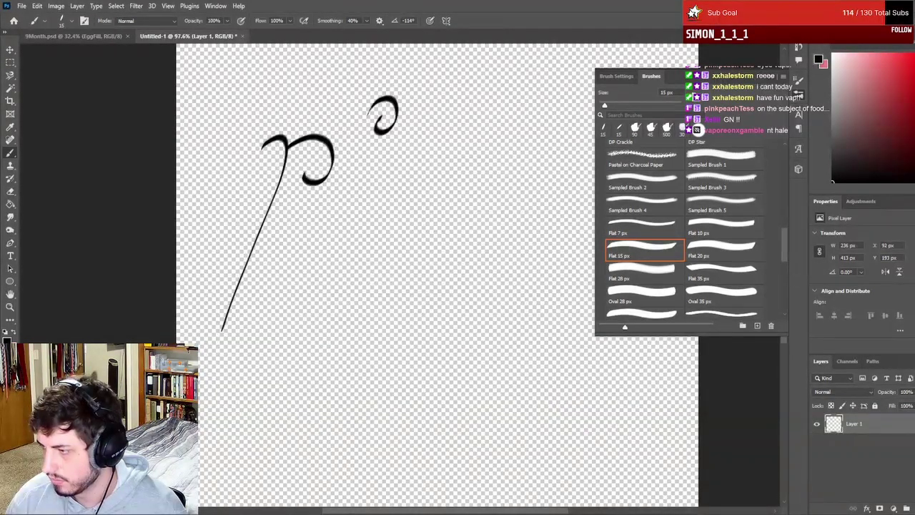
key(ctrl+z)
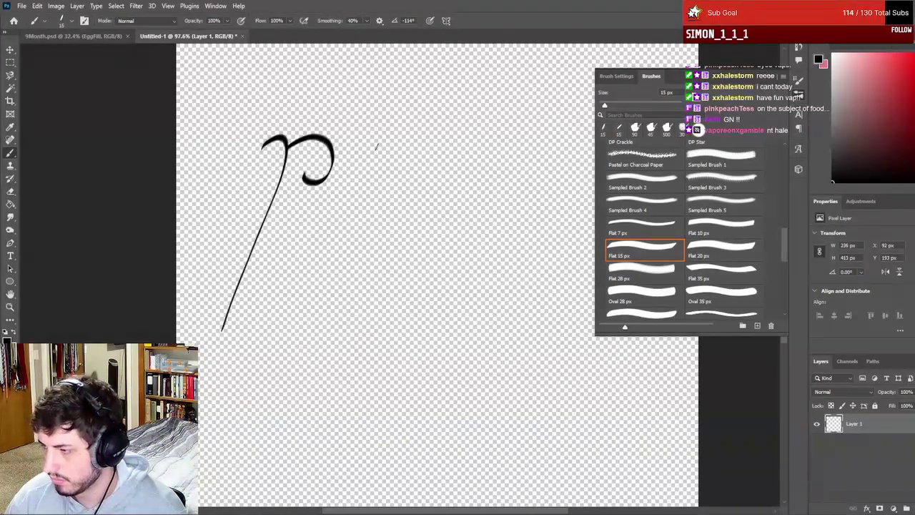
mouse_move(385, 121)
mouse_down()
mouse_move(389, 96)
mouse_move(362, 140)
mouse_move(379, 138)
mouse_move(368, 175)
mouse_up()
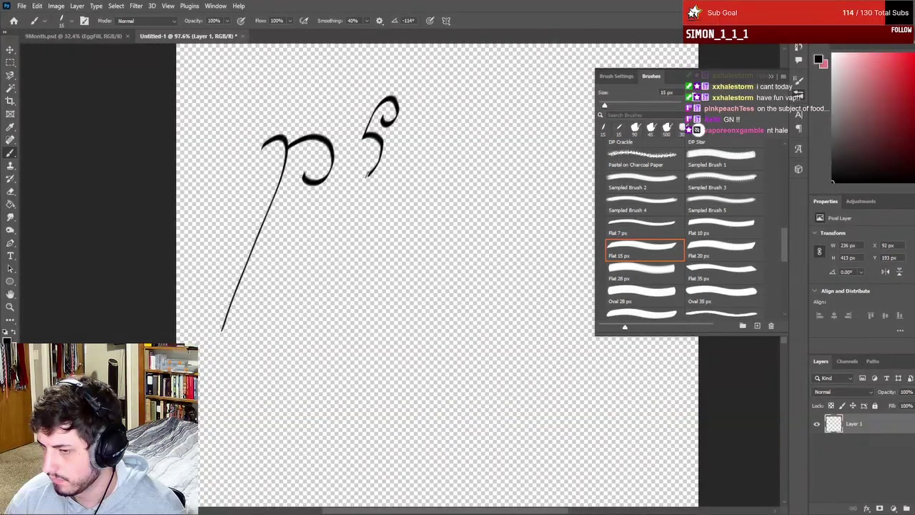
key(ctrl+z)
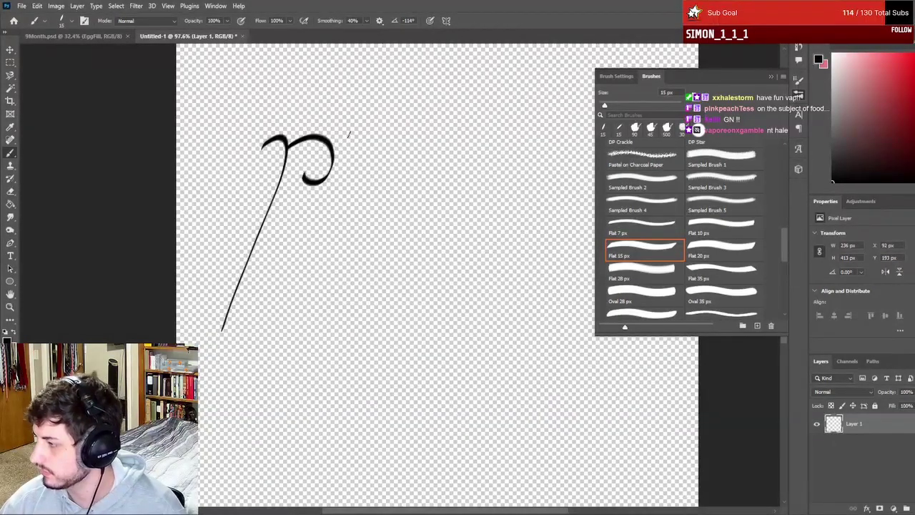
key(ctrl+z)
key(ctrl+z)
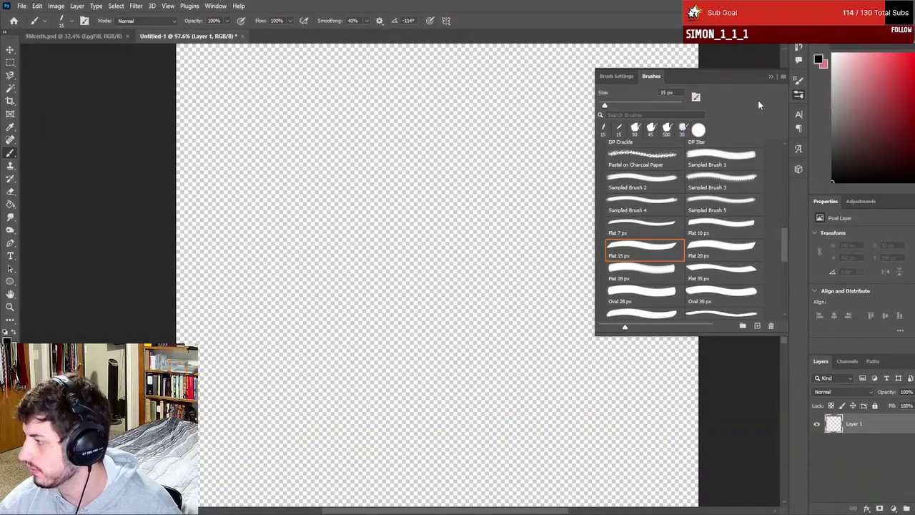
- Set the brush tip size to 28 px and its angle to -160°, then test it with a stroke and undo it
click(798, 81)
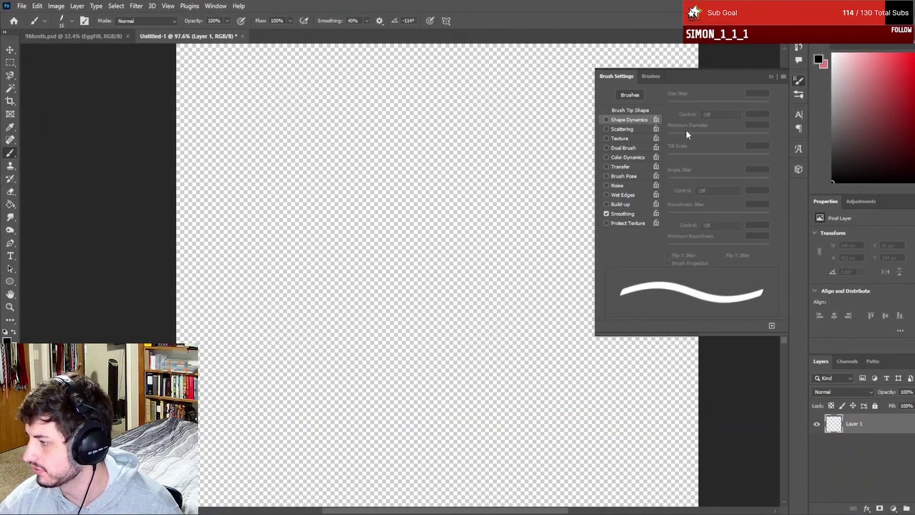
click(619, 111)
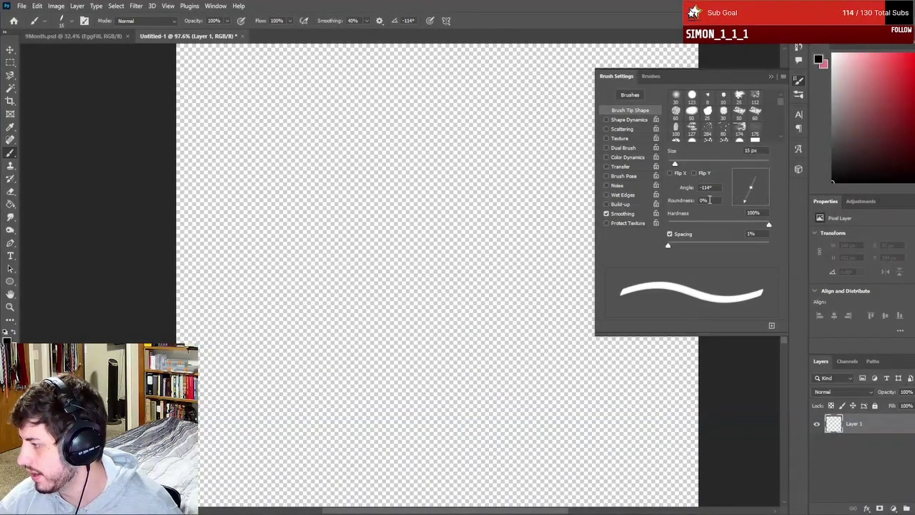
drag(675, 164, 691, 165)
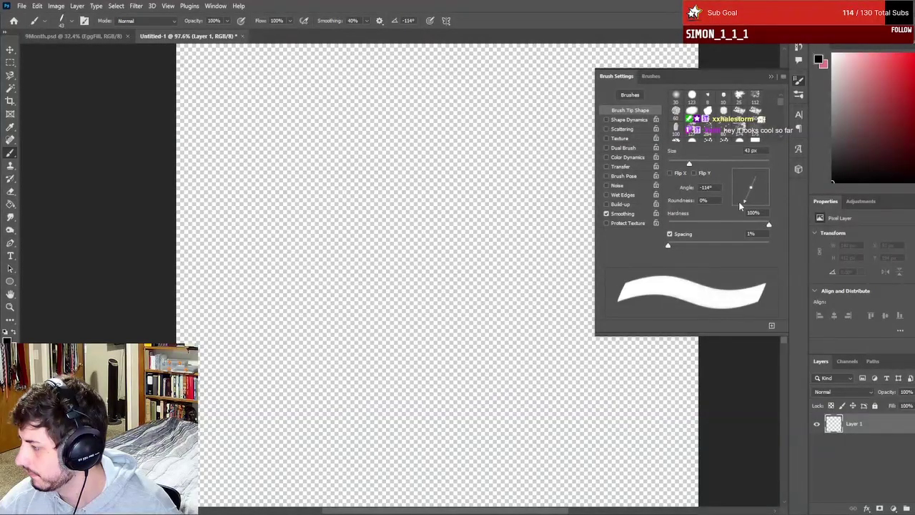
drag(743, 204, 731, 199)
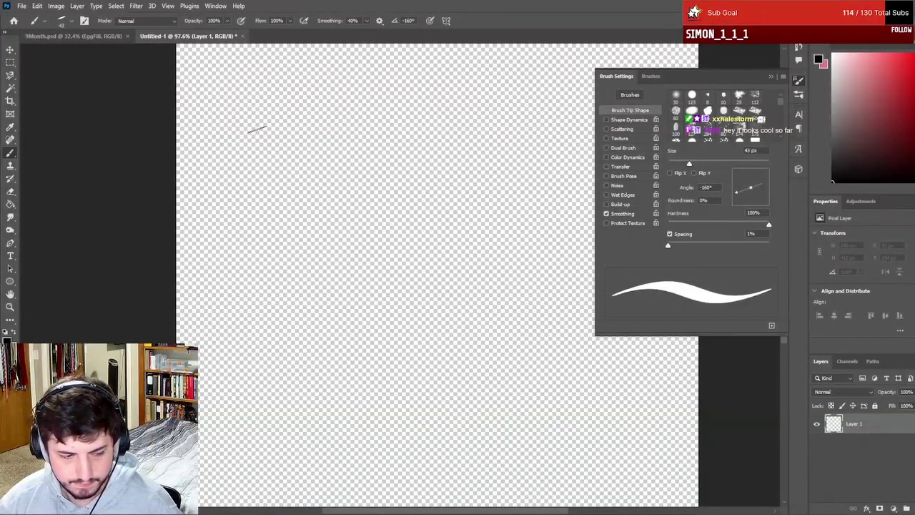
mouse_move(690, 165)
mouse_down()
mouse_move(708, 166)
mouse_move(660, 163)
mouse_move(683, 166)
mouse_up()
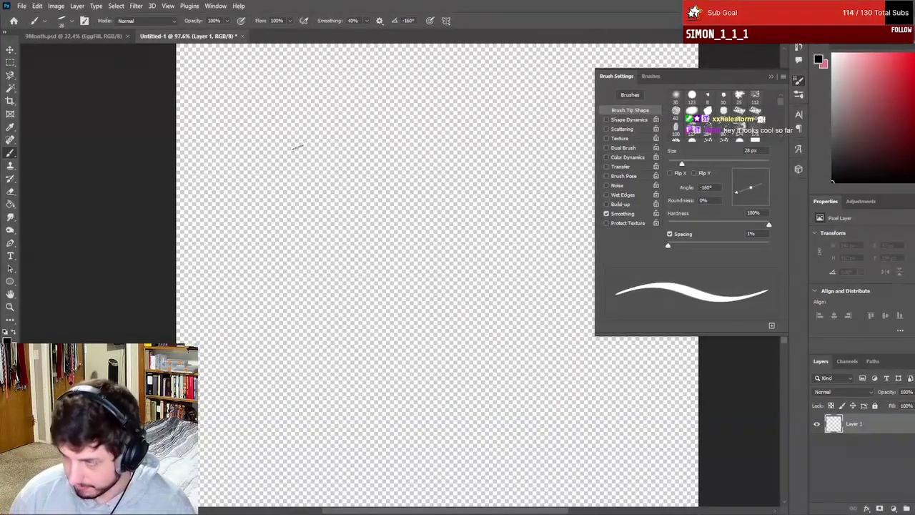
mouse_move(221, 181)
mouse_down()
mouse_move(251, 165)
mouse_move(254, 191)
mouse_move(213, 297)
mouse_up()
key(ctrl+z)
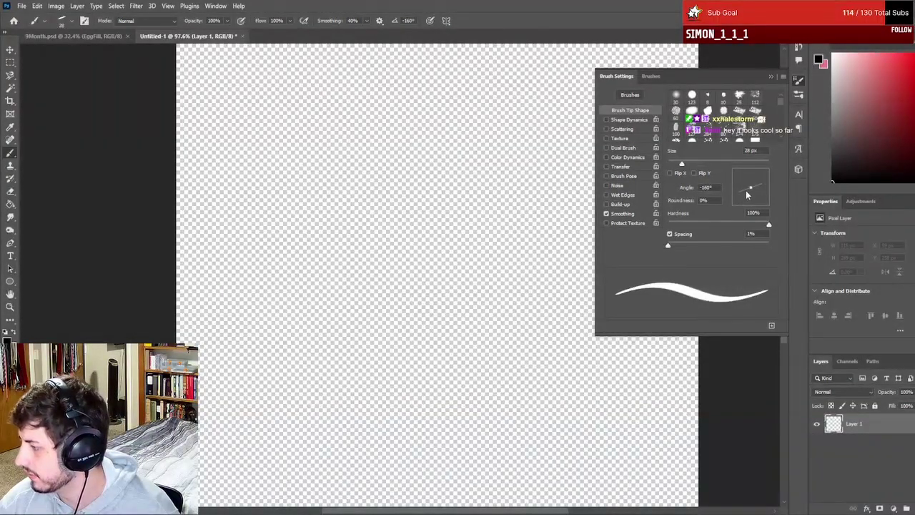
- Set the brush tip angle to -109° and its size to 20 px, then test it with pen-pressure size control and undo the stroke
drag(740, 195, 748, 201)
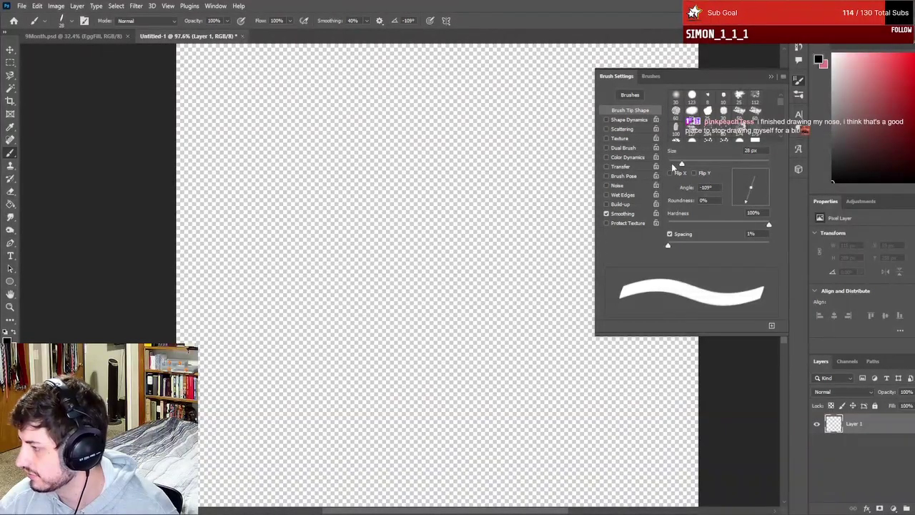
drag(683, 166, 678, 165)
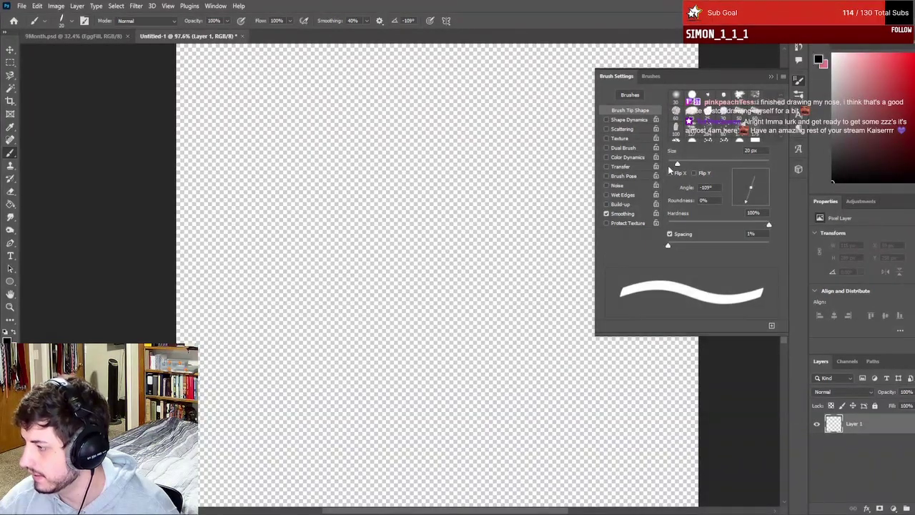
click(619, 123)
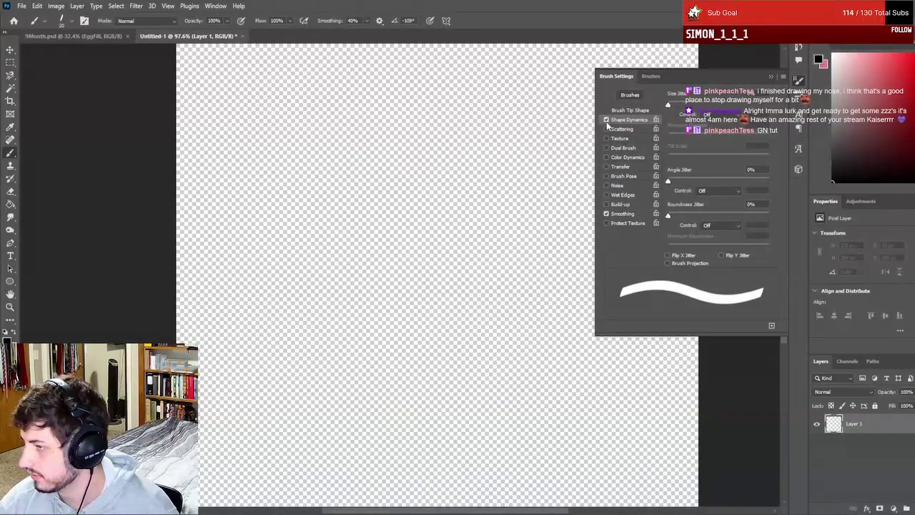
click(606, 119)
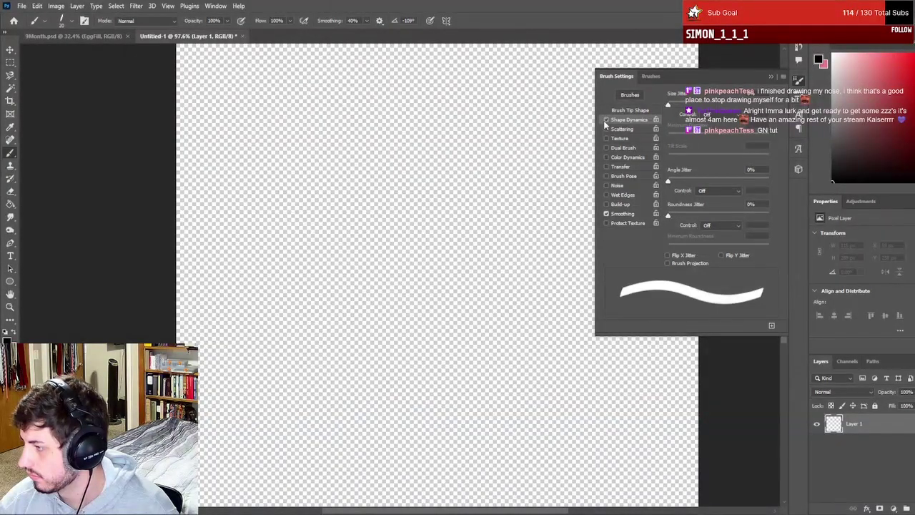
click(431, 22)
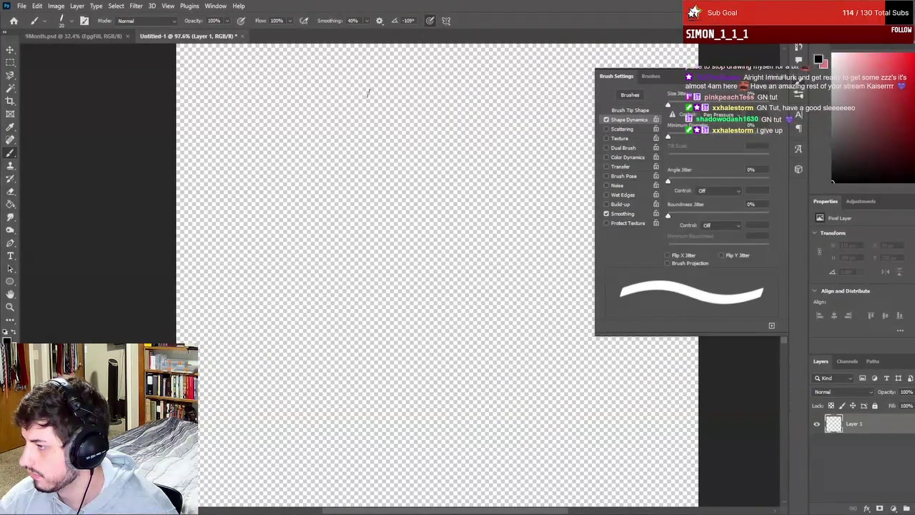
mouse_move(245, 221)
mouse_down()
mouse_move(354, 363)
mouse_move(373, 352)
mouse_move(382, 462)
mouse_up()
key(ctrl+z)
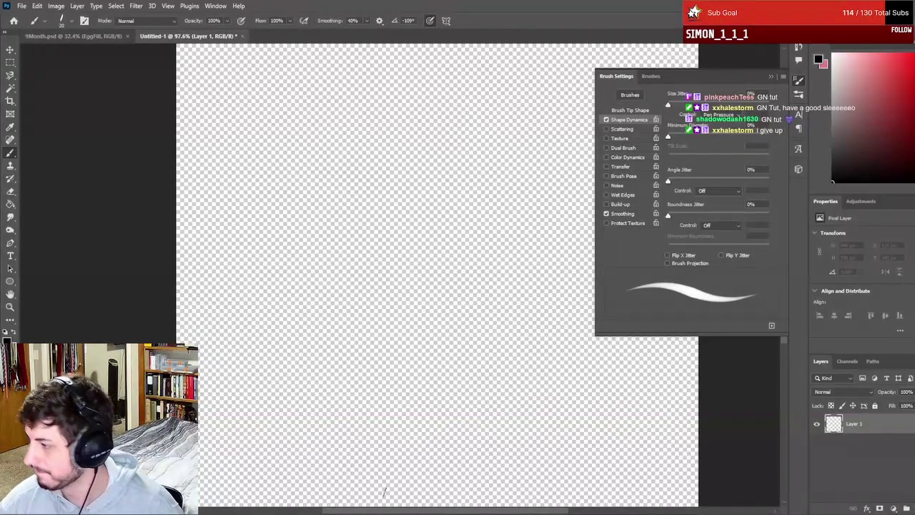
- Set the brush's angle jitter control to Pen Tilt, test it with a tall hooked stroke, and undo the stroke
click(607, 120)
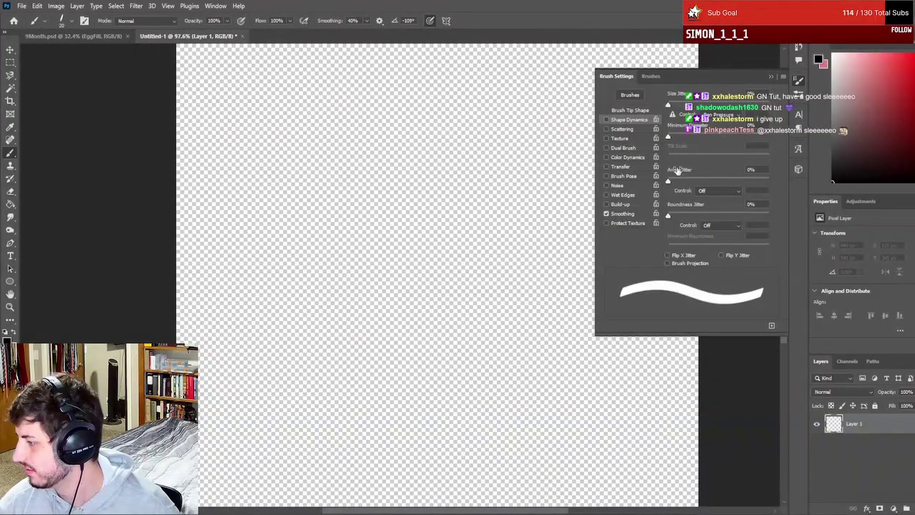
click(717, 190)
click(708, 229)
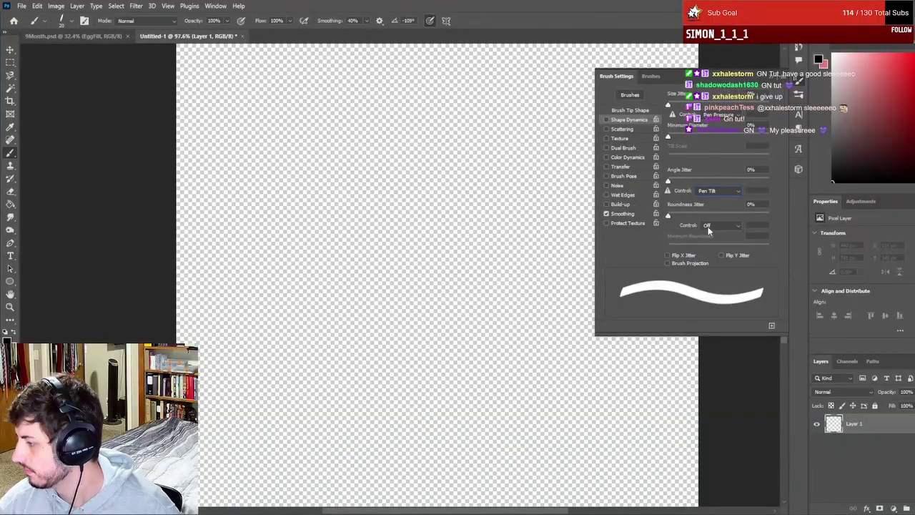
drag(248, 234, 256, 238)
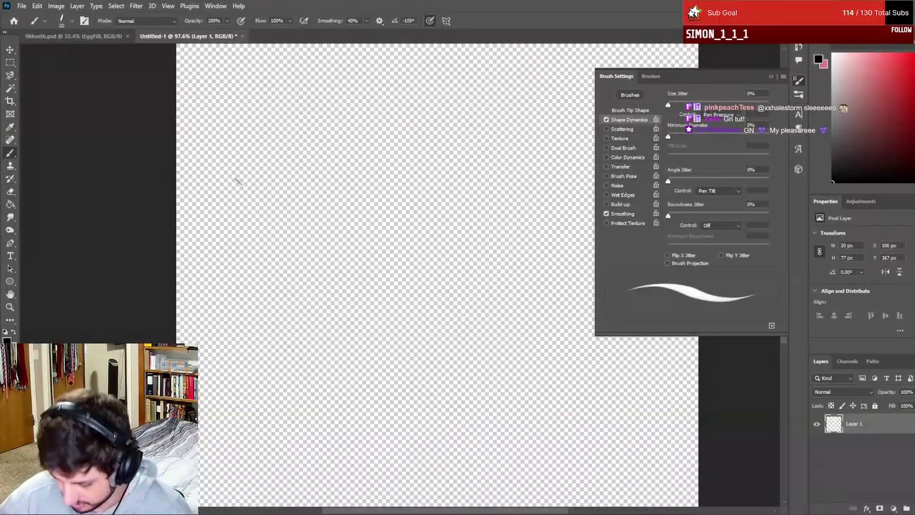
mouse_move(220, 231)
mouse_down()
mouse_move(254, 213)
mouse_move(226, 408)
mouse_up()
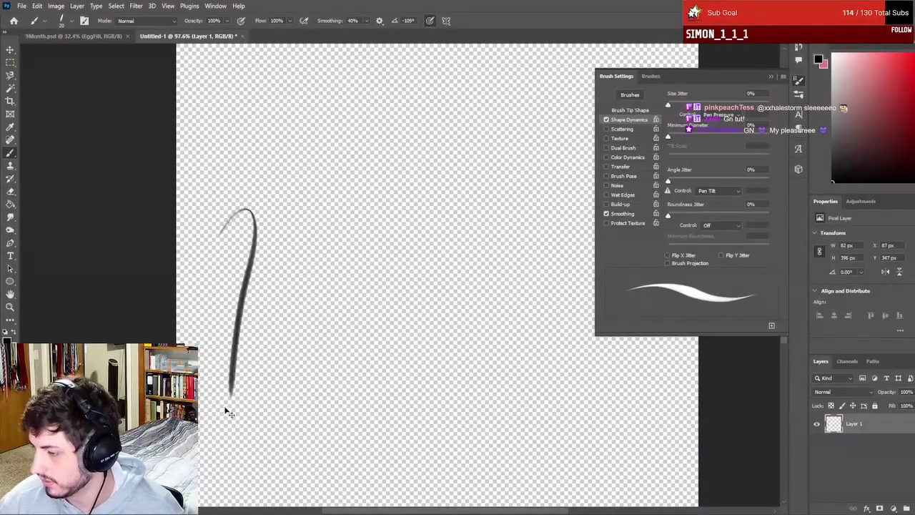
key(ctrl+z)
- Disable pen pressure for brush size, draw a hooked test stroke with the flat tip, and undo it
click(430, 22)
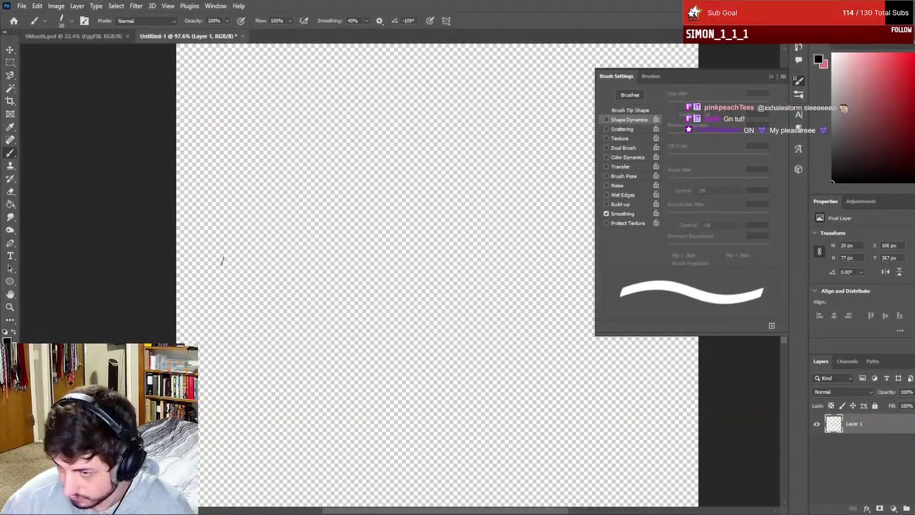
mouse_move(223, 259)
mouse_down()
mouse_move(249, 252)
mouse_move(224, 400)
mouse_up()
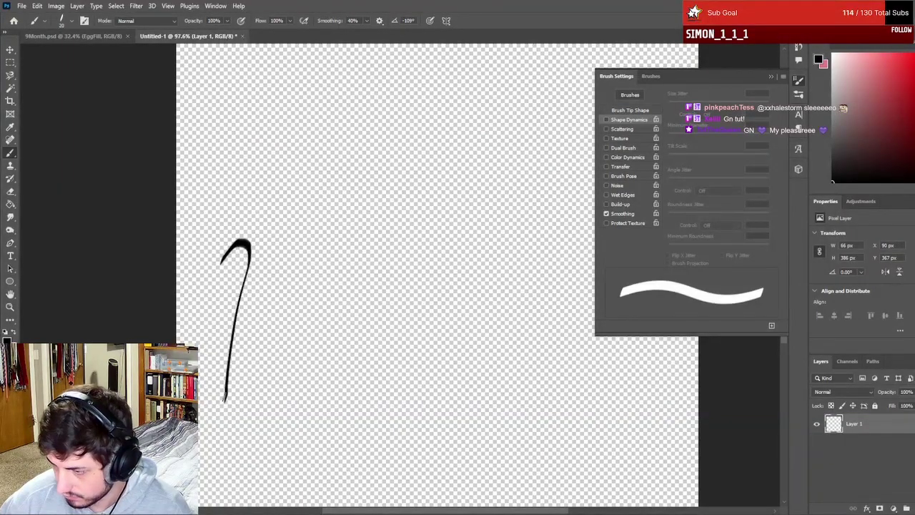
key(ctrl+z)
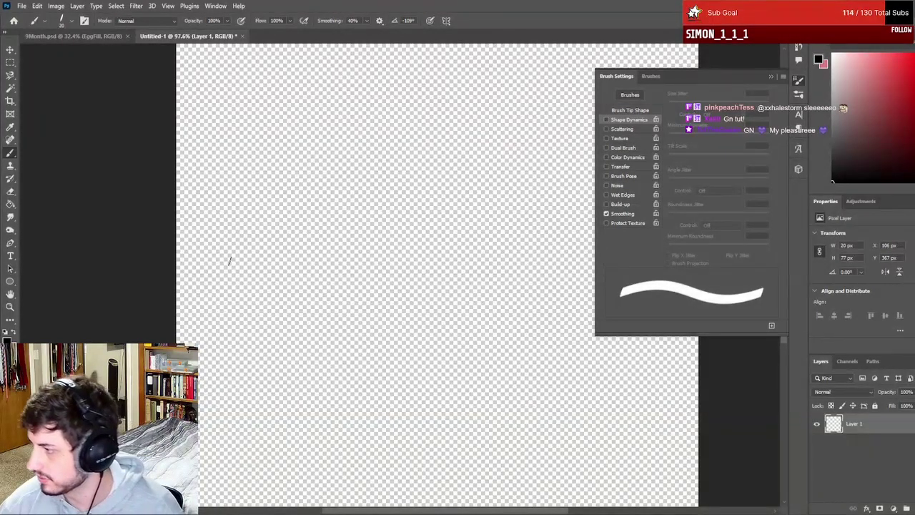
- Browse the brush presets and choose the Oval 28 px brush
click(648, 76)
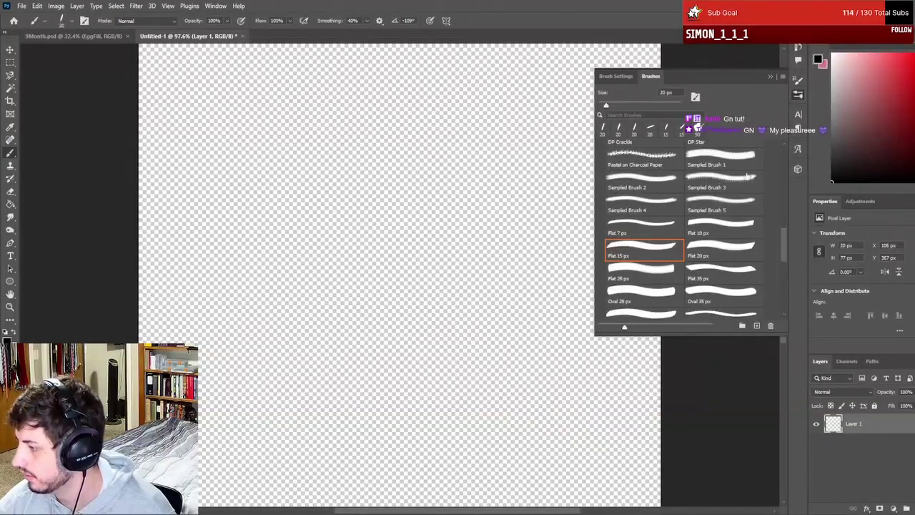
scroll(667, 256, down, 2)
scroll(667, 256, down, 5)
scroll(653, 248, up, 3)
click(641, 222)
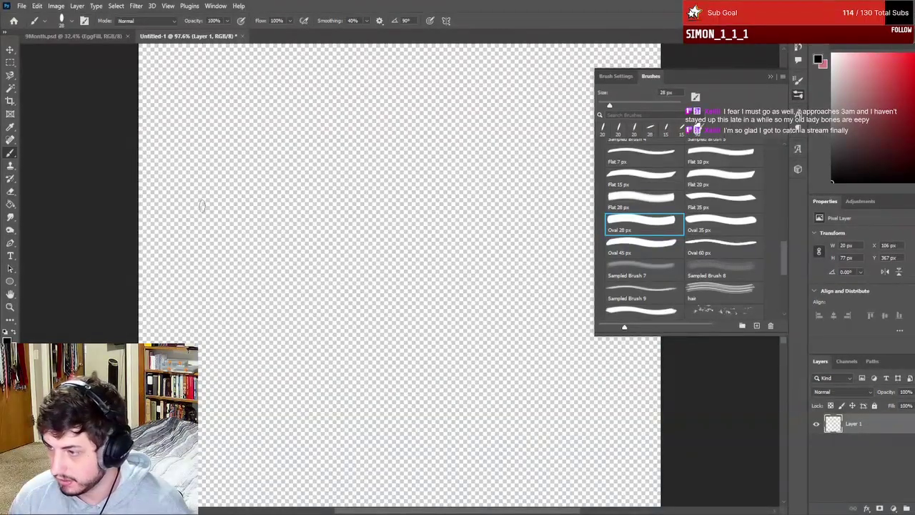
- Draw the first Elvish character's slanted stem with a hooked top, undoing and redrawing the stroke until it fits
mouse_move(195, 214)
mouse_down()
mouse_move(228, 185)
mouse_move(234, 205)
mouse_move(188, 335)
mouse_up()
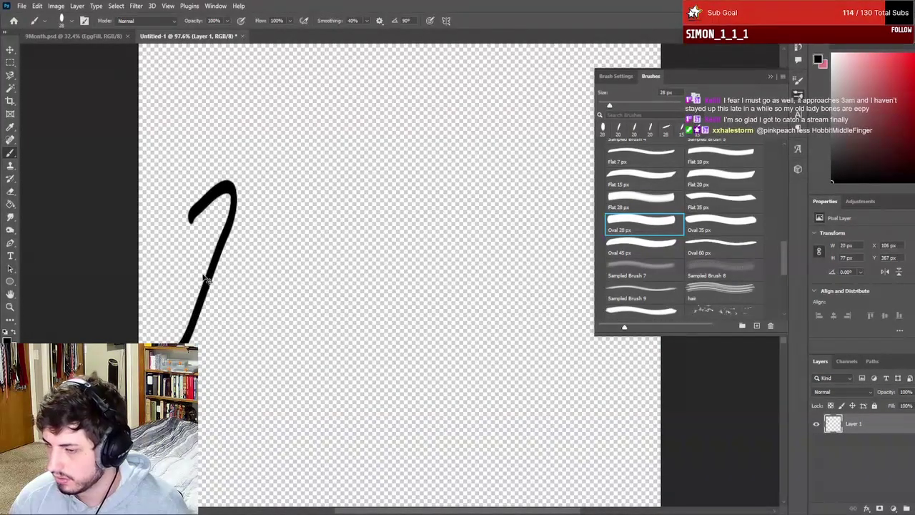
key(ctrl+z)
mouse_move(179, 229)
mouse_down()
mouse_move(229, 197)
mouse_move(188, 336)
mouse_up()
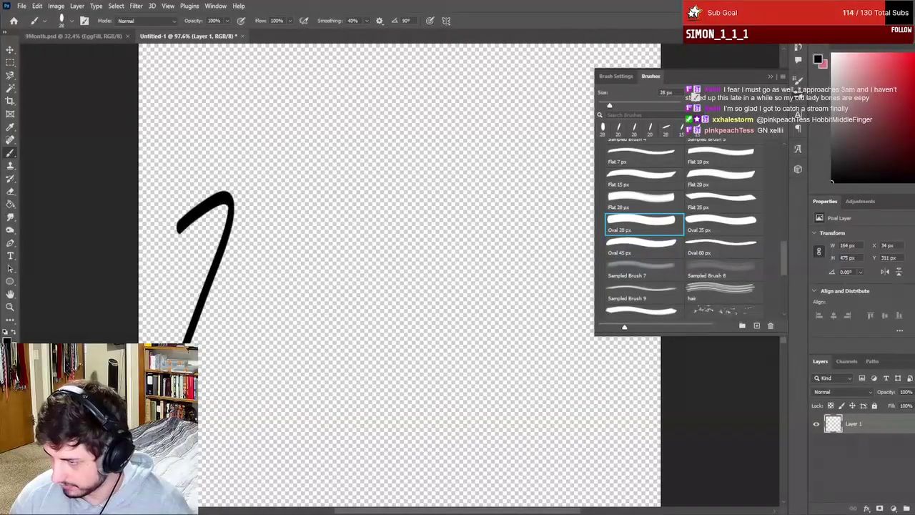
key(ctrl+z)
mouse_move(206, 219)
mouse_down()
mouse_move(246, 213)
mouse_move(203, 361)
mouse_up()
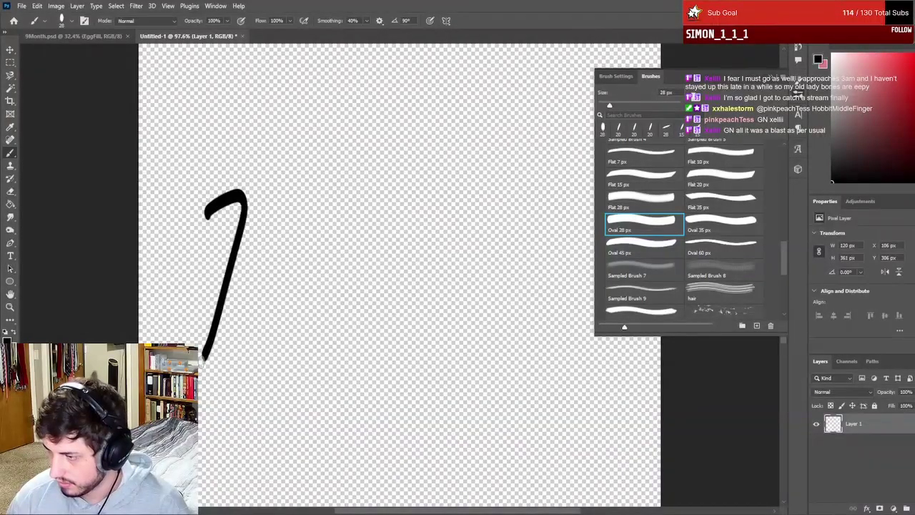
key(ctrl+z)
mouse_move(184, 225)
mouse_down()
mouse_move(210, 337)
mouse_move(206, 397)
mouse_up()
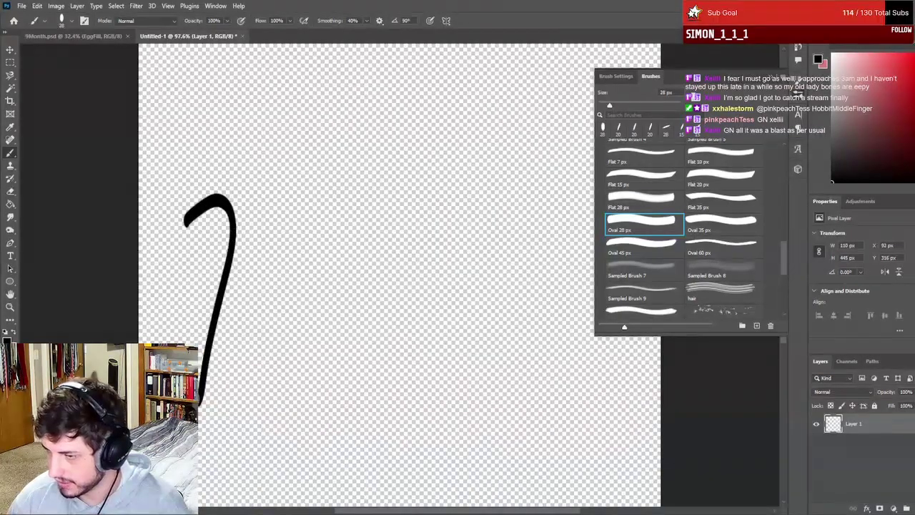
key(ctrl+z)
mouse_move(207, 207)
mouse_down()
mouse_move(218, 200)
mouse_move(240, 348)
mouse_up()
drag(263, 296, 202, 377)
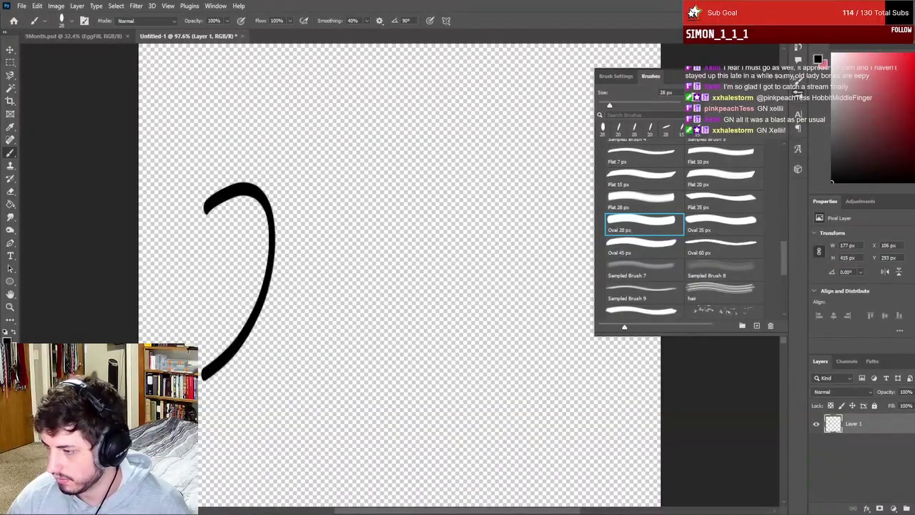
mouse_move(272, 210)
mouse_down()
mouse_move(295, 186)
mouse_move(322, 194)
mouse_move(319, 236)
mouse_up()
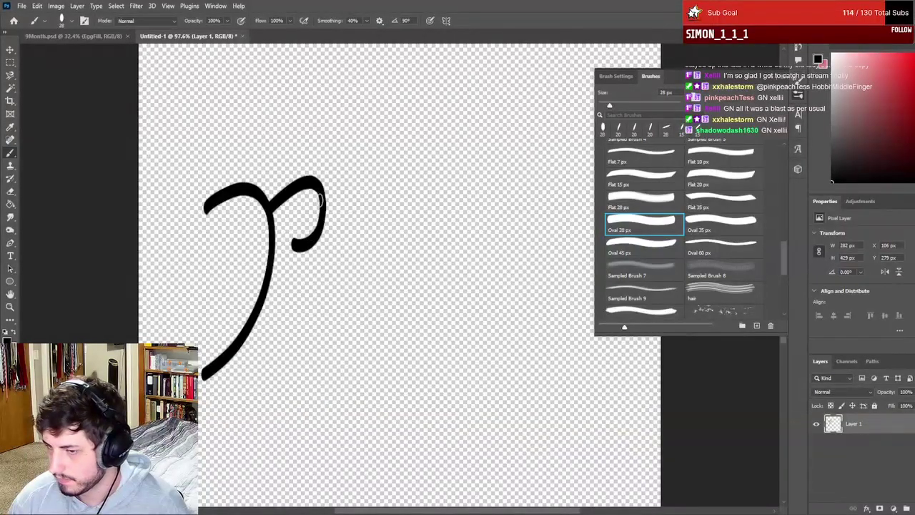
key(ctrl+z)
key(ctrl+z)
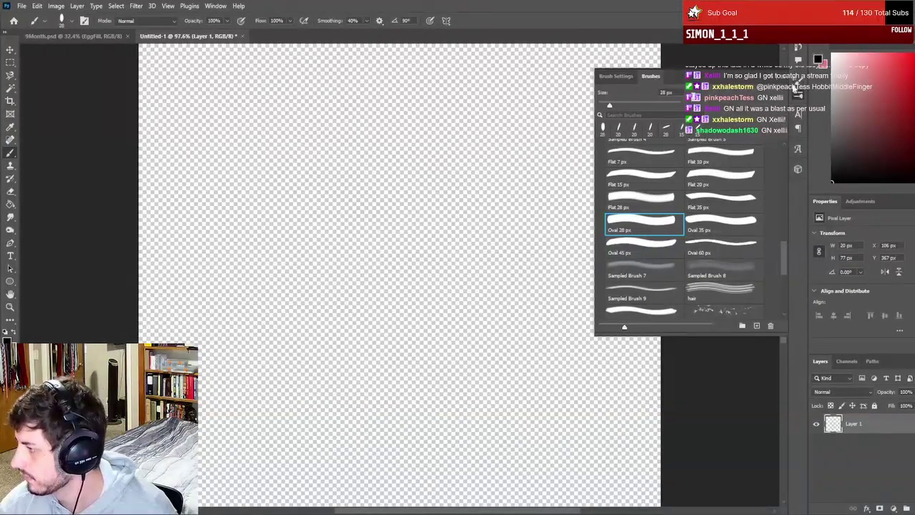
- Enable Shape Dynamics for the brush and set its size jitter control to Pen Pressure
click(796, 86)
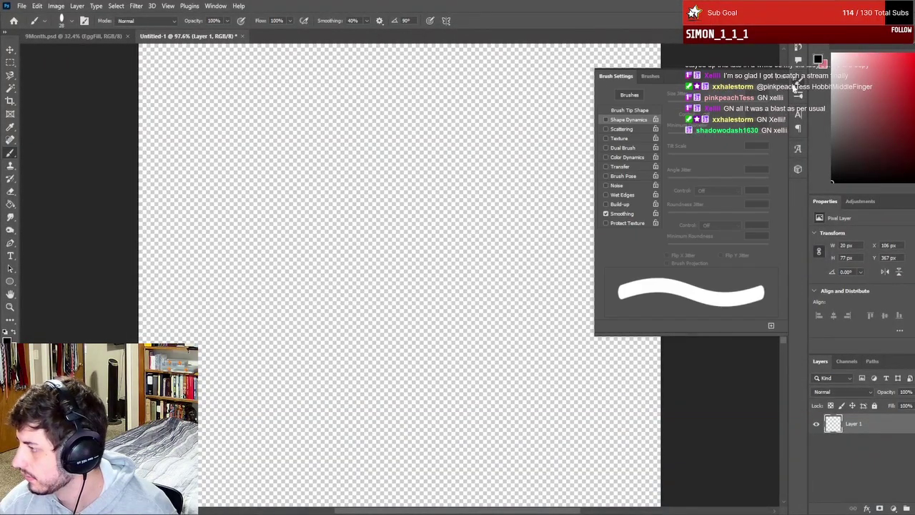
click(606, 120)
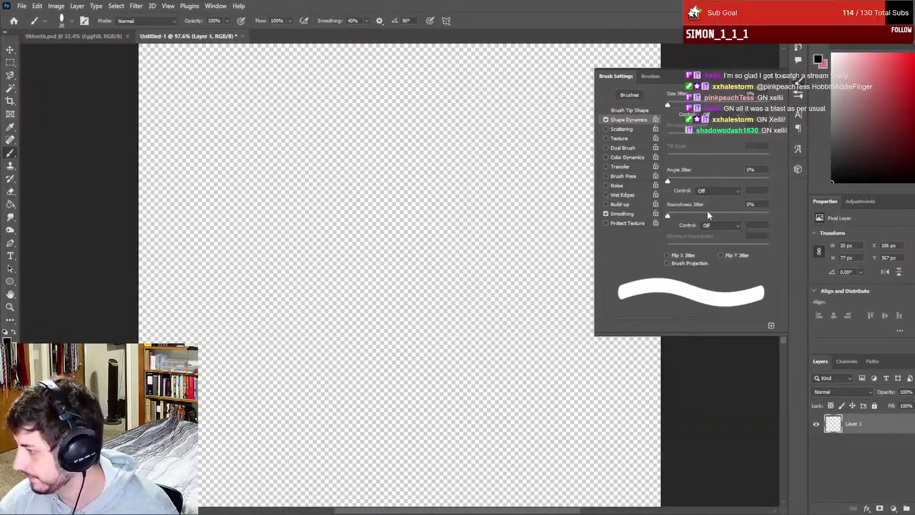
click(709, 116)
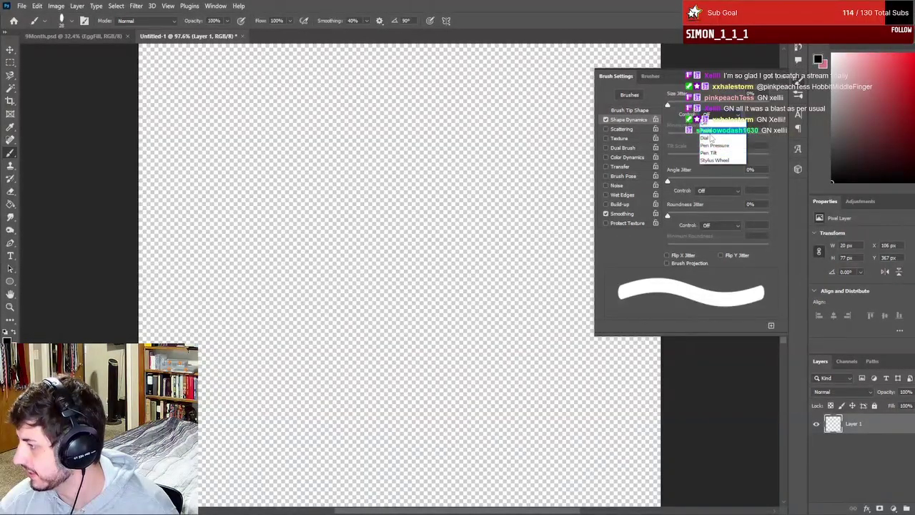
click(713, 147)
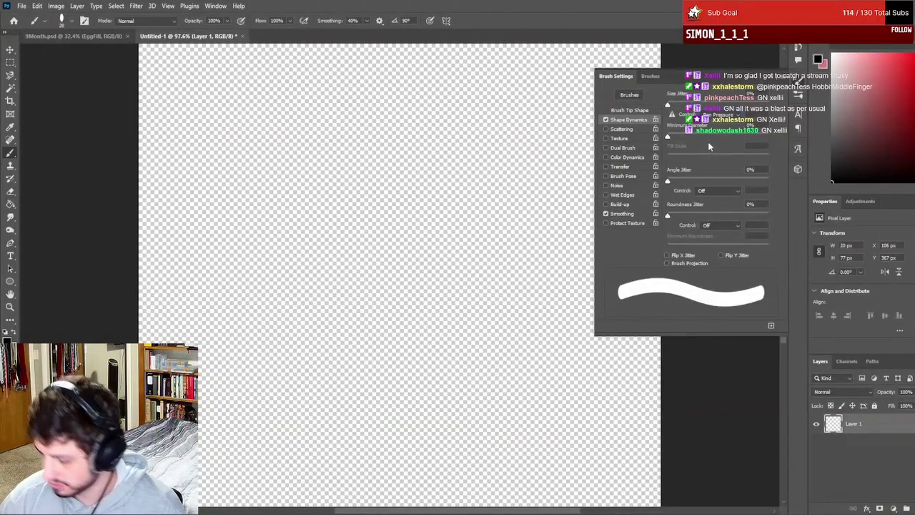
- Draw a long tapered black stem with a hooked top on the canvas, undoing and repeating the stroke until satisfied
mouse_move(204, 192)
mouse_down()
mouse_move(225, 159)
mouse_move(224, 338)
mouse_up()
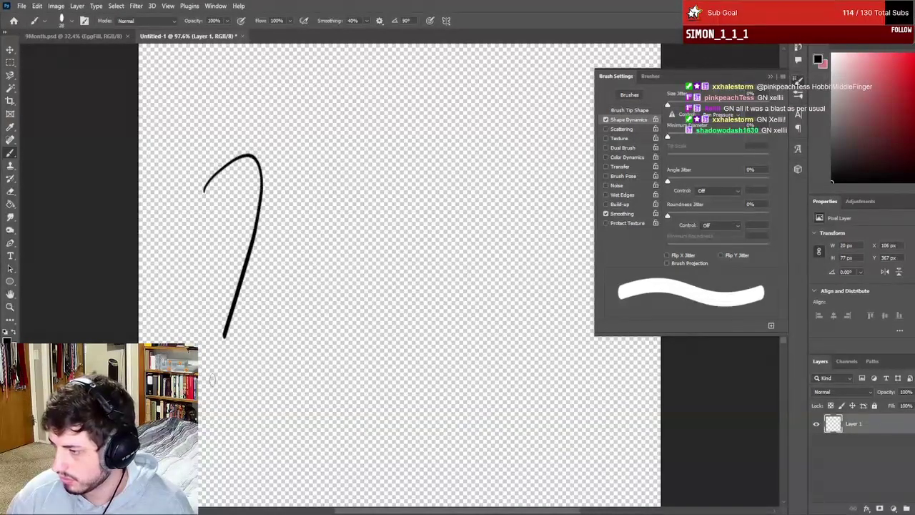
key(ctrl+z)
mouse_move(207, 206)
mouse_down()
mouse_move(254, 178)
mouse_move(247, 259)
mouse_move(206, 379)
mouse_up()
key(ctrl+z)
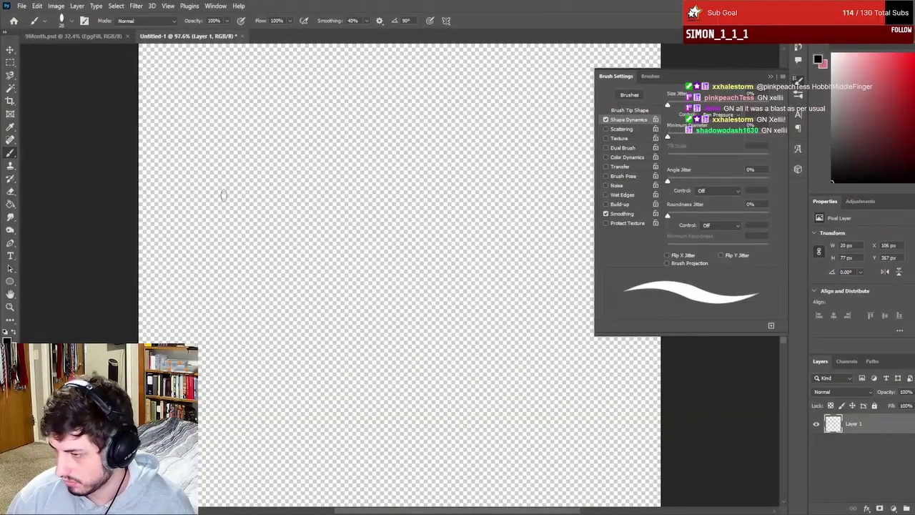
mouse_move(214, 208)
mouse_down()
mouse_move(257, 201)
mouse_move(219, 337)
mouse_up()
key(ctrl+z)
drag(202, 204, 235, 171)
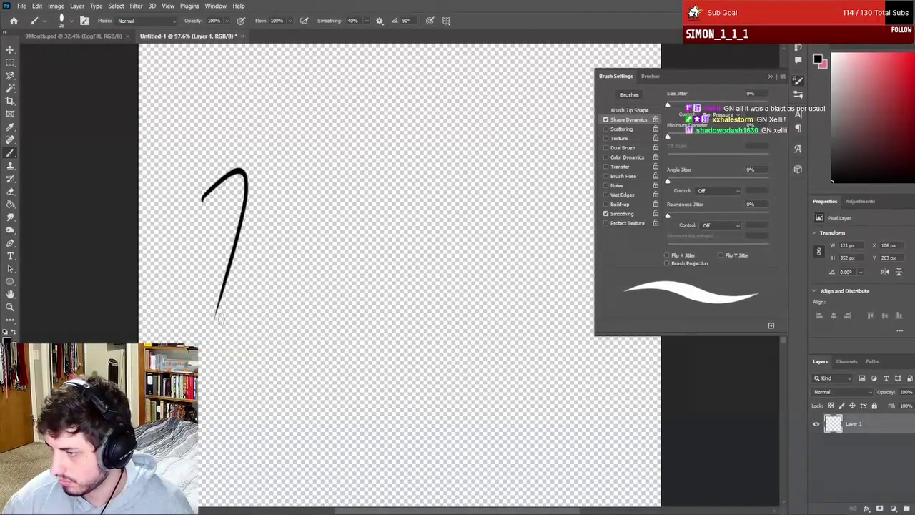
- Add a curved bowl stroke that starts from the upper part of the hooked stem, redoing unsatisfactory attempts
mouse_move(250, 173)
mouse_down()
mouse_move(277, 163)
mouse_move(283, 195)
mouse_move(254, 226)
mouse_up()
key(ctrl+z)
mouse_move(249, 179)
mouse_down()
mouse_move(278, 165)
mouse_move(256, 231)
mouse_up()
key(ctrl+z)
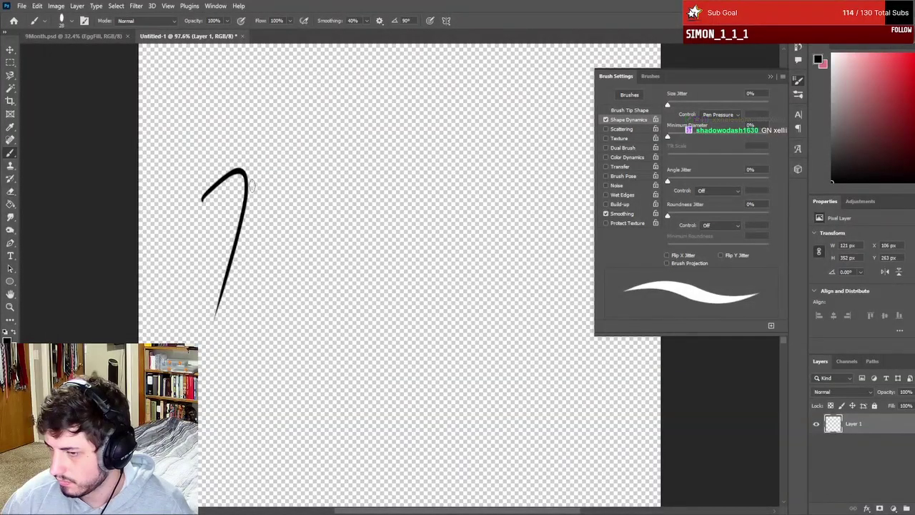
mouse_move(251, 178)
mouse_down()
mouse_move(264, 167)
mouse_move(285, 215)
mouse_move(268, 222)
mouse_up()
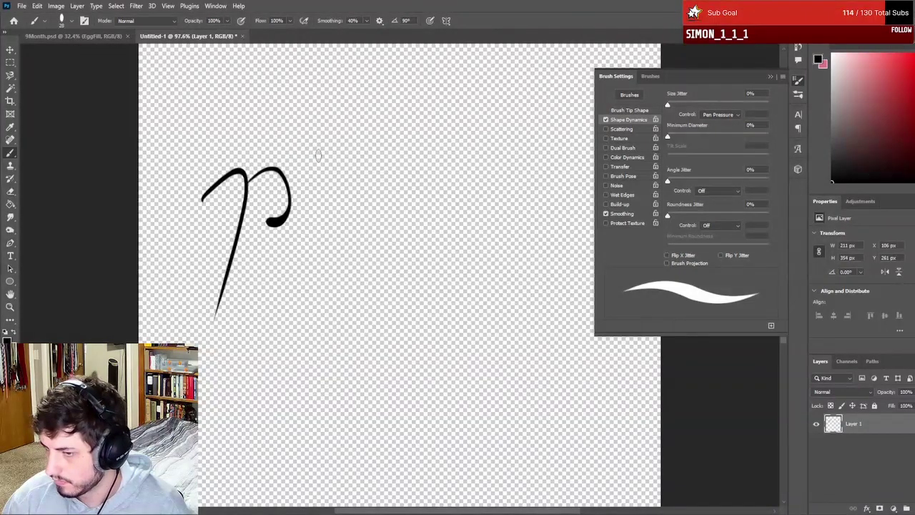
- Paint a smaller S-like symbol with a curled top beside the stem and bowl, redoing unsatisfactory strokes
mouse_move(312, 165)
mouse_down()
mouse_move(344, 152)
mouse_move(330, 138)
mouse_move(303, 176)
mouse_move(302, 200)
mouse_up()
key(ctrl+z)
mouse_move(323, 165)
mouse_down()
mouse_move(343, 135)
mouse_move(311, 184)
mouse_move(335, 185)
mouse_move(330, 215)
mouse_up()
key(ctrl+z)
mouse_move(329, 147)
mouse_down()
mouse_move(352, 148)
mouse_move(347, 126)
mouse_move(319, 155)
mouse_move(348, 143)
mouse_move(348, 126)
mouse_move(314, 169)
mouse_move(329, 161)
mouse_move(339, 169)
mouse_move(324, 205)
mouse_up()
key(ctrl+z)
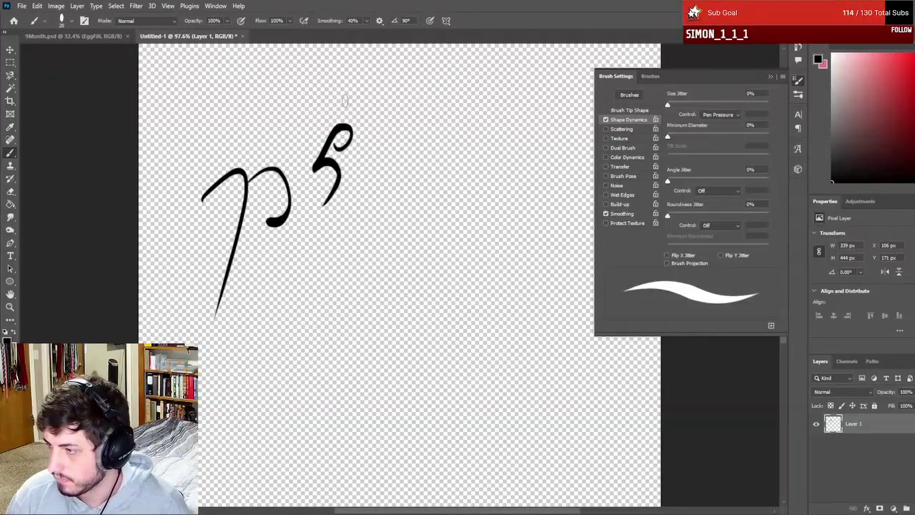
- Try out a small curled stroke above the S-like symbol, and undo it
mouse_move(321, 123)
mouse_down()
mouse_move(327, 111)
mouse_move(309, 113)
mouse_move(314, 136)
mouse_up()
key(ctrl+z)
mouse_move(323, 111)
mouse_down()
mouse_move(295, 156)
mouse_move(312, 155)
mouse_up()
key(ctrl+z)
mouse_move(321, 117)
mouse_down()
mouse_move(313, 96)
mouse_move(299, 146)
mouse_up()
key(ctrl+z)
mouse_move(328, 119)
mouse_down()
mouse_move(310, 127)
mouse_move(317, 96)
mouse_move(306, 127)
mouse_up()
key(ctrl+z)
key(ctrl+z)
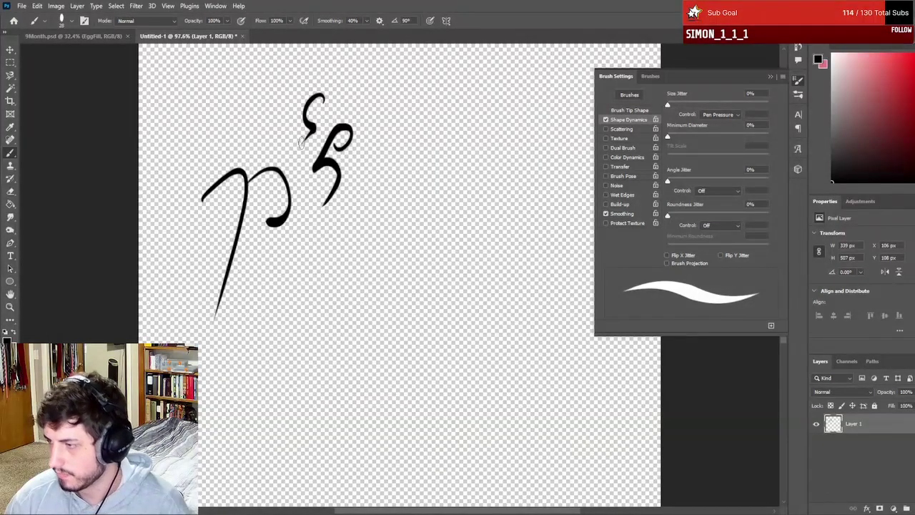
scroll(254, 218, down, 6)
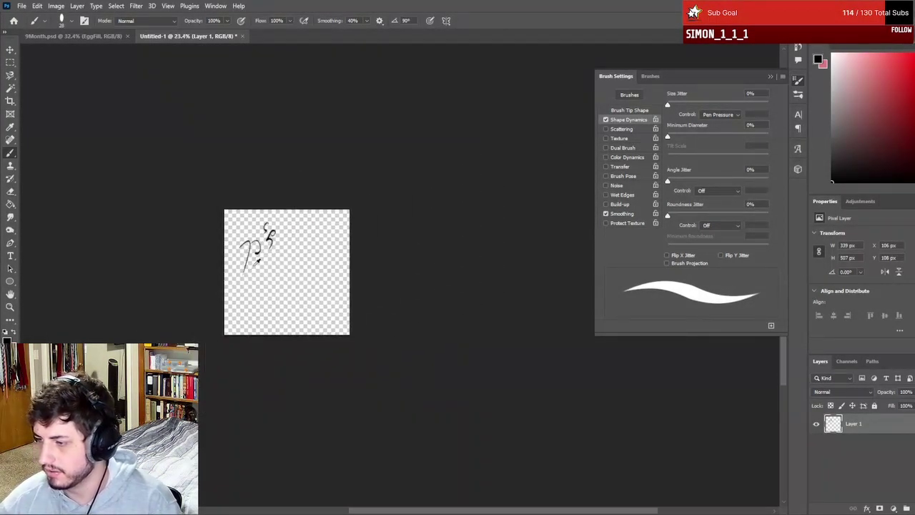
scroll(257, 259, up, 6)
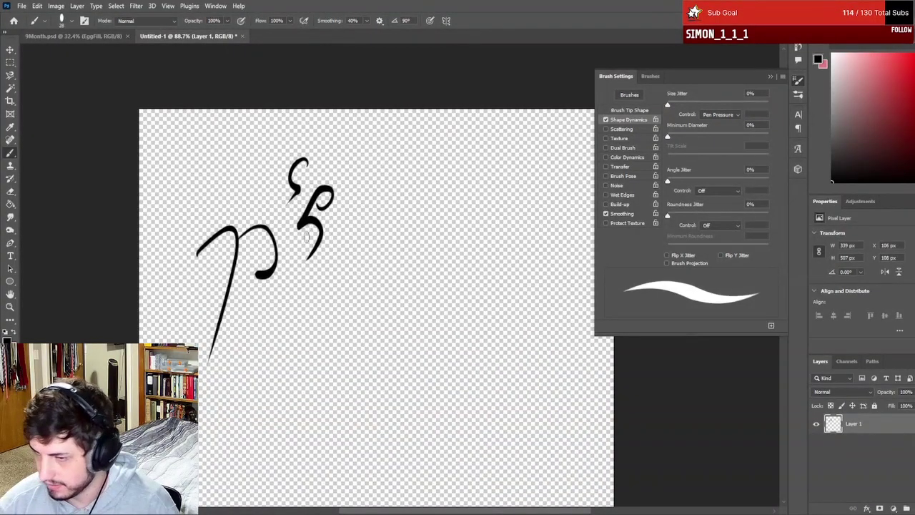
key(ctrl+z)
- Paint a small curled mark with a tapered tail just above and left of the S-like symbol, repeating the stroke until satisfied
scroll(309, 175, up, 3)
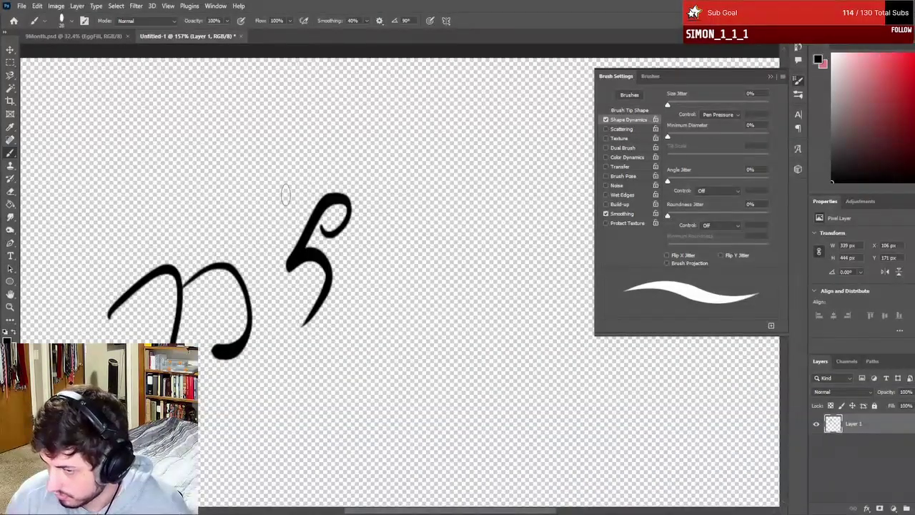
mouse_move(292, 175)
mouse_down()
mouse_move(259, 200)
mouse_move(279, 213)
mouse_move(261, 233)
mouse_up()
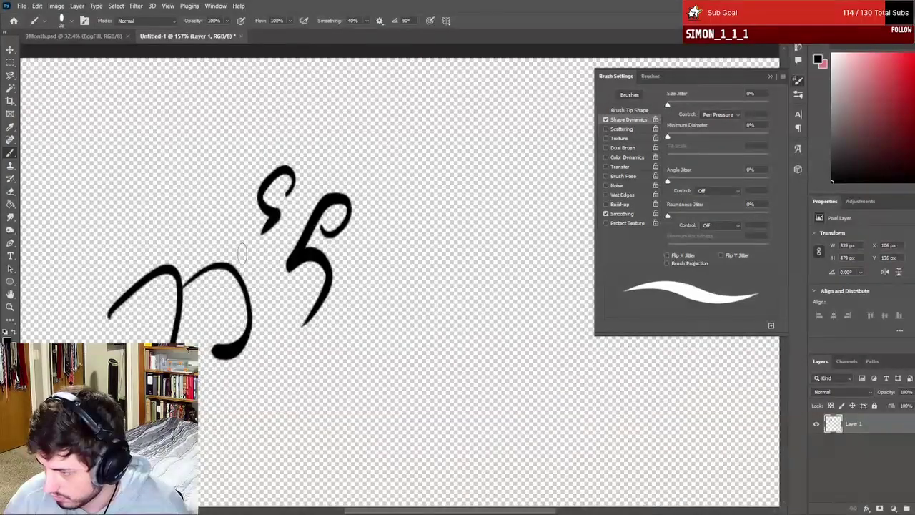
key(ctrl+z)
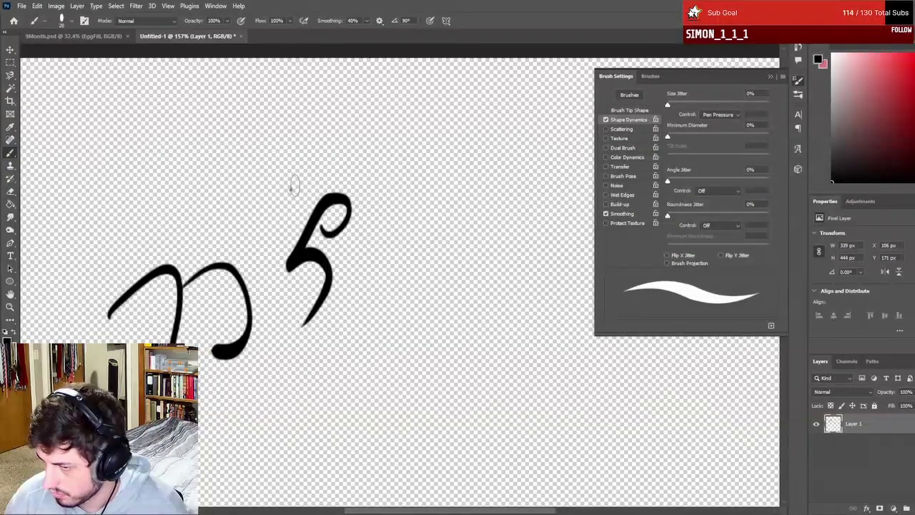
mouse_move(286, 156)
mouse_down()
mouse_move(271, 184)
mouse_move(294, 207)
mouse_move(236, 254)
mouse_up()
key(ctrl+z)
mouse_move(299, 183)
mouse_down()
mouse_move(286, 149)
mouse_move(289, 202)
mouse_move(286, 147)
mouse_move(265, 237)
mouse_up()
key(ctrl+z)
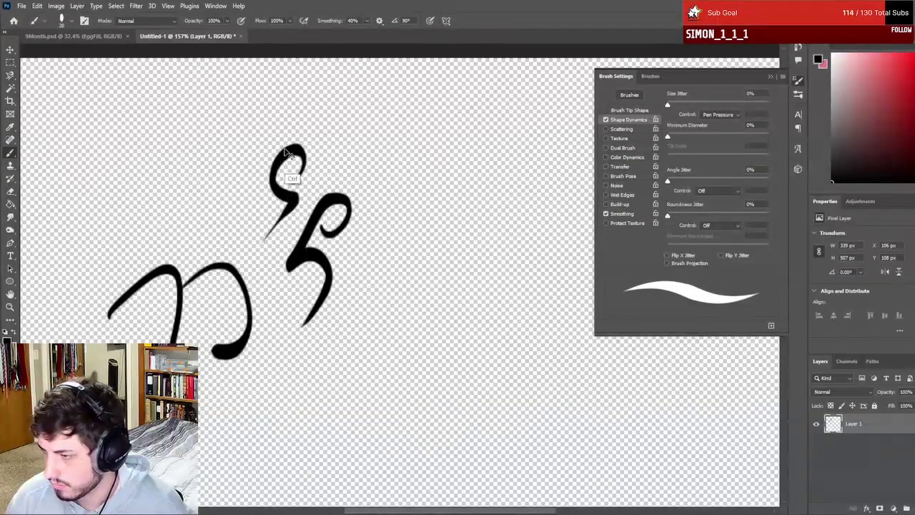
key(ctrl+z)
mouse_move(299, 169)
mouse_down()
mouse_move(276, 154)
mouse_move(270, 187)
mouse_move(300, 201)
mouse_move(240, 233)
mouse_up()
key(ctrl+z)
mouse_move(302, 174)
mouse_down()
mouse_move(271, 182)
mouse_move(290, 203)
mouse_move(259, 243)
mouse_up()
key(ctrl+z)
mouse_move(301, 174)
mouse_down()
mouse_move(285, 155)
mouse_move(278, 181)
mouse_move(309, 191)
mouse_move(273, 224)
mouse_up()
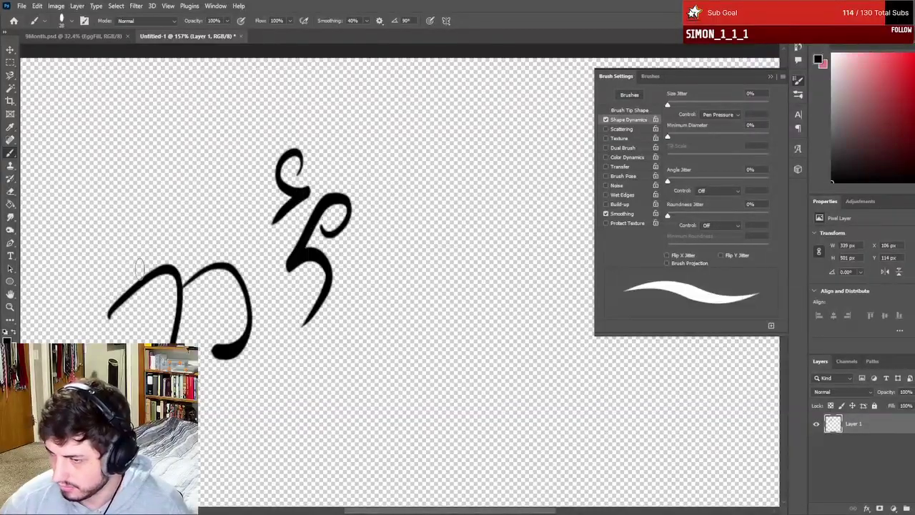
- Erase the hooked stem and its curved bowl, keeping the two small curled symbols
scroll(117, 290, down, 3)
scroll(116, 290, down, 1)
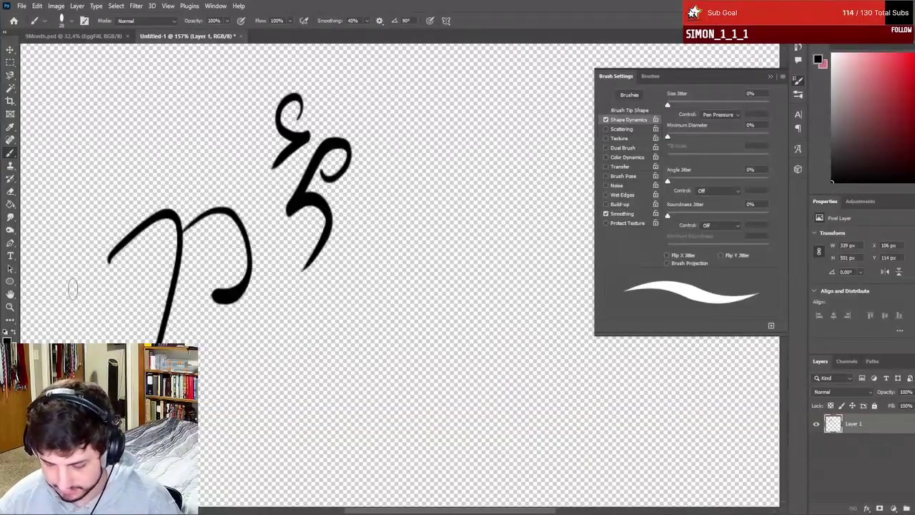
mouse_move(109, 265)
mouse_down()
mouse_move(161, 231)
mouse_move(120, 255)
mouse_move(137, 233)
mouse_move(88, 268)
mouse_move(156, 221)
mouse_move(173, 284)
mouse_move(170, 254)
mouse_move(185, 246)
mouse_move(161, 336)
mouse_up()
key(e)
mouse_move(247, 283)
mouse_down()
mouse_move(190, 279)
mouse_move(245, 278)
mouse_move(204, 200)
mouse_move(229, 215)
mouse_up()
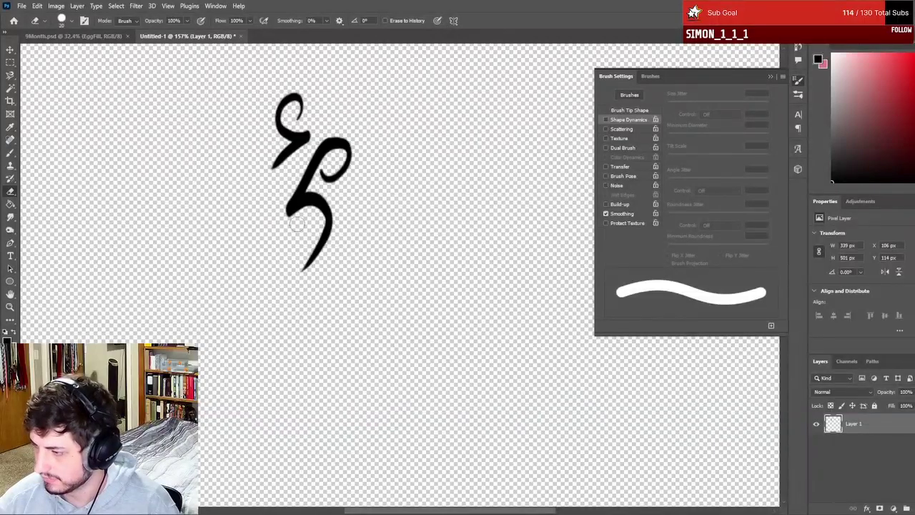
- Switch back to the Brush tool and set the Shape Dynamics minimum diameter to 0%
key(b)
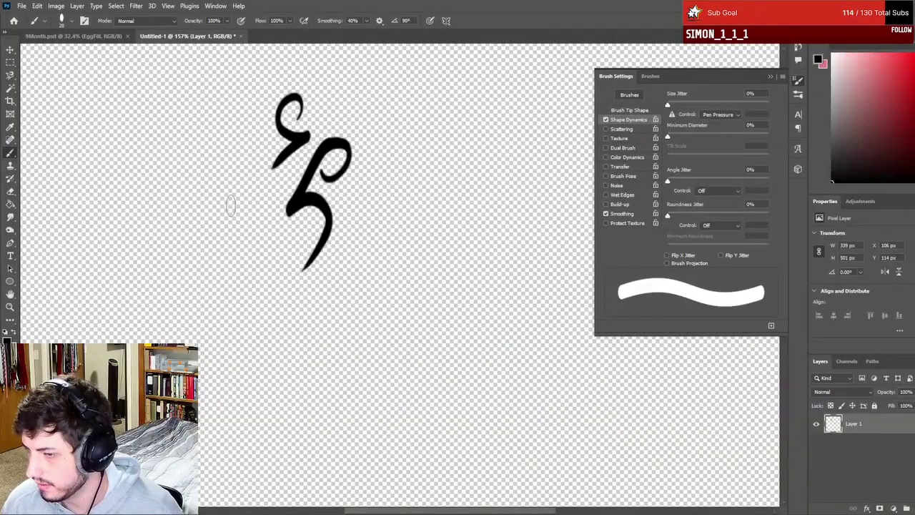
mouse_move(228, 204)
mouse_down()
mouse_move(249, 195)
mouse_move(248, 226)
mouse_move(178, 340)
mouse_up()
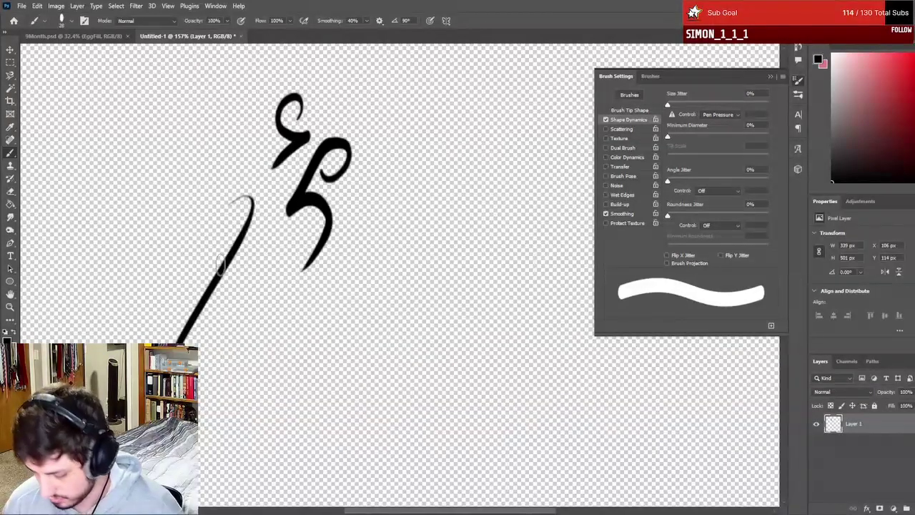
key(ctrl+z)
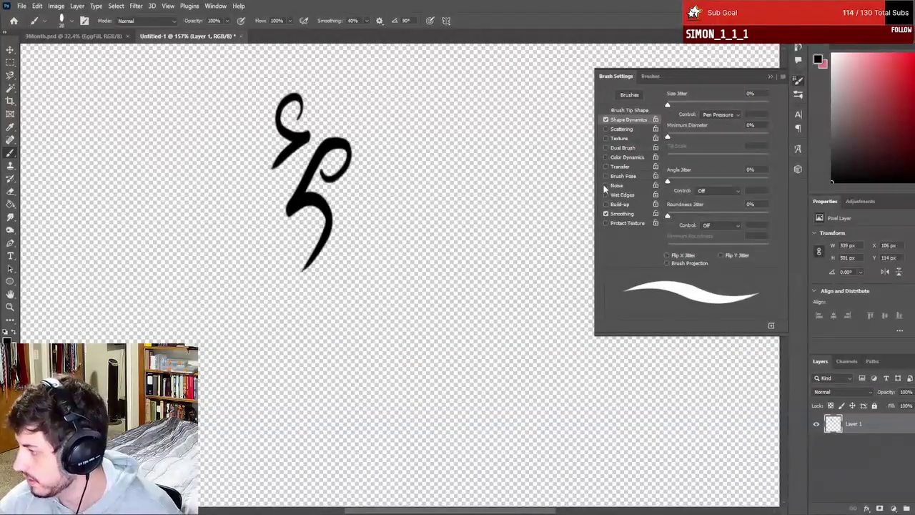
mouse_move(669, 138)
mouse_down()
mouse_move(679, 139)
mouse_move(663, 142)
mouse_up()
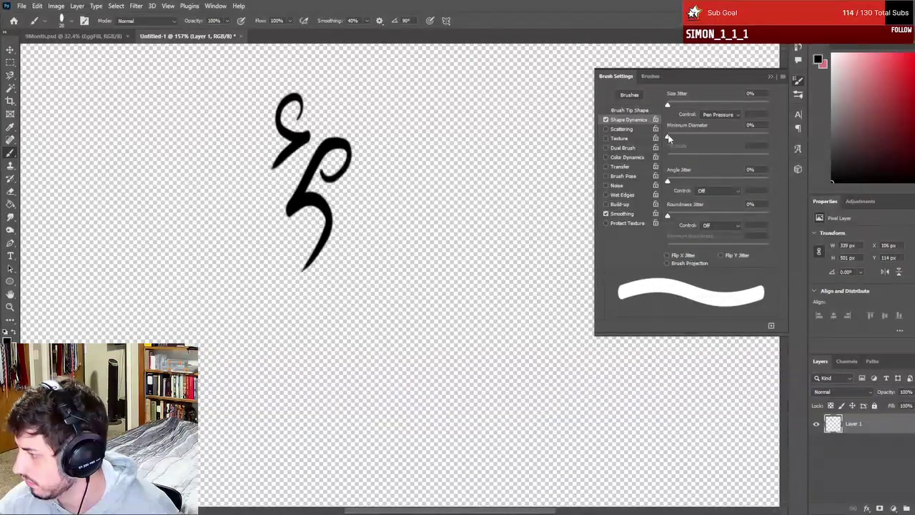
- Paint a new long curved stem with a small hooked top left of the curled symbols, repeating the stroke until satisfied
mouse_move(135, 265)
mouse_down()
mouse_move(182, 235)
mouse_move(169, 344)
mouse_up()
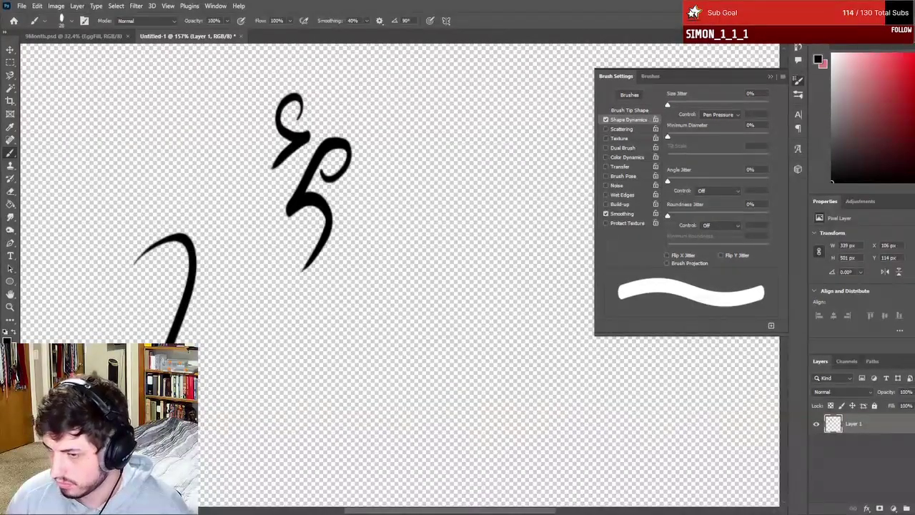
key(ctrl+z)
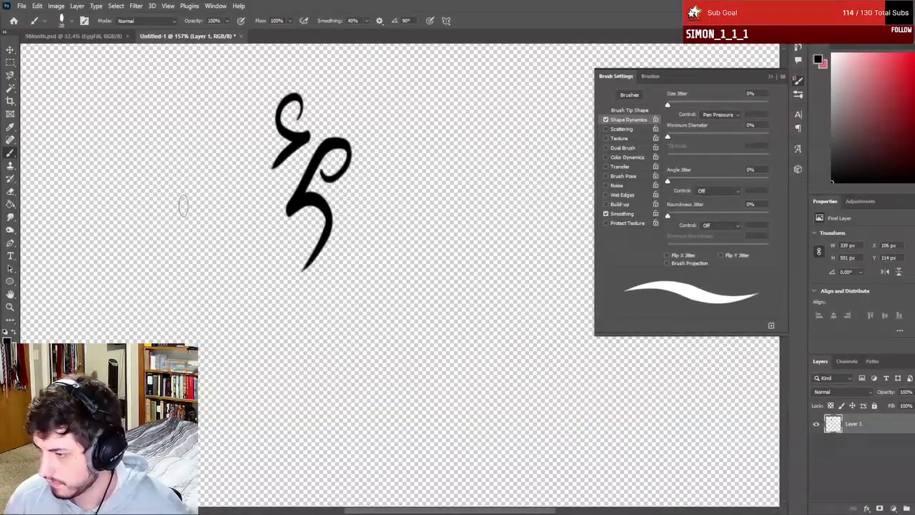
mouse_move(181, 212)
mouse_down()
mouse_move(212, 213)
mouse_move(153, 339)
mouse_up()
key(ctrl+z)
mouse_move(188, 204)
mouse_down()
mouse_move(208, 189)
mouse_move(163, 345)
mouse_up()
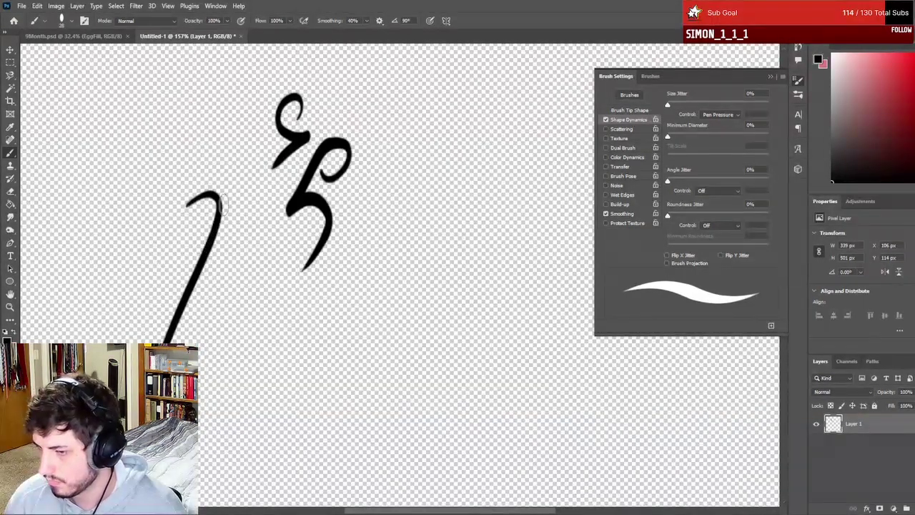
key(ctrl+z)
mouse_move(190, 203)
mouse_down()
mouse_move(210, 261)
mouse_move(147, 337)
mouse_up()
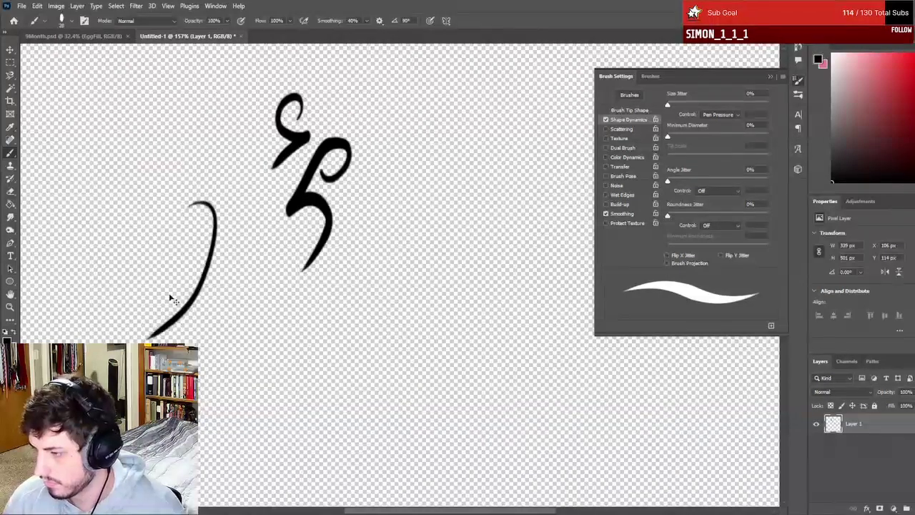
key(ctrl+z)
mouse_move(186, 202)
mouse_down()
mouse_move(179, 326)
mouse_move(160, 342)
mouse_up()
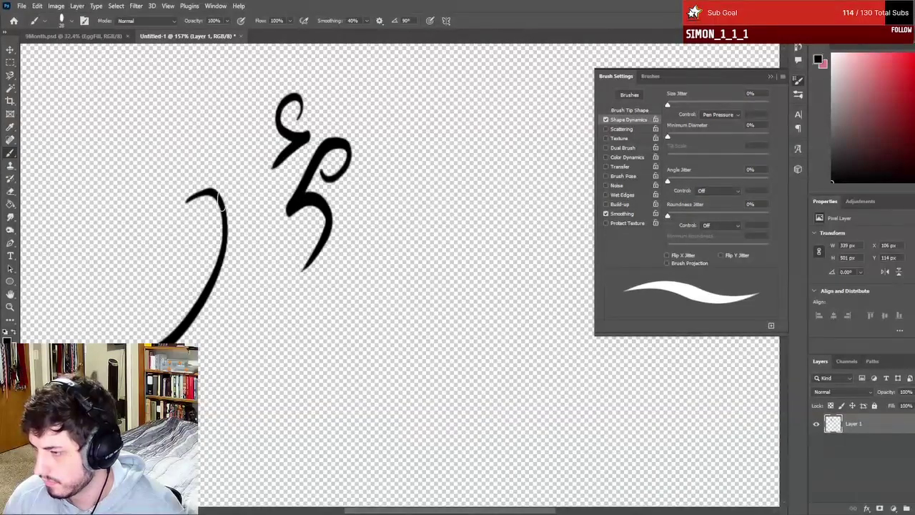
- Add a small rounded bowl stroke branching from the top of the new stem, redoing unsatisfactory attempts
drag(250, 184, 239, 242)
key(ctrl+z)
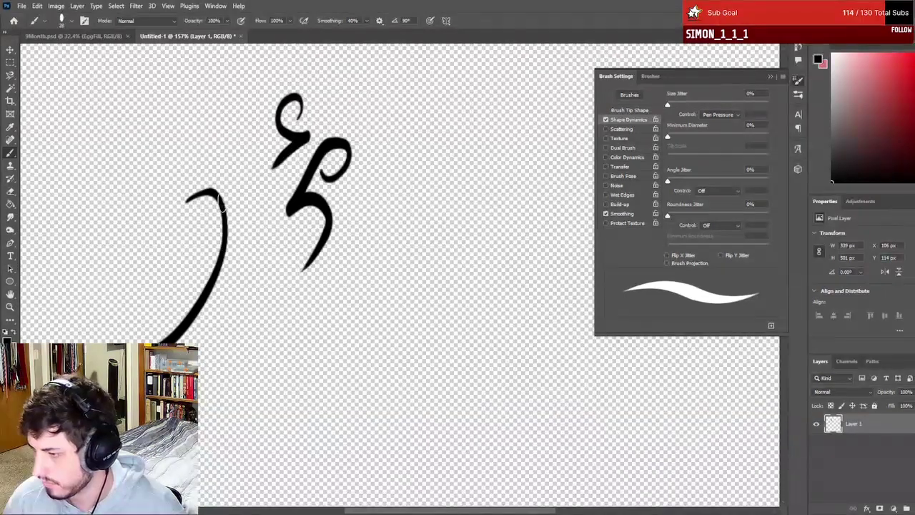
drag(254, 204, 243, 249)
key(ctrl+z)
mouse_move(254, 189)
mouse_down()
mouse_move(266, 209)
mouse_move(249, 259)
mouse_up()
key(ctrl+z)
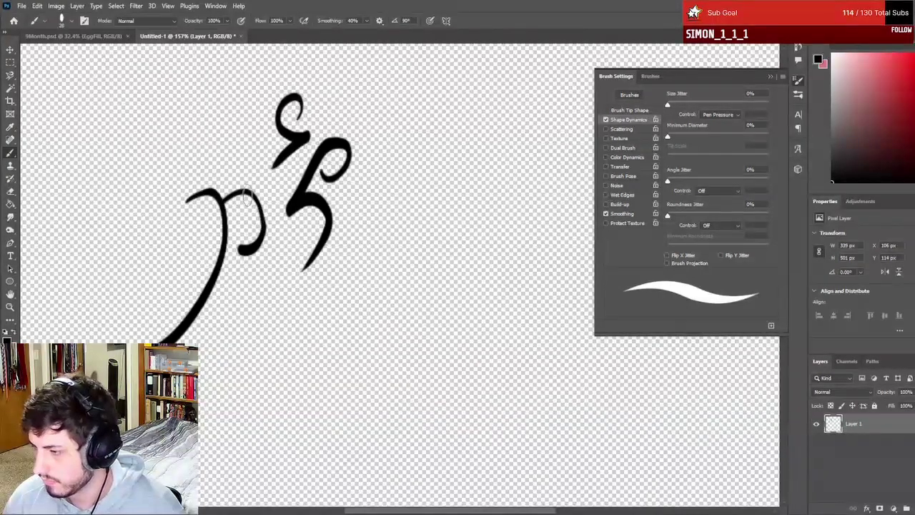
mouse_move(224, 204)
mouse_down()
mouse_move(245, 191)
mouse_move(259, 244)
mouse_move(270, 225)
mouse_move(251, 190)
mouse_move(259, 242)
mouse_up()
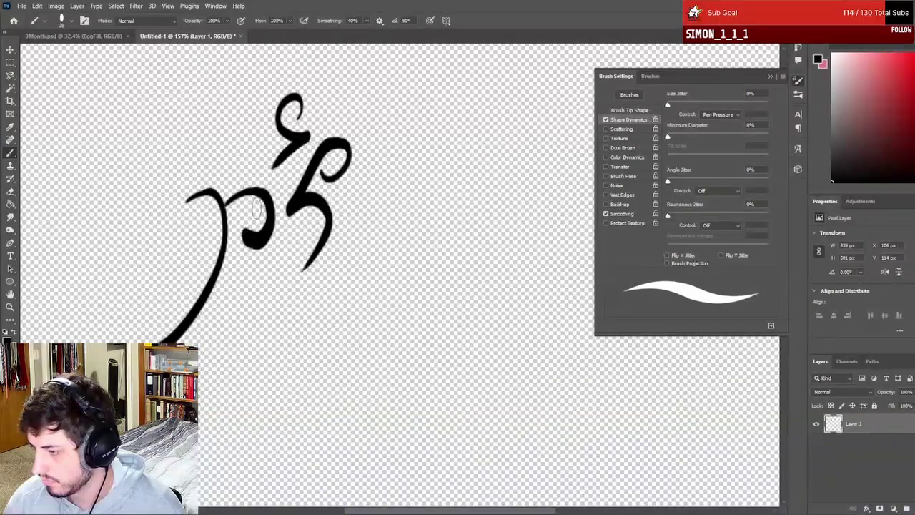
key(ctrl+z)
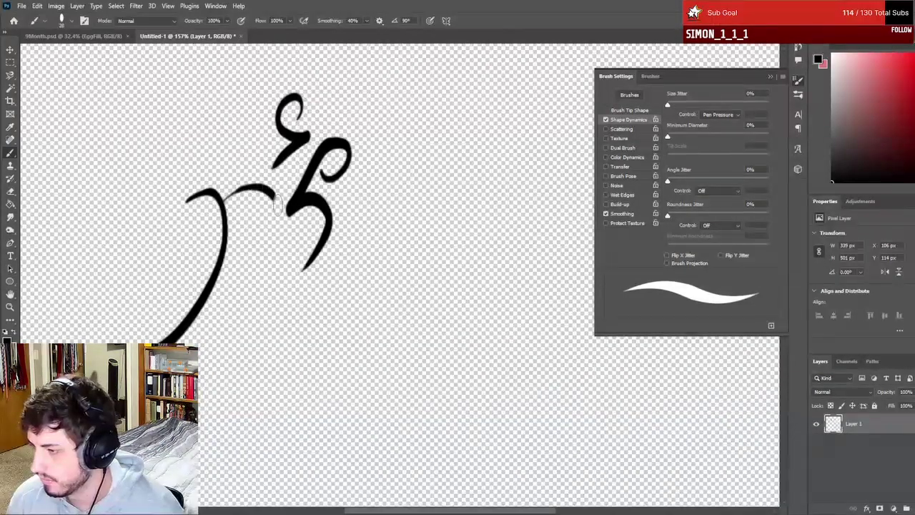
mouse_move(277, 203)
mouse_down()
mouse_move(270, 241)
mouse_move(248, 213)
mouse_up()
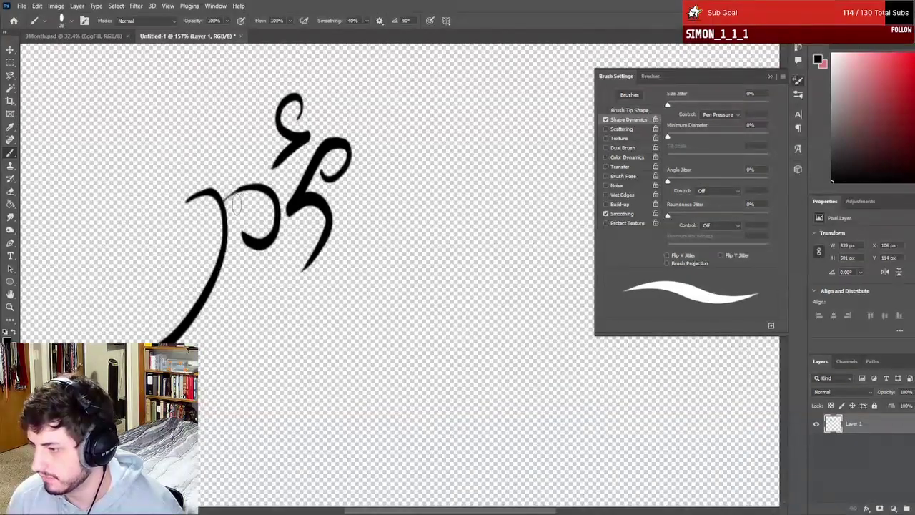
key(ctrl+z)
mouse_move(214, 192)
mouse_down()
mouse_move(273, 211)
mouse_move(243, 236)
mouse_up()
key(ctrl+z)
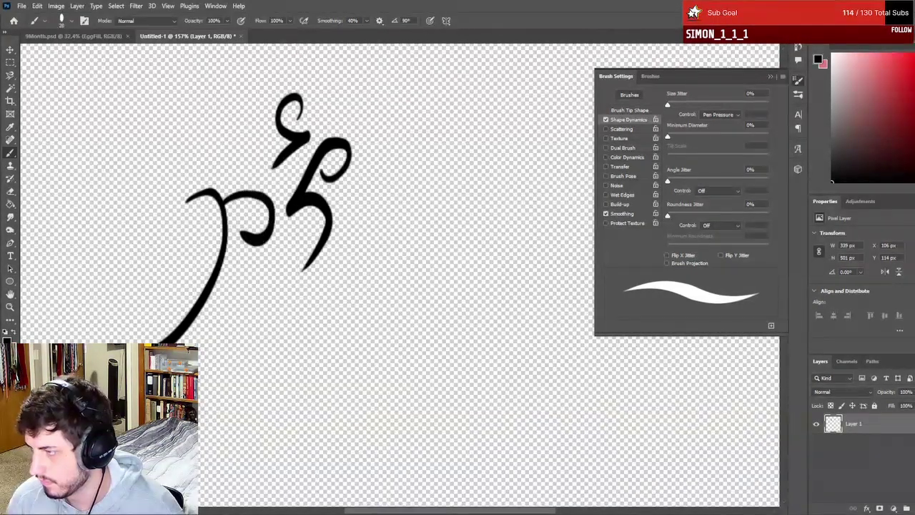
key(ctrl+z)
key(ctrl+z)
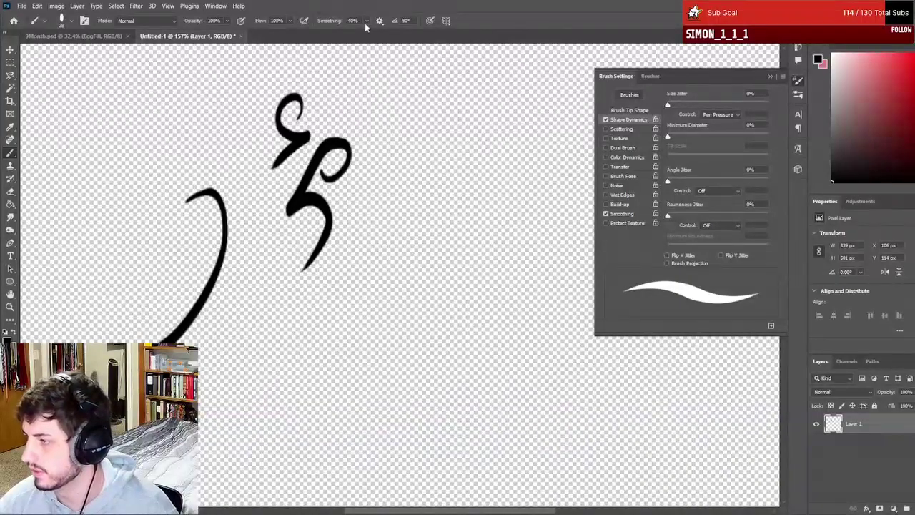
- Raise the brush smoothing to 82% and paint a rounded bowl stroke curling inward from the top of the long stem
drag(386, 36, 390, 15)
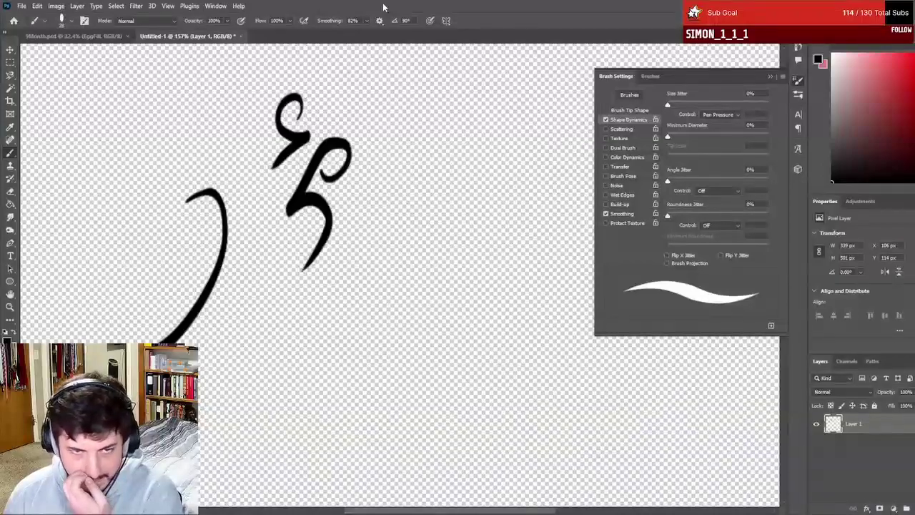
mouse_move(222, 206)
mouse_down()
mouse_move(235, 198)
mouse_move(263, 215)
mouse_move(244, 193)
mouse_move(270, 226)
mouse_move(251, 256)
mouse_move(243, 213)
mouse_up()
key(ctrl+z)
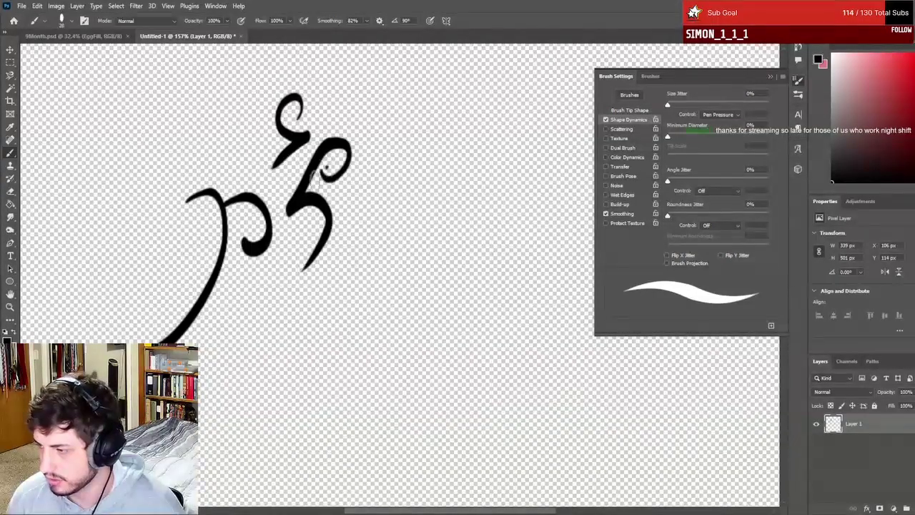
- Retouch the inner end of the curl on the larger curled symbol, redoing the stroke once
drag(328, 163, 330, 187)
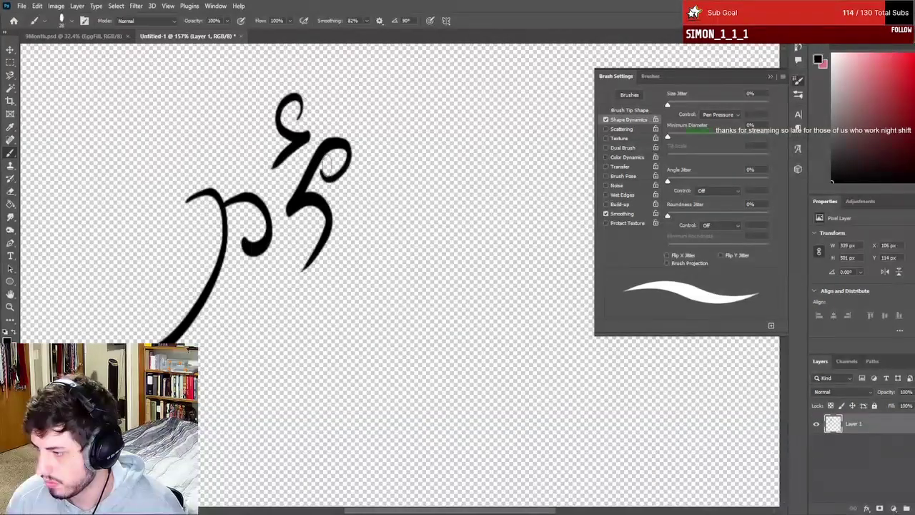
key(ctrl+z)
drag(323, 166, 329, 188)
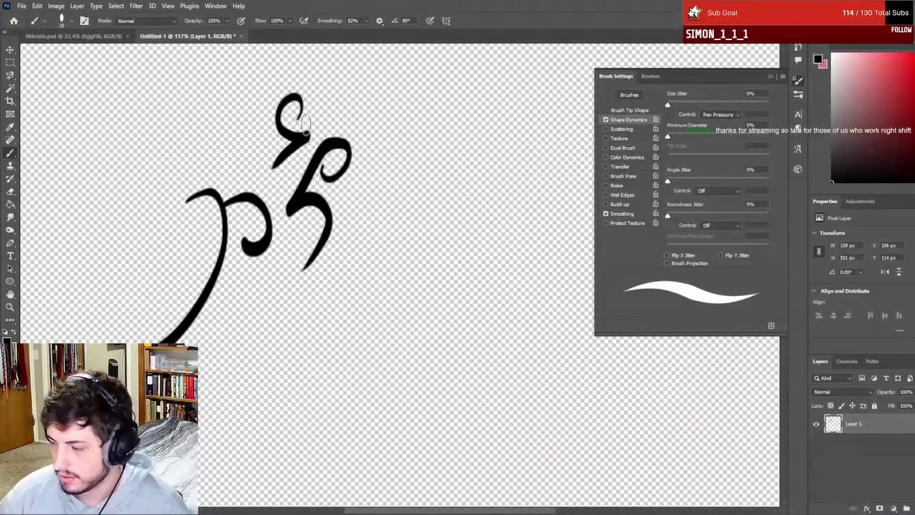
- Move the whole lettering into the lower-right corner of the canvas
scroll(306, 123, down, 10)
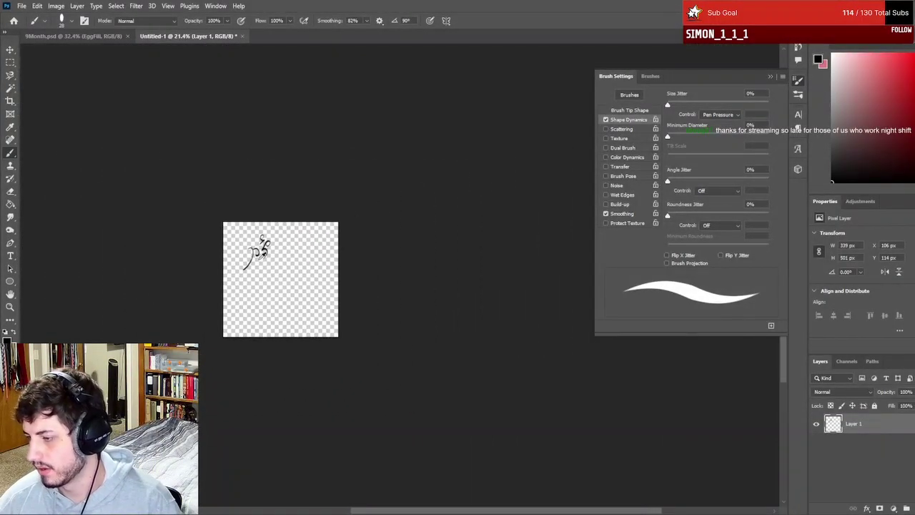
scroll(262, 254, up, 10)
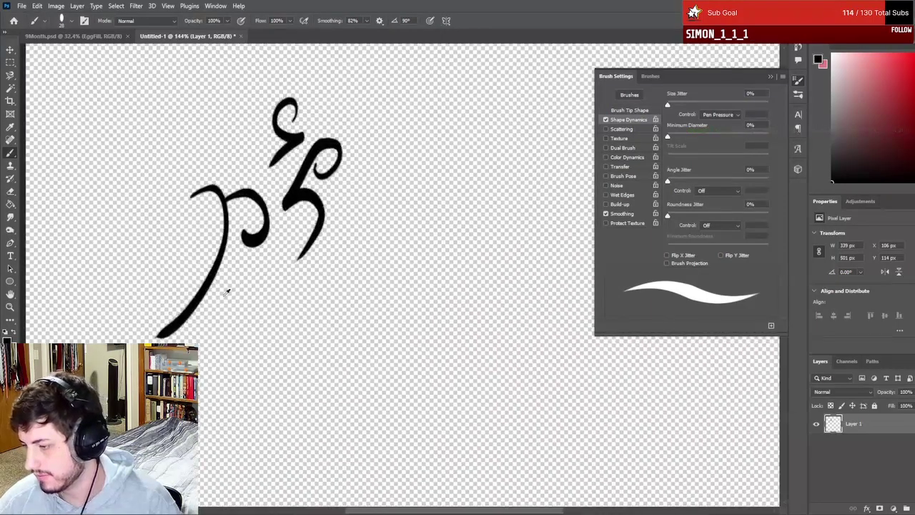
scroll(215, 300, up, 2)
scroll(214, 302, down, 3)
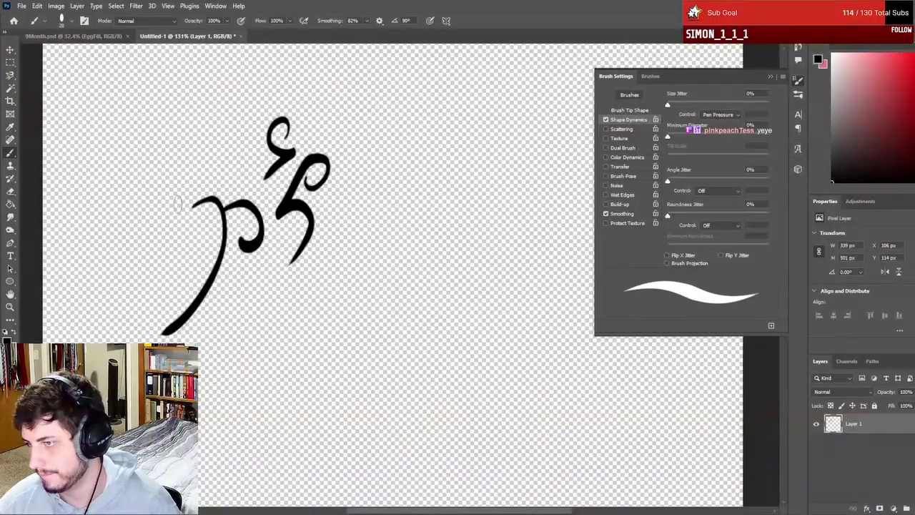
scroll(219, 226, down, 5)
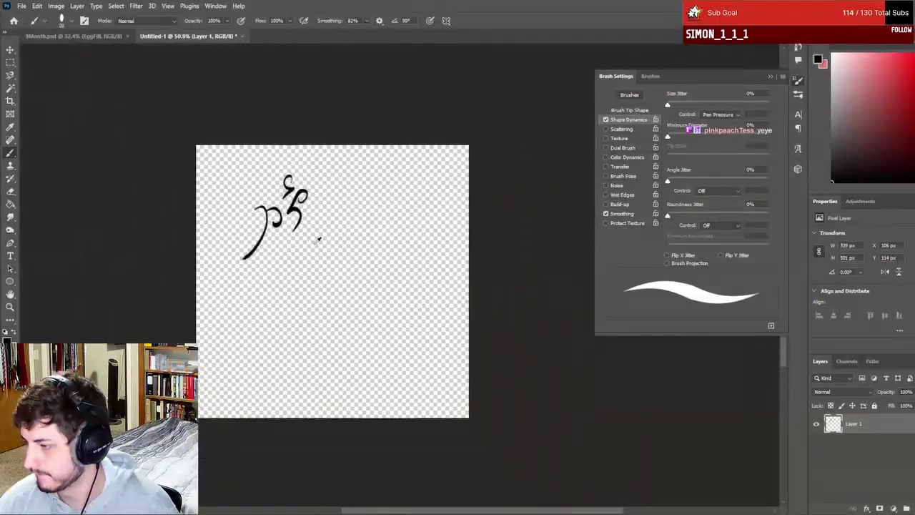
mouse_move(268, 242)
mouse_down()
mouse_move(404, 393)
mouse_move(424, 393)
mouse_up()
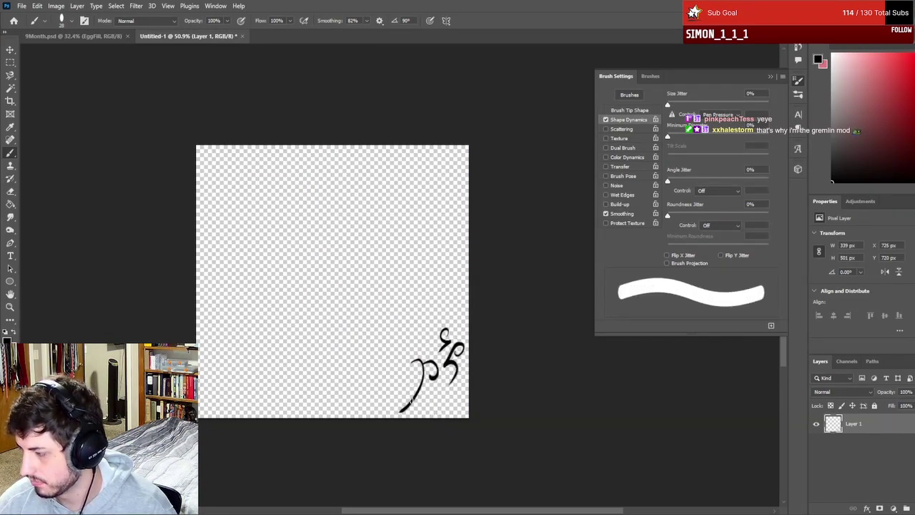
- Add a thick black Stroke layer effect to Layer 1 so the lettering is outlined
click(865, 508)
key(Escape)
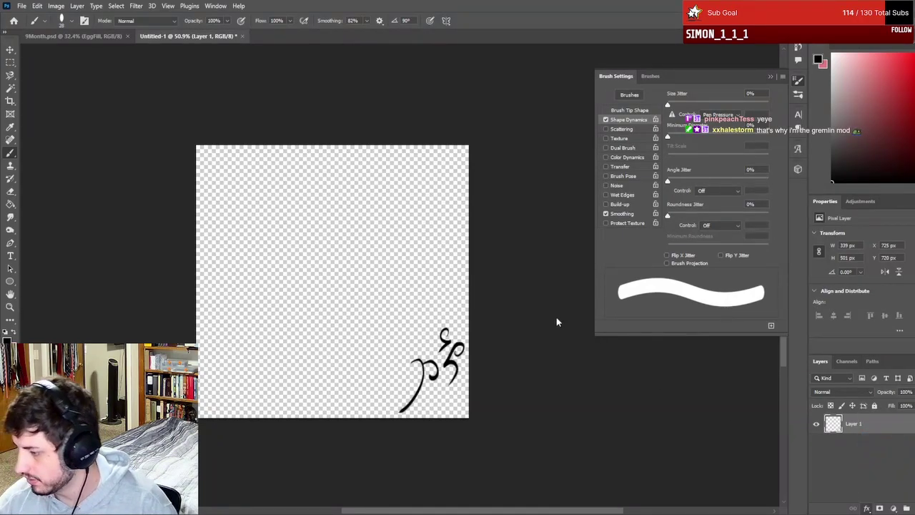
key(Return)
key(h)
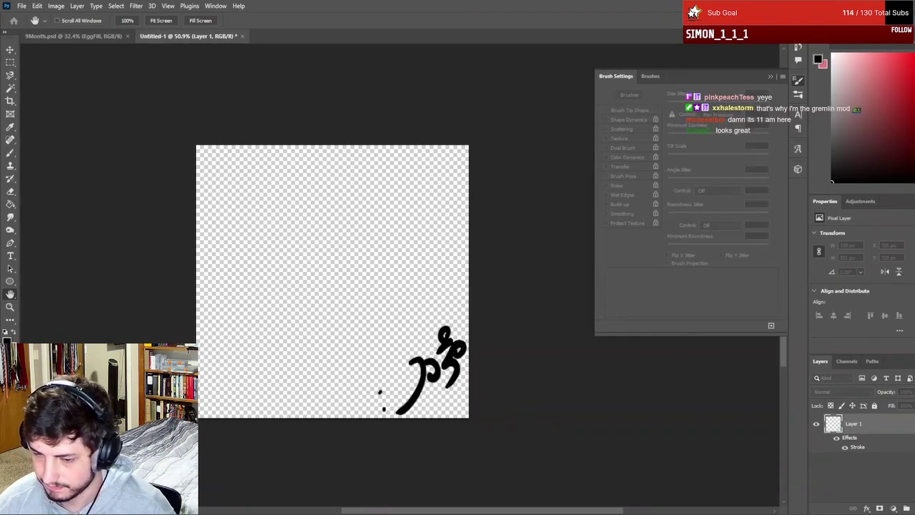
- Erase the two stray dots beside the lower end of the long stem
key(b)
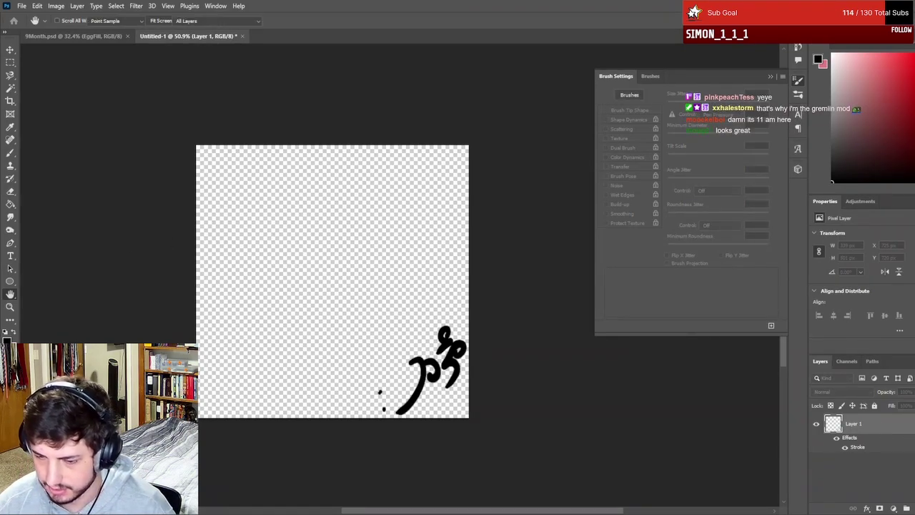
scroll(411, 429, up, 5)
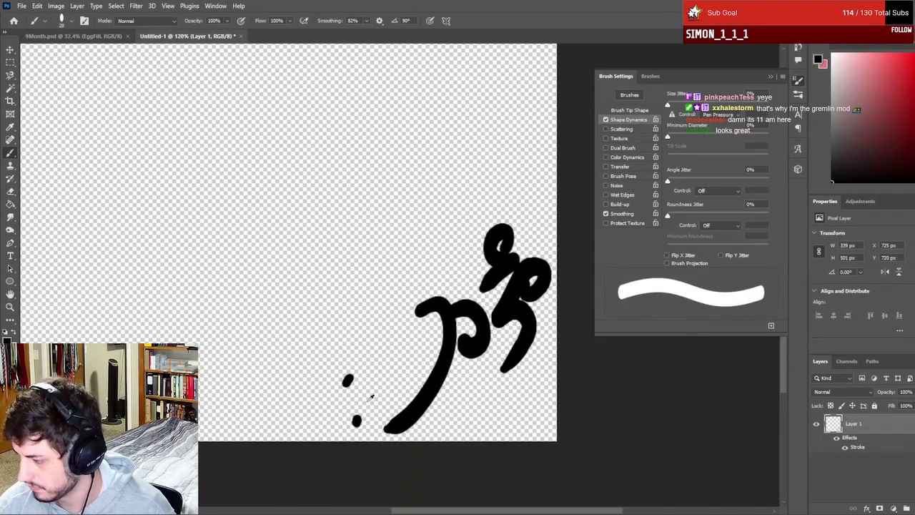
key(e)
click(345, 422)
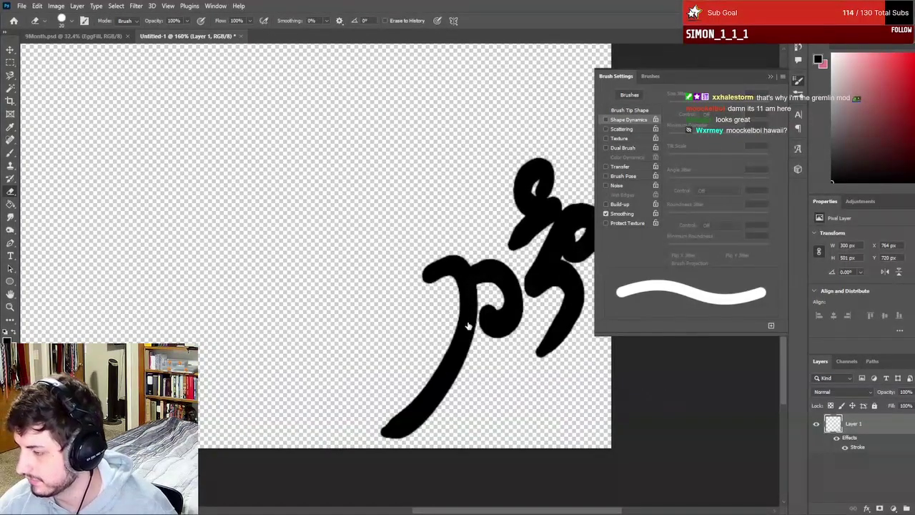
- Open Layer 1's layer style and enable a Gradient Overlay effect on the lettering
key(h)
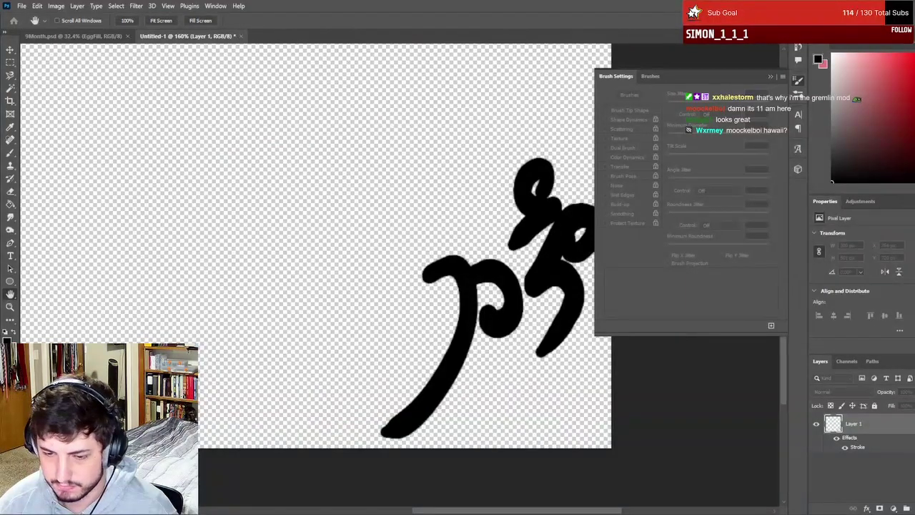
drag(0, 261, 302, 73)
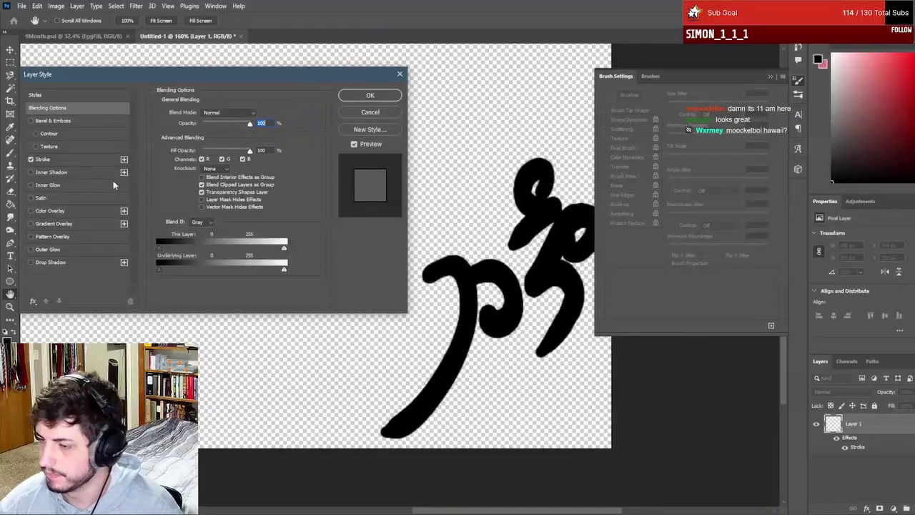
click(31, 224)
click(51, 223)
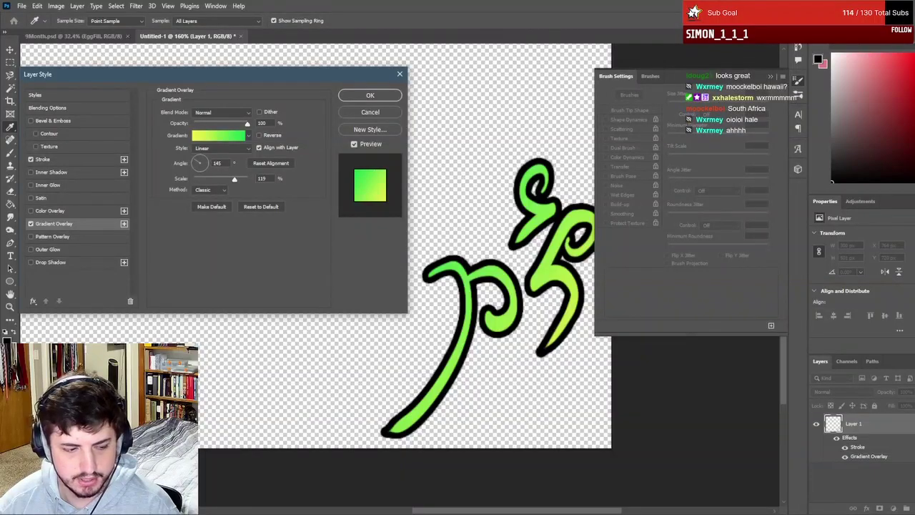
- Open the overlay's gradient for editing and expand the Grays preset group
click(218, 135)
drag(49, 158, 306, 95)
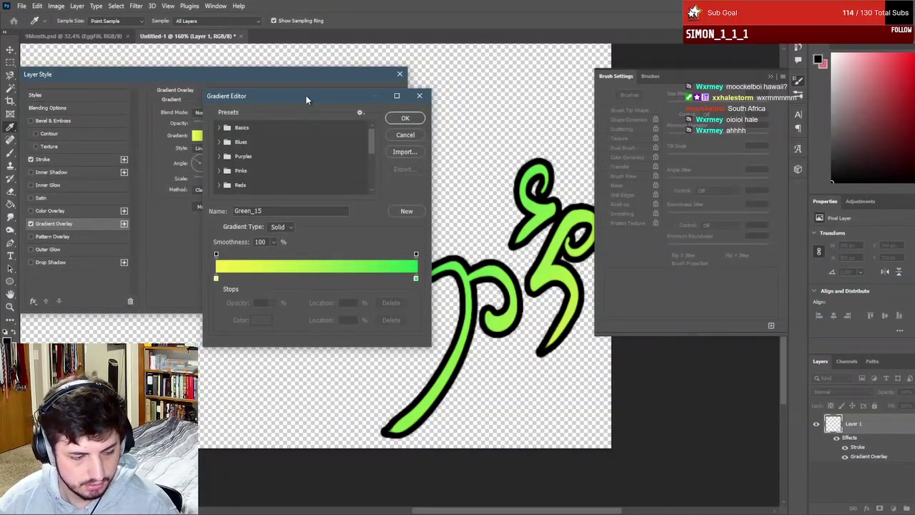
drag(306, 95, 190, 97)
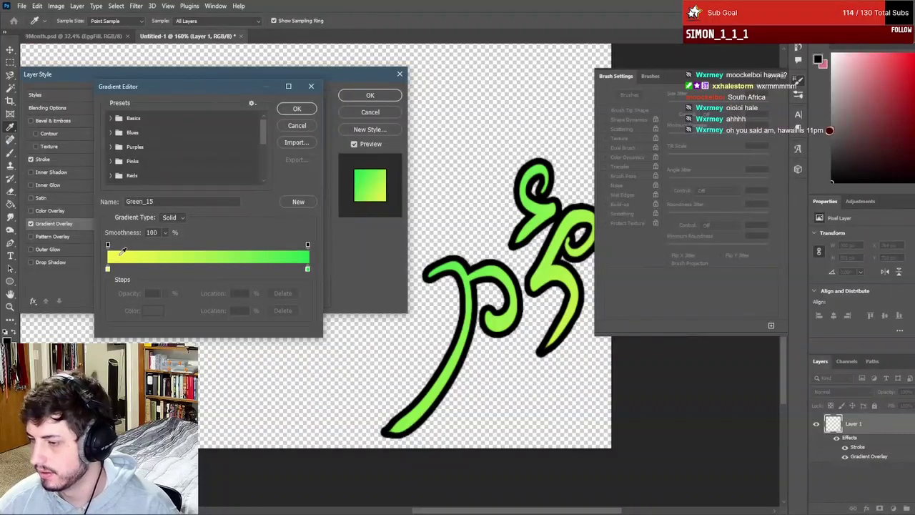
scroll(133, 153, down, 3)
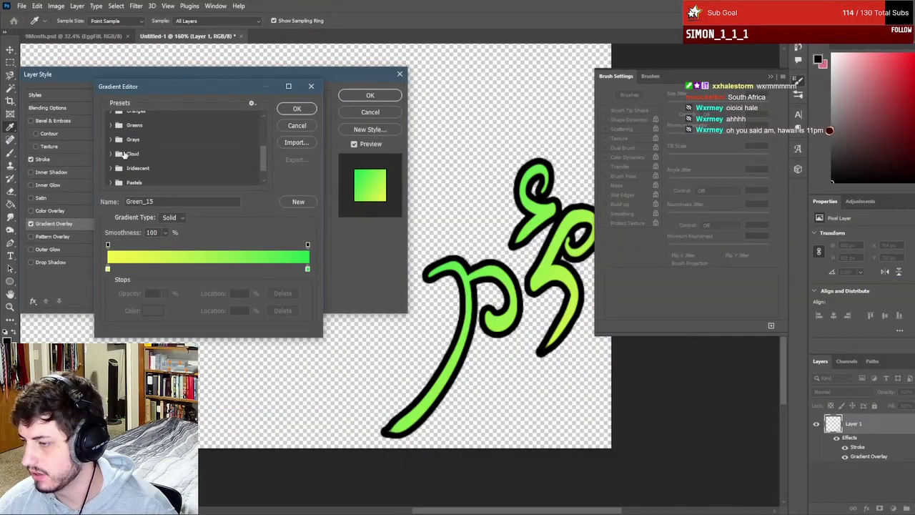
click(109, 139)
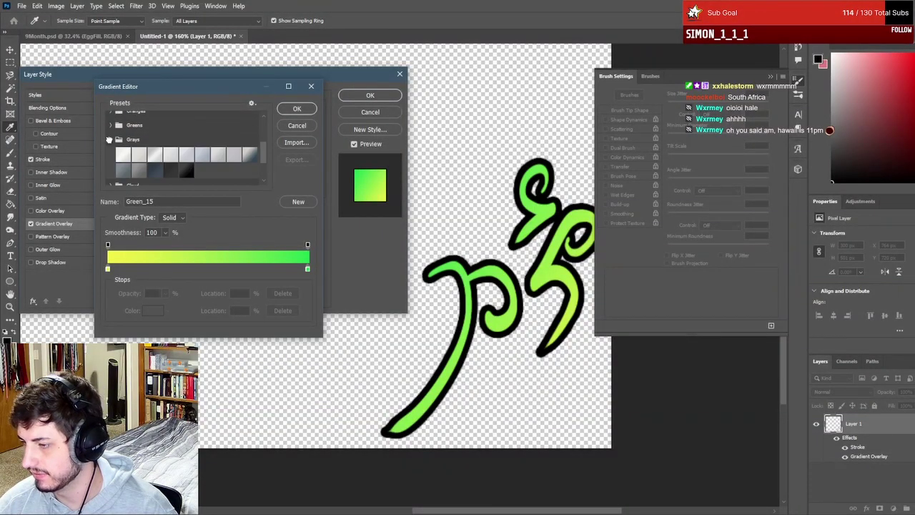
- Try the Gray_09 preset with its light color stop at 43% and its dark stop at 95%
click(140, 156)
click(249, 154)
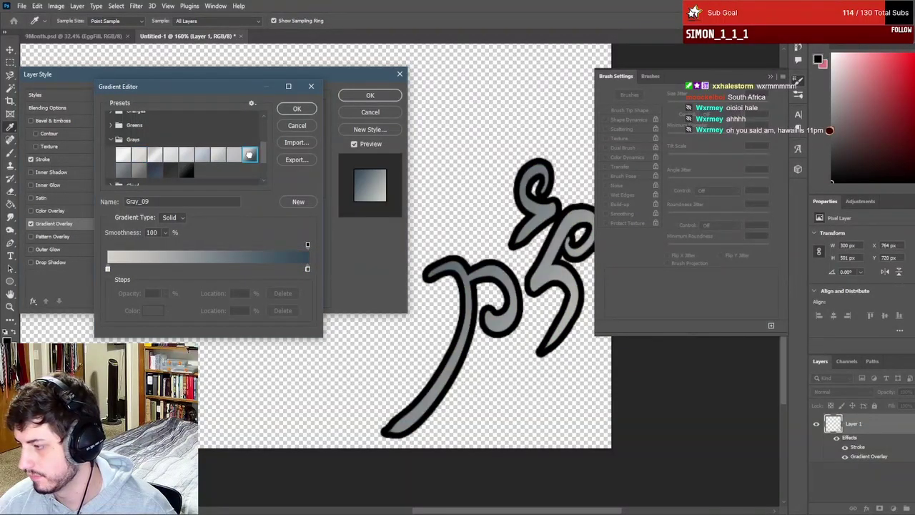
drag(106, 270, 193, 270)
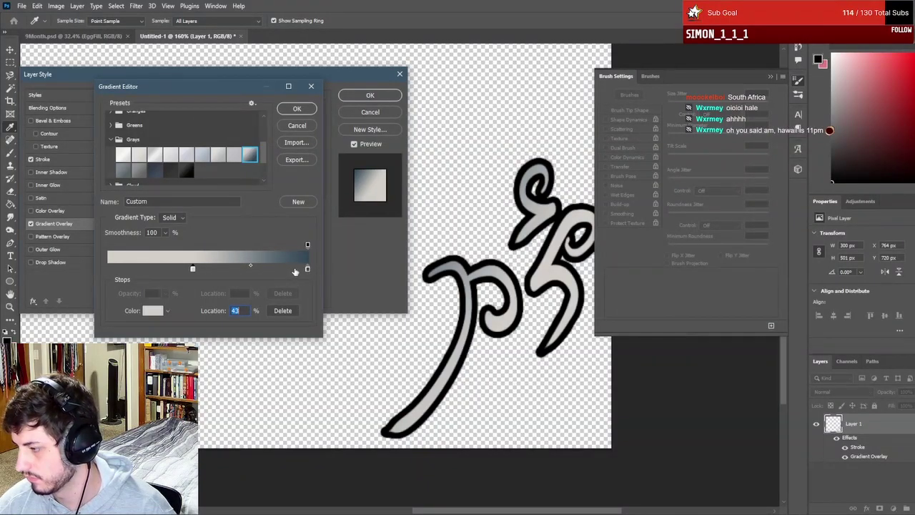
drag(308, 269, 300, 270)
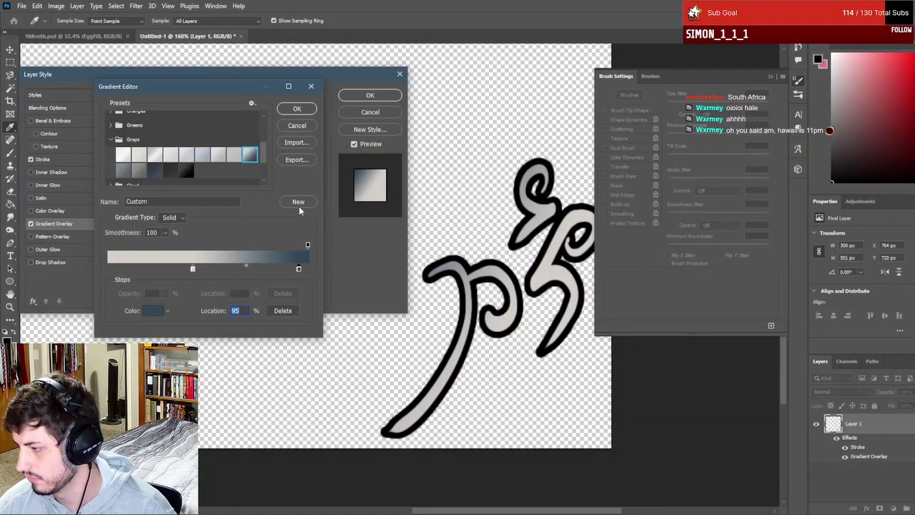
- Try other gray presets, including Gray_11 and a light metallic gradient with its first color stop at 42%
click(135, 170)
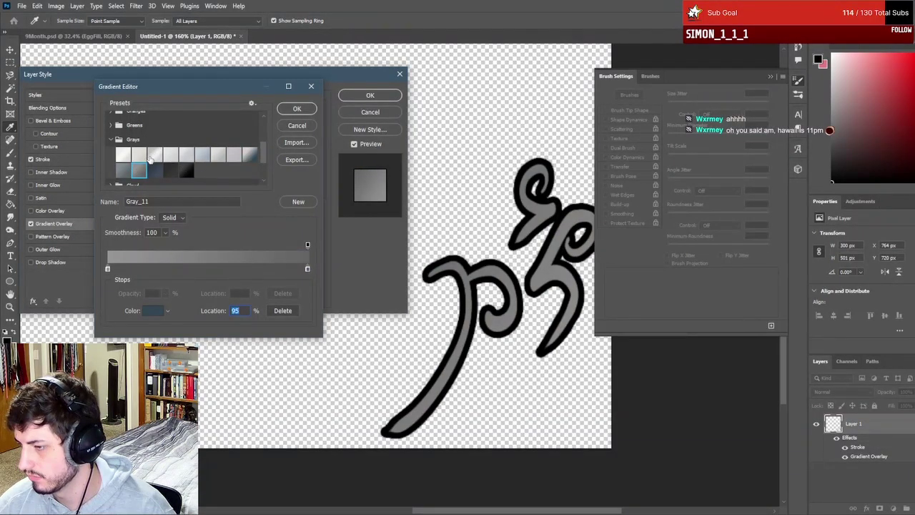
click(155, 156)
drag(107, 269, 187, 278)
click(191, 269)
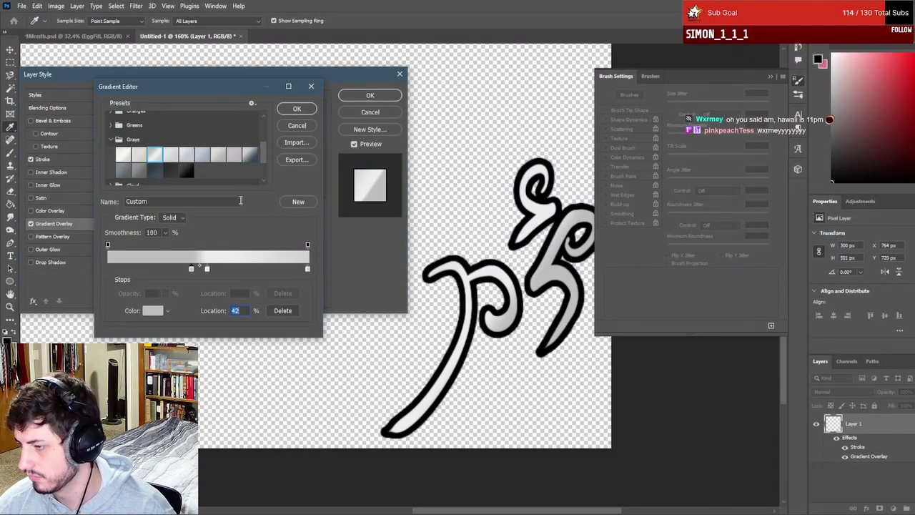
click(236, 156)
click(248, 155)
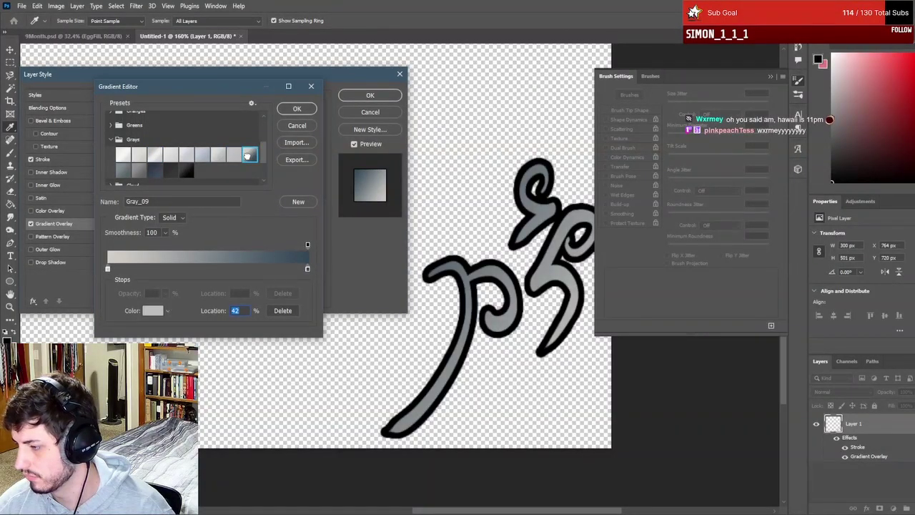
- Apply the Gray_06 gradient preset to the overlay and set the gradient angle to 95°
click(200, 154)
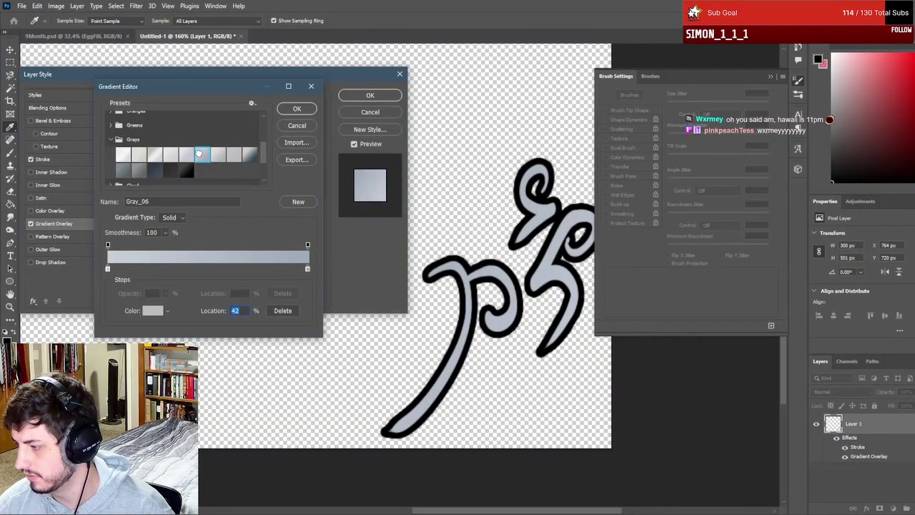
click(297, 109)
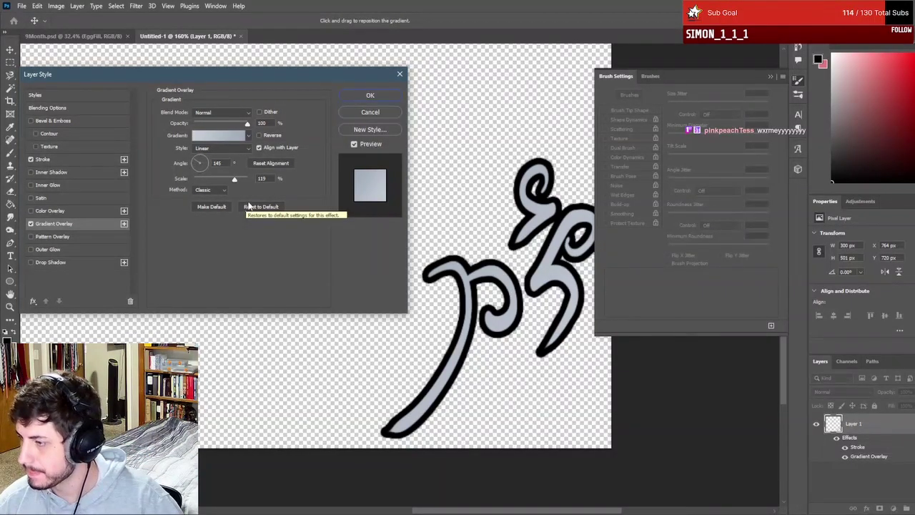
click(200, 159)
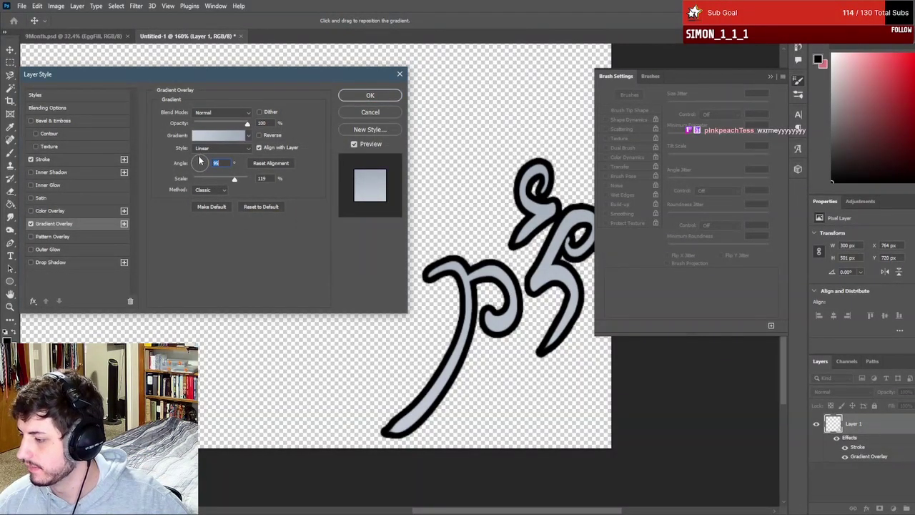
- Set the gradient overlay's angle to 127° and its scale to 10%
text(120)
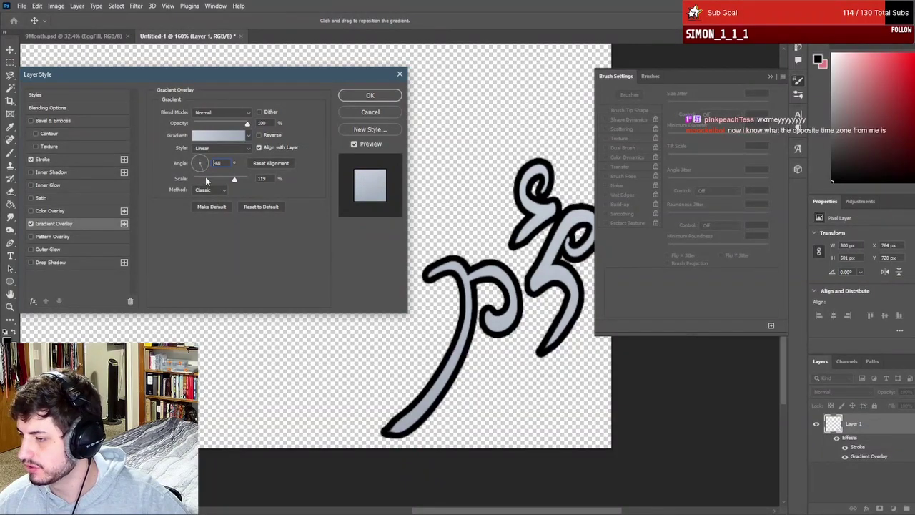
key(Up)
drag(234, 183, 191, 181)
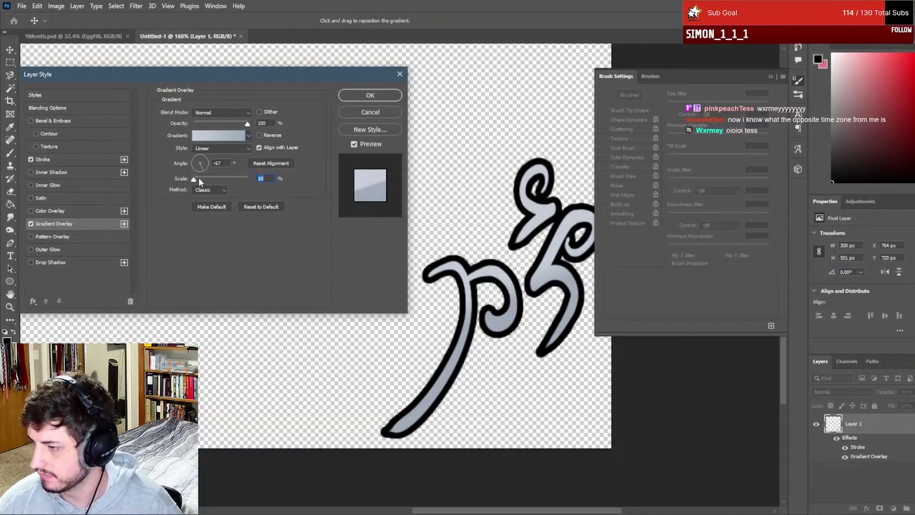
mouse_move(194, 181)
mouse_down()
mouse_move(243, 181)
mouse_move(175, 176)
mouse_move(214, 182)
mouse_move(191, 179)
mouse_move(183, 167)
mouse_move(197, 171)
mouse_move(194, 162)
mouse_up()
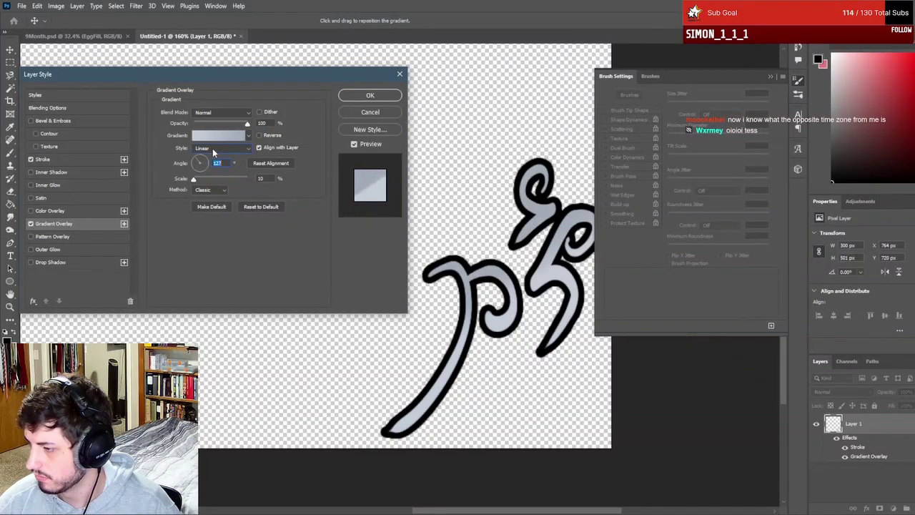
- Change the overlay's gradient style to Reflected, raise its scale moderately and apply the layer style
click(222, 148)
click(212, 178)
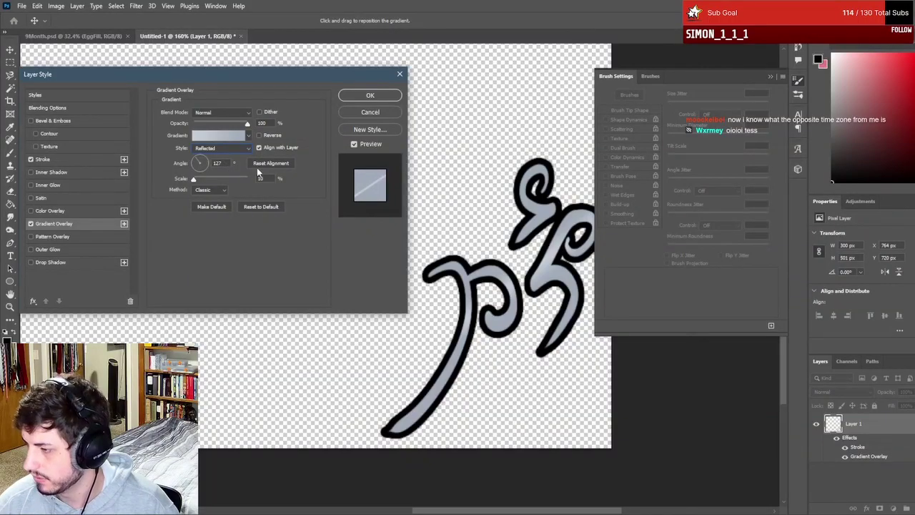
drag(195, 181, 210, 182)
click(354, 94)
- Erase the pointed end at the lower tip of the long tail stroke to round it off
key(e)
scroll(268, 332, down, 6)
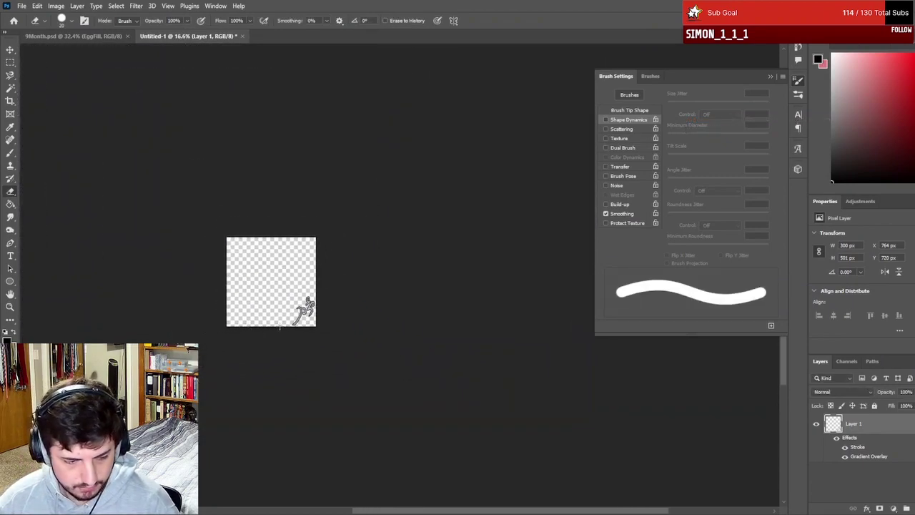
scroll(280, 327, up, 8)
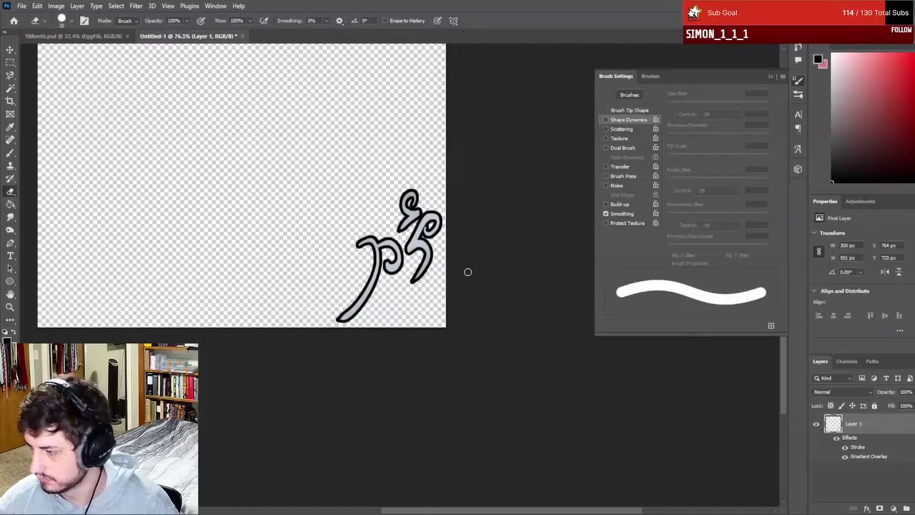
scroll(367, 246, up, 4)
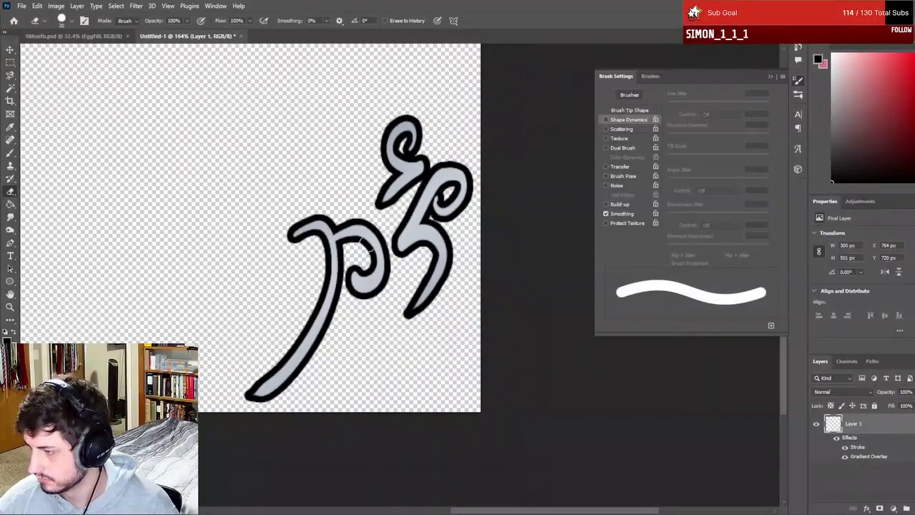
scroll(365, 244, up, 2)
scroll(314, 345, down, 3)
scroll(313, 346, down, 1)
scroll(265, 386, up, 5)
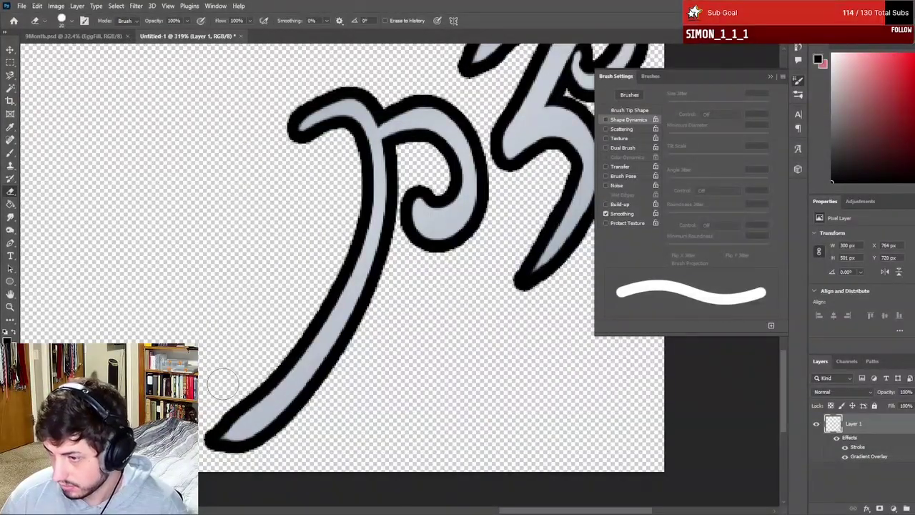
click(212, 436)
click(212, 432)
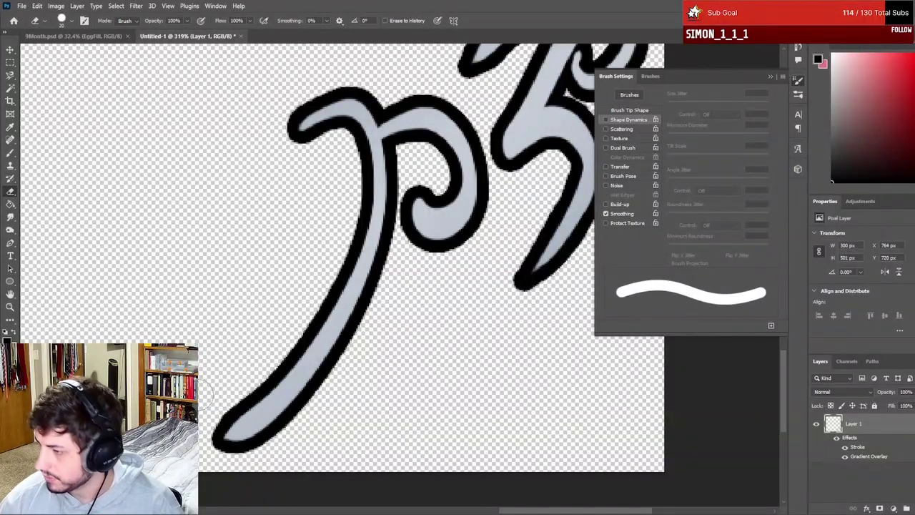
- Reduce the eraser size and trim the lower tip of the symbol's rightmost tail
scroll(290, 418, up, 4)
scroll(368, 366, up, 1)
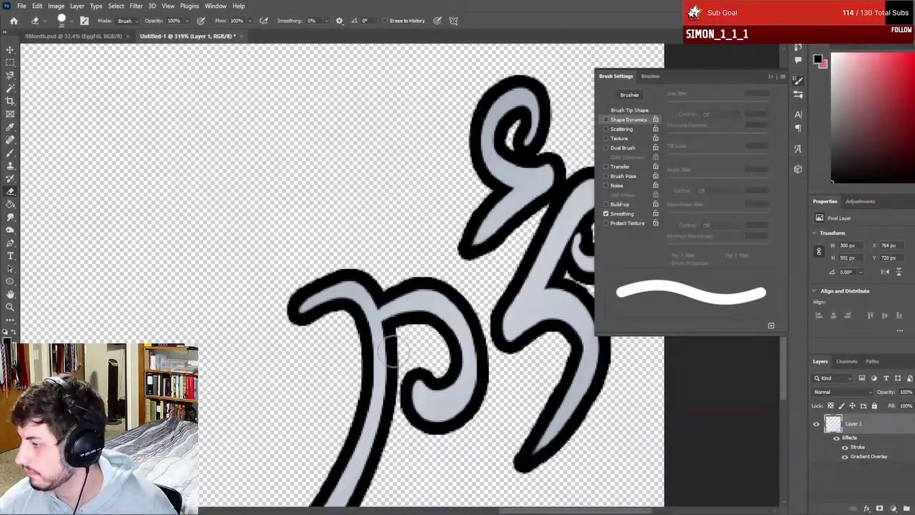
scroll(401, 354, right, 5)
scroll(415, 261, down, 3)
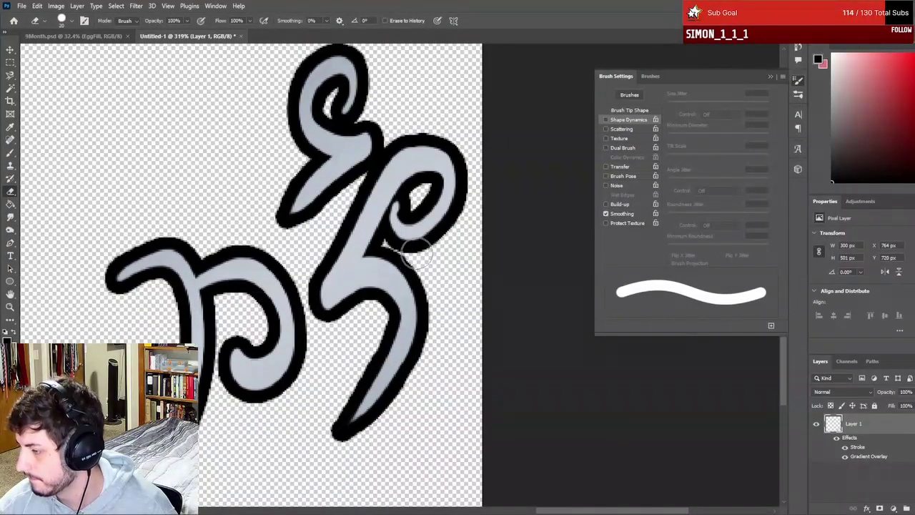
scroll(413, 184, up, 5)
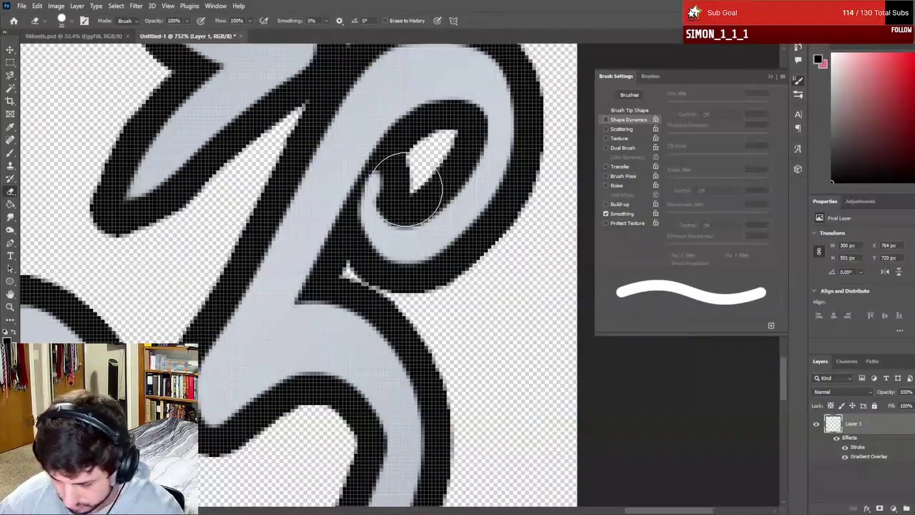
key(bracketleft)
key(bracketleft)
key(bracketleft)
key(bracketleft)
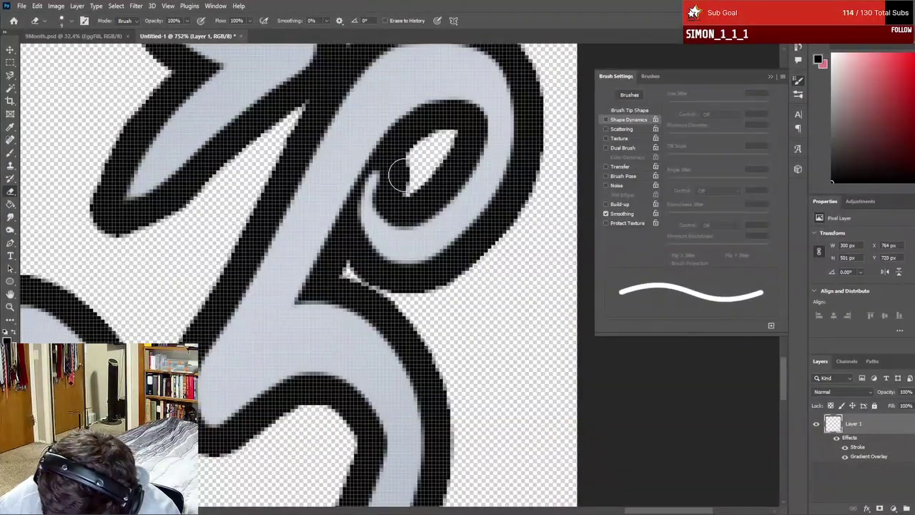
scroll(397, 183, down, 2)
scroll(308, 279, down, 1)
scroll(304, 301, down, 3)
scroll(302, 361, up, 3)
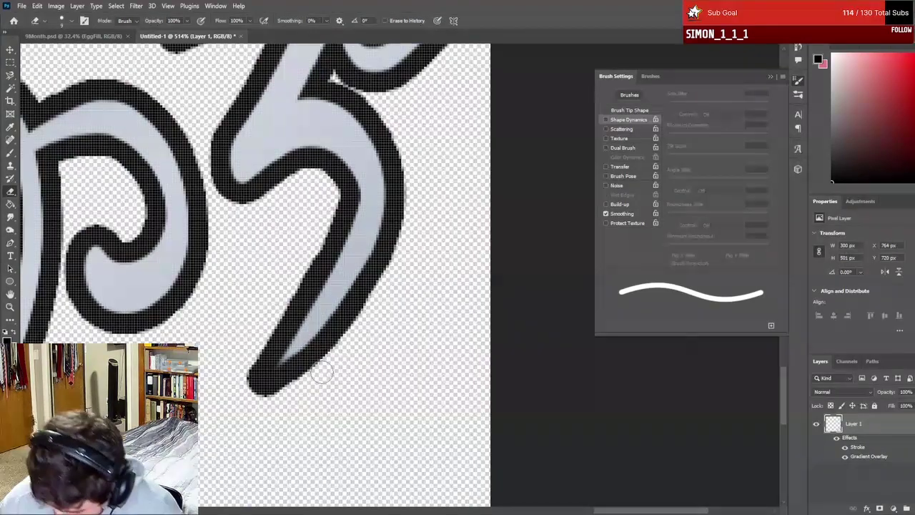
mouse_move(322, 372)
mouse_down()
mouse_move(299, 400)
mouse_move(258, 405)
mouse_move(287, 386)
mouse_move(271, 365)
mouse_move(301, 390)
mouse_move(268, 362)
mouse_up()
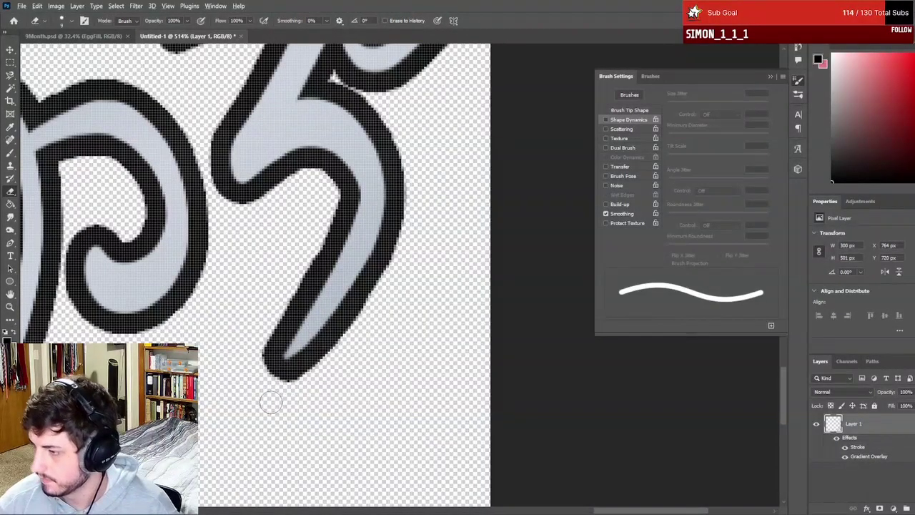
- Scale the signature layer up to about 533 by 890 px and place it in the canvas's lower-right corner
scroll(271, 402, down, 8)
scroll(247, 400, down, 3)
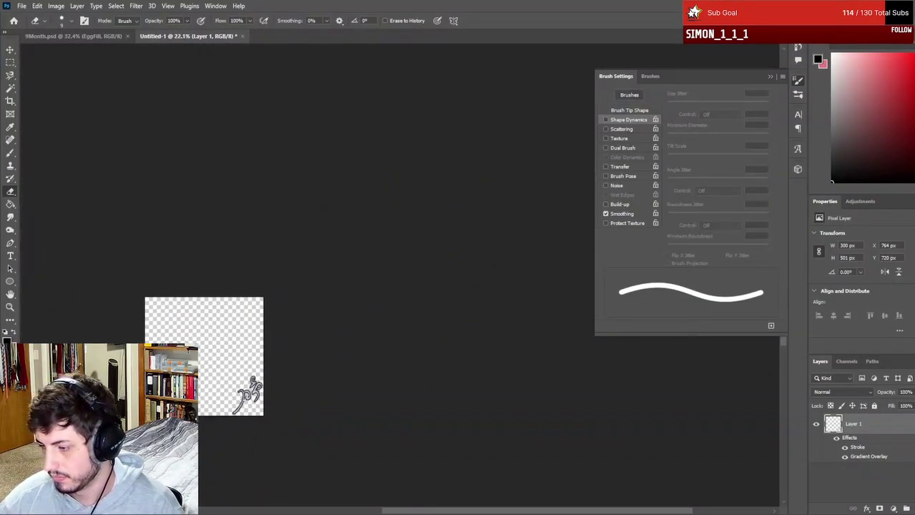
scroll(247, 387, down, 1)
scroll(201, 380, down, 1)
scroll(201, 380, up, 5)
scroll(252, 364, up, 2)
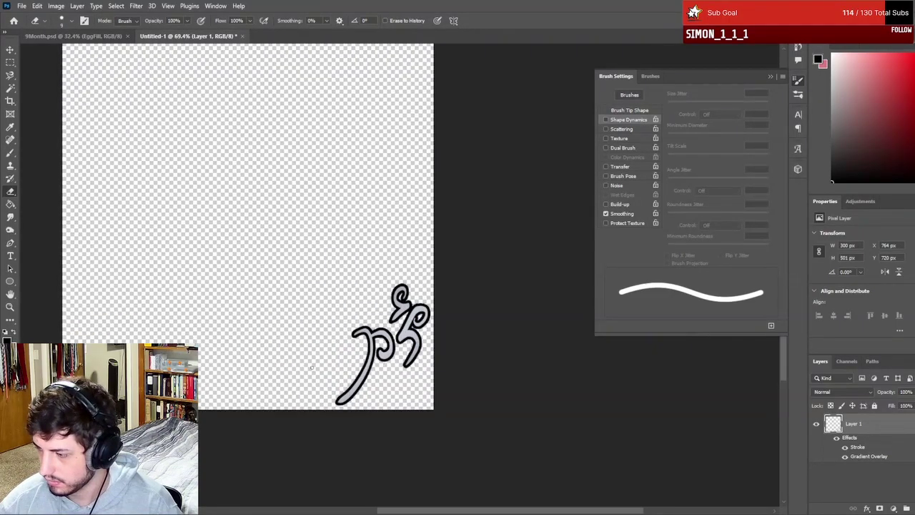
scroll(326, 367, down, 4)
key(ctrl+t)
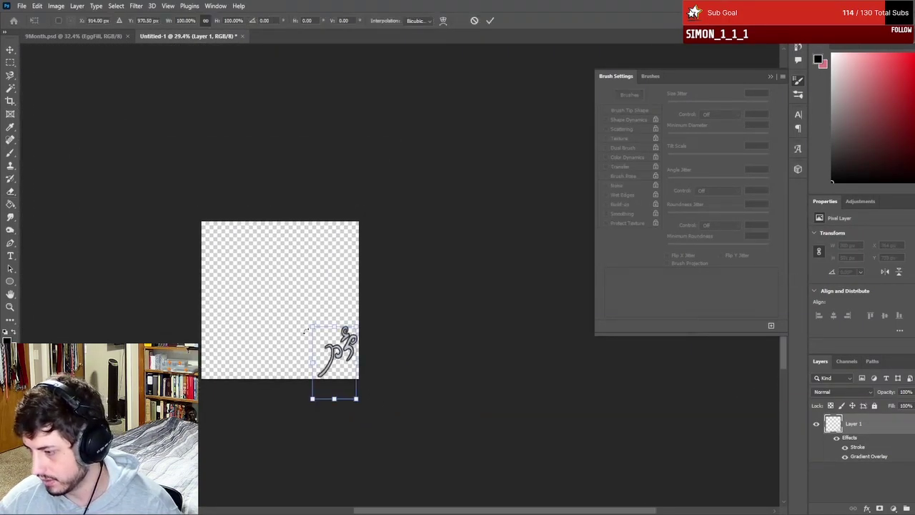
drag(312, 324, 279, 270)
drag(324, 301, 316, 342)
key(Return)
key(e)
- Thicken the signature's black outline by increasing its outside stroke size in the layer style
scroll(317, 365, down, 4)
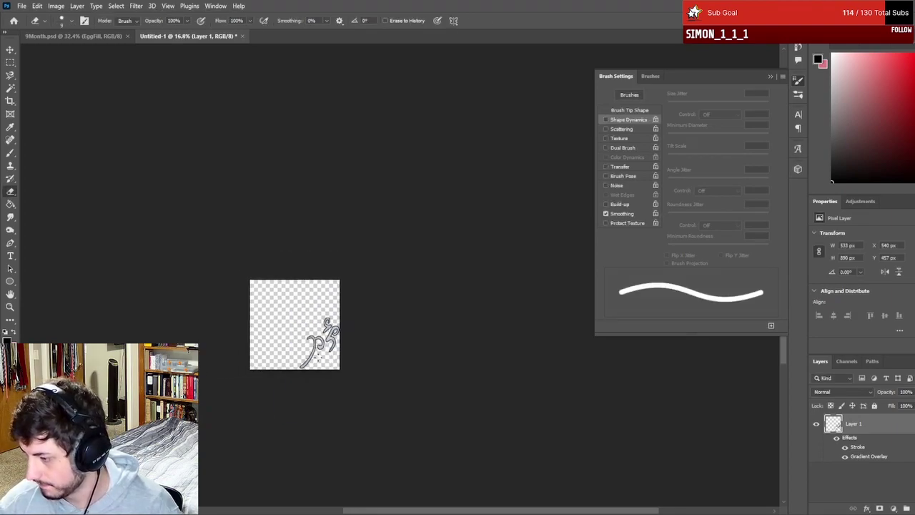
scroll(318, 370, up, 2)
scroll(318, 368, up, 2)
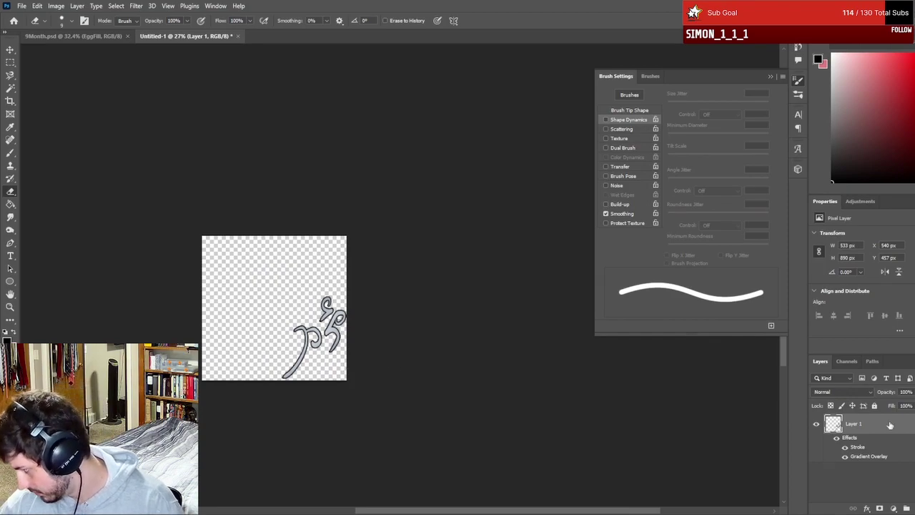
double_click(863, 448)
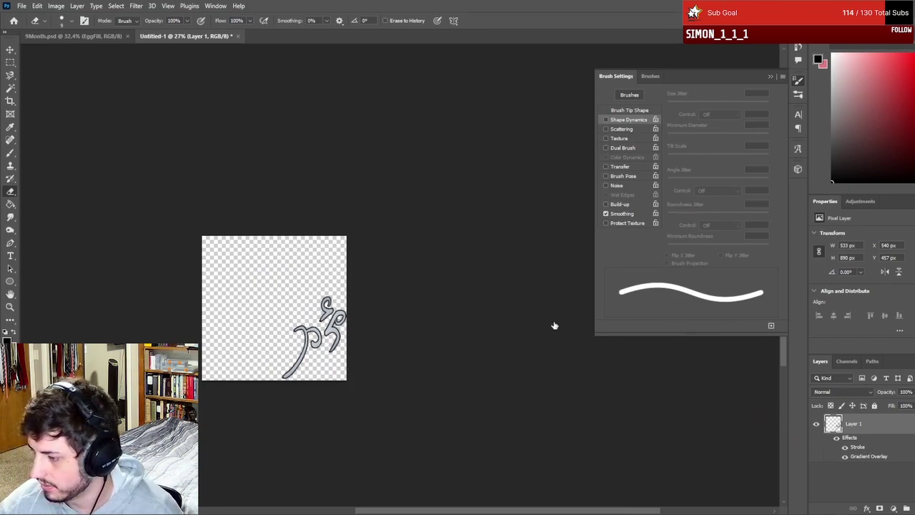
drag(198, 112, 198, 114)
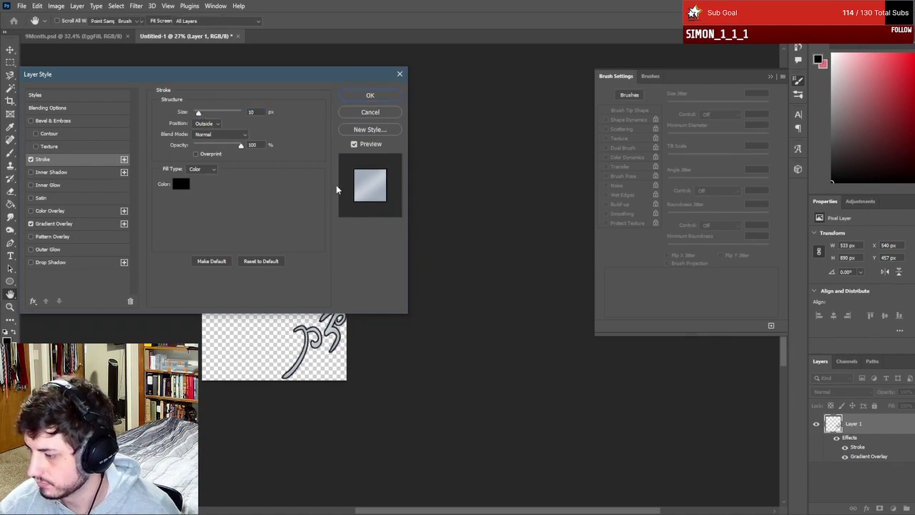
key(Return)
key(e)
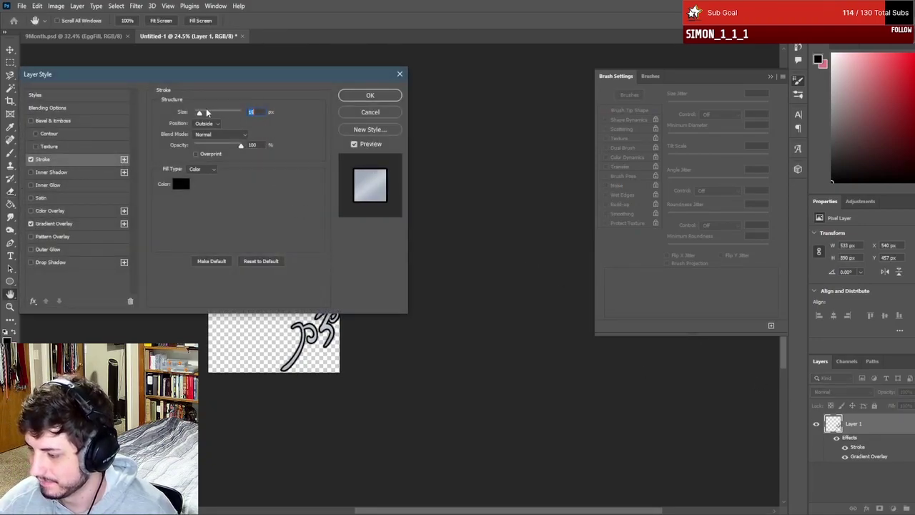
click(370, 95)
- Scale the signature layer to 121.62% and move it up until the stray mark below it is on the canvas
scroll(266, 369, down, 5)
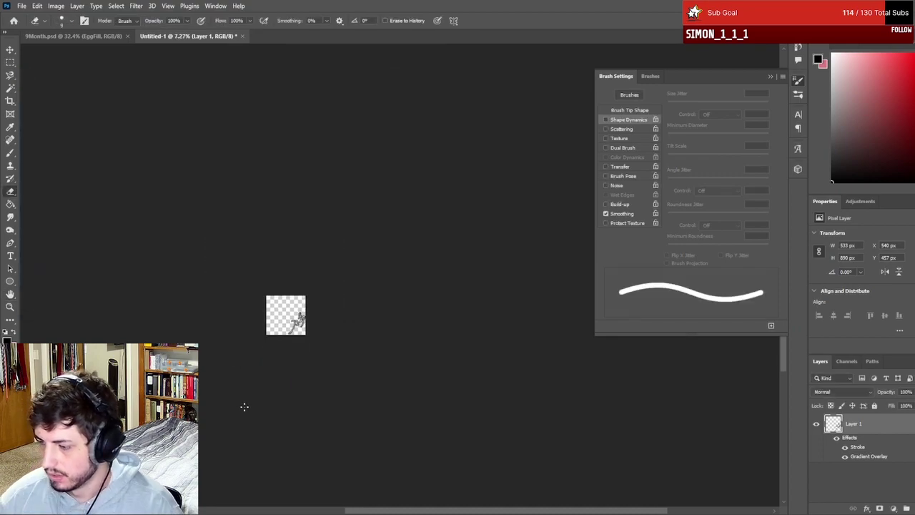
scroll(288, 365, up, 8)
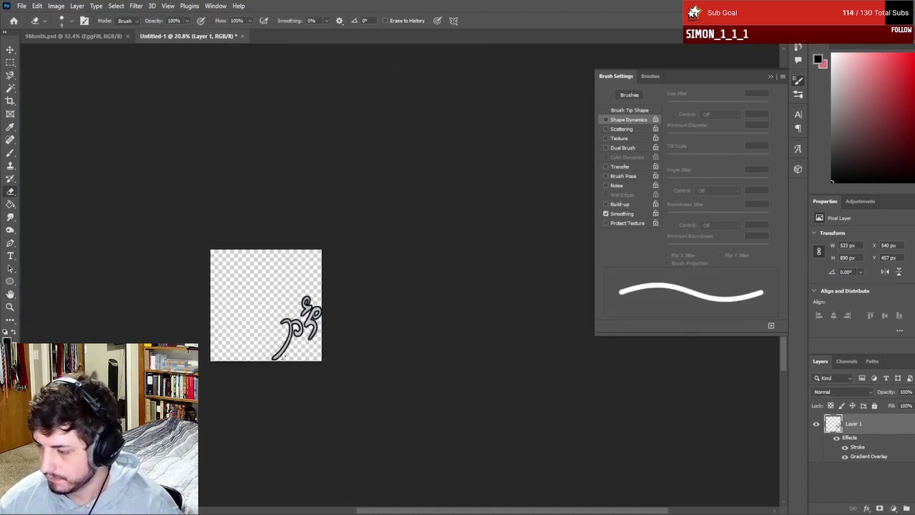
scroll(288, 339, down, 4)
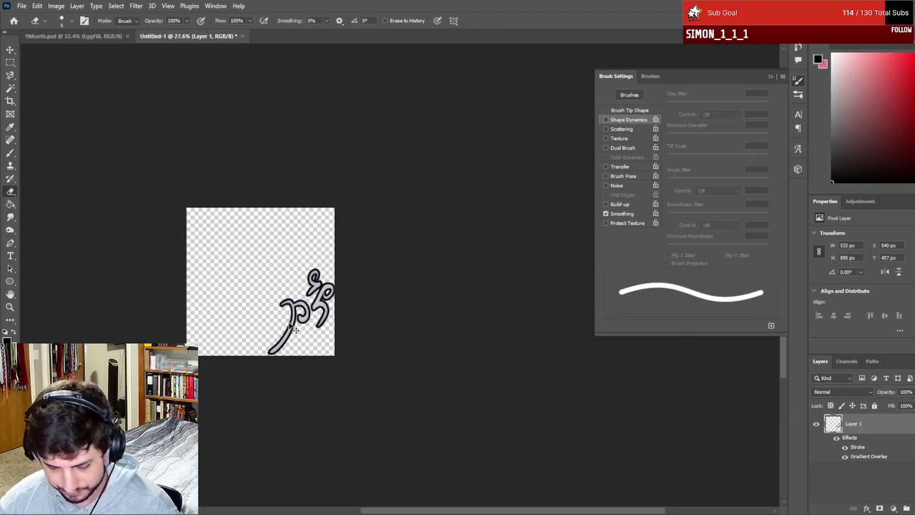
key(ctrl+t)
drag(261, 272, 245, 230)
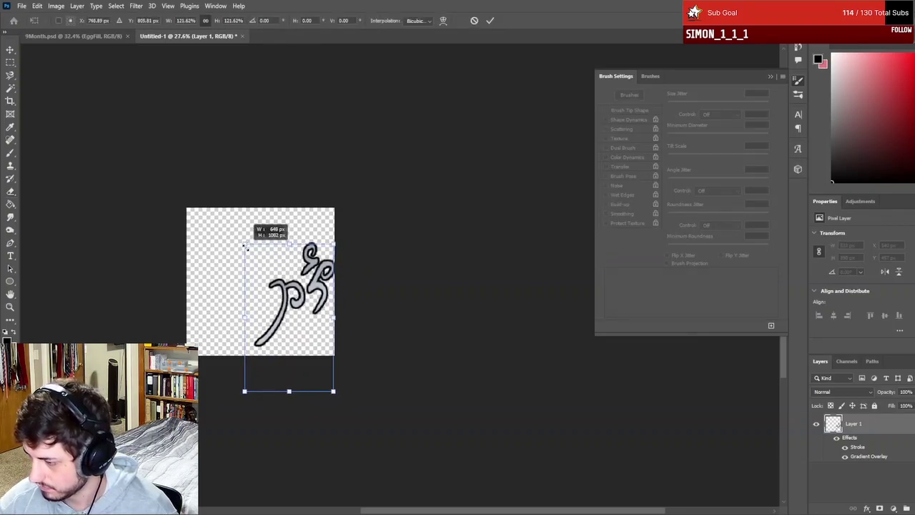
drag(284, 282, 285, 303)
drag(285, 304, 284, 254)
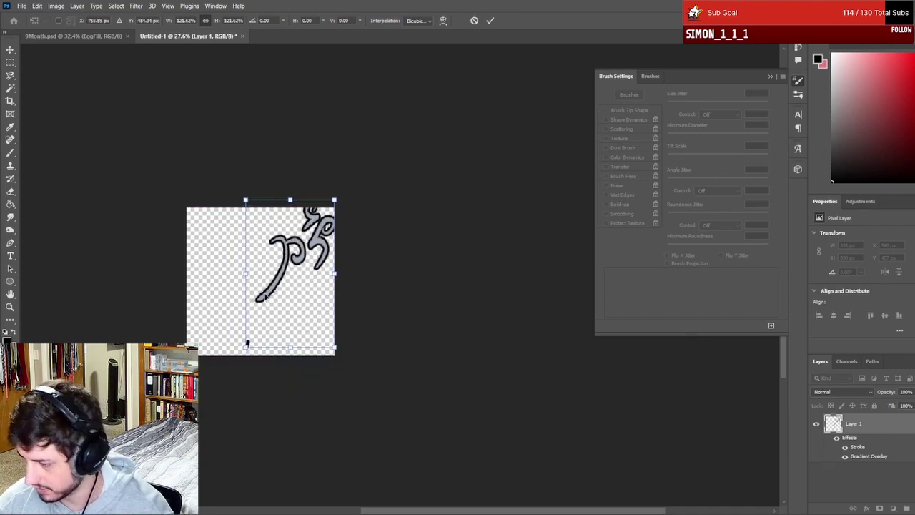
key(Return)
key(e)
- Enlarge the eraser to 50 px and erase the stray black mark below the signature
scroll(255, 353, up, 5)
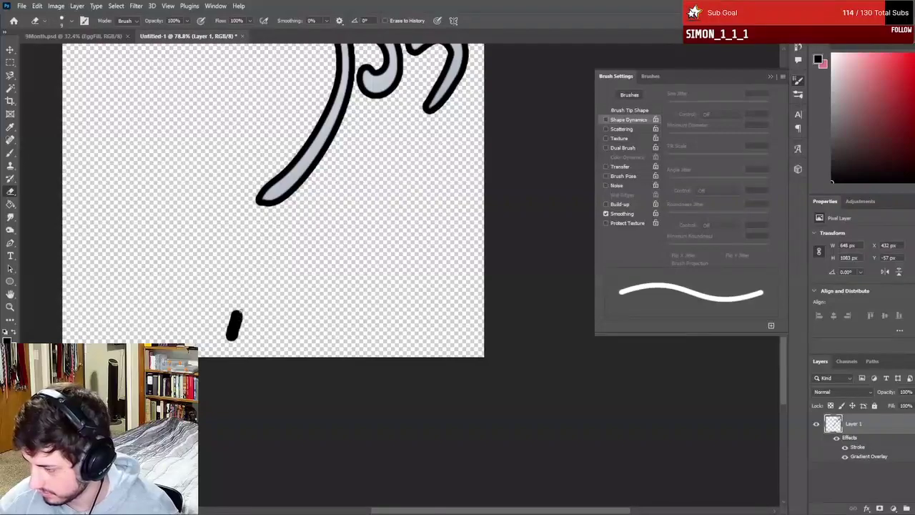
key(bracketright)
key(bracketright)
key(bracketright)
key(bracketright)
click(236, 323)
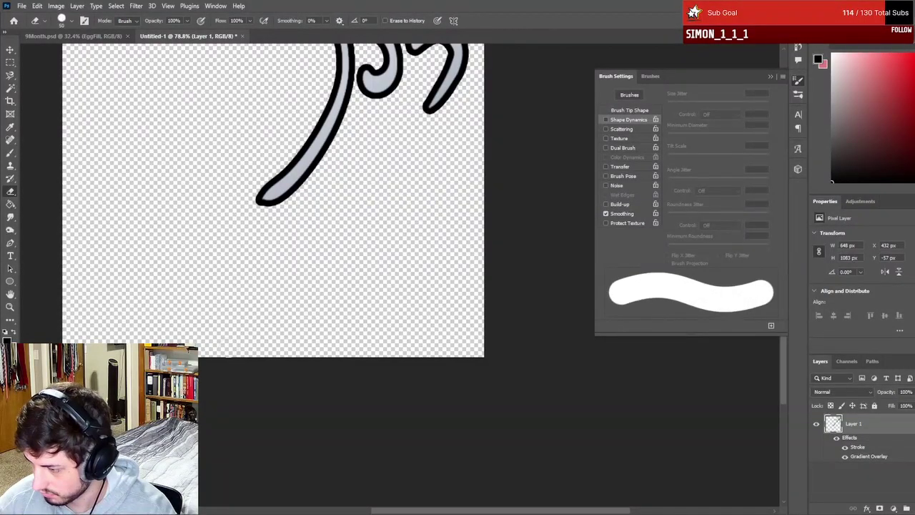
- Move the signature back down to the canvas's lower-right corner
scroll(242, 316, down, 5)
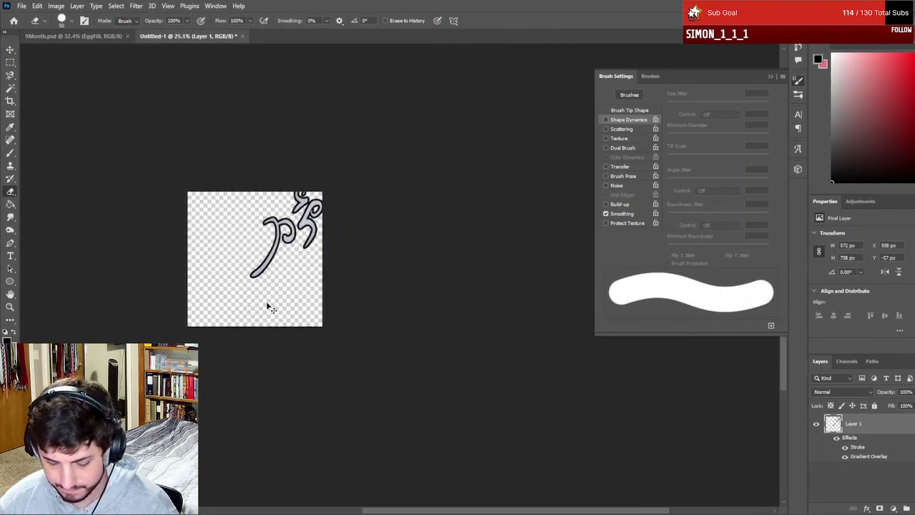
key(ctrl+t)
drag(271, 226, 267, 270)
key(Return)
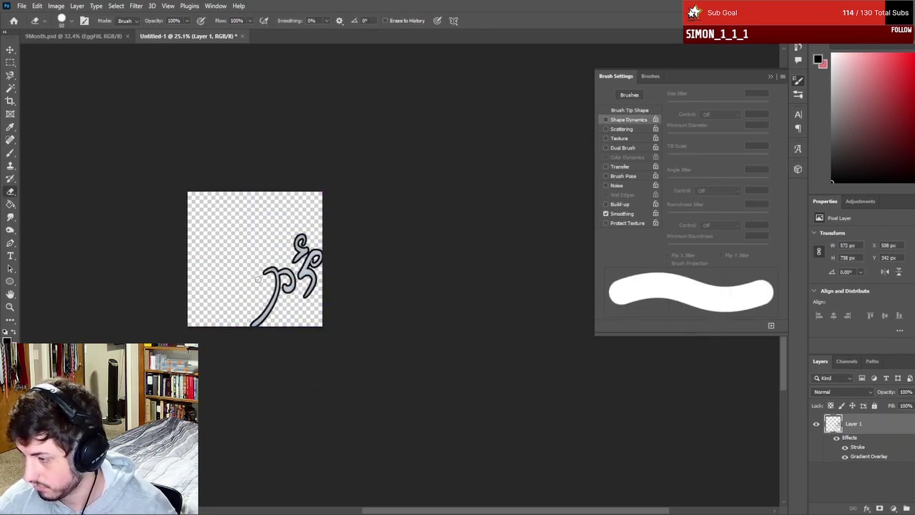
- Resize the signature to about 491 by 633 px and fit it into the canvas's lower-right corner
key(ctrl+t)
mouse_move(251, 326)
mouse_down()
mouse_move(259, 318)
mouse_move(253, 324)
mouse_up()
drag(322, 234, 275, 265)
drag(301, 301, 296, 299)
drag(272, 264, 255, 245)
key(Return)
key(e)
scroll(265, 359, down, 2)
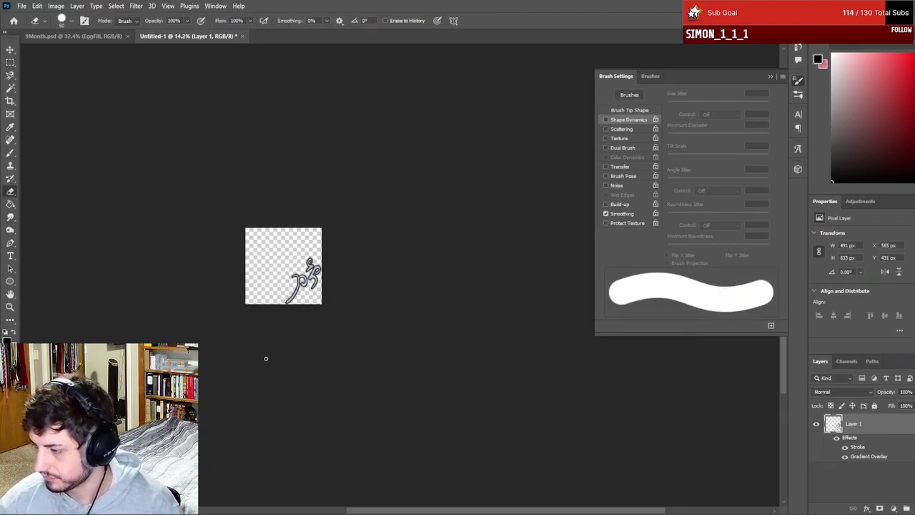
scroll(288, 327, down, 2)
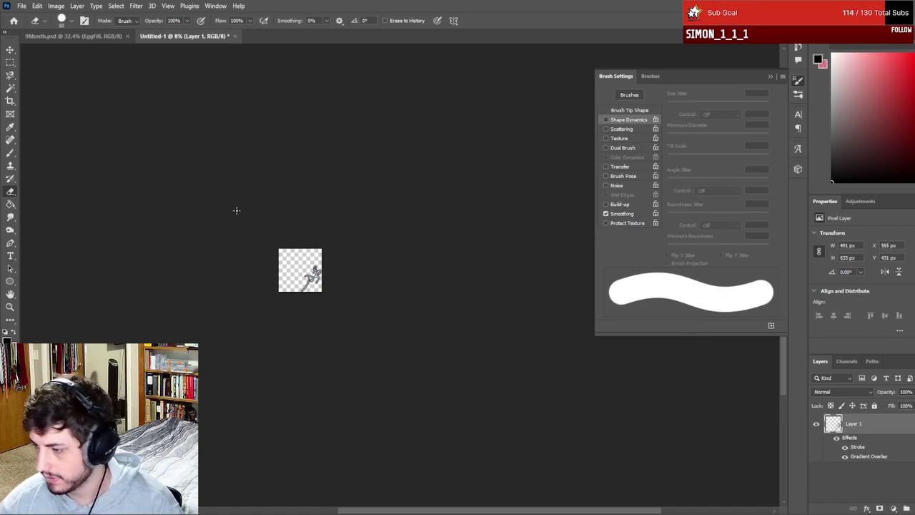
scroll(281, 287, down, 3)
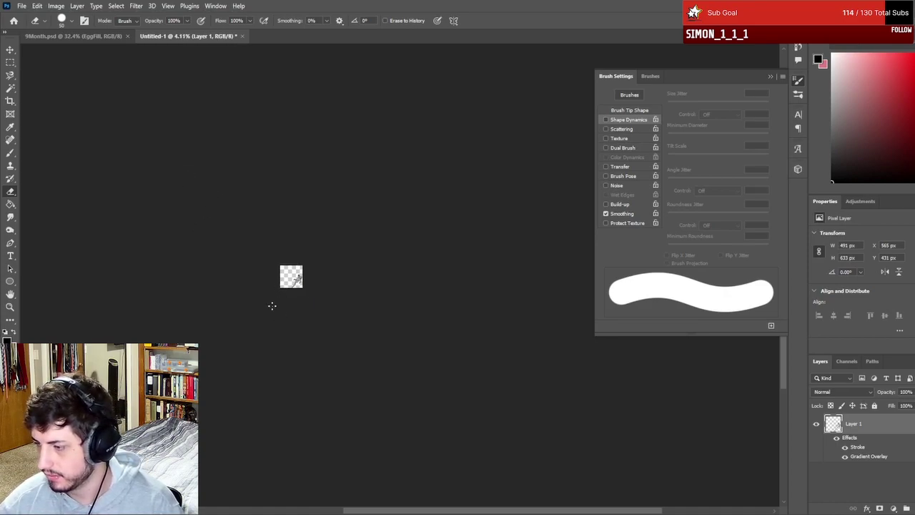
- Add a Drop Shadow effect to the signature layer and move the Layer Style dialog clear of the canvas
scroll(272, 304, down, 2)
scroll(268, 300, down, 1)
scroll(268, 299, up, 3)
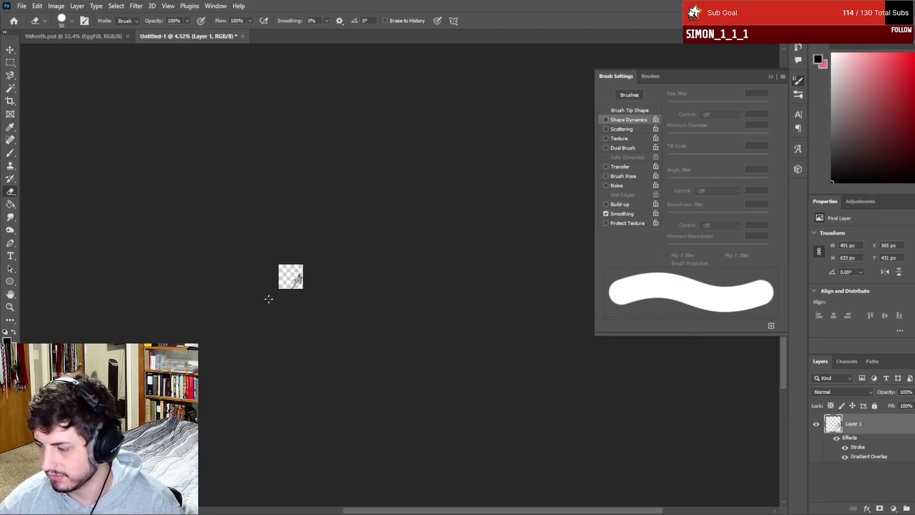
scroll(290, 303, up, 4)
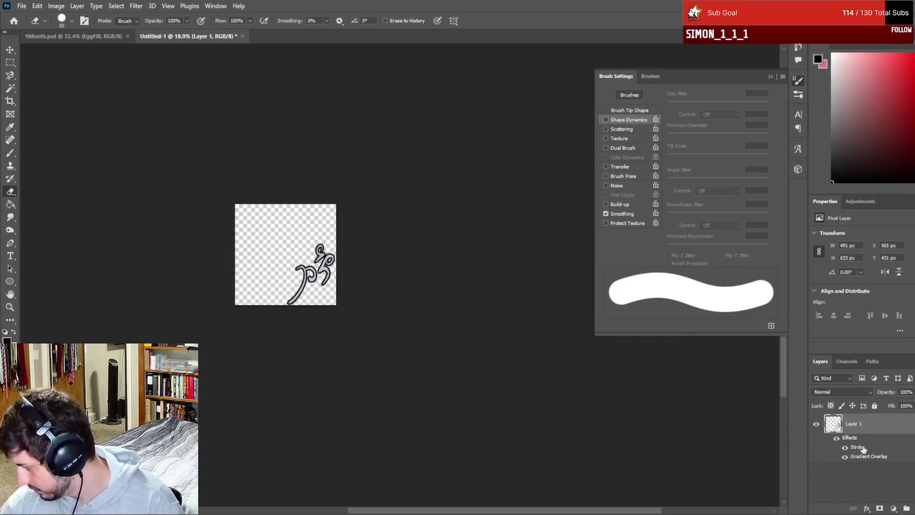
right_click(869, 431)
click(893, 505)
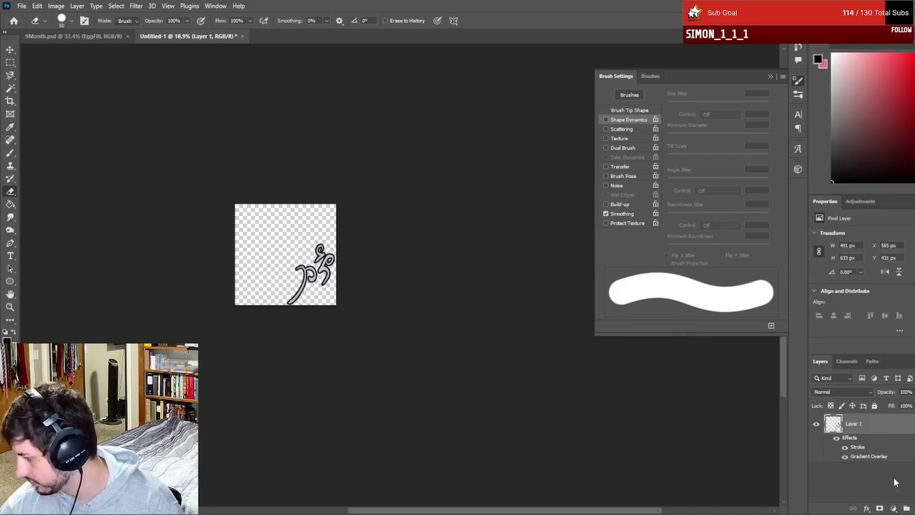
click(867, 508)
click(868, 509)
click(867, 509)
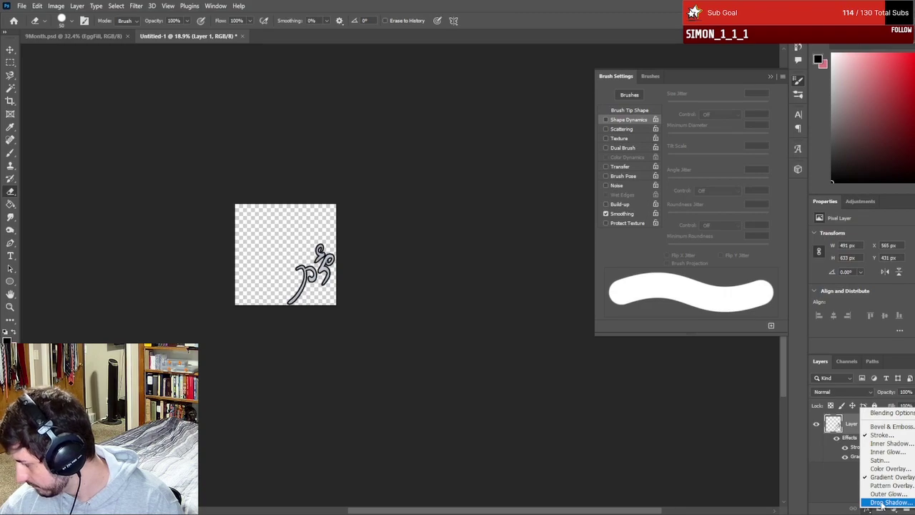
click(887, 503)
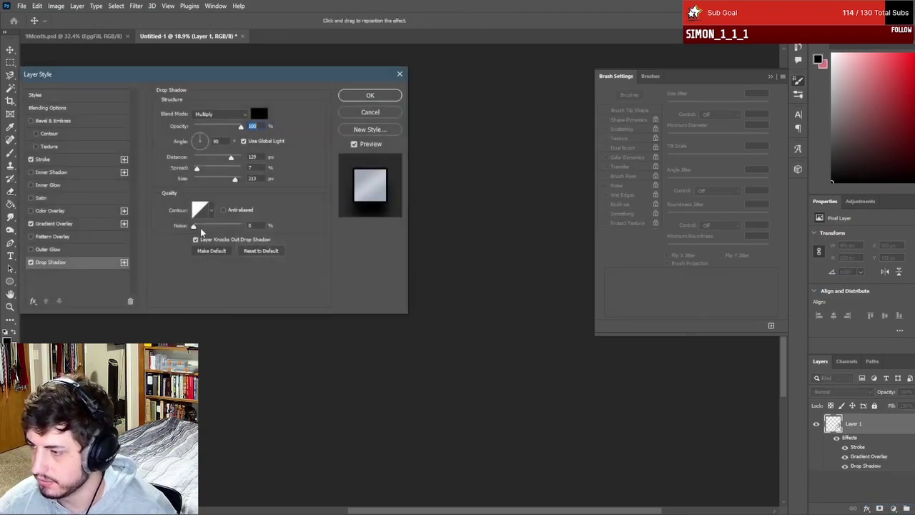
drag(247, 79, 645, 203)
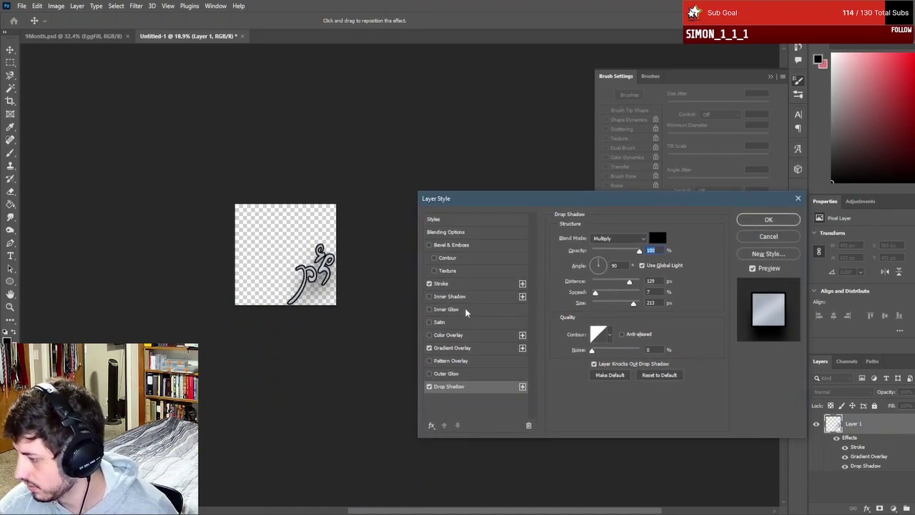
- Set the drop shadow's angle to 88°, its distance to 17 px and its size to 79 px
click(595, 262)
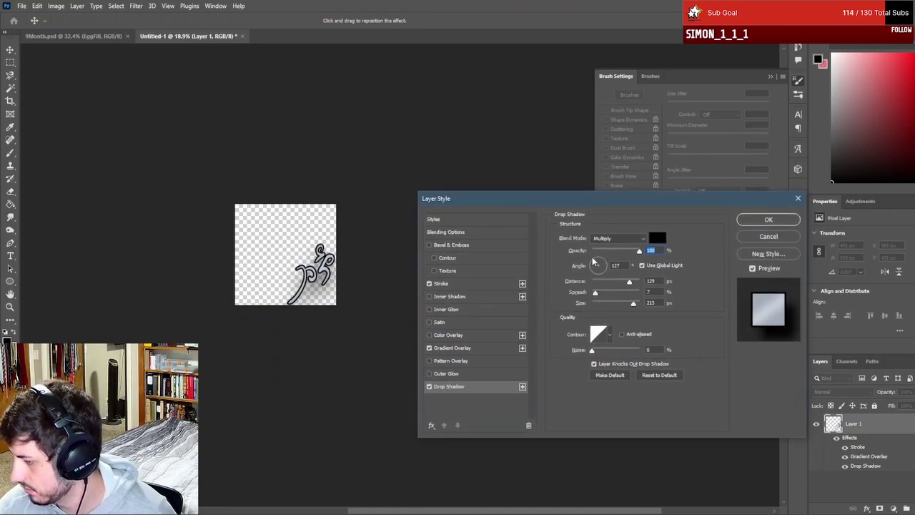
text(88)
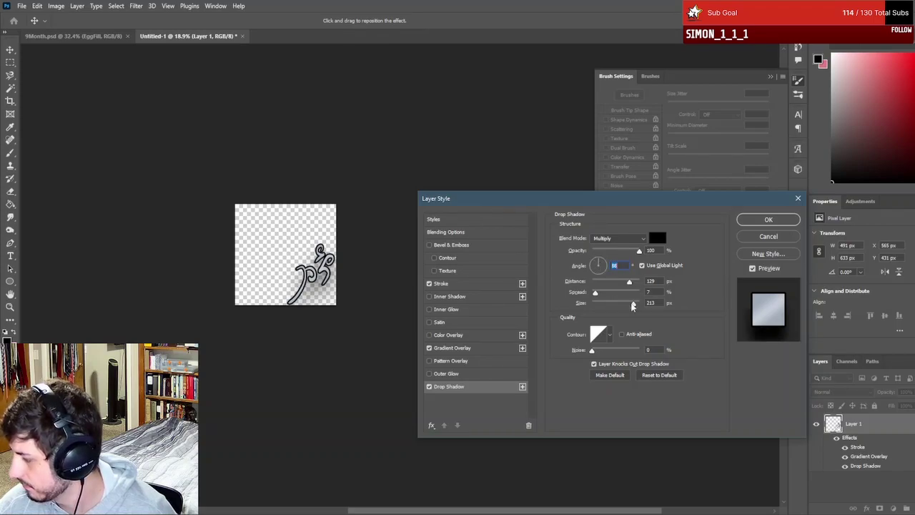
drag(633, 305, 610, 307)
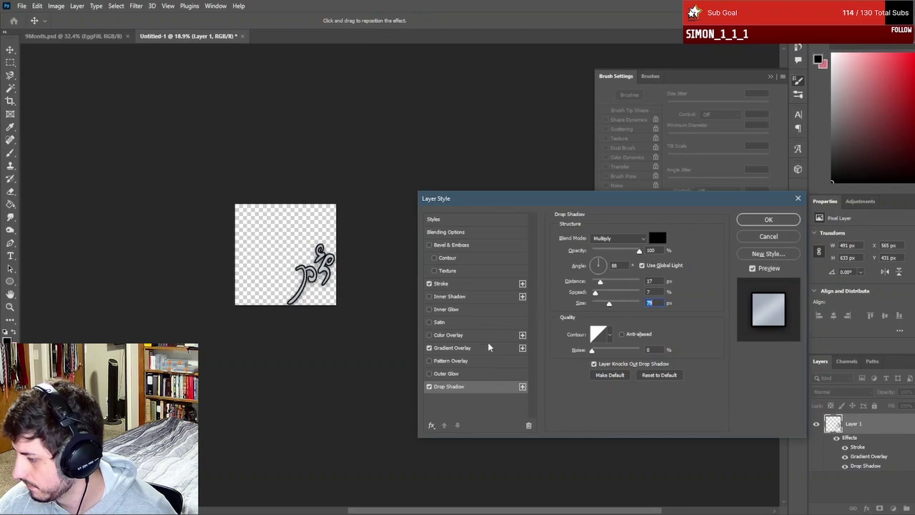
- Add a white Outer Glow with 100% opacity and 100% spread to the signature, reduce its size slightly, and apply the layer style
click(429, 374)
click(445, 373)
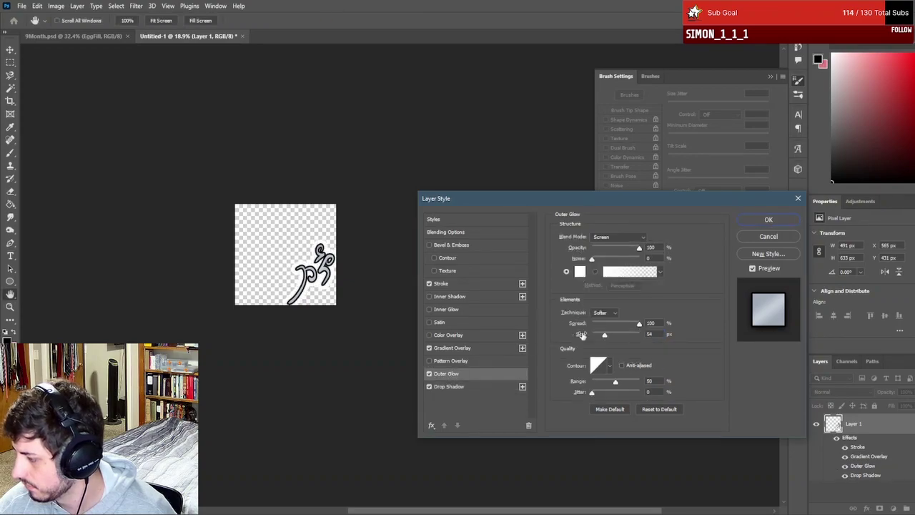
drag(604, 337, 601, 337)
key(Return)
key(e)
scroll(429, 338, down, 8)
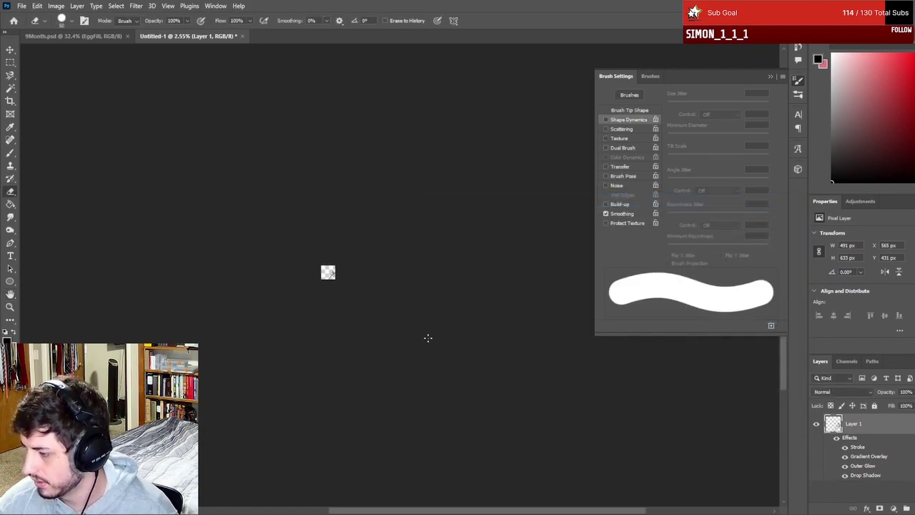
- Move the signature up slightly to Y 405 px so its glow clears the canvas's lower edge
scroll(333, 300, up, 15)
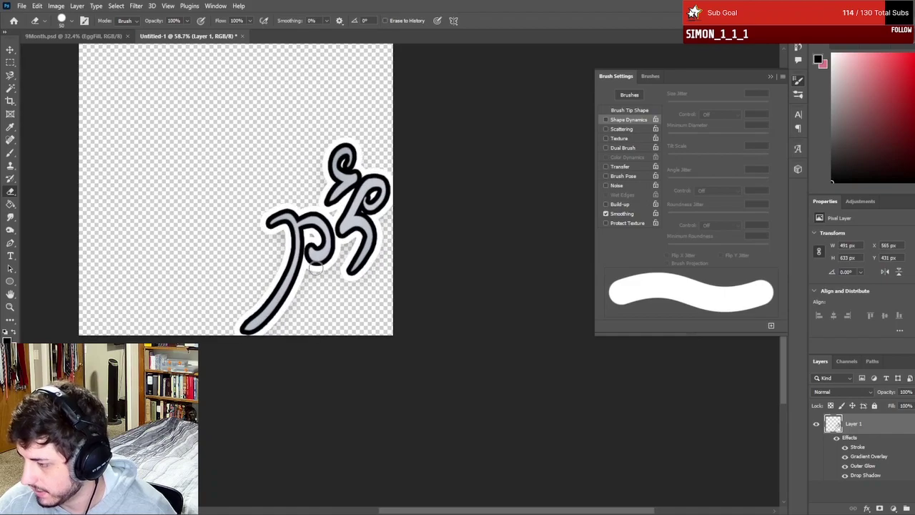
scroll(317, 268, up, 3)
scroll(321, 278, down, 6)
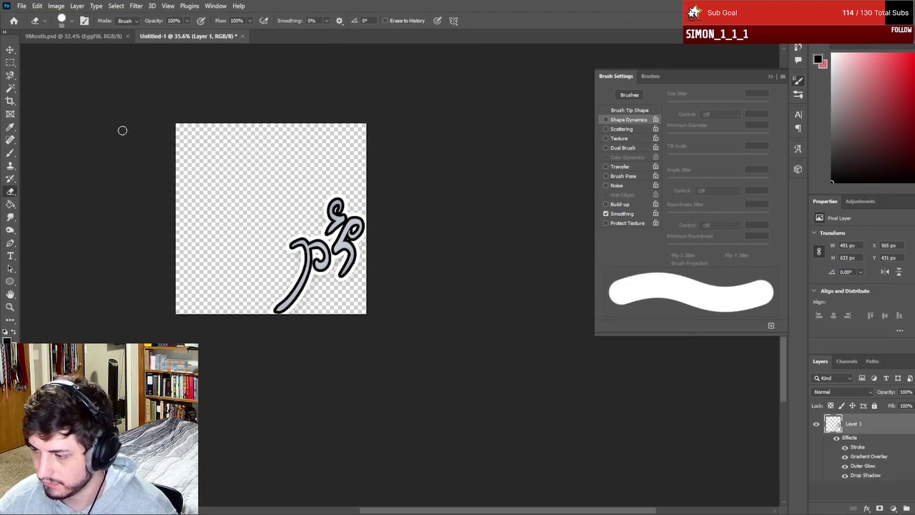
scroll(298, 290, up, 4)
drag(297, 290, 294, 274)
scroll(287, 285, down, 6)
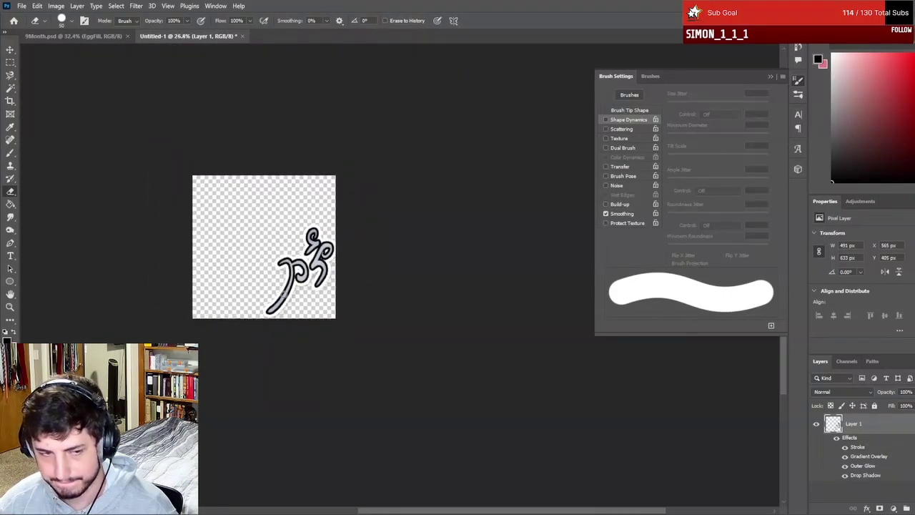
- Place the 3MonthFull egg image on the Untitled-1 canvas and move the signature layer above it
click(58, 36)
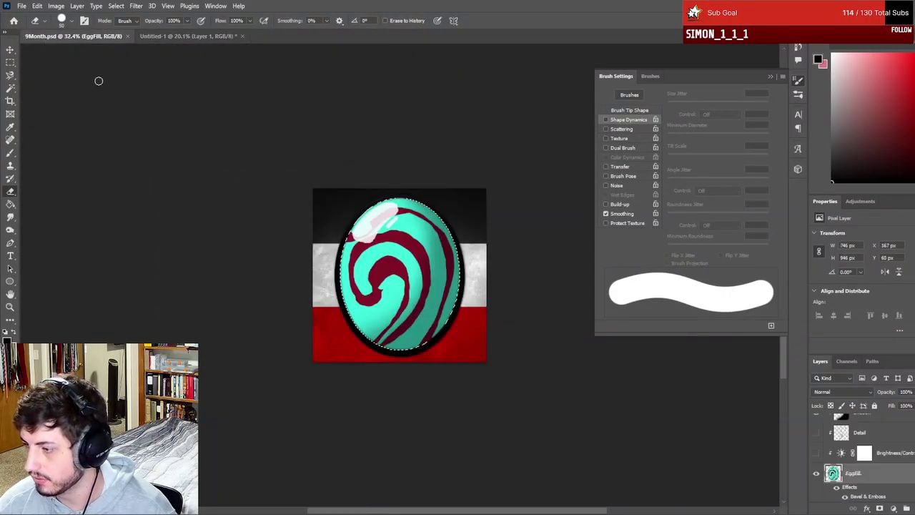
click(187, 36)
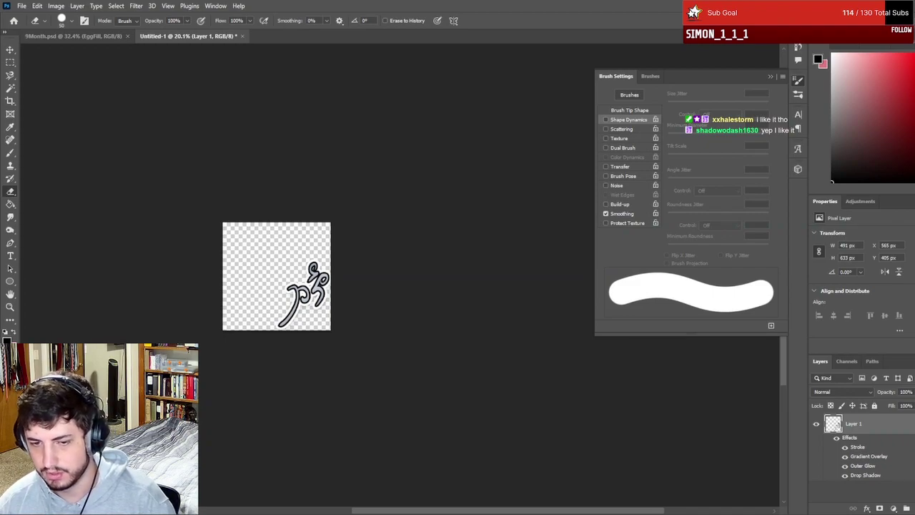
drag(165, 301, 257, 334)
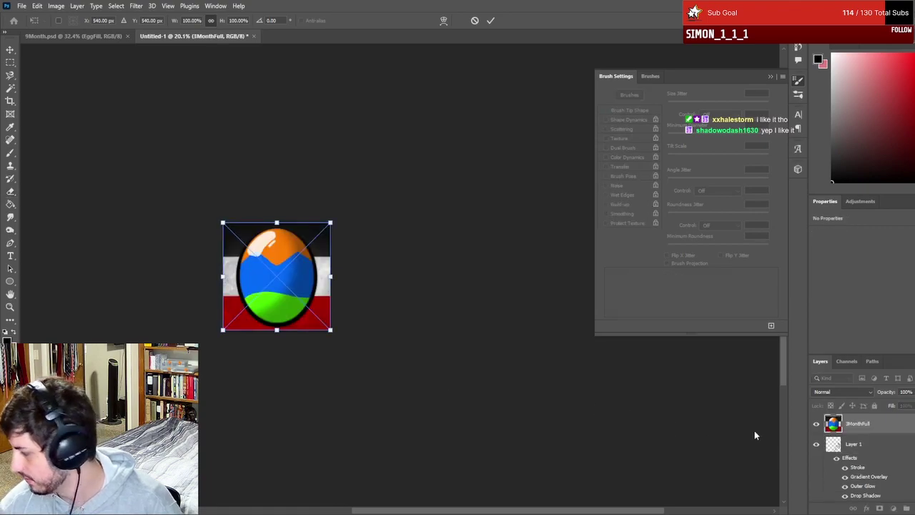
key(Return)
drag(854, 444, 854, 419)
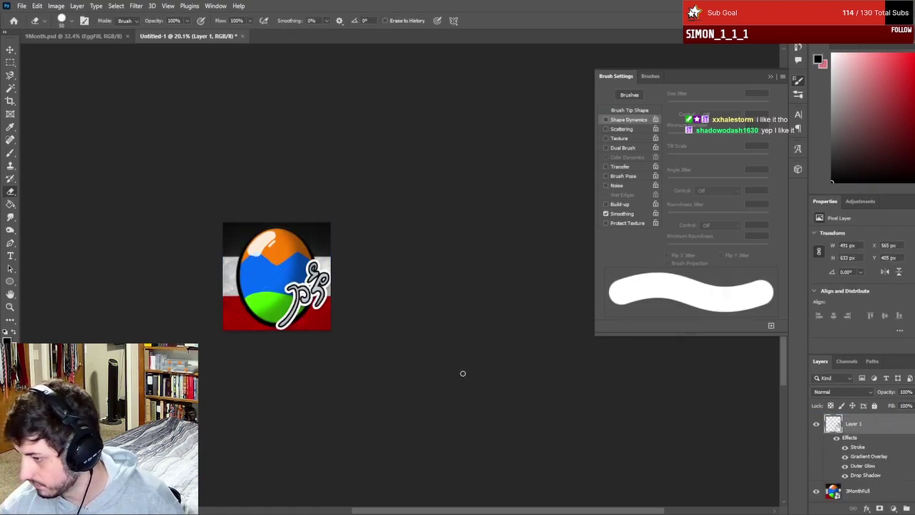
- Move the signature left to X 540 px over the egg image
scroll(330, 390, down, 5)
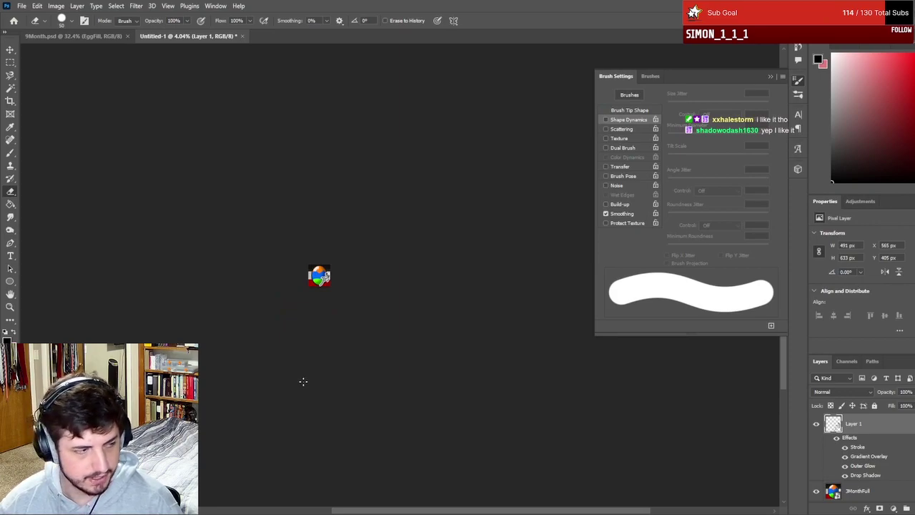
scroll(301, 381, down, 2)
scroll(298, 388, up, 4)
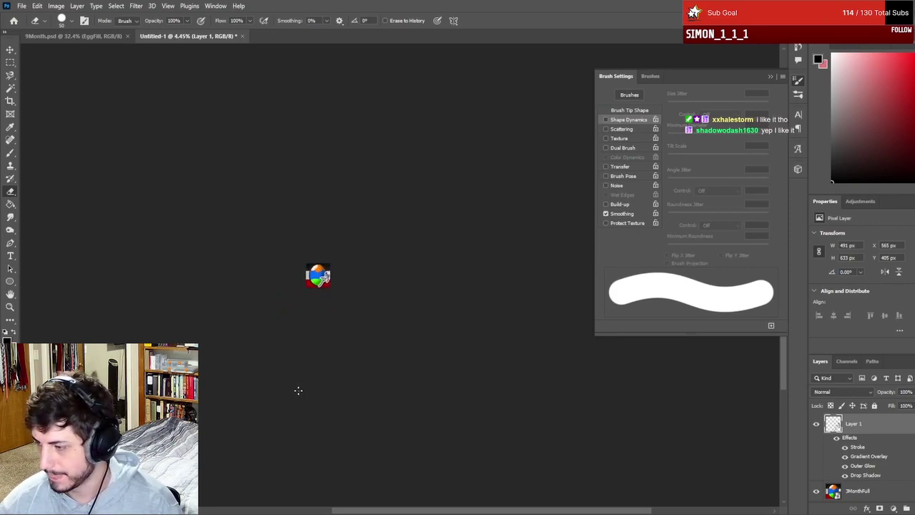
scroll(279, 382, up, 8)
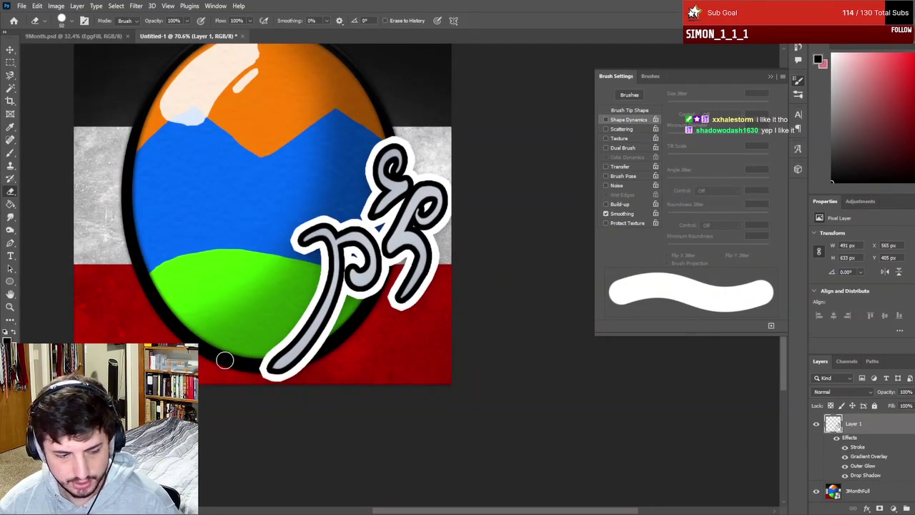
scroll(259, 331, down, 1)
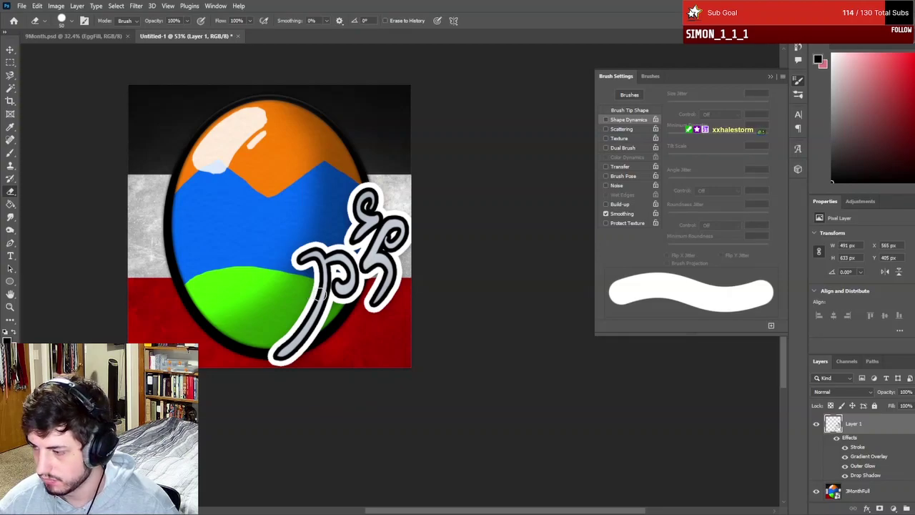
drag(322, 294, 318, 302)
- Examine the signature over the egg image both at thumbnail size and close up
scroll(342, 321, down, 3)
scroll(345, 372, down, 3)
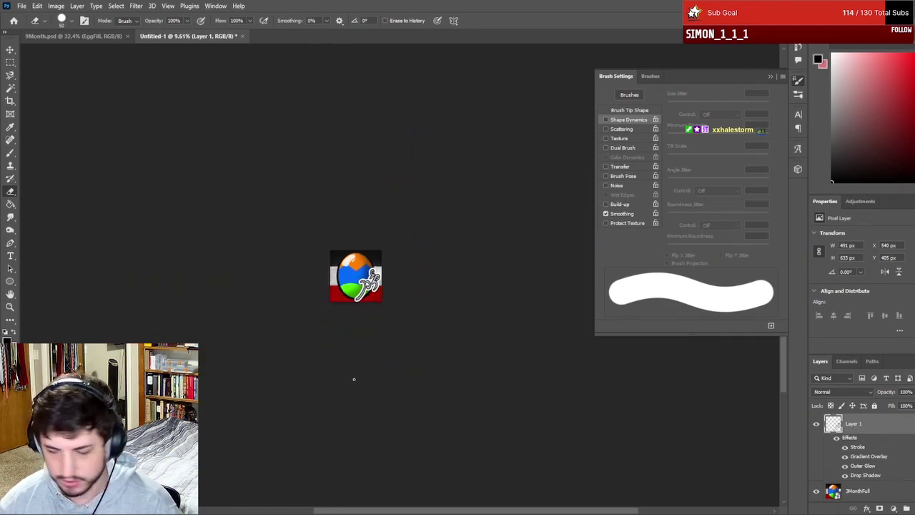
scroll(361, 276, up, 7)
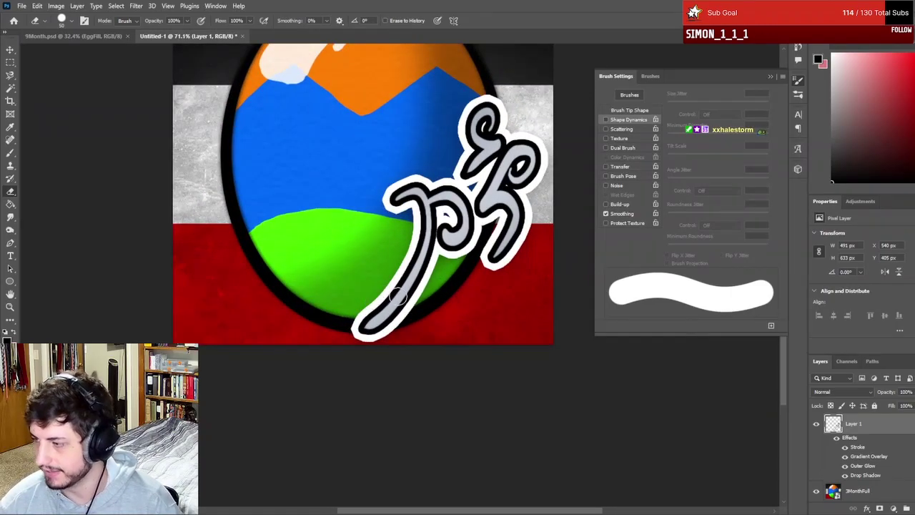
scroll(390, 300, up, 3)
scroll(399, 300, right, 2)
scroll(399, 301, right, 2)
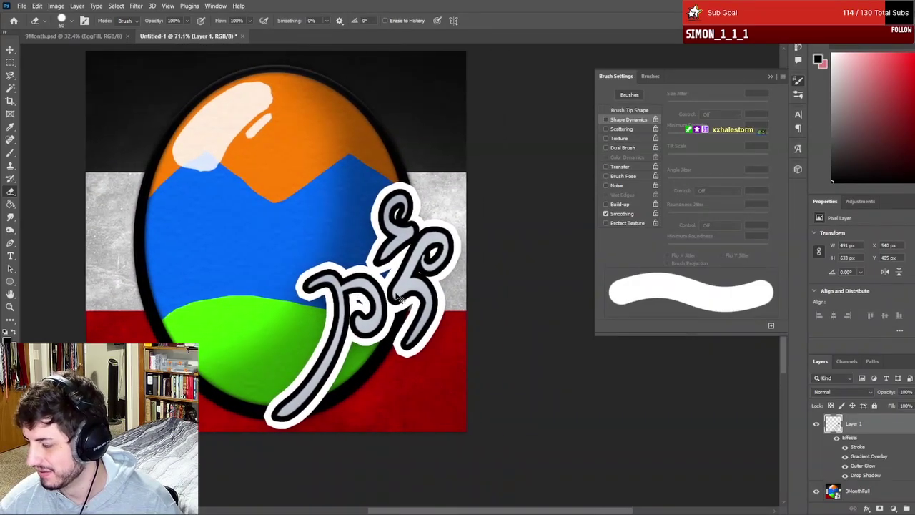
scroll(396, 290, down, 3)
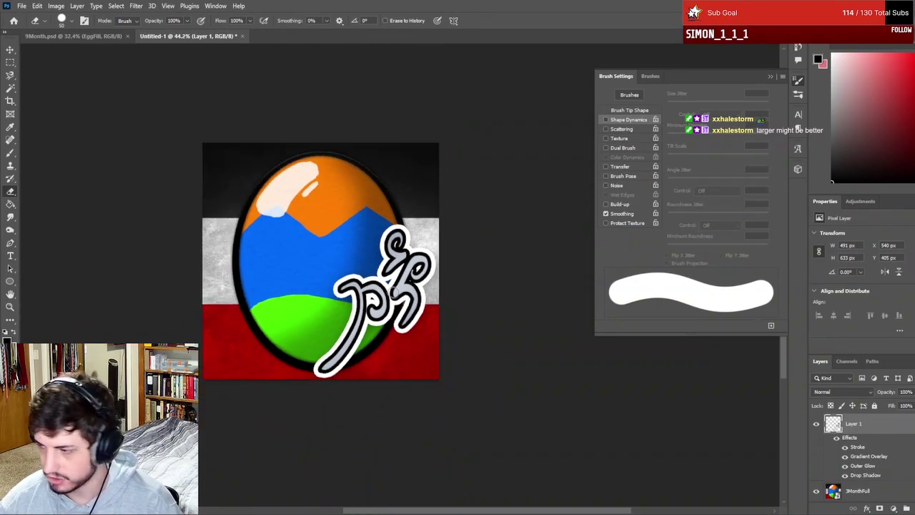
- Try scaling the signature to 134.13% and then to 81.70% near the egg image's lower-right corner
key(ctrl+g)
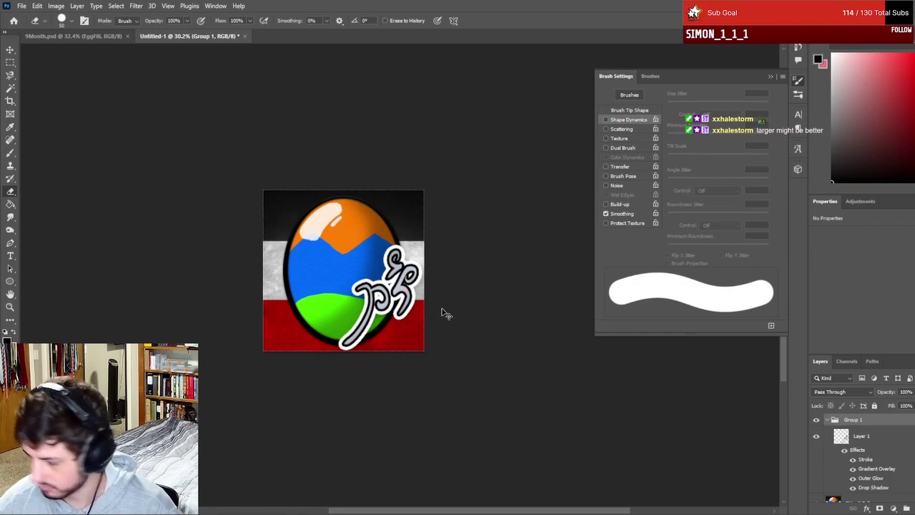
key(ctrl+z)
key(ctrl+t)
mouse_move(348, 247)
mouse_down()
mouse_move(315, 193)
mouse_move(337, 236)
mouse_move(319, 218)
mouse_up()
drag(355, 281, 368, 295)
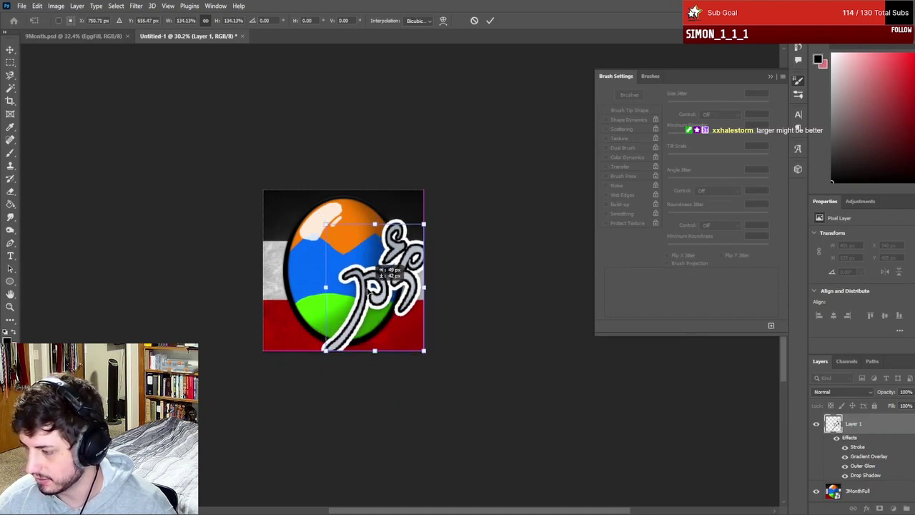
drag(324, 221, 386, 303)
drag(396, 339, 404, 318)
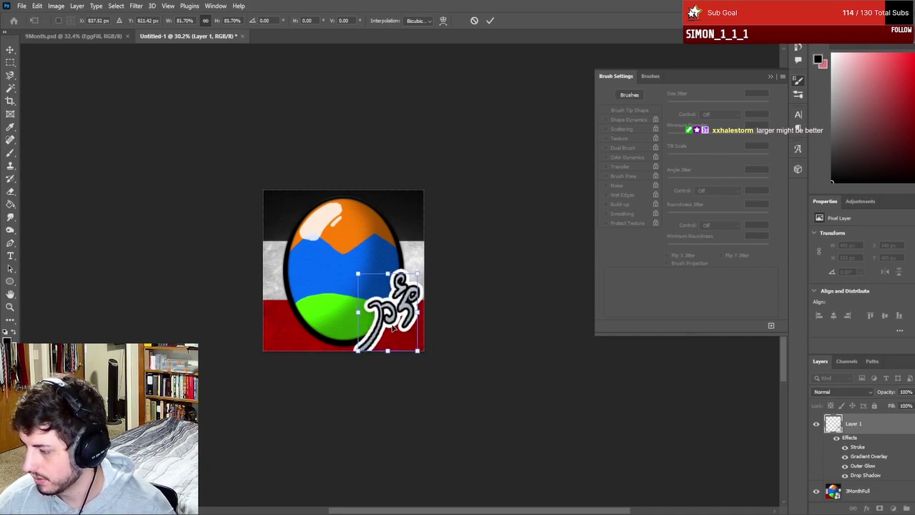
key(Return)
key(e)
key(ctrl+minus)
key(ctrl+minus)
key(ctrl+minus)
key(ctrl+minus)
key(ctrl+minus)
key(ctrl+minus)
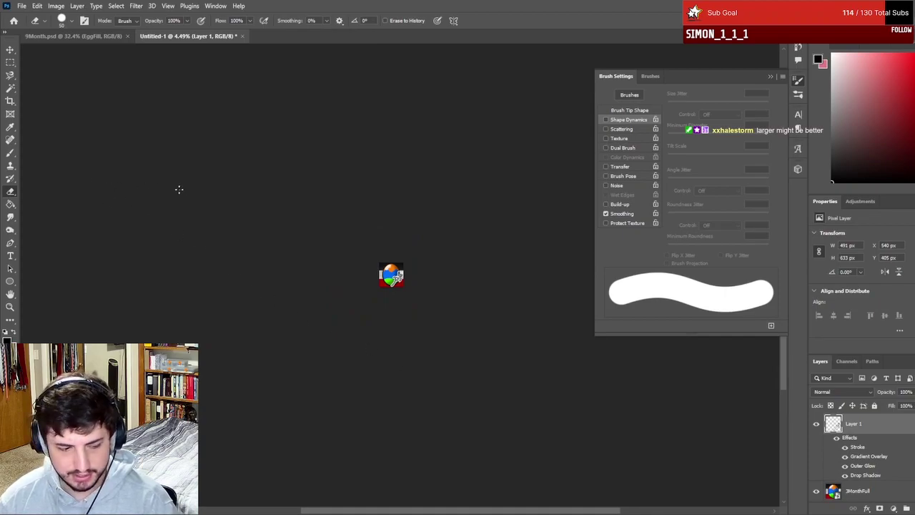
click(21, 6)
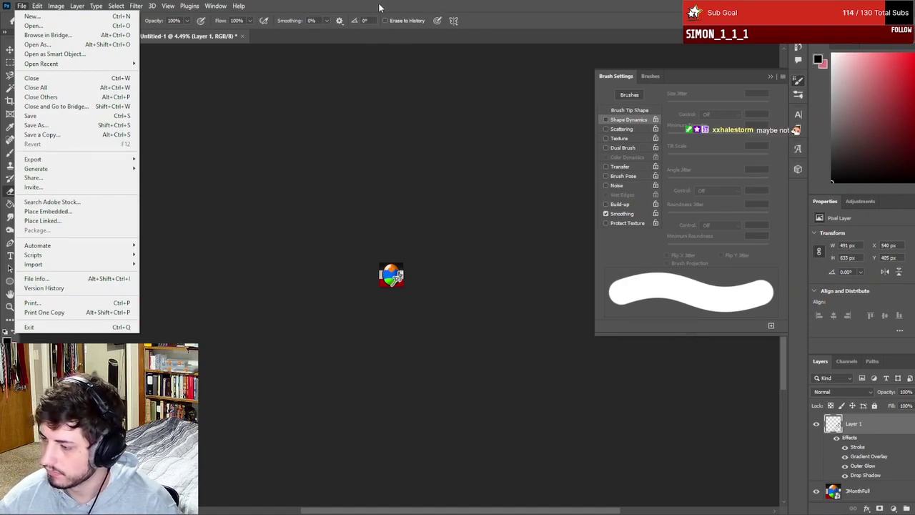
mouse_move(71, 165)
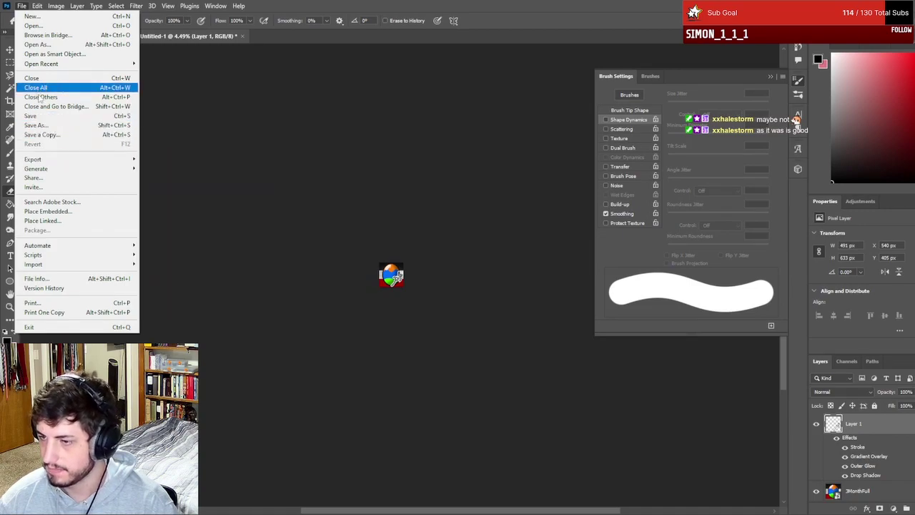
click(66, 126)
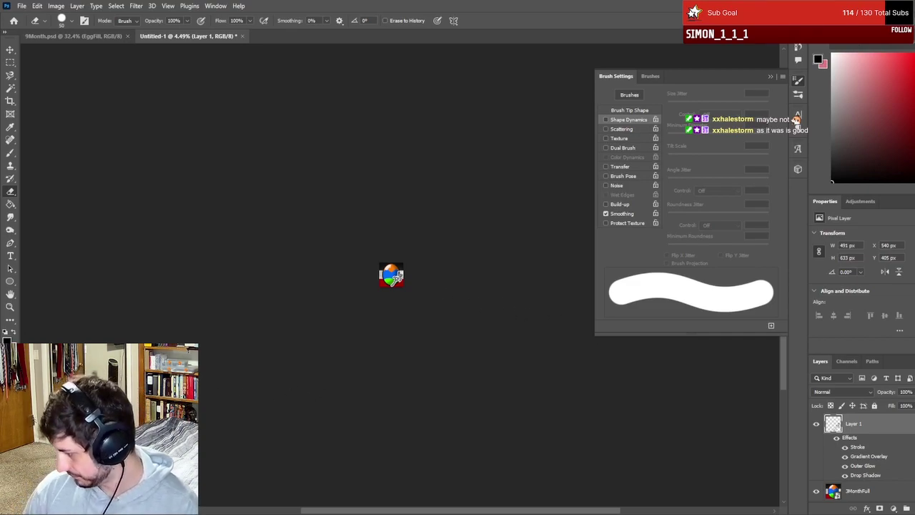
- Hide the 3MonthFull egg layer and save the signature document as Tier2.psd
click(817, 491)
scroll(400, 312, up, 8)
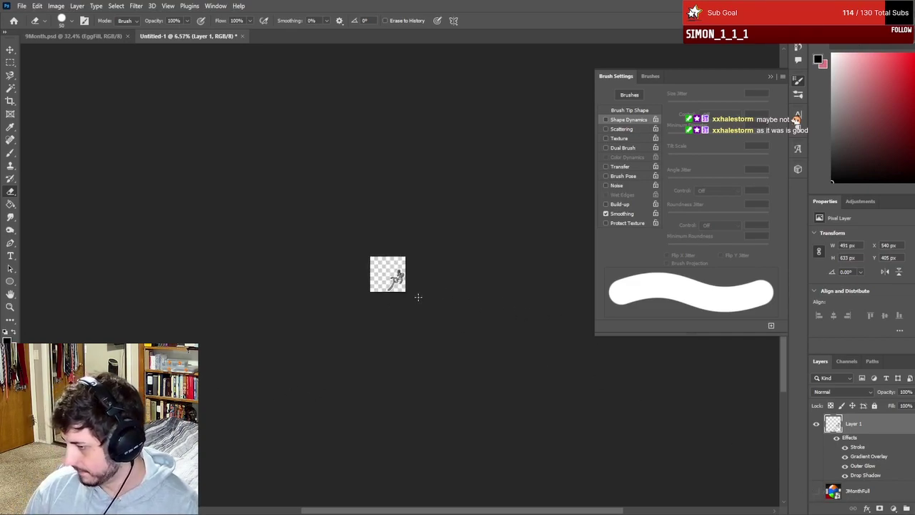
click(22, 6)
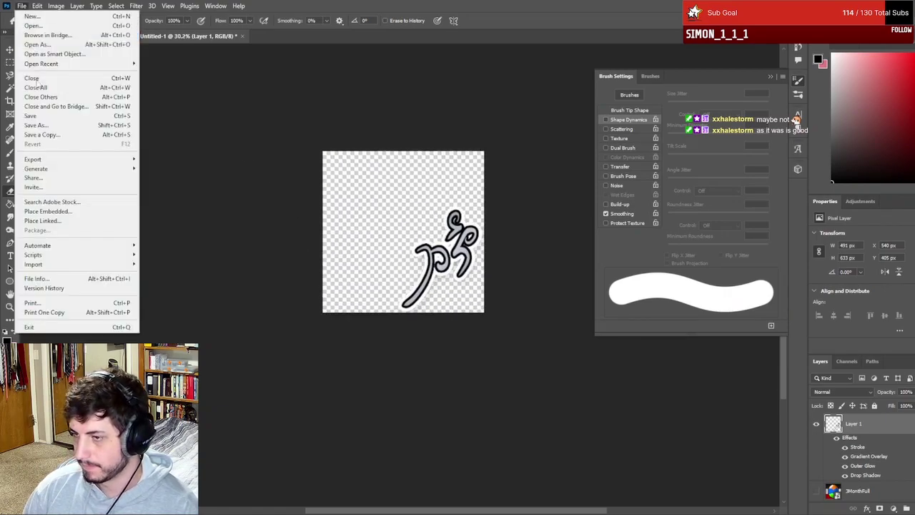
click(43, 116)
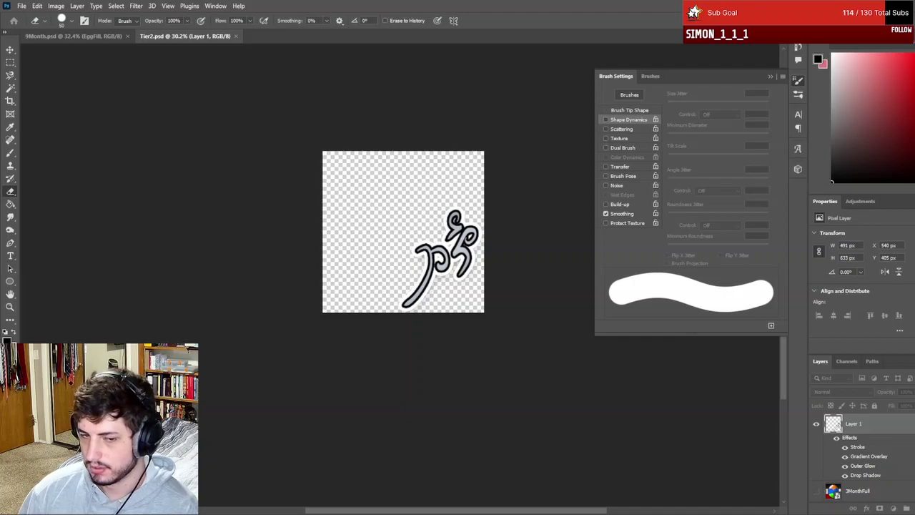
- Export the full-size signature on transparency as a PNG
click(22, 6)
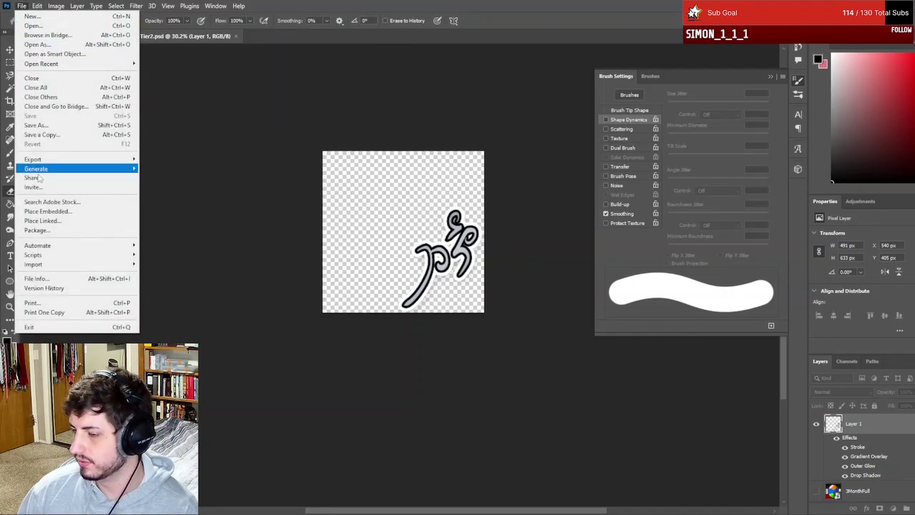
mouse_move(38, 5)
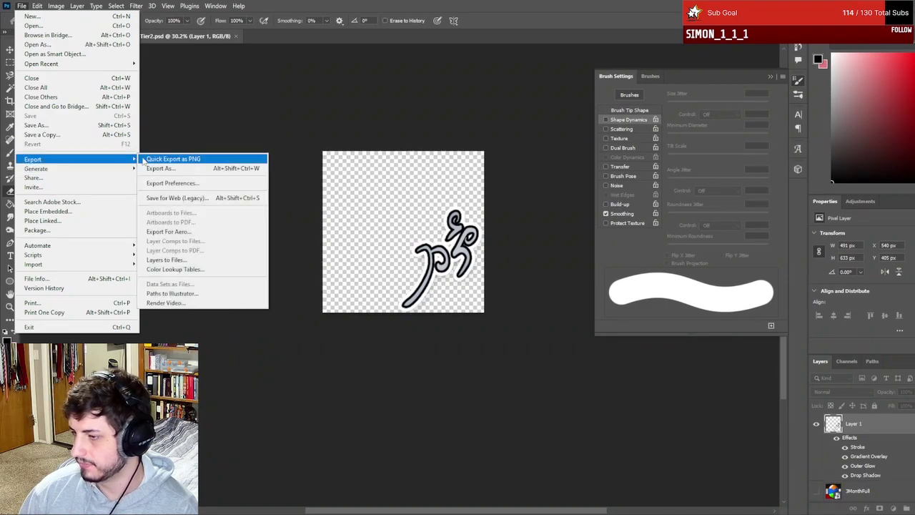
click(149, 159)
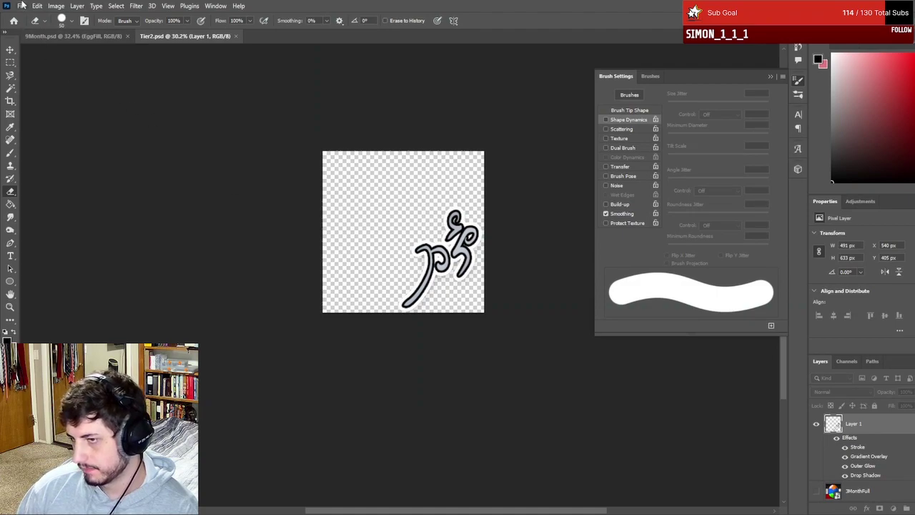
- Reduce the whole image's size so the signature layer measures 33 × 43 px
click(56, 6)
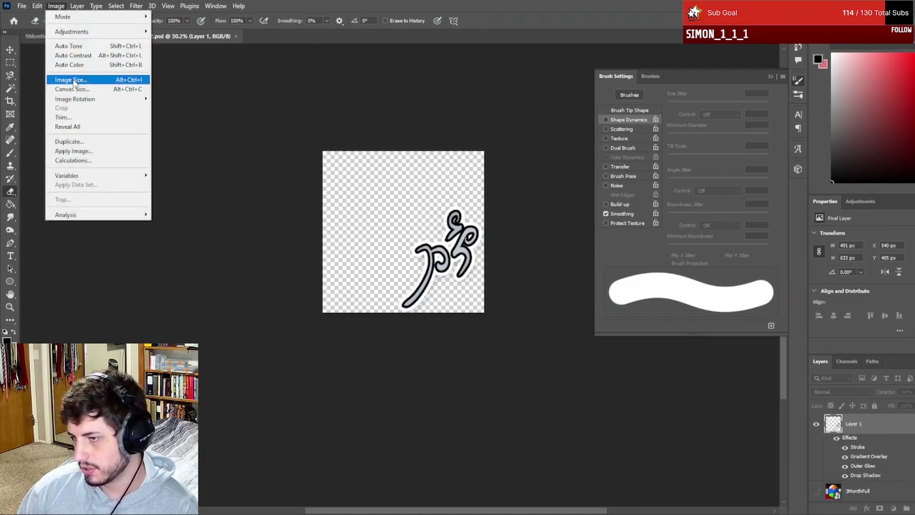
key(Escape)
key(h)
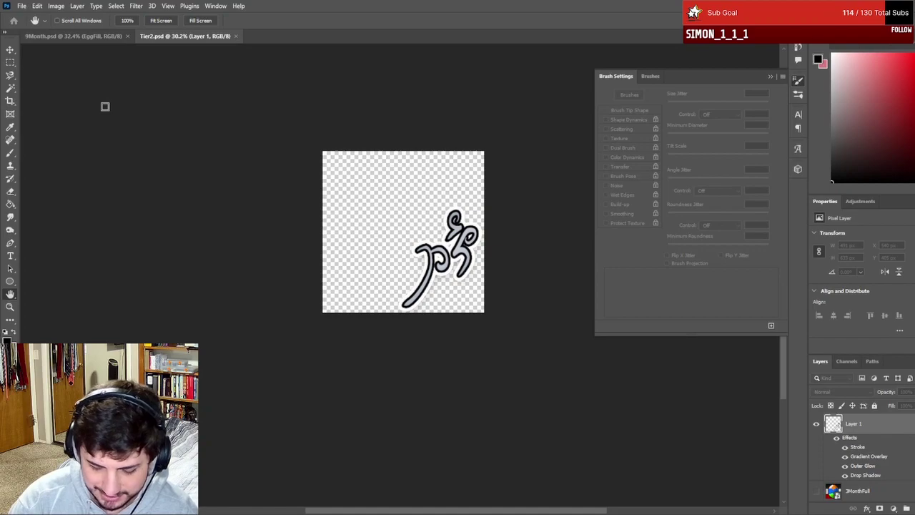
key(e)
key(ctrl+z)
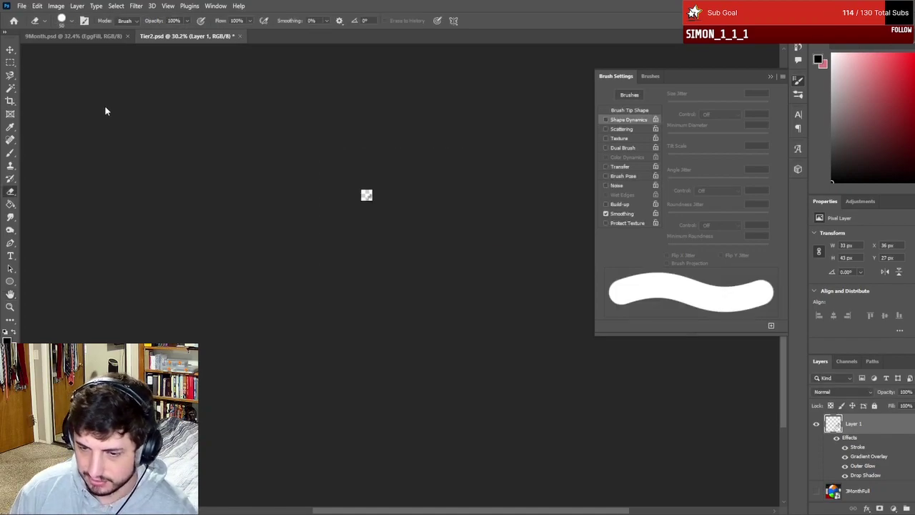
- Check the reduced signature's pixels close up and export this version as a PNG
click(21, 6)
mouse_move(74, 162)
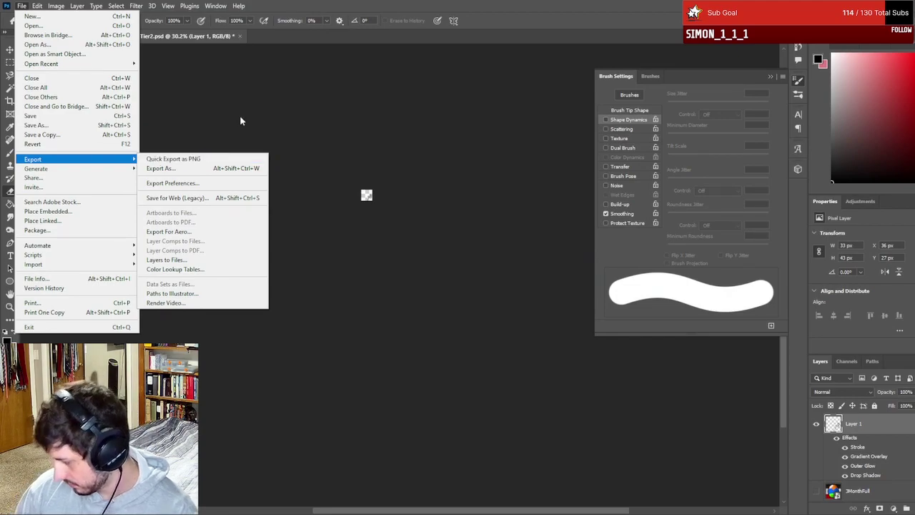
key(Escape)
scroll(343, 209, up, 3)
scroll(339, 187, up, 5)
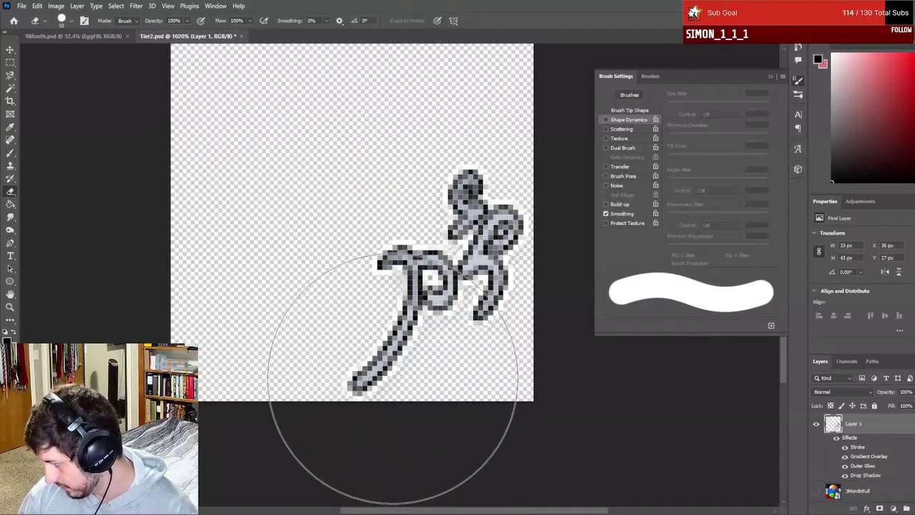
scroll(429, 429, down, 10)
click(21, 6)
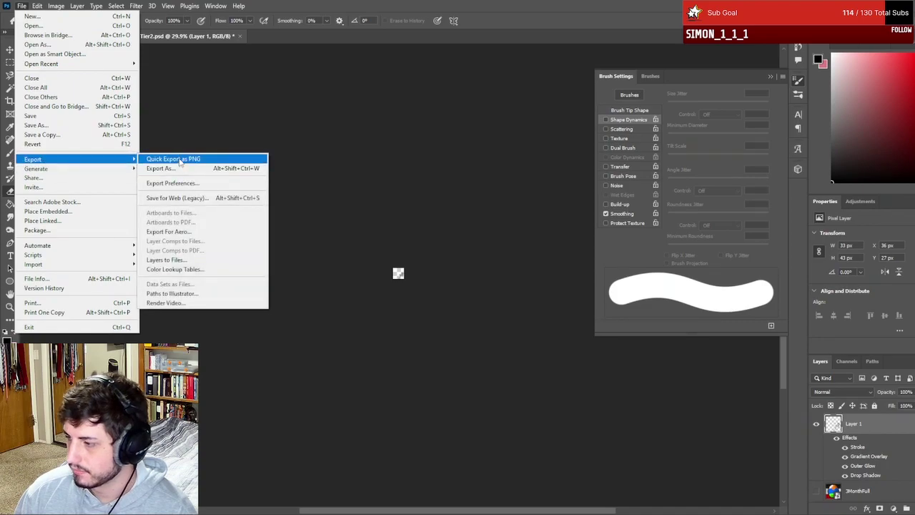
click(179, 160)
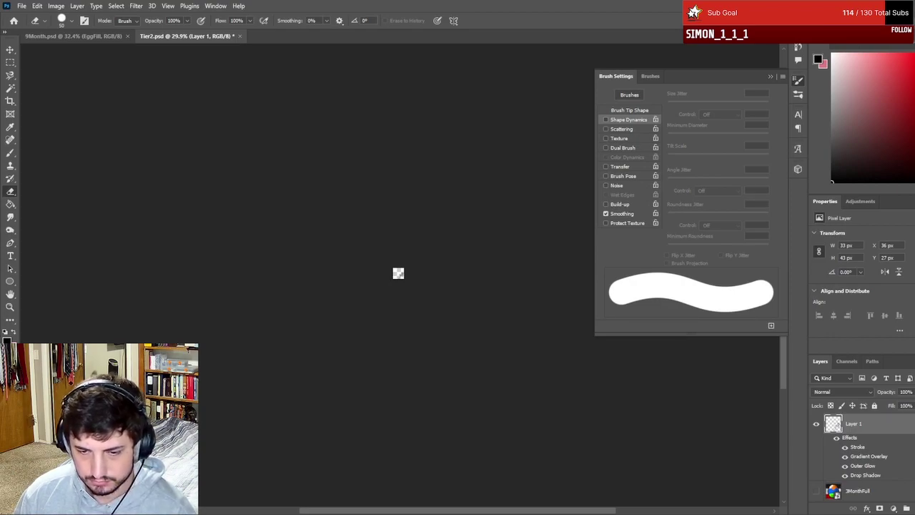
- Reduce the image size so the signature measures 17 × 22 px and export it as a PNG
click(56, 6)
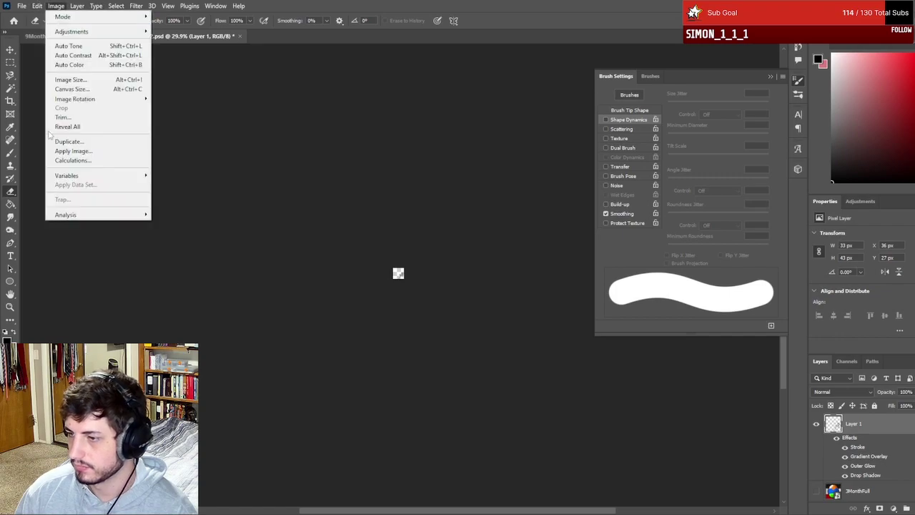
click(83, 84)
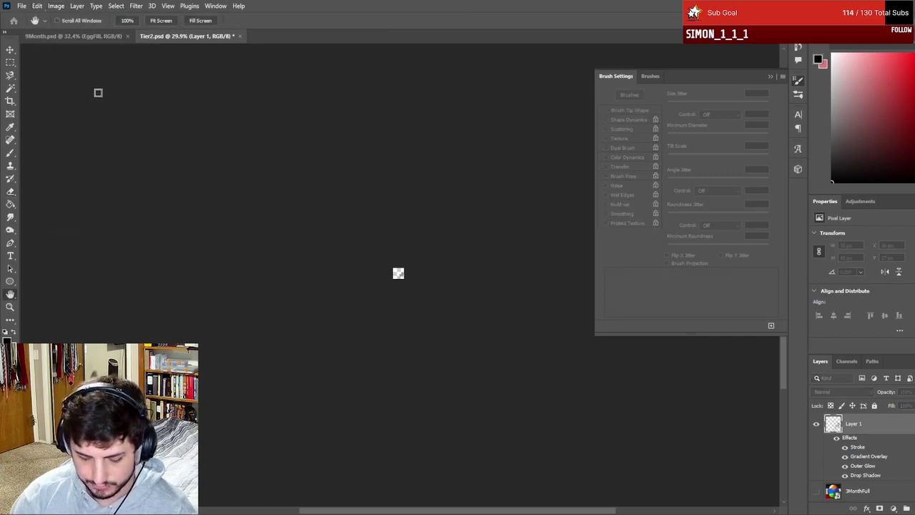
key(e)
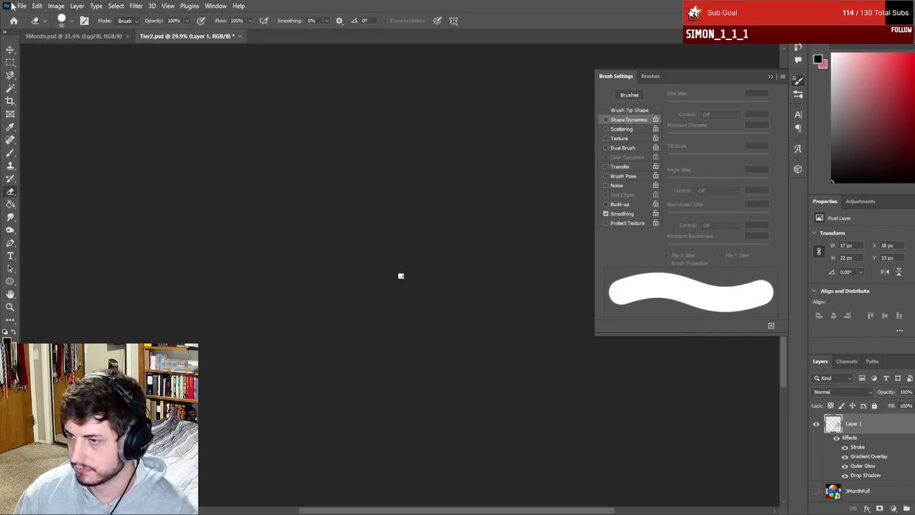
click(21, 6)
mouse_move(28, 153)
click(183, 157)
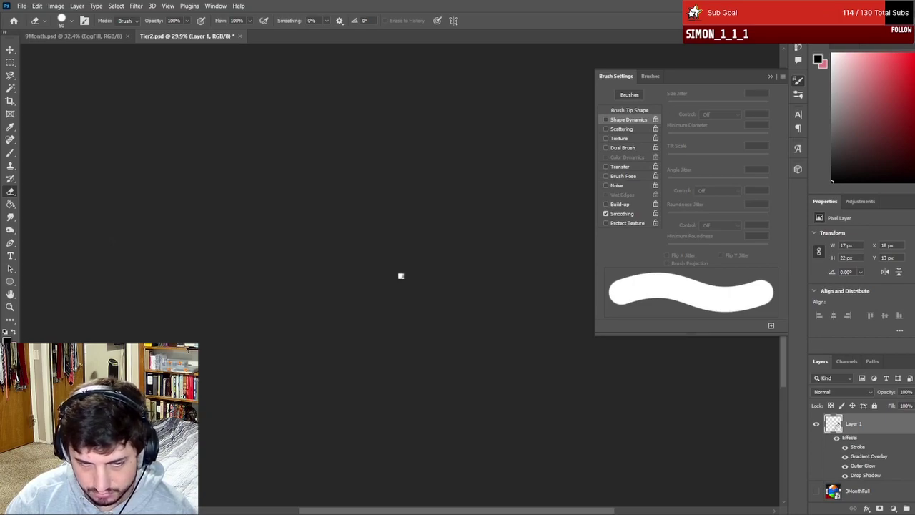
- Reduce the image size so the signature measures 9 × 12 px and export it as a PNG
click(56, 6)
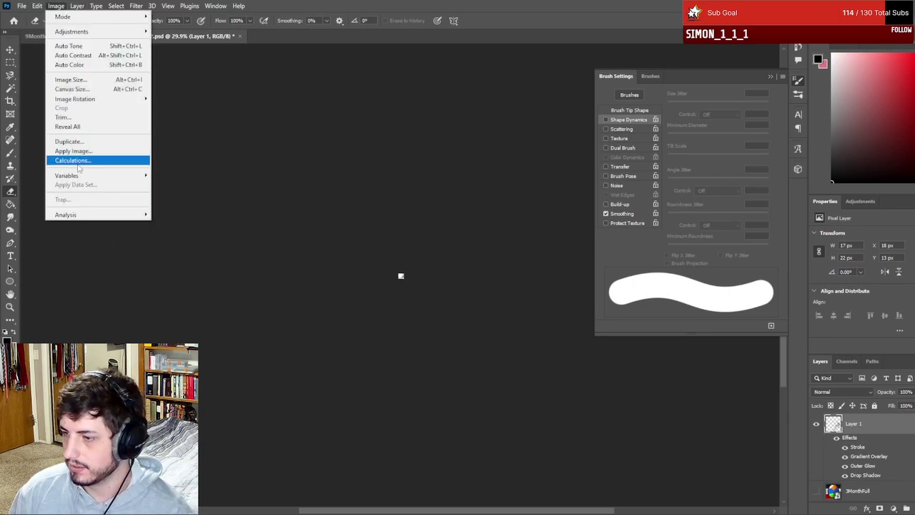
click(99, 81)
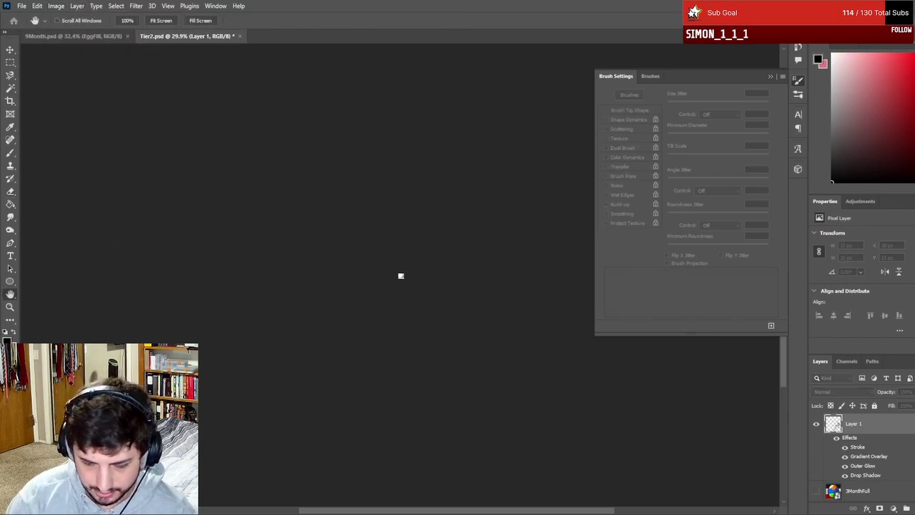
click(22, 6)
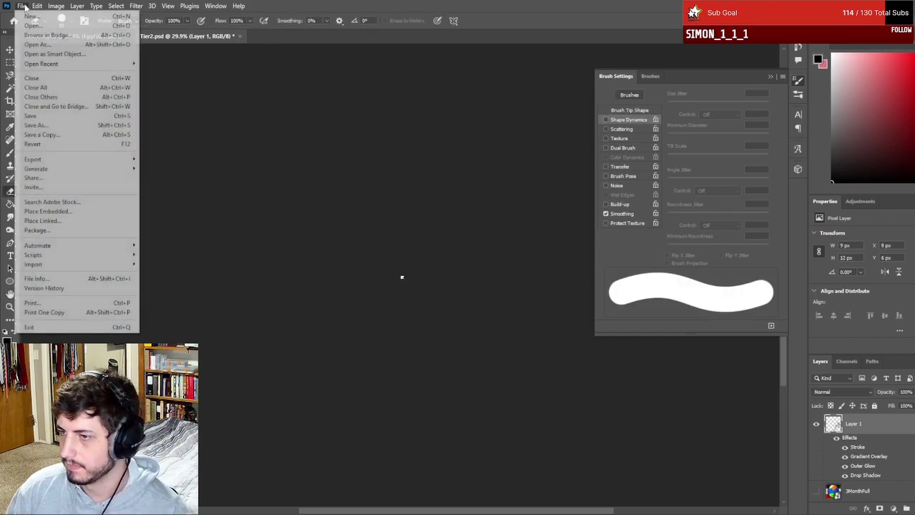
mouse_move(71, 159)
click(171, 161)
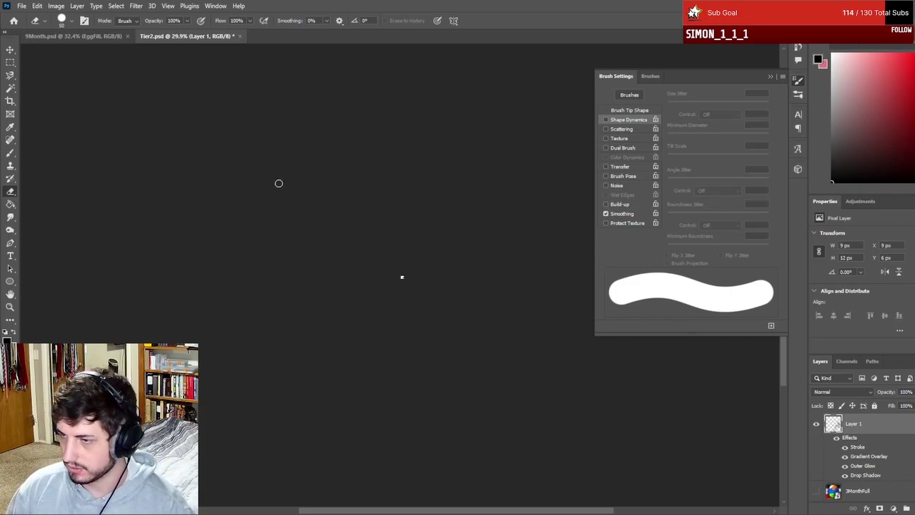
- Undo the image size reductions to bring the signature back to its full size
key(ctrl+z)
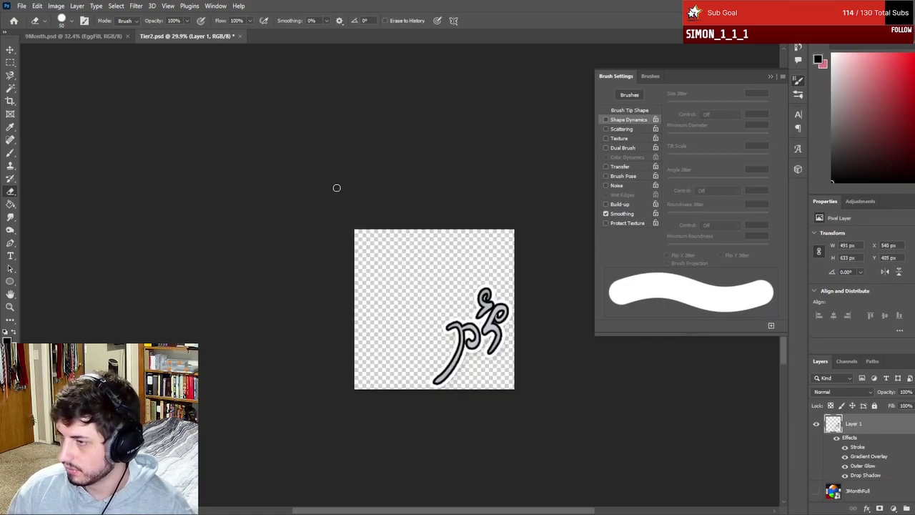
key(ctrl+z)
key(ctrl+shift+z)
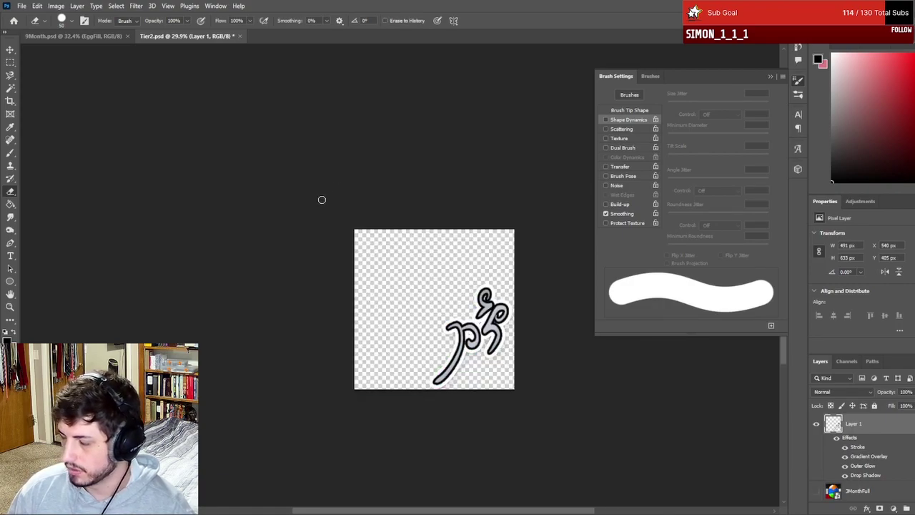
- Hide the signature on Layer 1 and add a new empty layer above it for drawing with the Brush tool
scroll(442, 279, up, 3)
click(817, 424)
scroll(611, 434, down, 2)
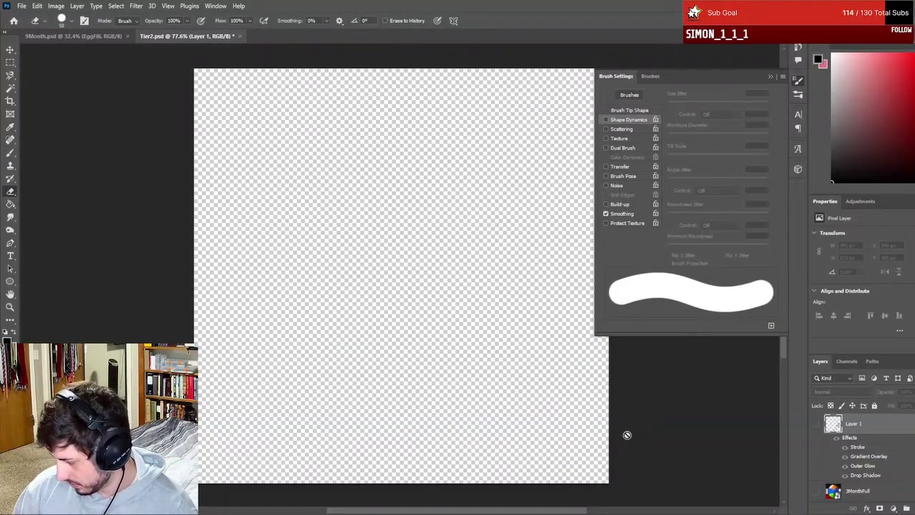
key(b)
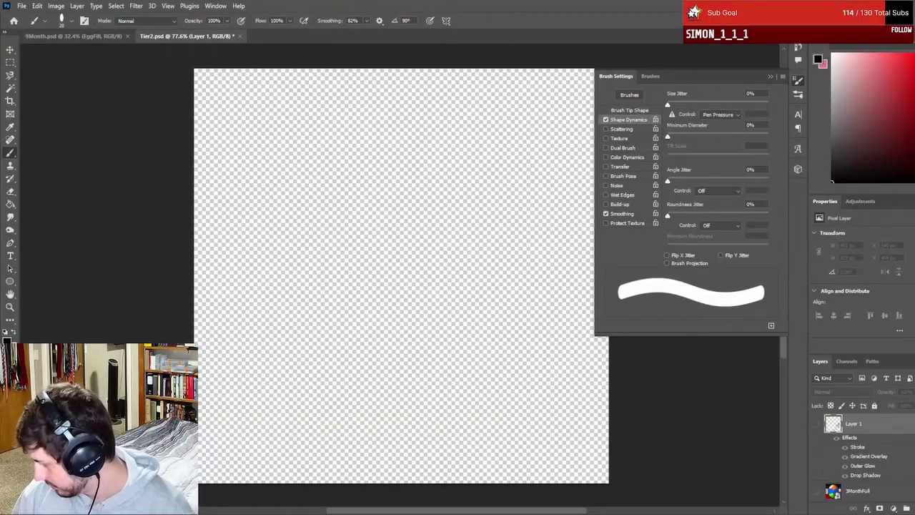
key(ctrl+shift+alt+n)
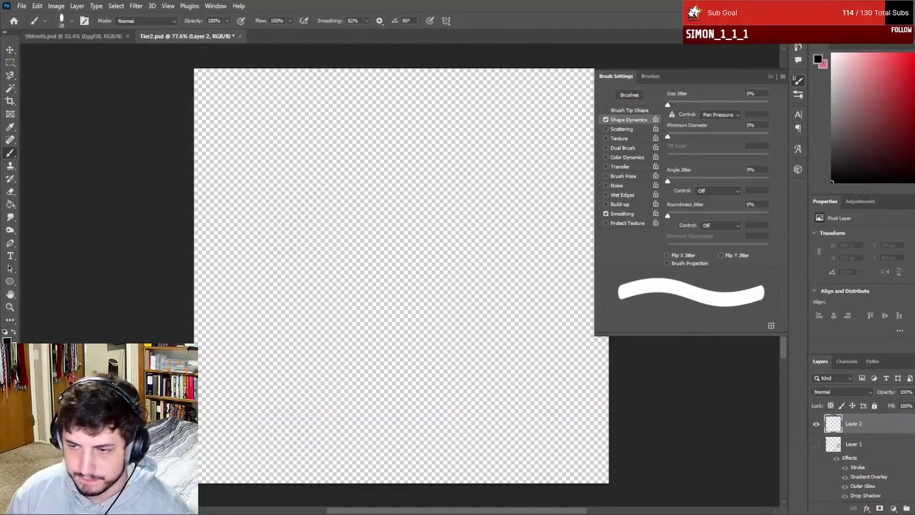
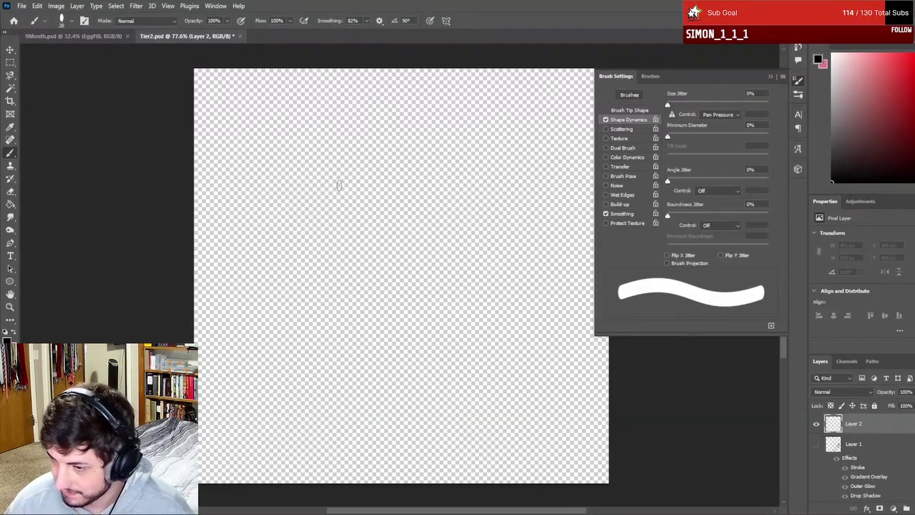
- Try curved brush strokes before and after setting Minimum Diameter to 20%, undoing each stroke
drag(345, 178, 275, 320)
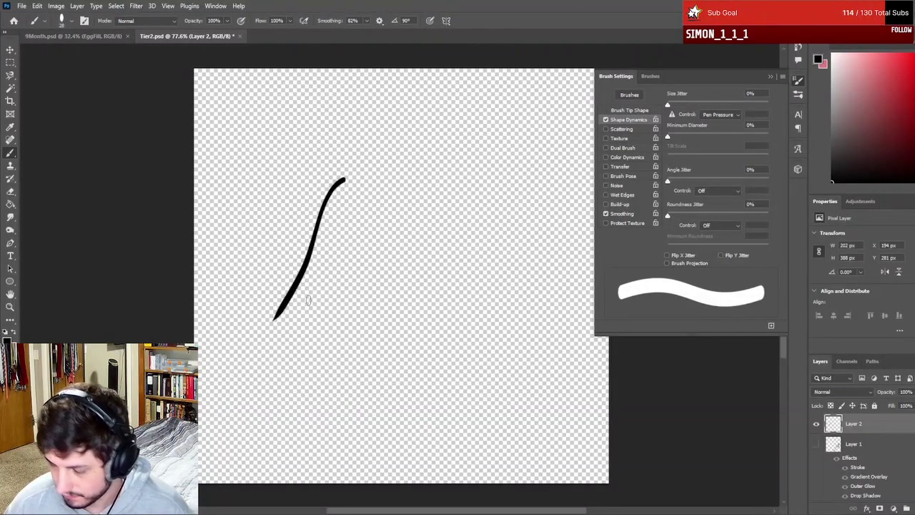
key(ctrl+z)
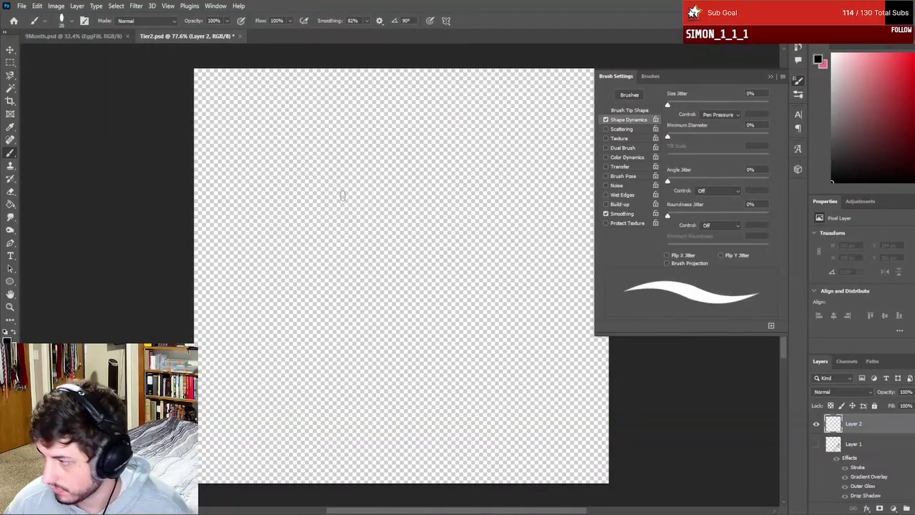
click(669, 138)
drag(669, 139, 688, 140)
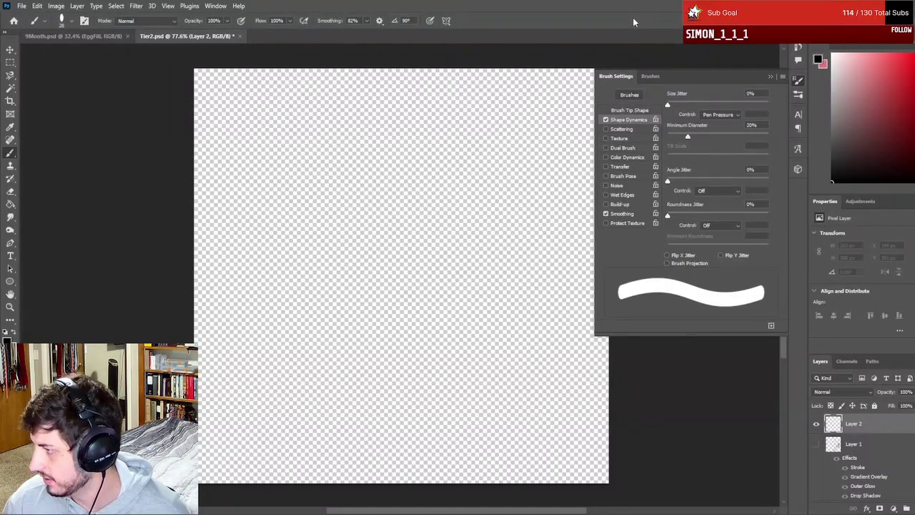
mouse_move(343, 184)
mouse_down()
mouse_move(320, 199)
mouse_move(299, 307)
mouse_move(265, 302)
mouse_up()
key(ctrl+z)
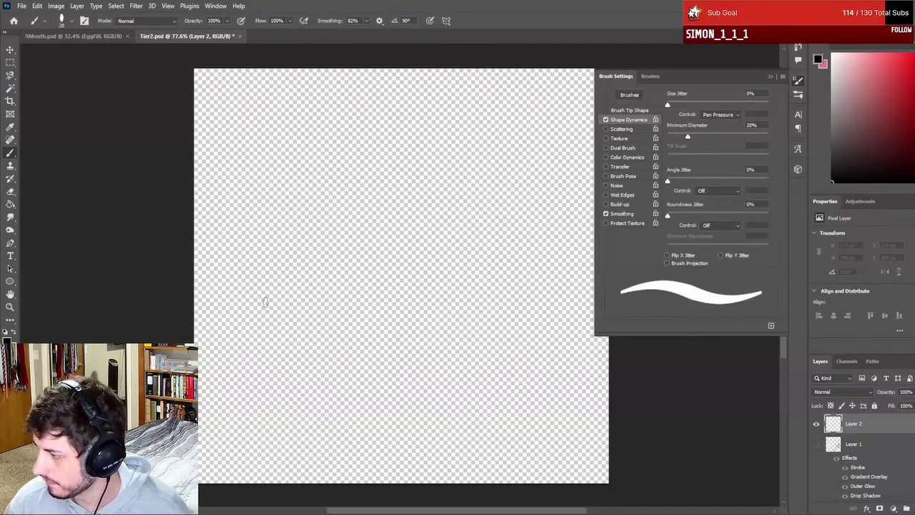
mouse_move(372, 195)
mouse_down()
mouse_move(355, 281)
mouse_move(329, 306)
mouse_up()
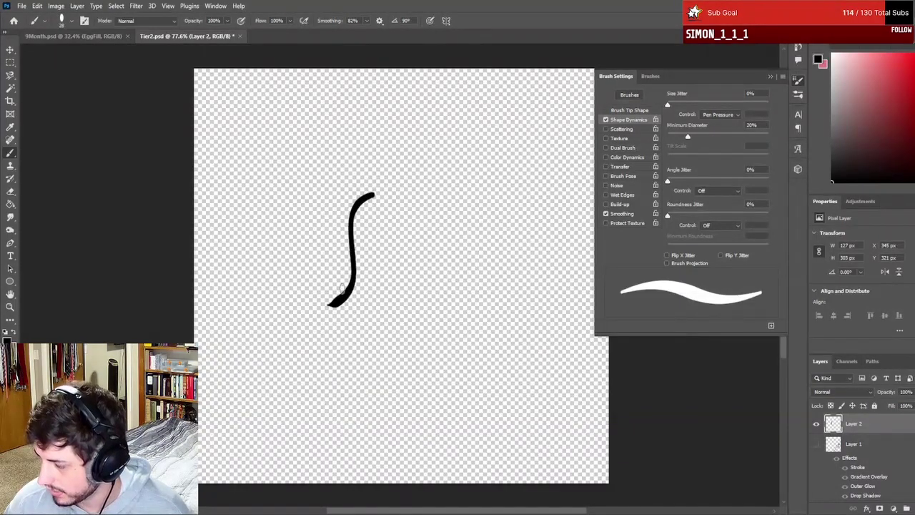
key(ctrl+z)
- Set the brush's Minimum Diameter to 50% and test it with two curved strokes, undoing each one
drag(688, 137, 720, 141)
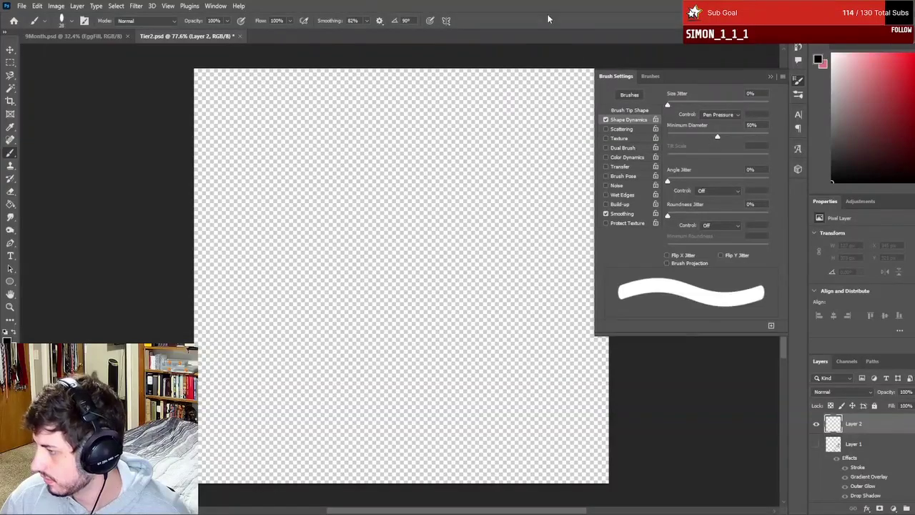
mouse_move(370, 209)
mouse_down()
mouse_move(356, 284)
mouse_move(305, 306)
mouse_up()
key(ctrl+z)
mouse_move(377, 213)
mouse_down()
mouse_move(346, 234)
mouse_move(301, 368)
mouse_move(276, 367)
mouse_up()
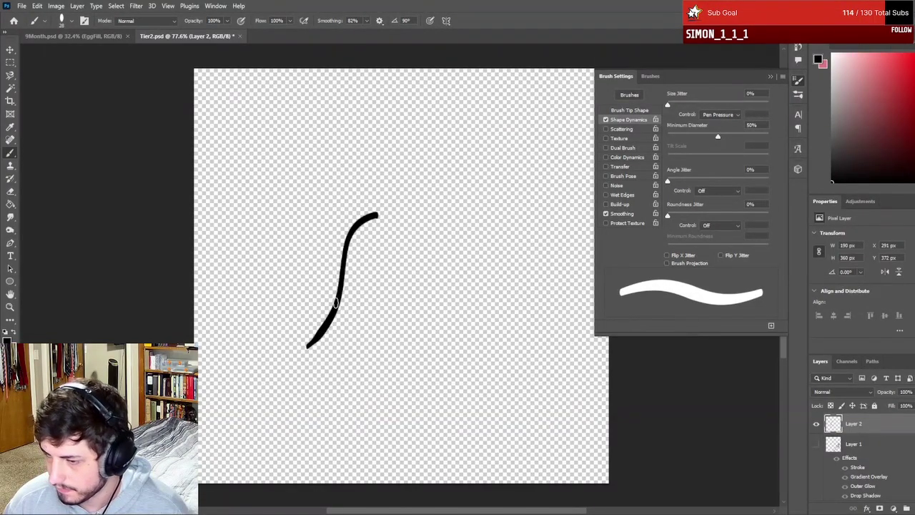
key(ctrl+z)
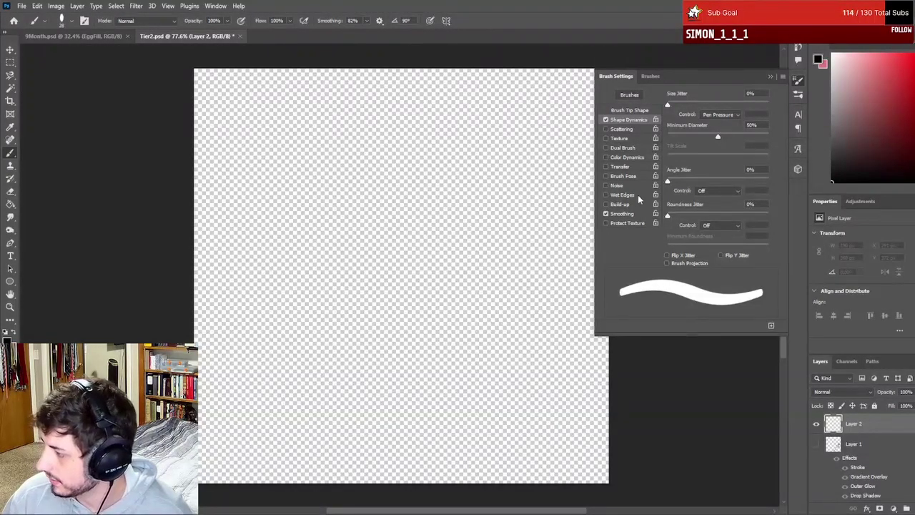
- Set the brush's Minimum Diameter to 0% and draw a long slanted S-curve stem on the empty layer, redoing the first attempt
drag(714, 139, 654, 130)
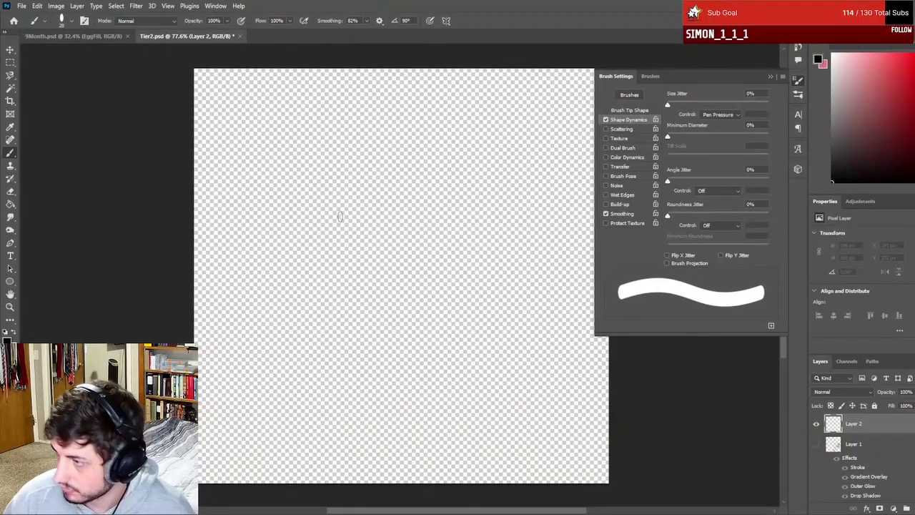
mouse_move(371, 186)
mouse_down()
mouse_move(354, 201)
mouse_move(343, 318)
mouse_move(304, 340)
mouse_up()
key(ctrl+z)
mouse_move(395, 176)
mouse_down()
mouse_move(369, 206)
mouse_move(346, 290)
mouse_move(286, 355)
mouse_up()
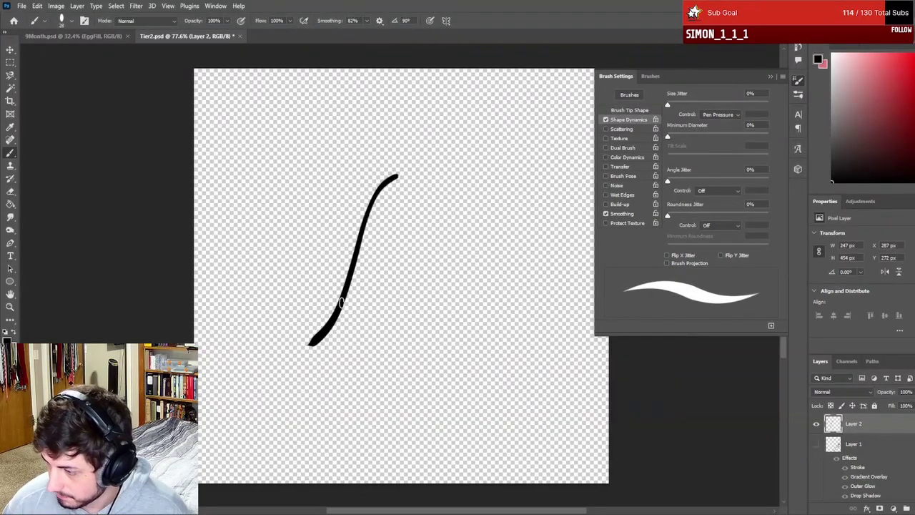
- Try several hooked bowl strokes branching from the lower part of the stem, undoing each one
mouse_move(338, 307)
mouse_down()
mouse_move(372, 286)
mouse_move(386, 311)
mouse_move(365, 337)
mouse_move(352, 334)
mouse_move(351, 296)
mouse_move(381, 303)
mouse_move(384, 334)
mouse_move(354, 361)
mouse_up()
key(ctrl+z)
key(ctrl+z)
key(ctrl+z)
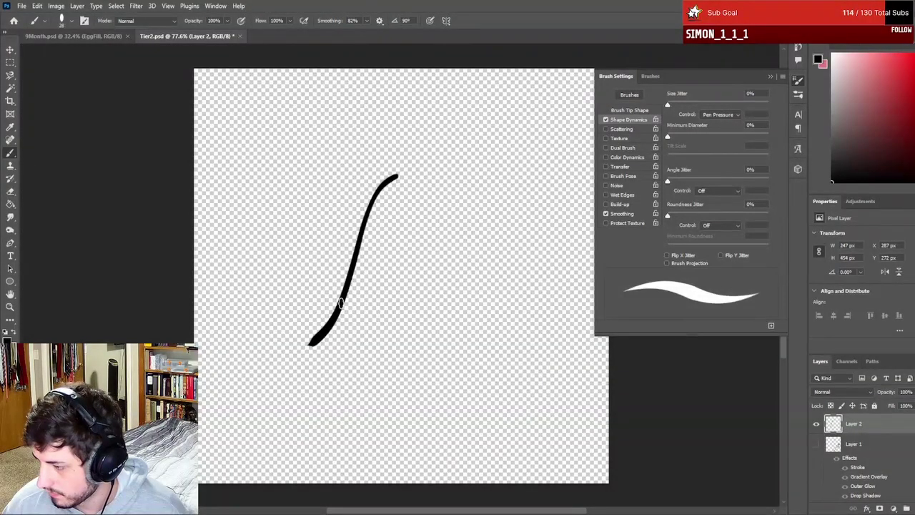
drag(343, 302, 374, 301)
mouse_move(380, 323)
mouse_down()
mouse_move(369, 339)
mouse_move(354, 335)
mouse_up()
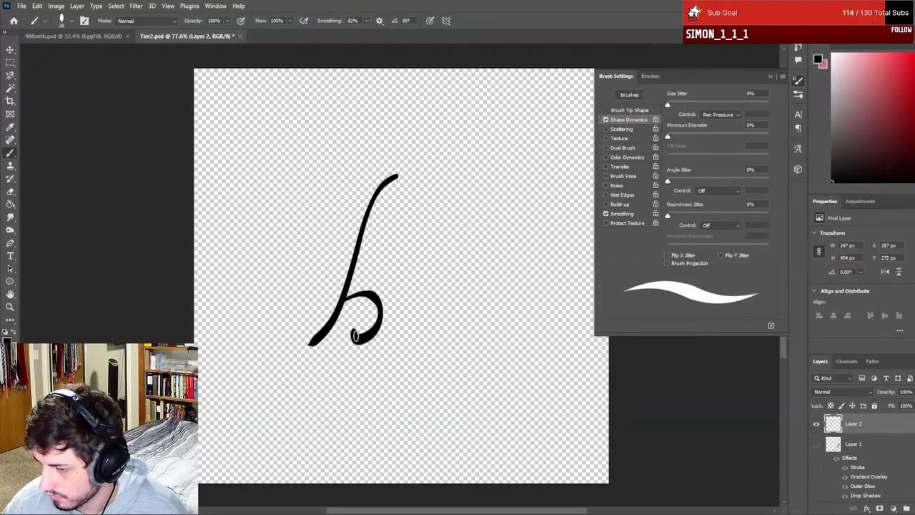
key(ctrl+z)
key(ctrl+z)
mouse_move(341, 301)
mouse_down()
mouse_move(385, 298)
mouse_move(391, 329)
mouse_move(374, 344)
mouse_move(353, 342)
mouse_move(349, 326)
mouse_move(356, 333)
mouse_up()
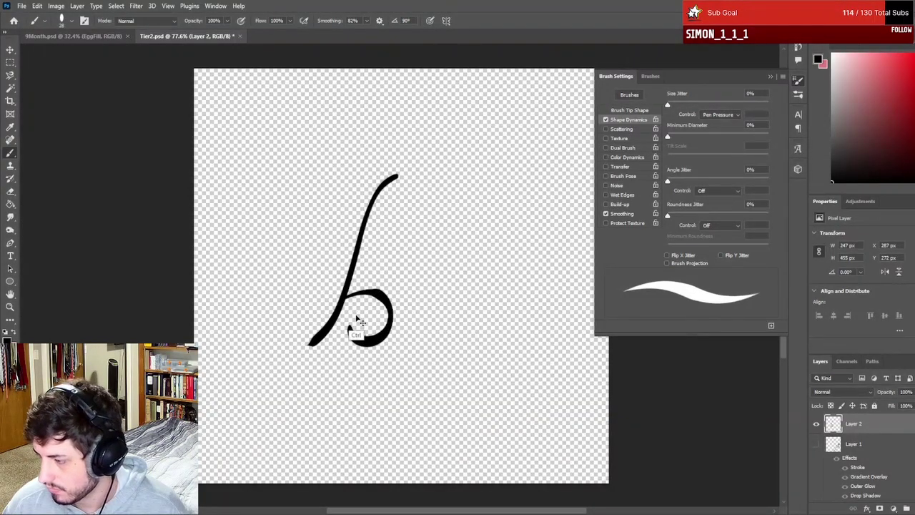
key(ctrl+z)
mouse_move(346, 293)
mouse_down()
mouse_move(382, 307)
mouse_move(386, 331)
mouse_move(365, 345)
mouse_move(354, 329)
mouse_up()
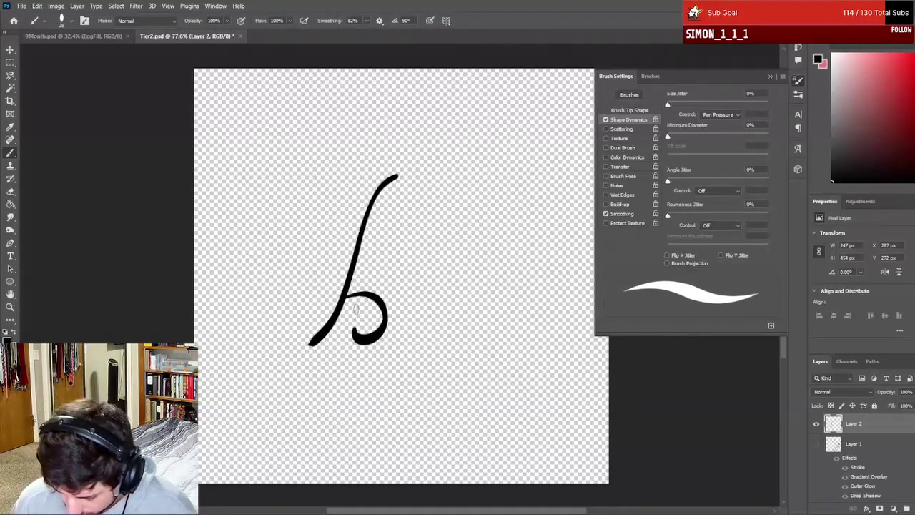
key(ctrl+z)
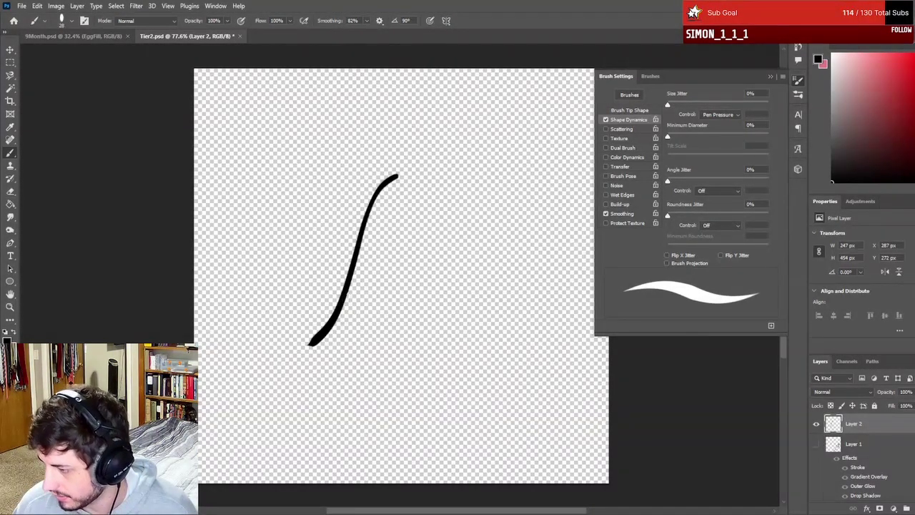
mouse_move(377, 309)
mouse_down()
mouse_move(372, 337)
mouse_move(350, 300)
mouse_move(381, 313)
mouse_move(377, 337)
mouse_move(355, 342)
mouse_up()
key(ctrl+z)
key(ctrl+z)
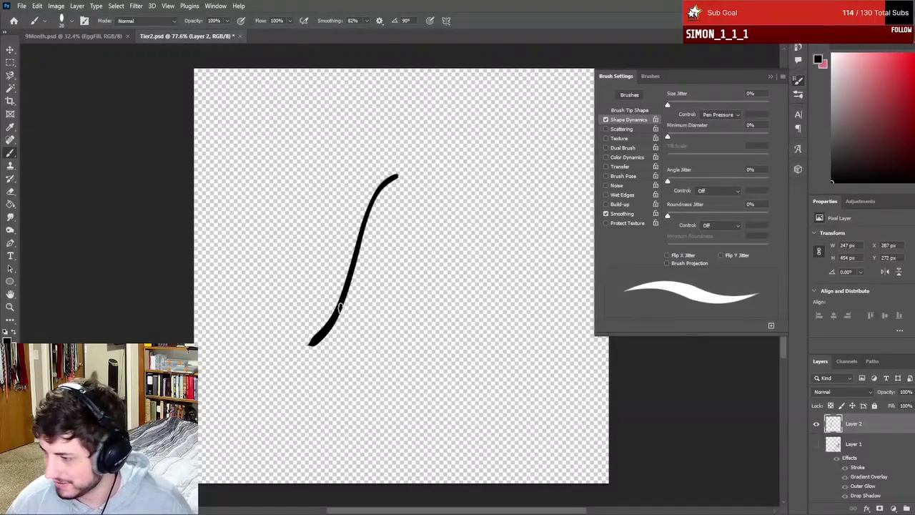
mouse_move(341, 306)
mouse_down()
mouse_move(358, 292)
mouse_move(390, 309)
mouse_move(375, 341)
mouse_move(359, 336)
mouse_up()
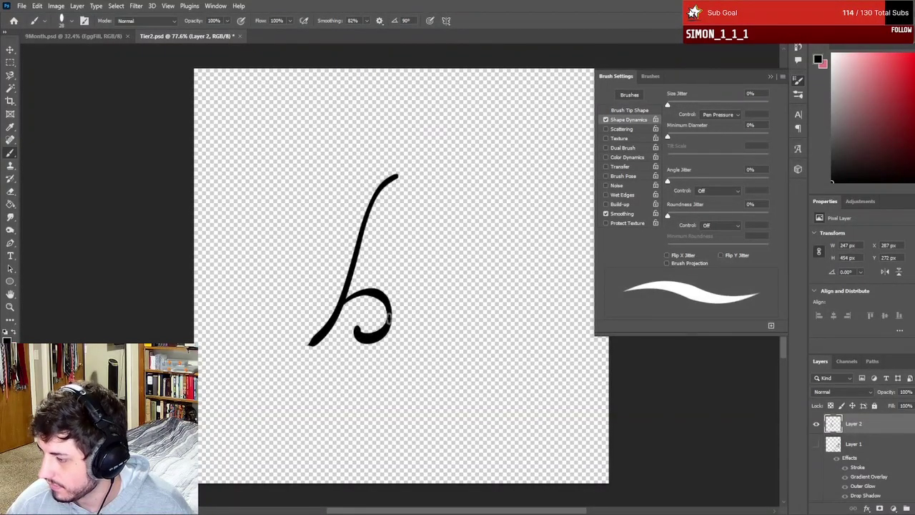
key(ctrl+z)
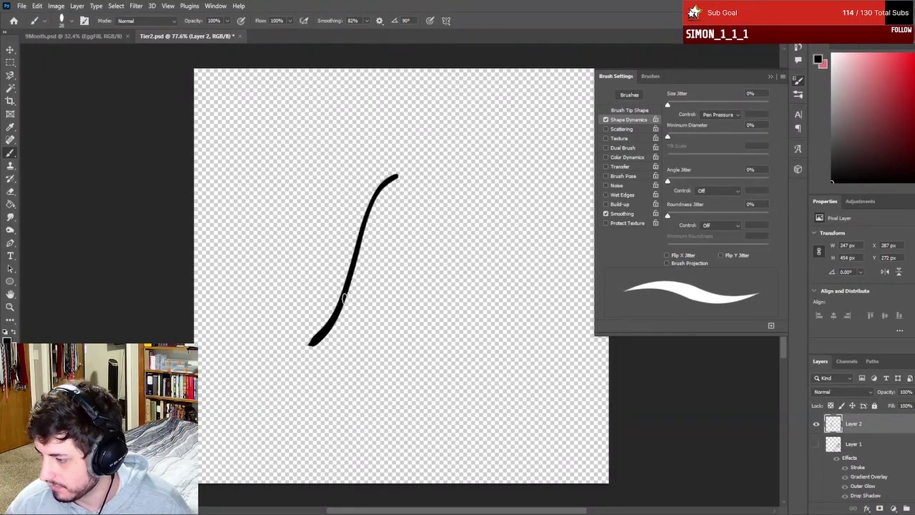
mouse_move(345, 295)
mouse_down()
mouse_move(383, 299)
mouse_move(394, 328)
mouse_move(373, 349)
mouse_move(350, 349)
mouse_up()
key(ctrl+z)
mouse_move(342, 304)
mouse_down()
mouse_move(365, 297)
mouse_move(385, 333)
mouse_up()
key(ctrl+z)
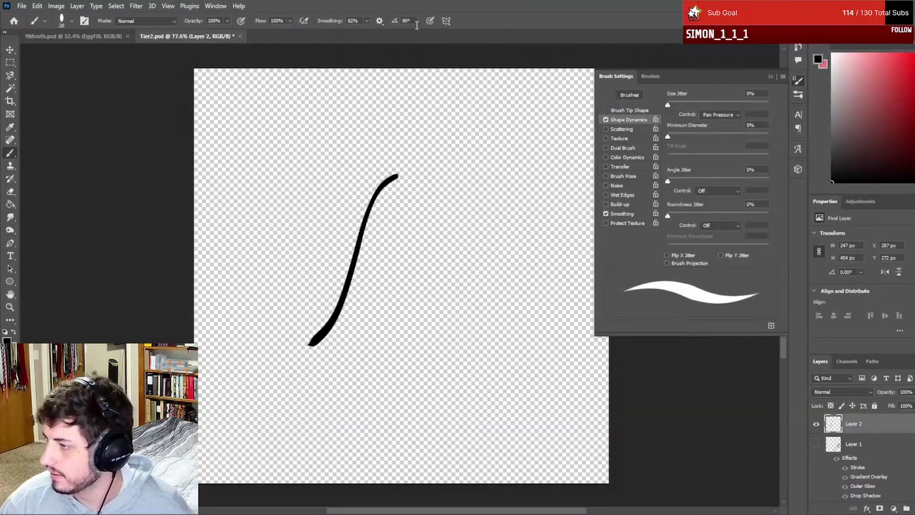
- Set the brush angle to 45° and test it with a hooked bowl stroke, undoing both that stroke and the stem
drag(401, 24, 359, 26)
key(Return)
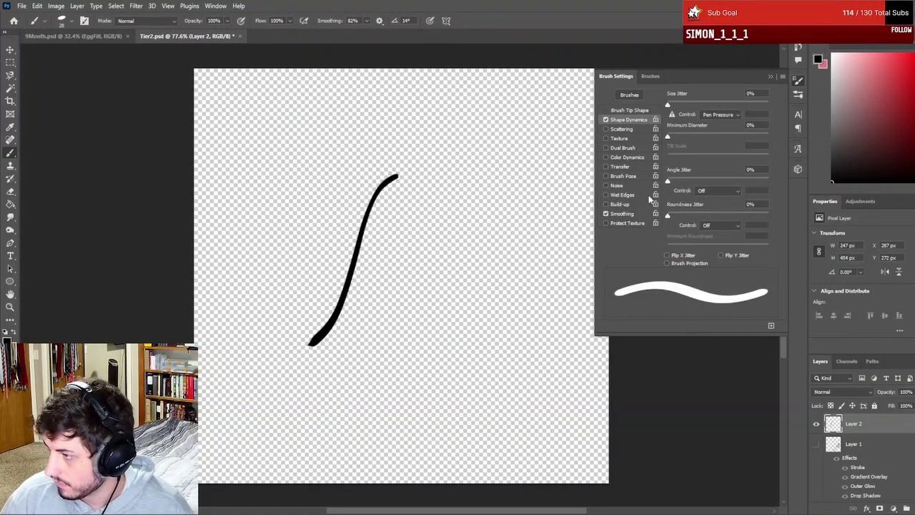
mouse_move(394, 20)
mouse_down()
mouse_move(378, 22)
mouse_move(408, 26)
mouse_up()
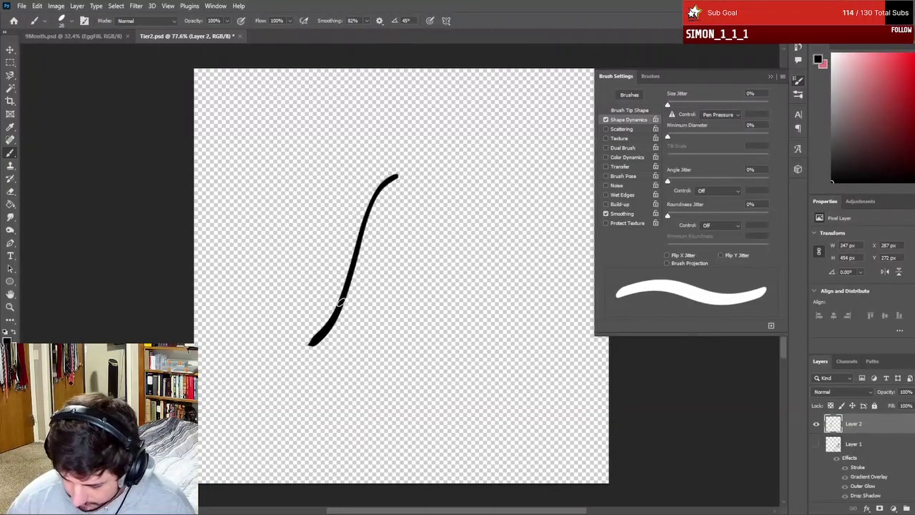
mouse_move(342, 304)
mouse_down()
mouse_move(373, 297)
mouse_move(382, 320)
mouse_move(371, 344)
mouse_move(343, 349)
mouse_up()
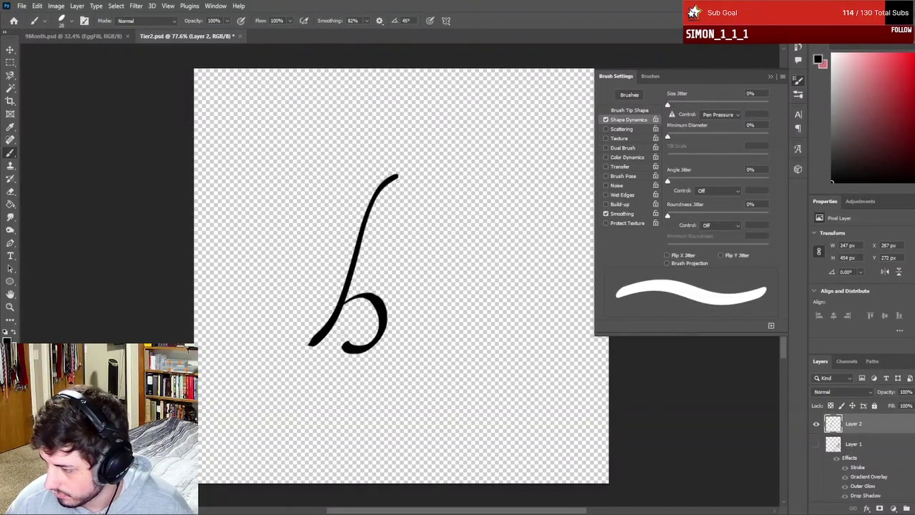
key(ctrl+z)
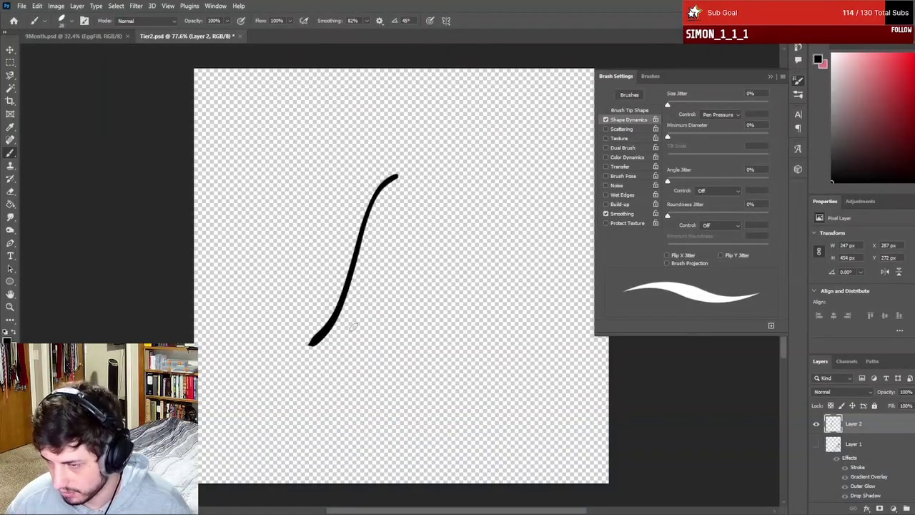
key(ctrl+z)
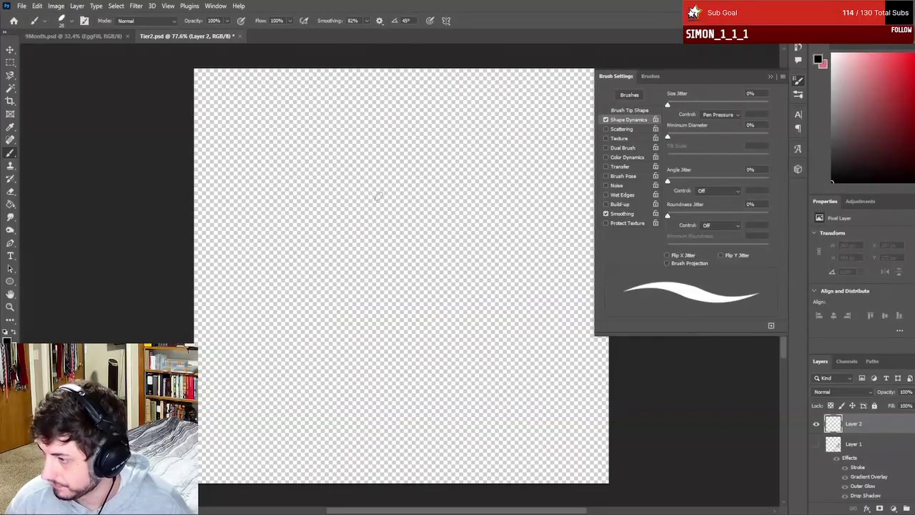
- Draw a new slanted S-curve stem about 174 px wide and 352 px high, replacing the first attempt
mouse_move(370, 188)
mouse_down()
mouse_move(326, 290)
mouse_move(296, 315)
mouse_up()
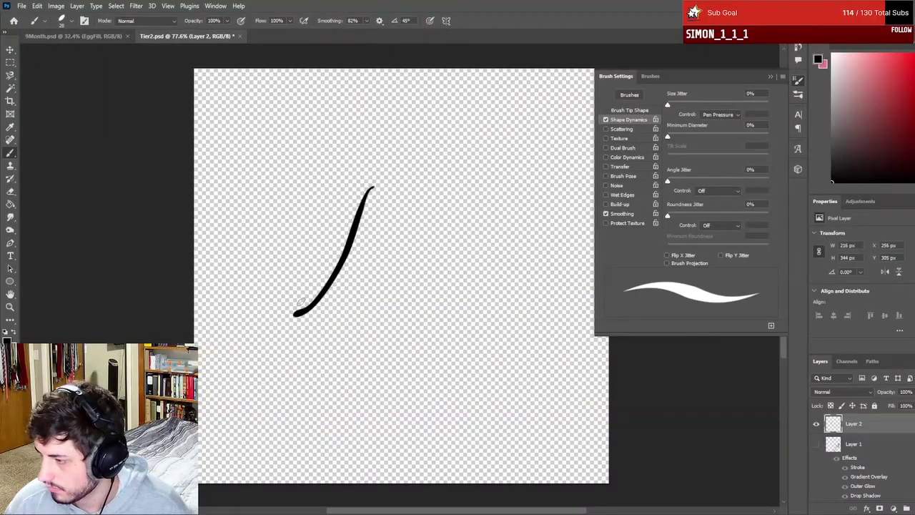
key(ctrl+z)
mouse_move(374, 205)
mouse_down()
mouse_move(353, 232)
mouse_move(340, 298)
mouse_move(302, 334)
mouse_up()
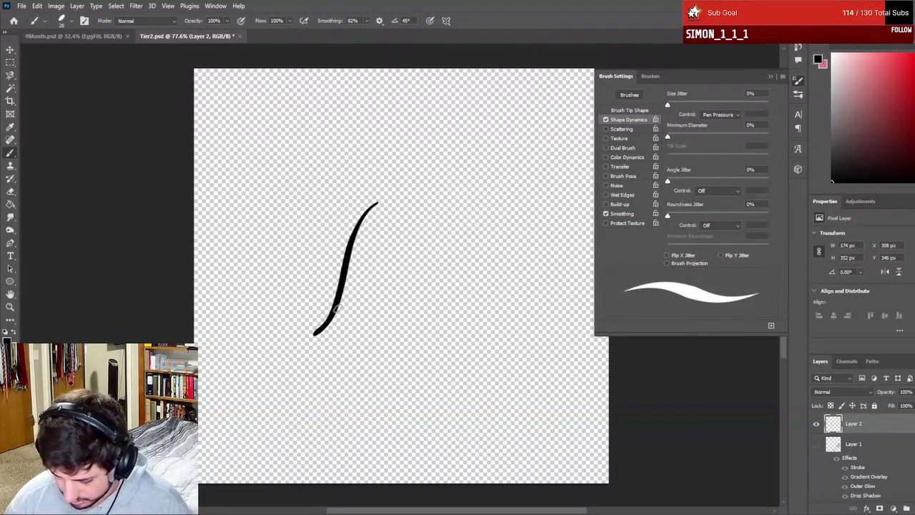
- Try different curved bowl strokes at the lower part of the new stem, undoing each attempt
mouse_move(360, 293)
mouse_down()
mouse_move(371, 320)
mouse_move(348, 342)
mouse_up()
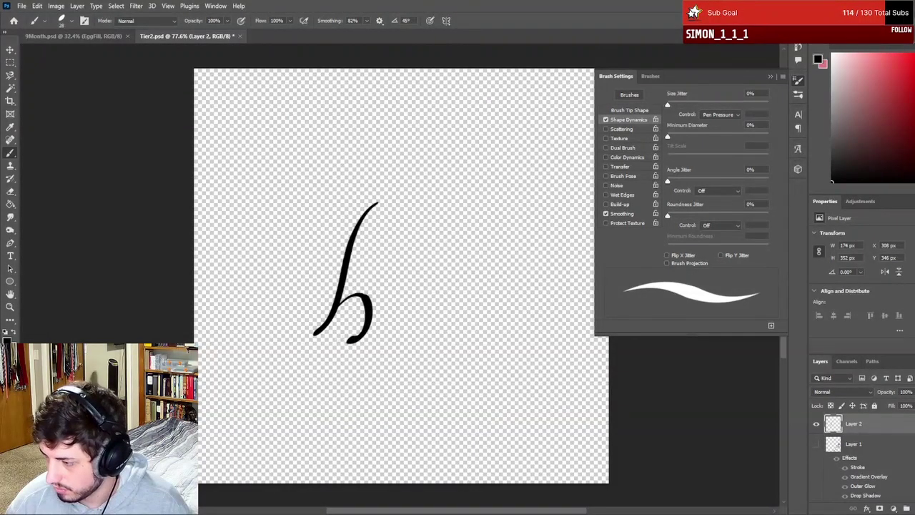
key(ctrl+z)
mouse_move(345, 291)
mouse_down()
mouse_move(370, 297)
mouse_move(366, 323)
mouse_move(346, 339)
mouse_up()
key(ctrl+z)
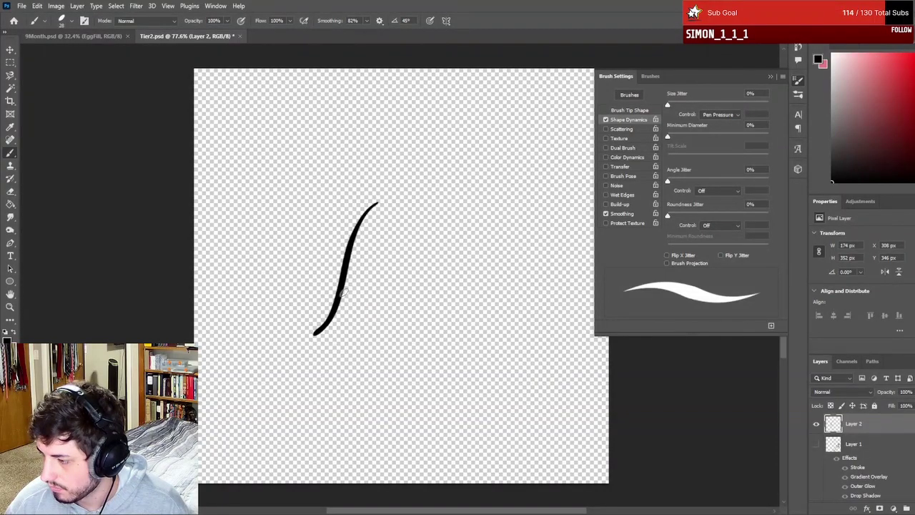
mouse_move(354, 287)
mouse_down()
mouse_move(369, 307)
mouse_move(366, 325)
mouse_up()
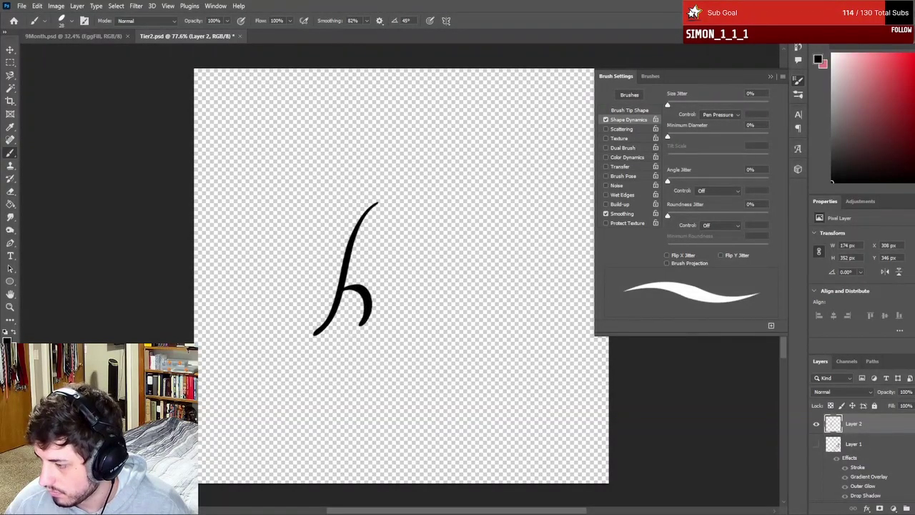
key(ctrl+z)
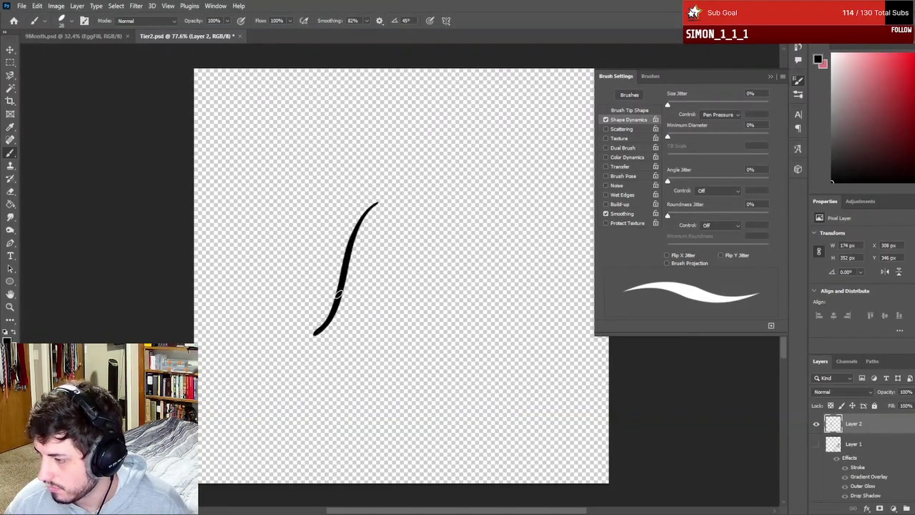
mouse_move(351, 288)
mouse_down()
mouse_move(372, 309)
mouse_move(361, 341)
mouse_move(342, 328)
mouse_up()
key(ctrl+z)
mouse_move(341, 295)
mouse_down()
mouse_move(356, 289)
mouse_move(371, 309)
mouse_move(357, 329)
mouse_up()
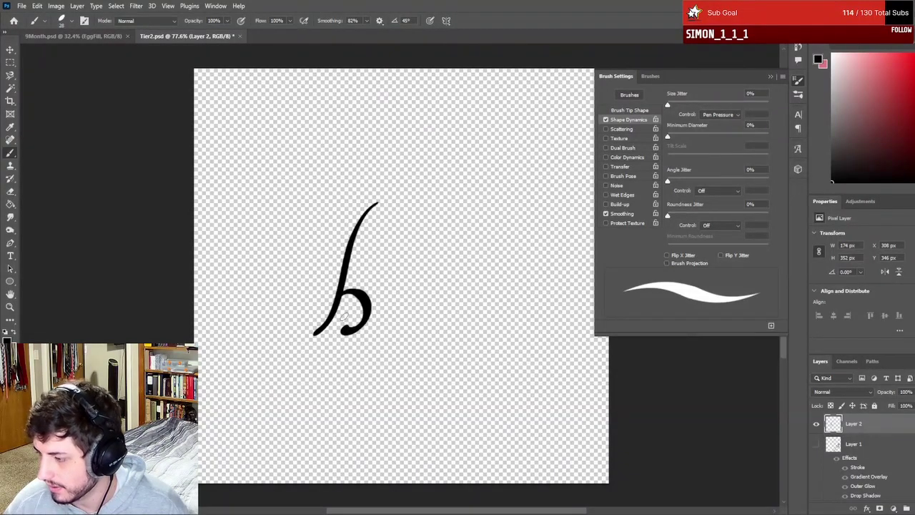
key(ctrl+z)
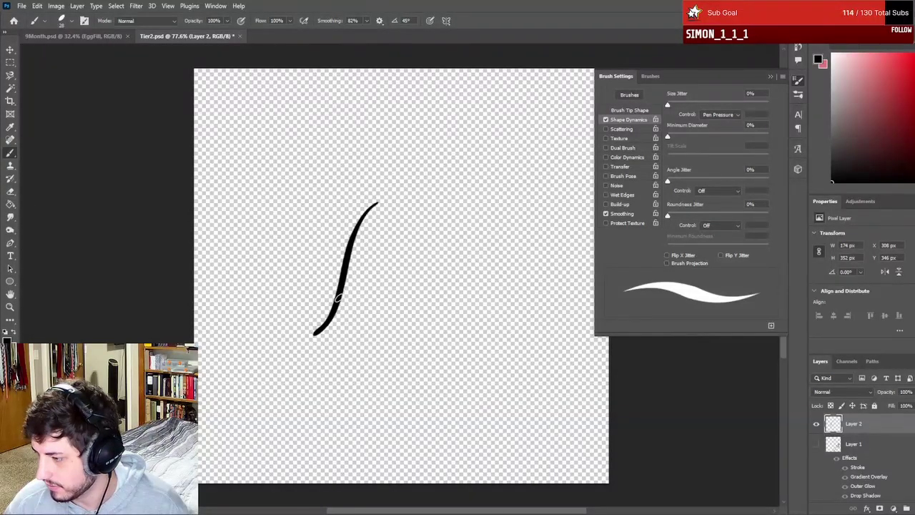
mouse_move(349, 288)
mouse_down()
mouse_move(379, 288)
mouse_move(389, 319)
mouse_move(362, 337)
mouse_move(350, 333)
mouse_up()
key(ctrl+z)
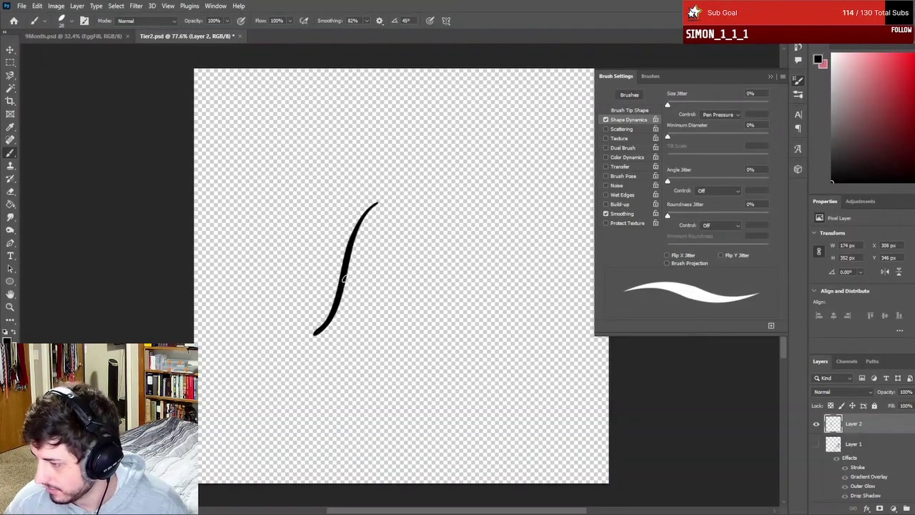
- Paint a rounded bowl from the stem, followed by a y-shaped character with a long tail descending diagonally to the lower left
mouse_move(339, 295)
mouse_down()
mouse_move(354, 289)
mouse_move(379, 299)
mouse_move(371, 332)
mouse_move(351, 336)
mouse_up()
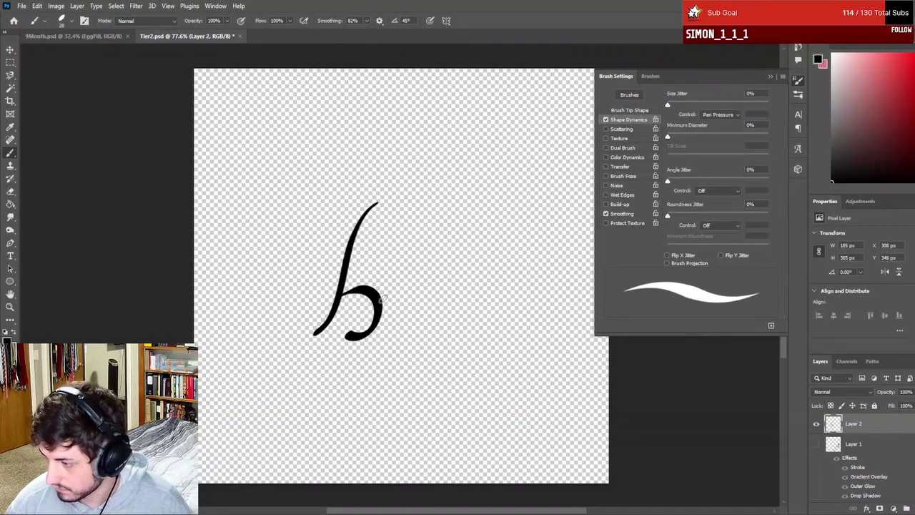
drag(390, 286, 415, 327)
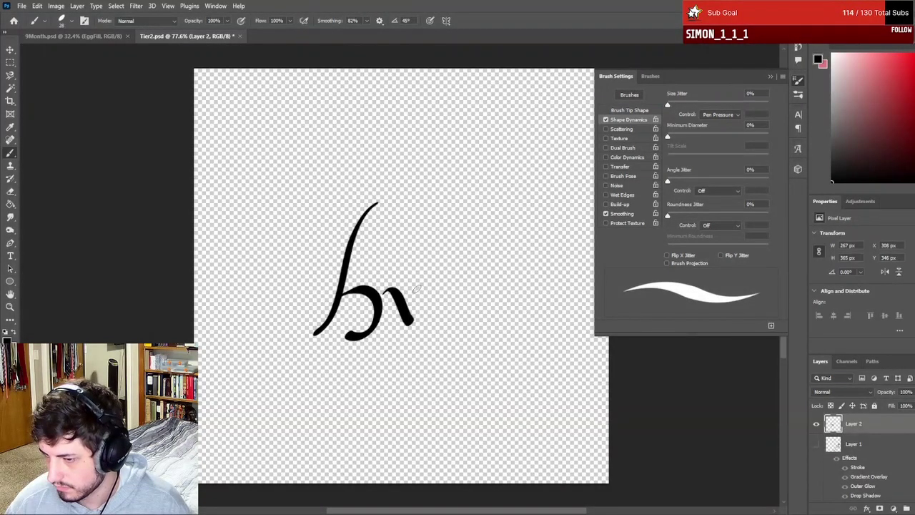
mouse_move(403, 290)
mouse_down()
mouse_move(425, 292)
mouse_move(417, 324)
mouse_move(342, 402)
mouse_up()
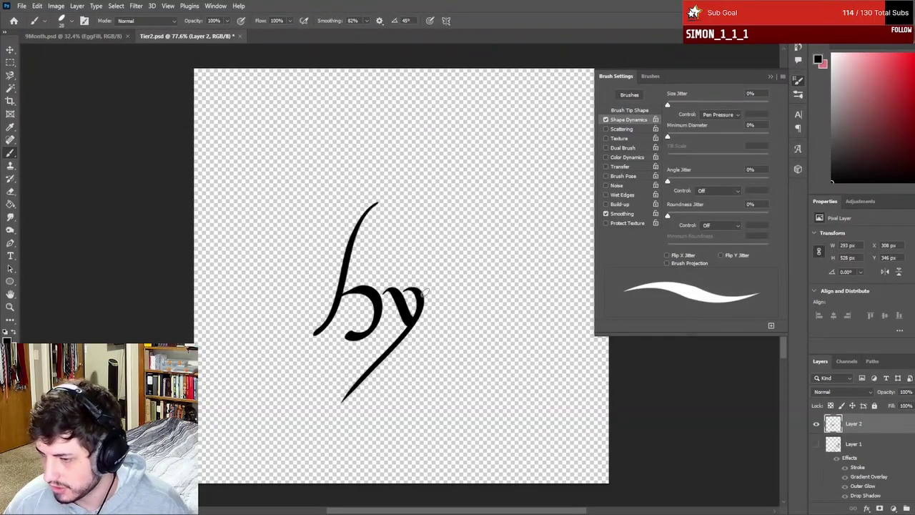
- Add a small hooked curve after the y-shaped character and a slanted accent stroke above it
mouse_move(427, 286)
mouse_down()
mouse_move(450, 294)
mouse_move(442, 342)
mouse_up()
key(ctrl+z)
mouse_move(428, 291)
mouse_down()
mouse_move(450, 295)
mouse_move(447, 325)
mouse_up()
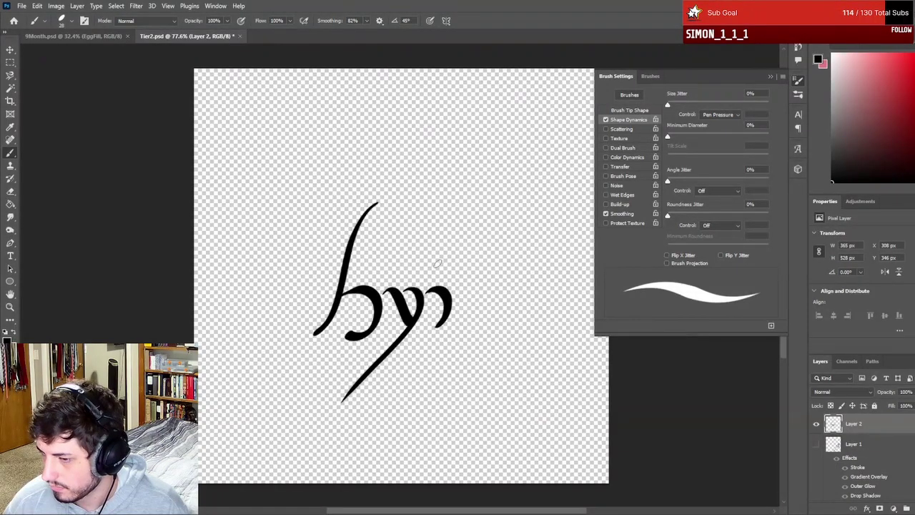
drag(436, 266, 461, 242)
key(ctrl+z)
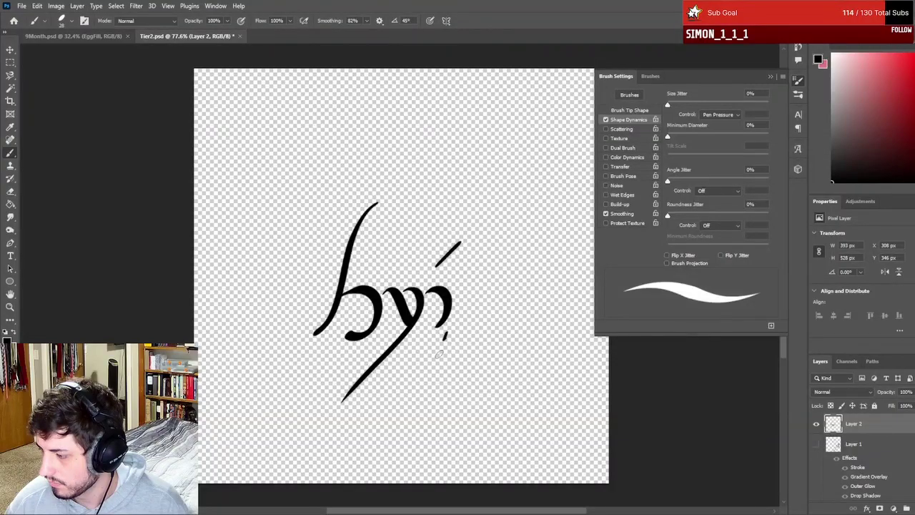
- Set the brush angle to 60° and paint a short slanted tick beneath the last hooked curve
click(402, 22)
text(60)
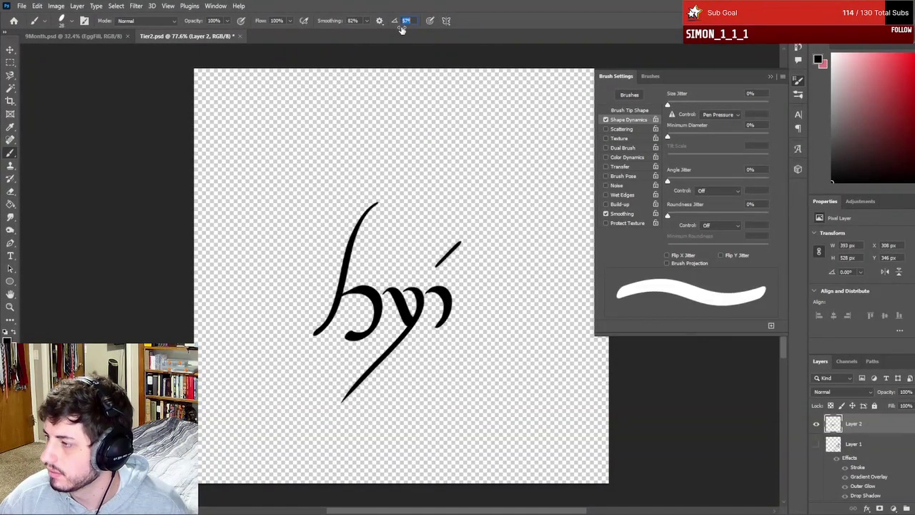
key(Return)
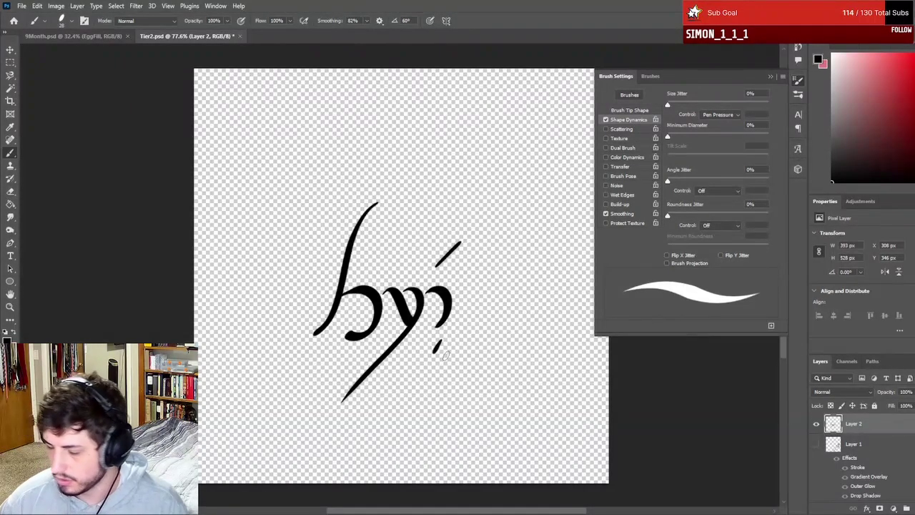
scroll(444, 355, down, 5)
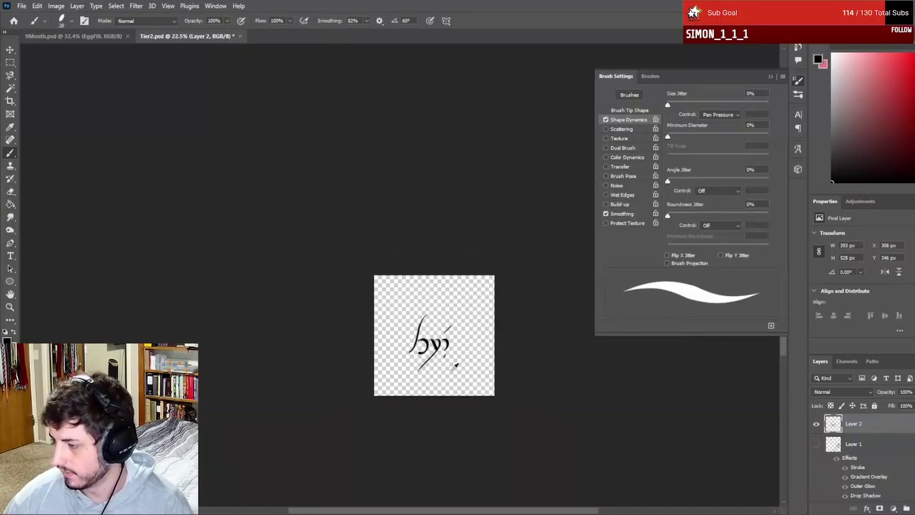
scroll(438, 359, up, 6)
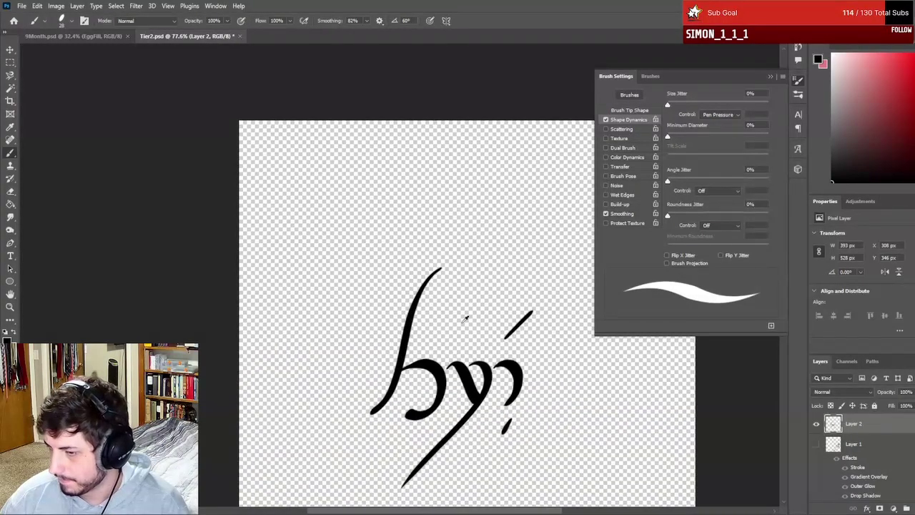
scroll(466, 332, down, 2)
scroll(450, 333, right, 4)
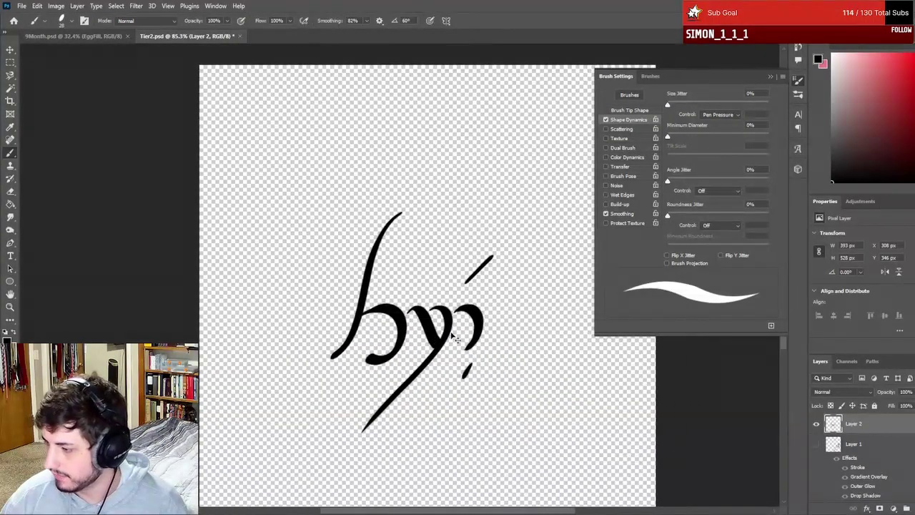
- Move the new lettering into the canvas's lower-right corner, show Layer 1 for comparison, and enlarge the lettering proportionally to about 142%
scroll(451, 333, down, 4)
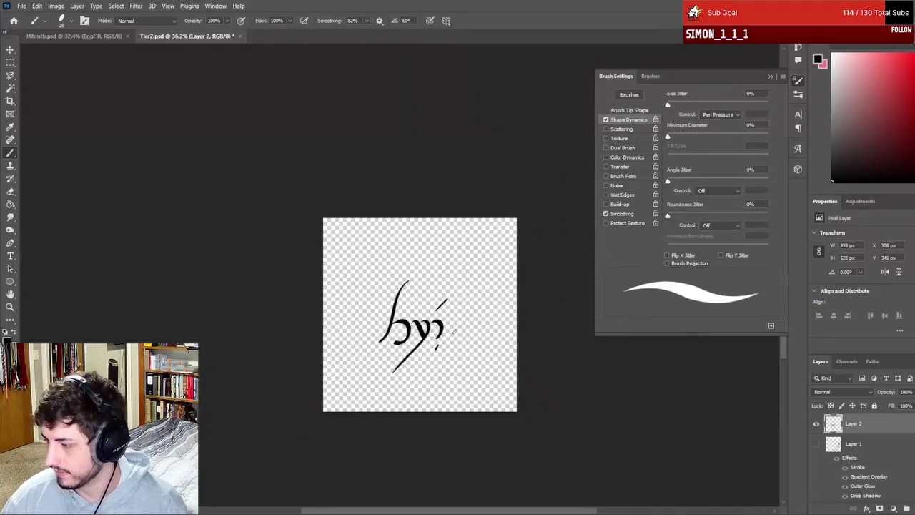
drag(421, 329, 509, 359)
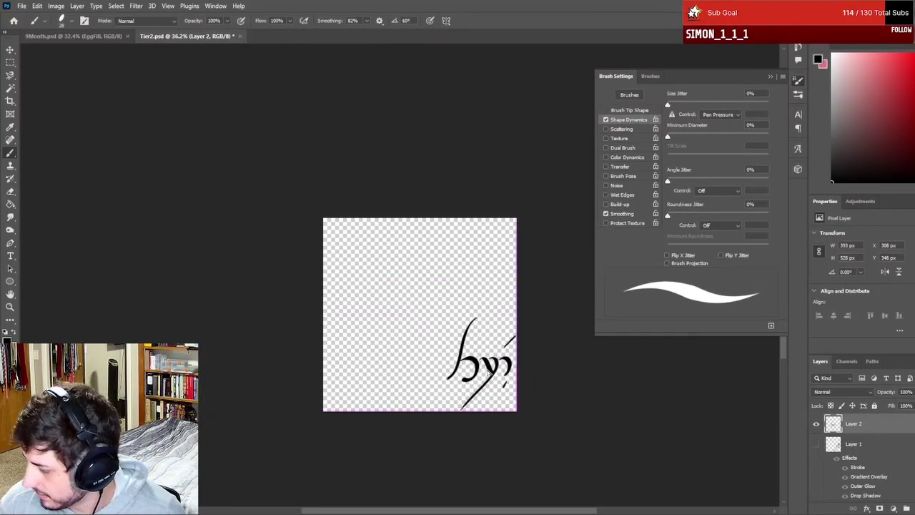
click(816, 444)
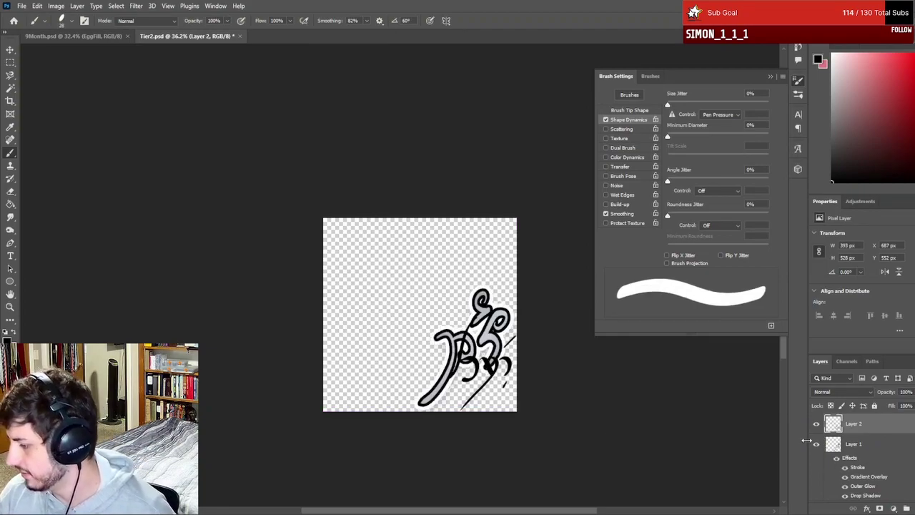
key(ctrl+t)
drag(443, 317, 409, 282)
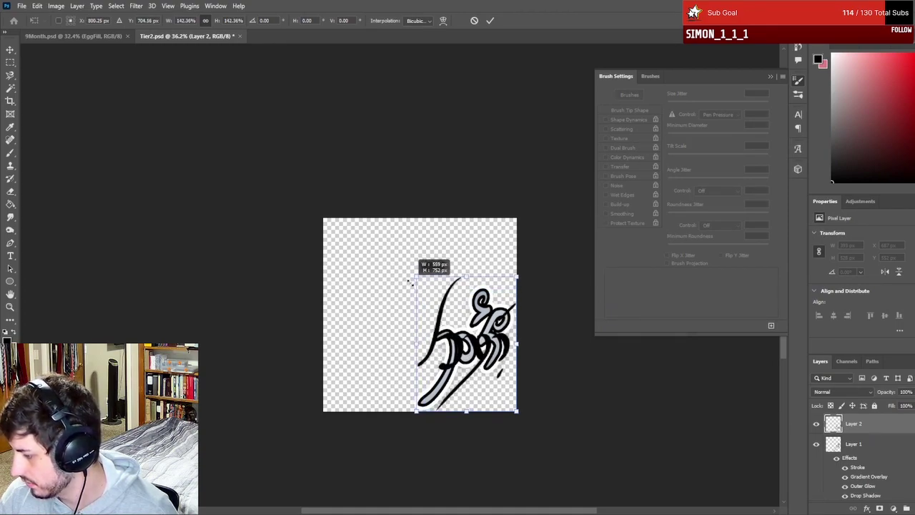
drag(410, 283, 410, 283)
key(b)
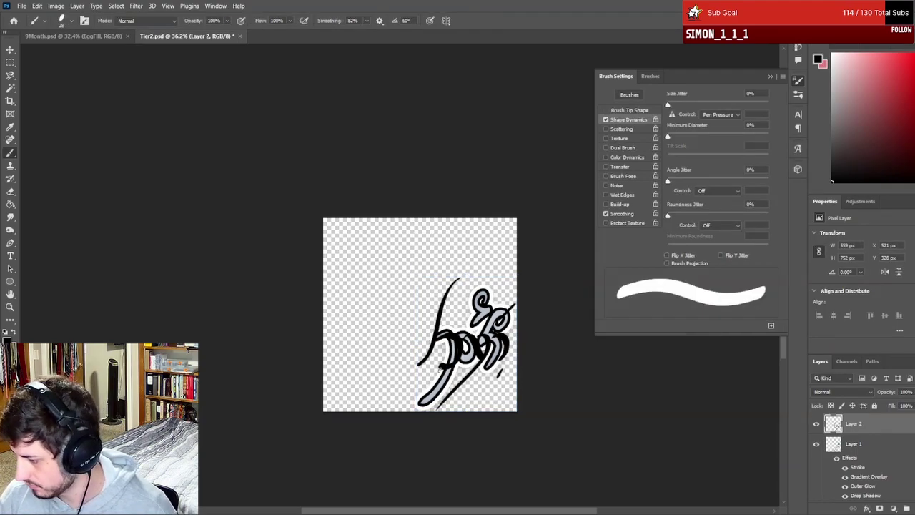
- Hide Layer 1 and copy its layer style onto Layer 2
click(820, 445)
right_click(875, 445)
click(844, 249)
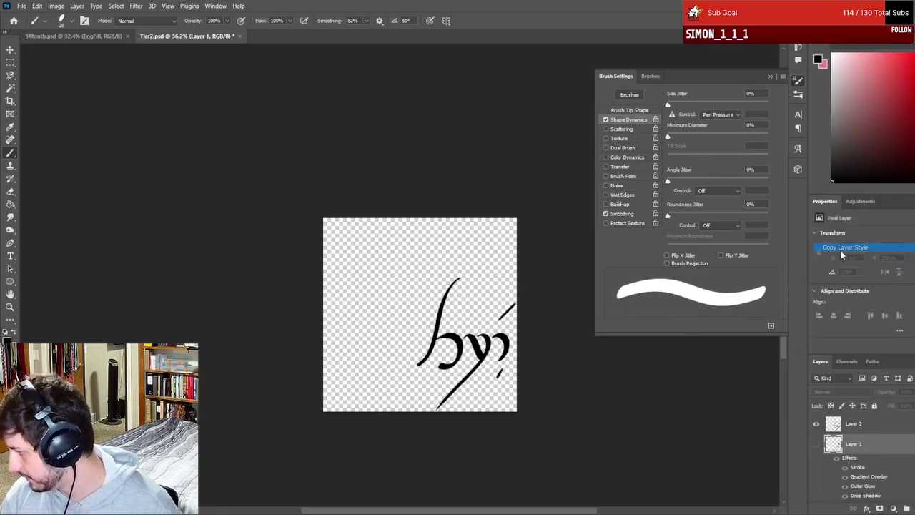
right_click(858, 423)
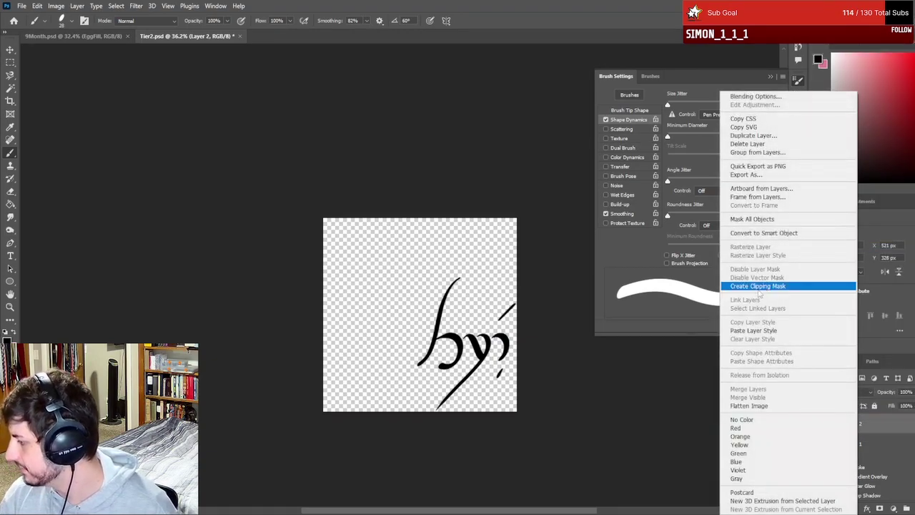
click(754, 330)
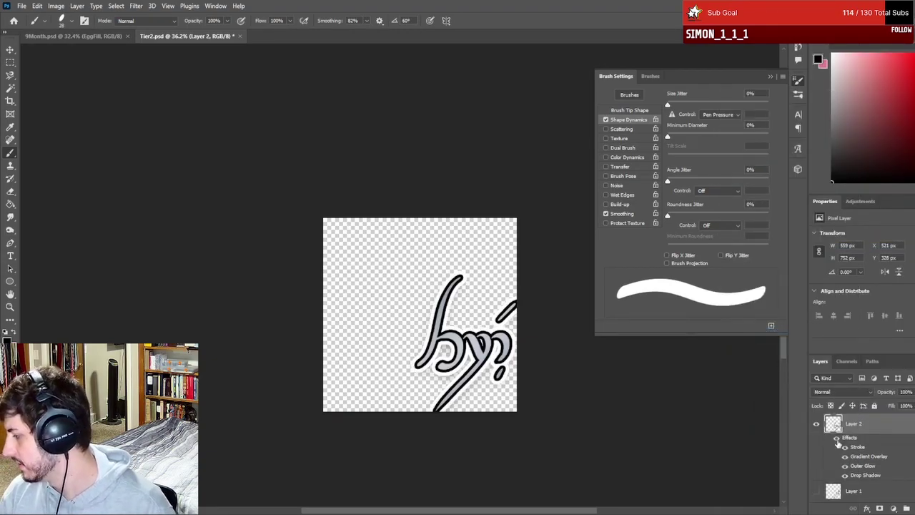
- Change Layer 2's Gradient Overlay to the Iridescent_19 gradient preset
double_click(863, 458)
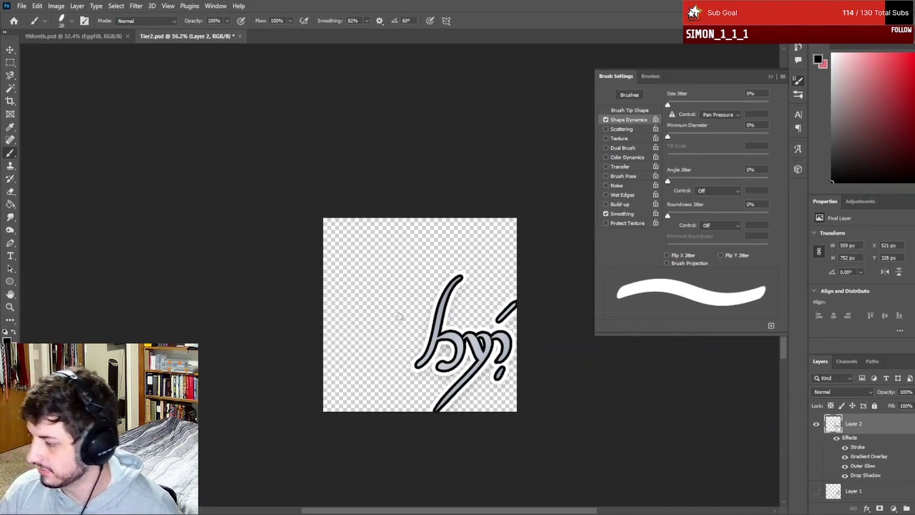
click(618, 260)
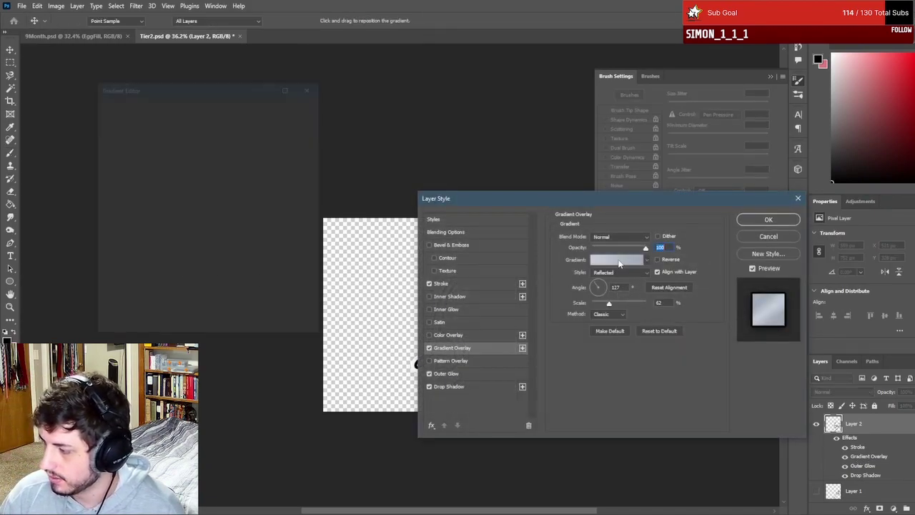
scroll(163, 155, down, 4)
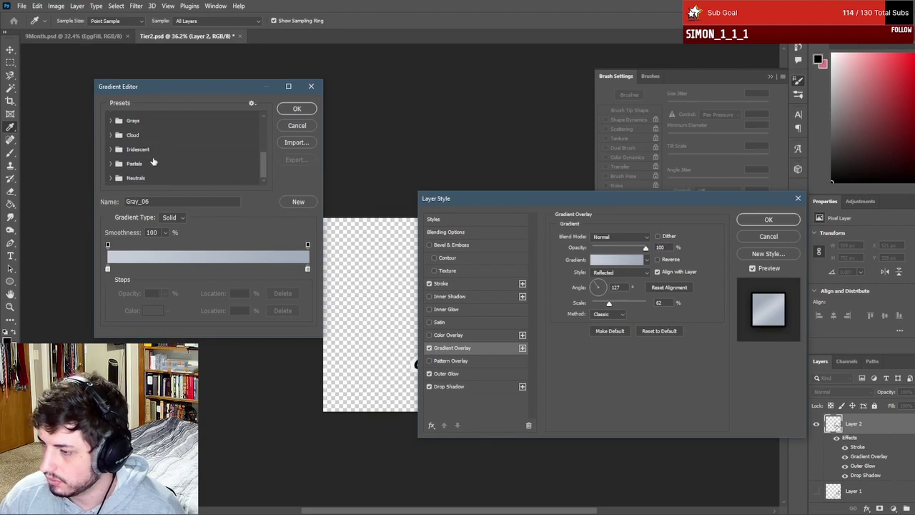
click(110, 149)
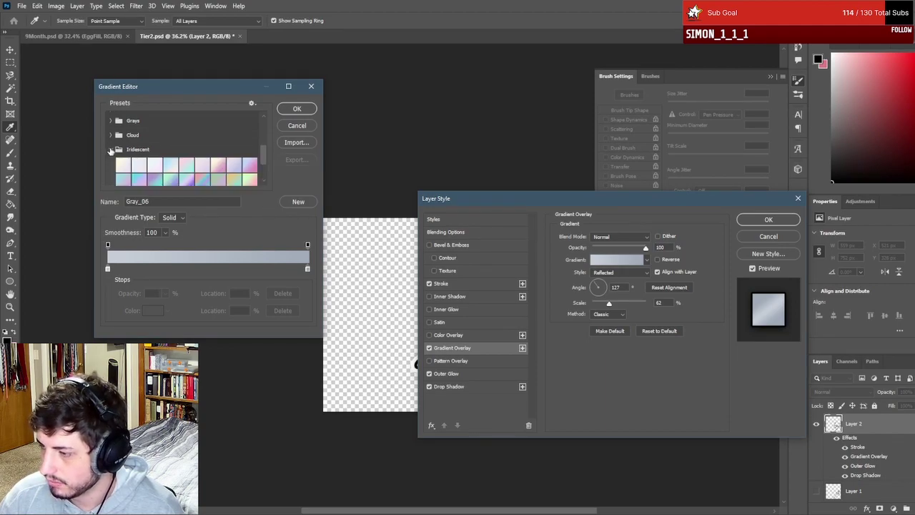
scroll(115, 153, down, 3)
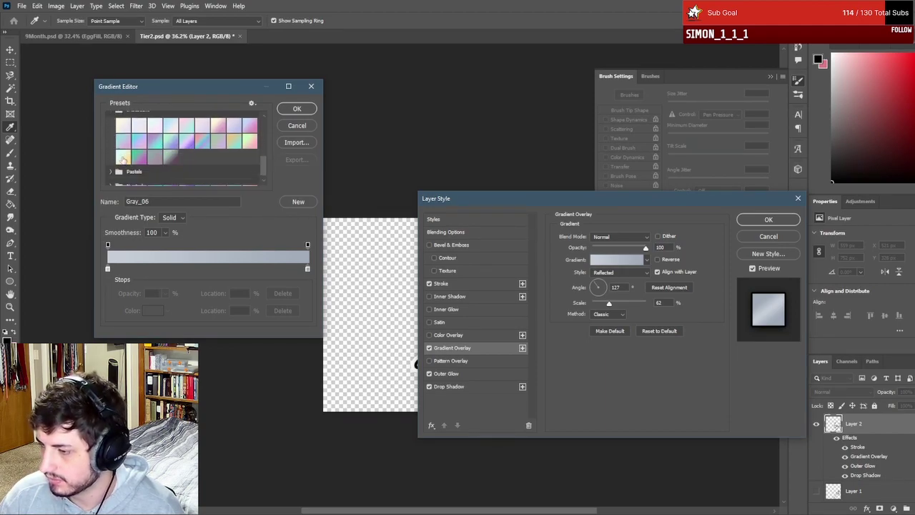
click(122, 157)
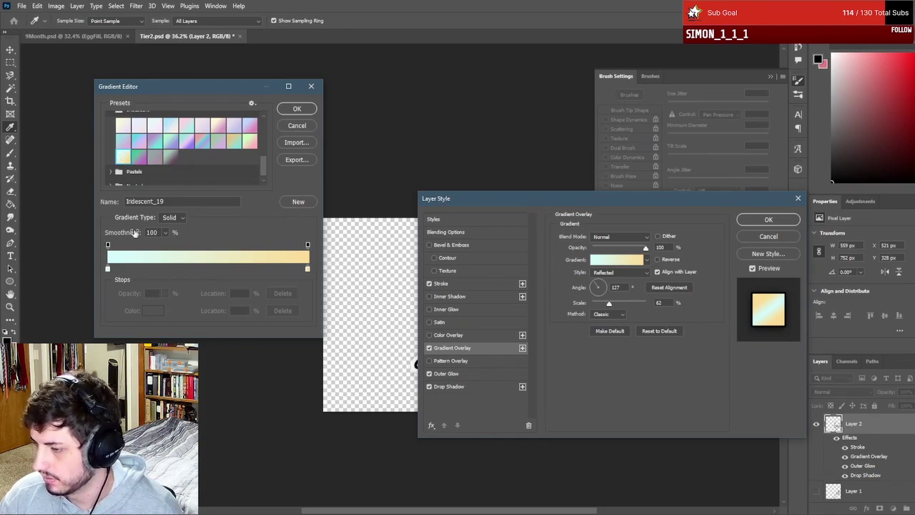
- Recolor the gradient's first color stop to olive yellow #c7bc0a and accept the custom gradient, keeping the lettering in view
click(107, 270)
click(152, 307)
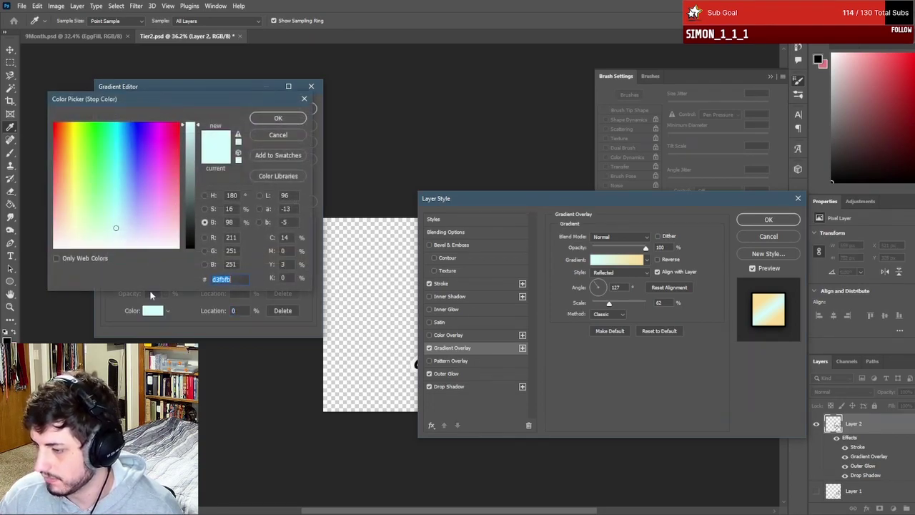
click(72, 177)
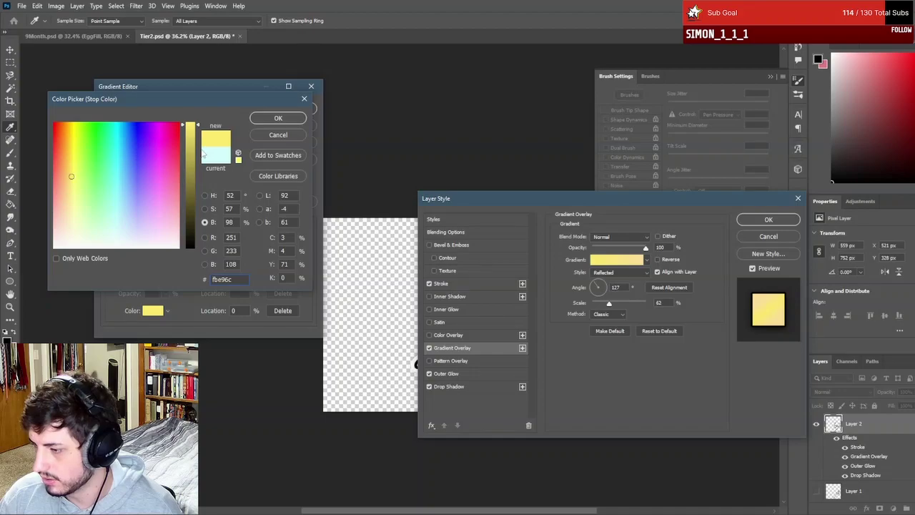
drag(69, 173, 68, 133)
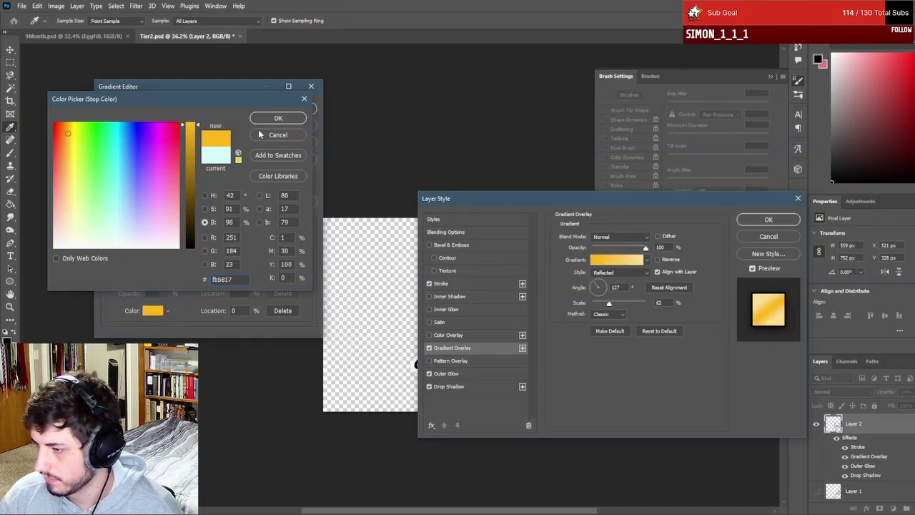
click(191, 150)
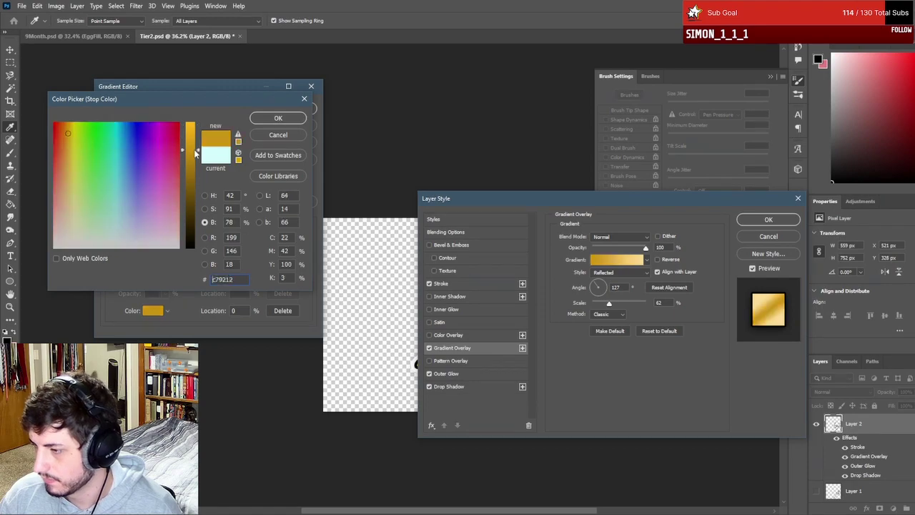
click(75, 129)
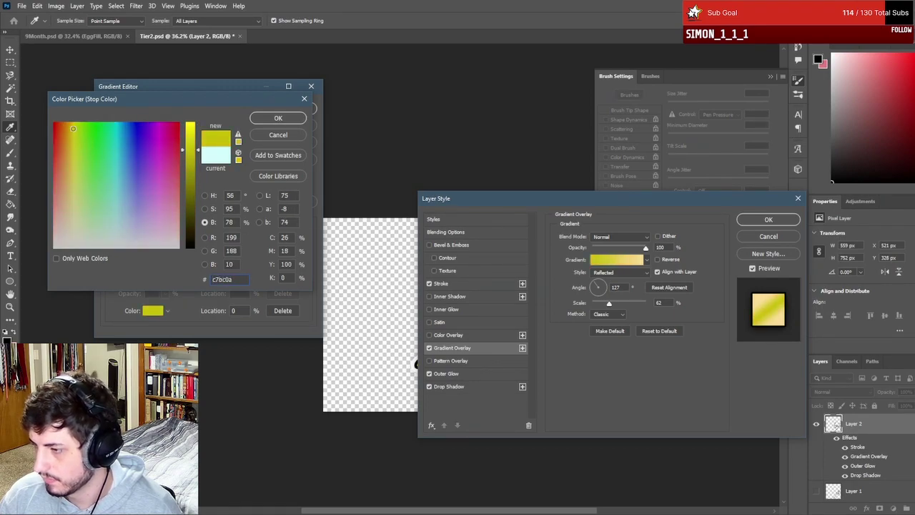
click(278, 118)
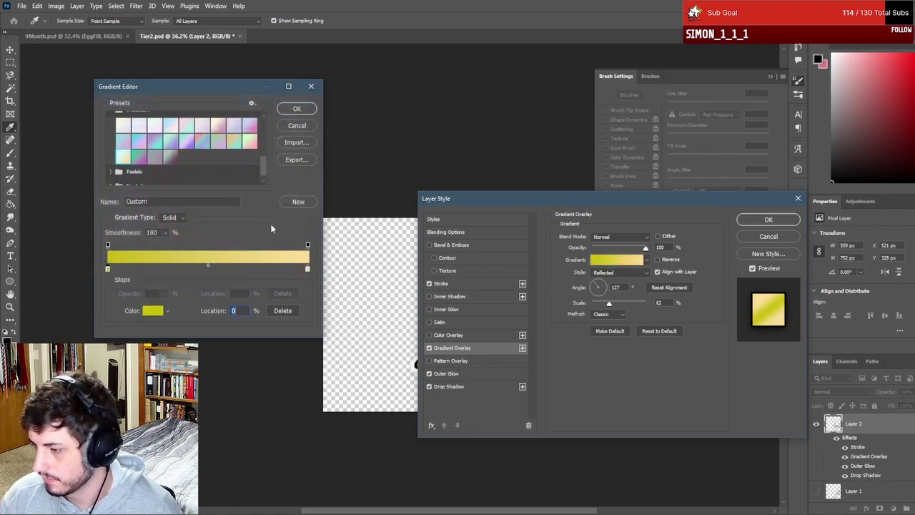
click(298, 109)
drag(522, 199, 128, 27)
click(222, 90)
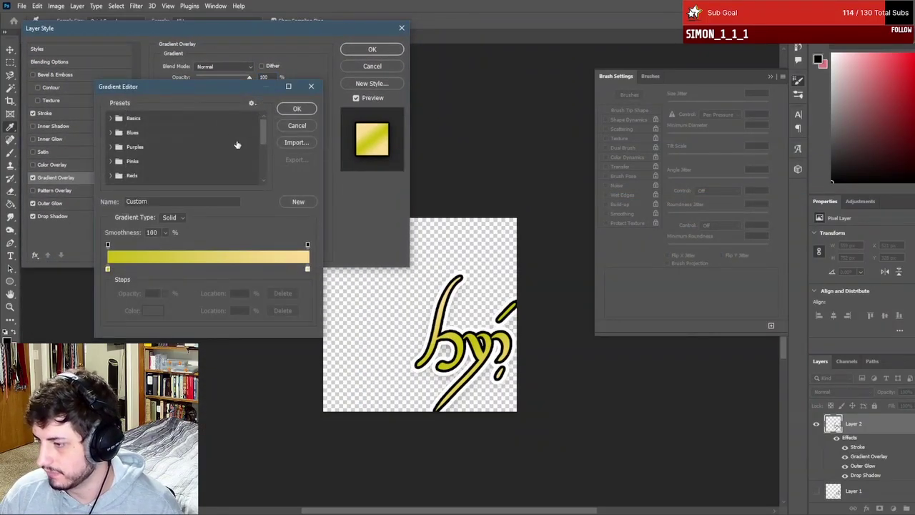
click(298, 109)
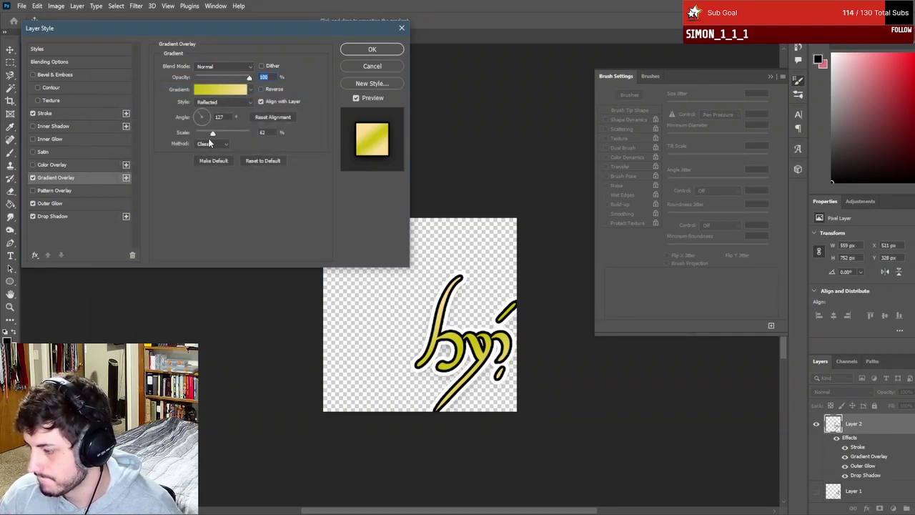
- Set the Gradient Overlay angle to 105° and its scale to 39%, and apply the layer style
mouse_move(211, 134)
mouse_down()
mouse_move(240, 135)
mouse_move(194, 132)
mouse_up()
click(203, 108)
click(201, 110)
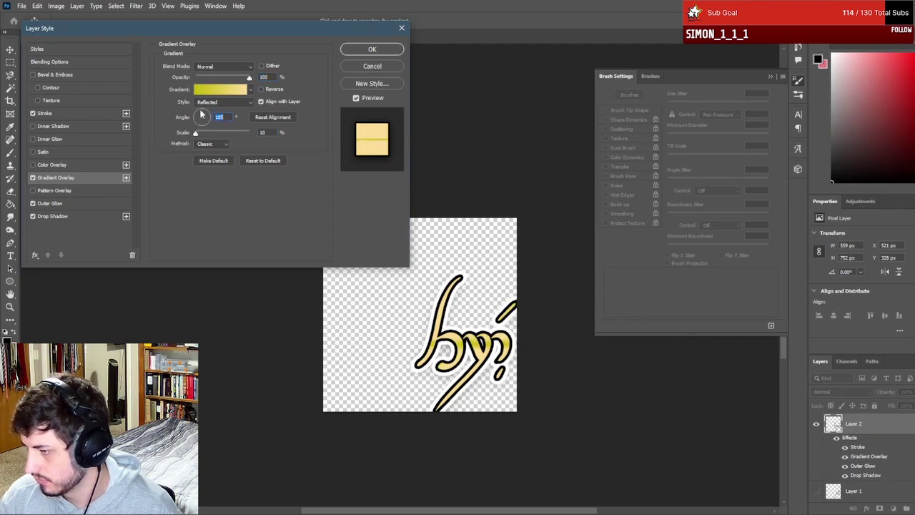
drag(196, 135, 206, 138)
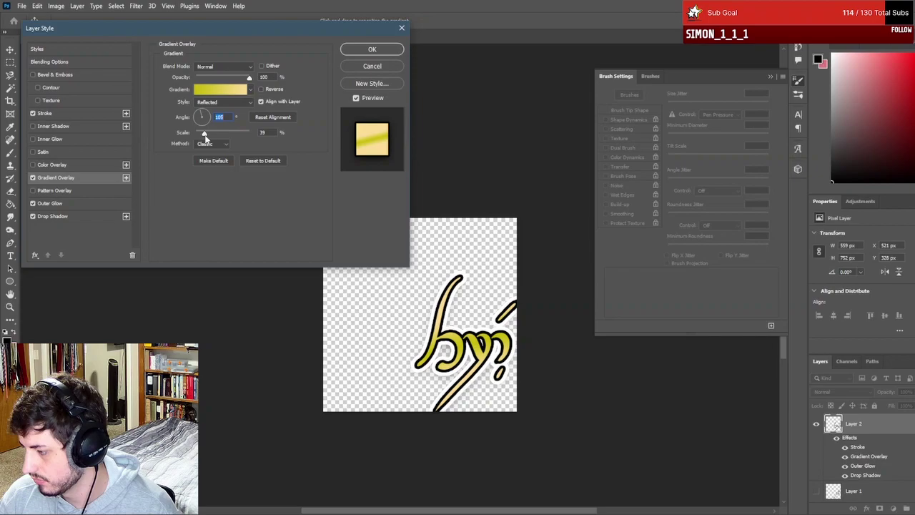
key(Return)
- Check the lettering at a small size, shift it slightly up and left from the canvas corner, and scale it to 93.72%
key(ctrl+minus)
key(ctrl+minus)
key(ctrl+minus)
key(ctrl+minus)
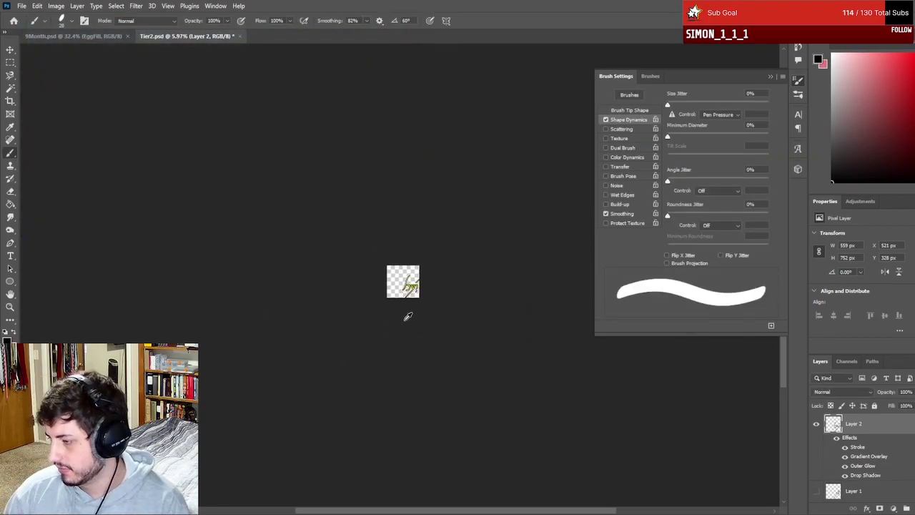
scroll(406, 312, up, 5)
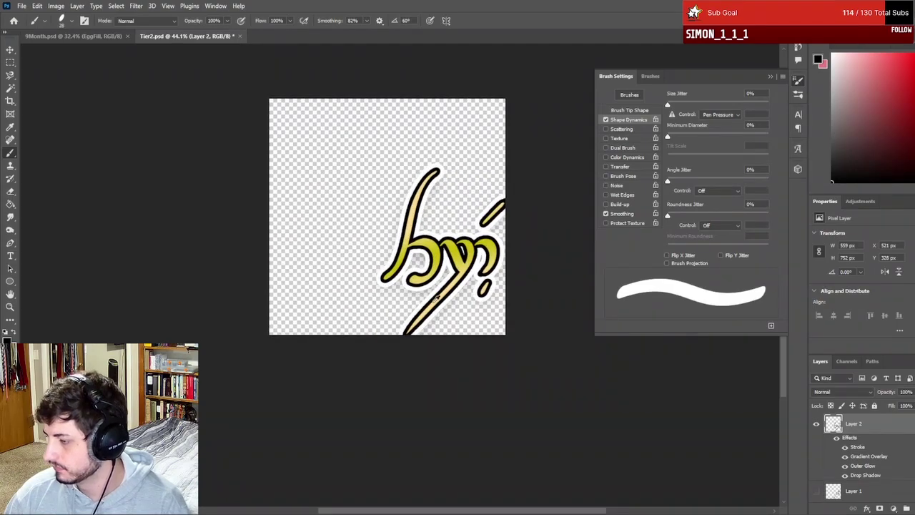
scroll(438, 306, up, 3)
drag(428, 279, 417, 261)
key(ctrl+t)
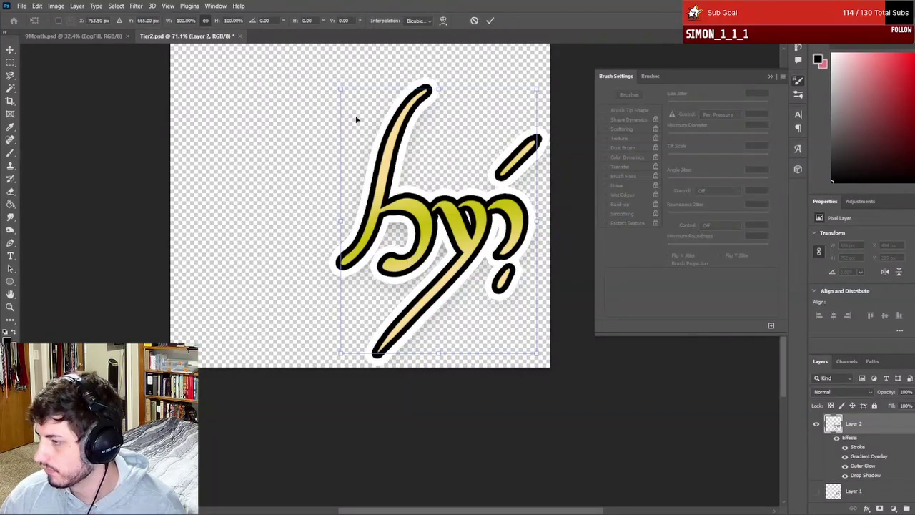
drag(340, 88, 354, 106)
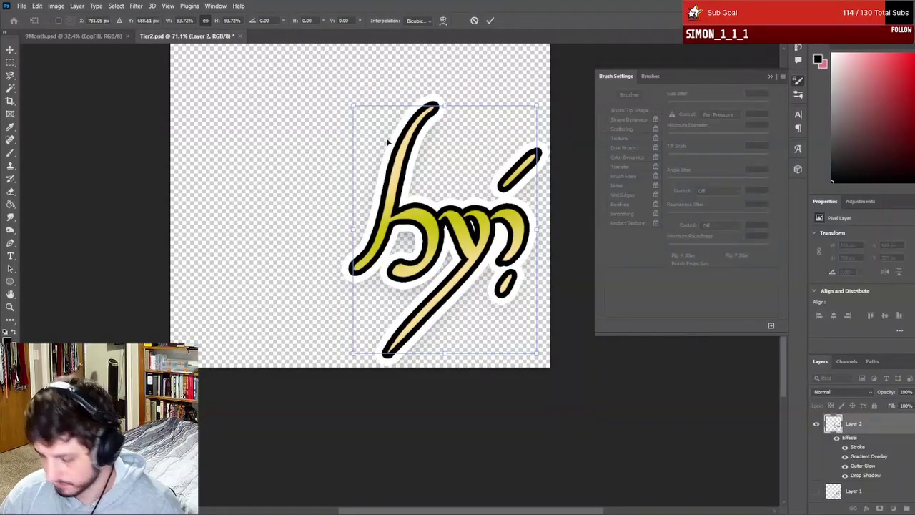
key(Return)
- Try to taper the upper tip of the slanted accent by erasing along its outer edges
key(b)
scroll(540, 143, up, 5)
scroll(529, 155, up, 3)
scroll(536, 174, down, 2)
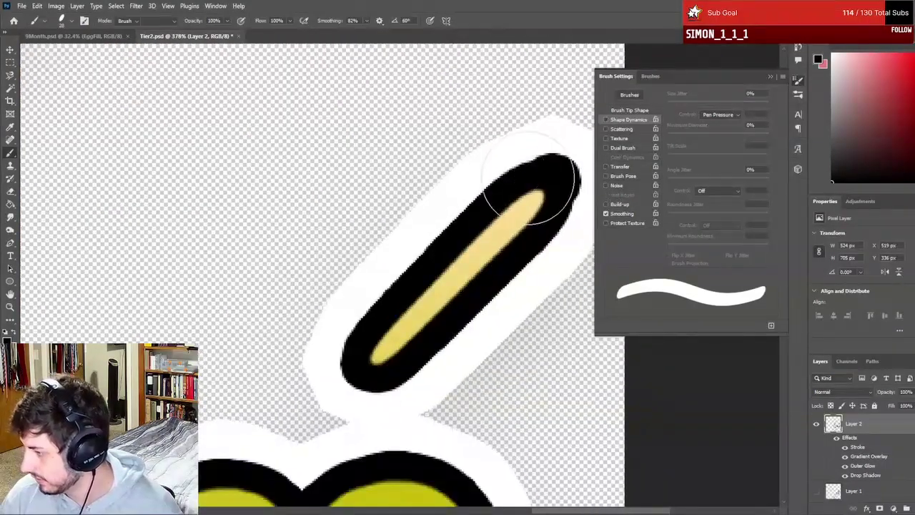
key(e)
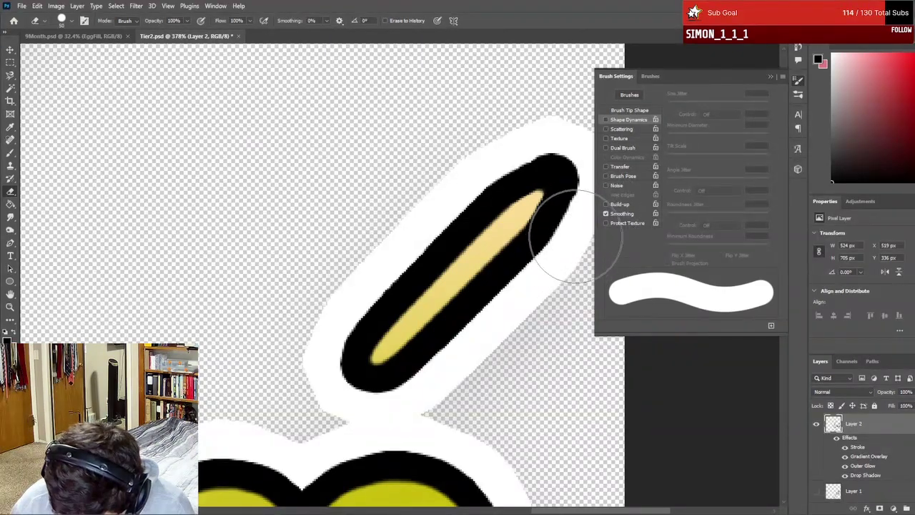
drag(565, 254, 551, 214)
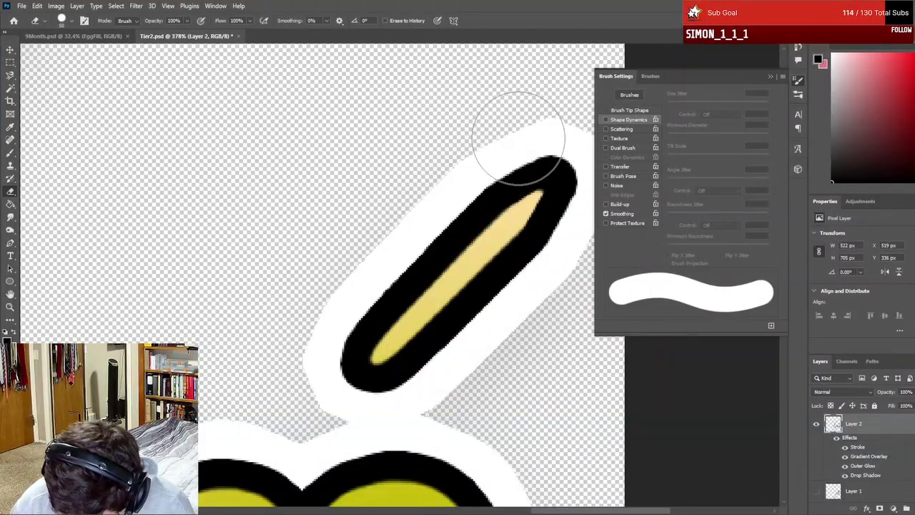
scroll(472, 183, down, 3)
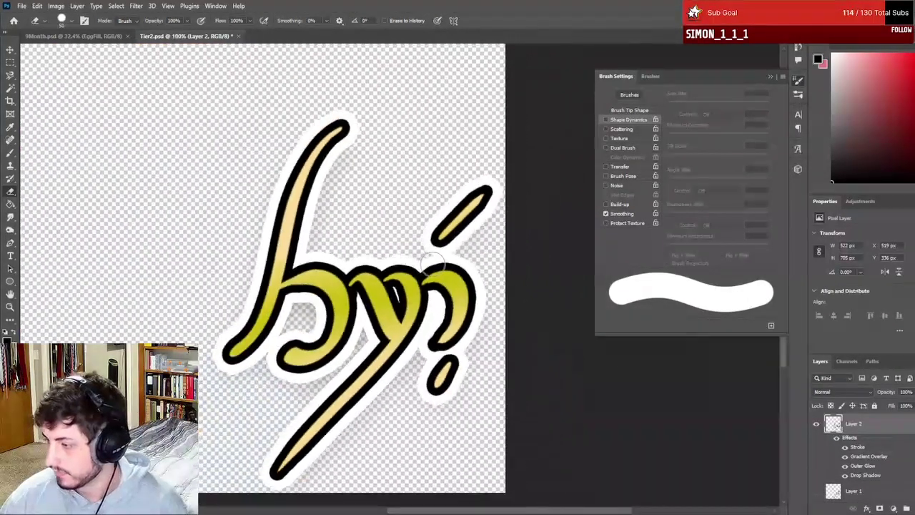
scroll(343, 395, down, 1)
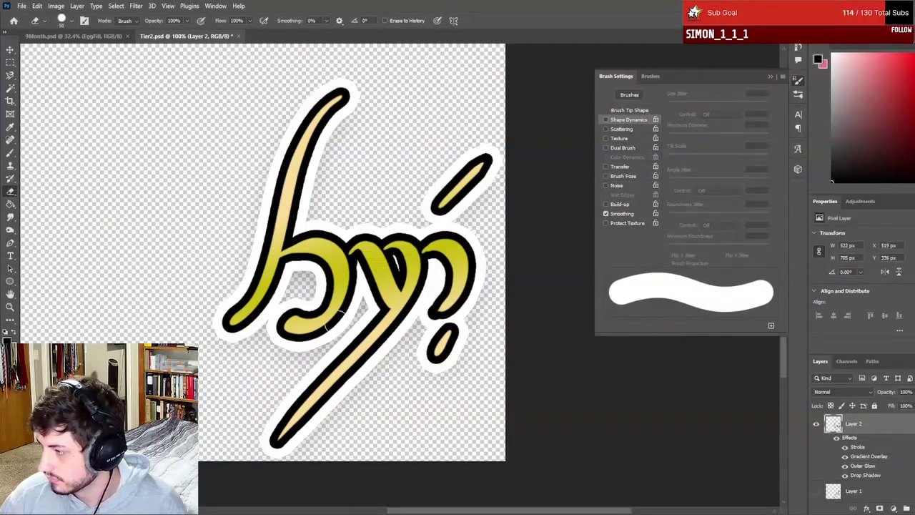
- Undo the eraser trims on the slanted accent's tip
key(ctrl+z)
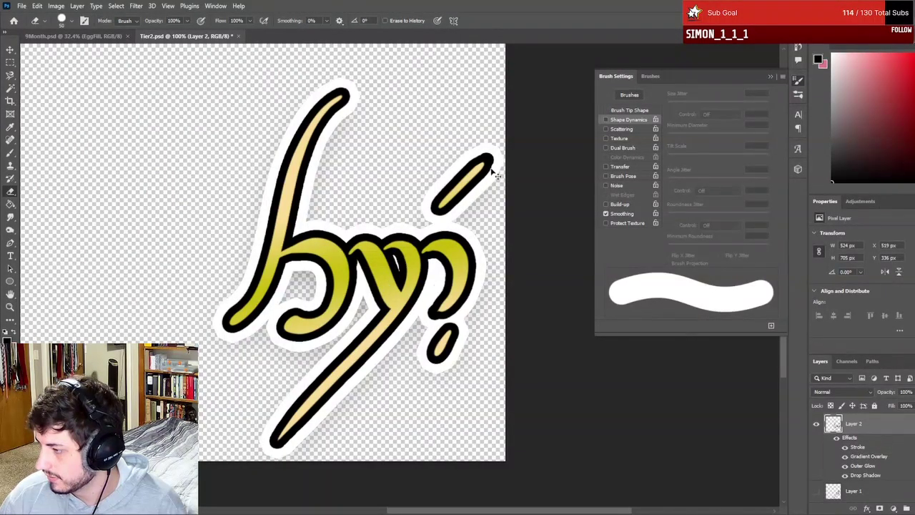
key(ctrl+z)
key(ctrl+z)
scroll(485, 162, up, 5)
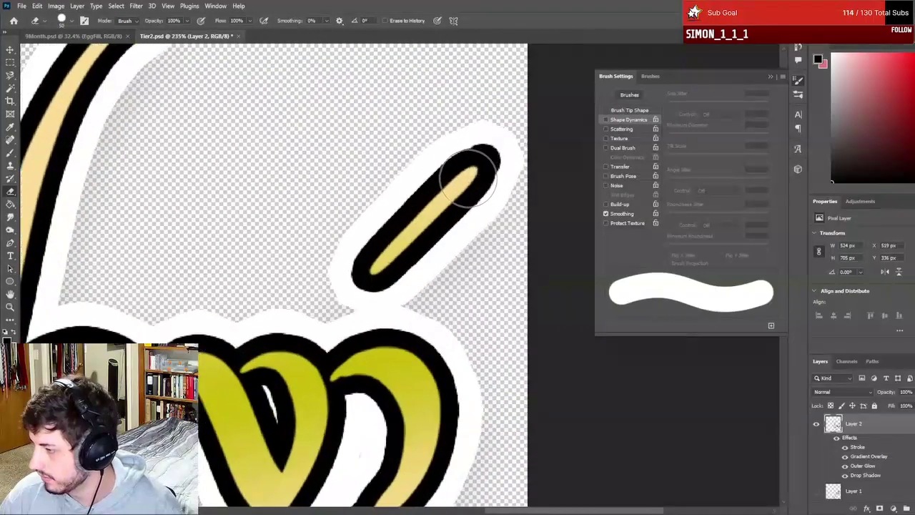
- Try to reshape the upper end of the slanted accent with brush strokes, and undo each stroke
scroll(469, 172, up, 2)
key(b)
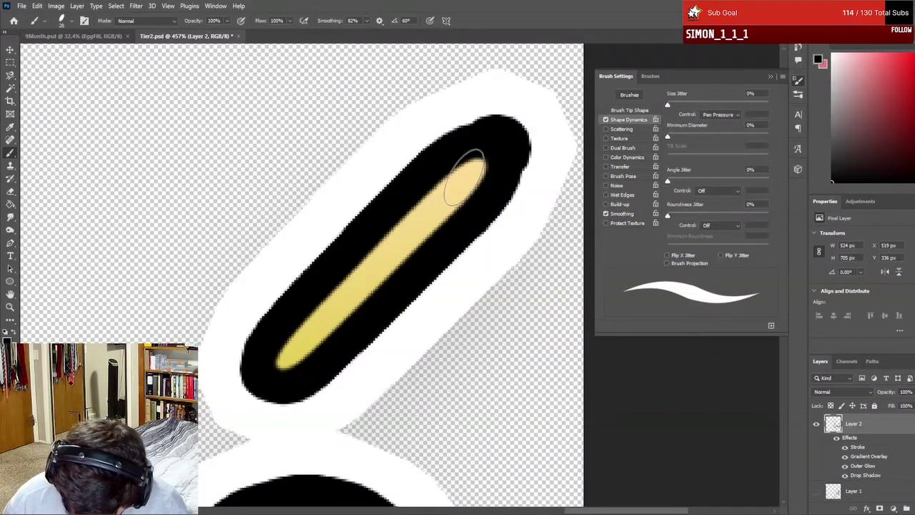
mouse_move(464, 175)
mouse_down()
mouse_move(468, 88)
mouse_move(408, 261)
mouse_move(450, 306)
mouse_move(408, 293)
mouse_up()
key(ctrl+z)
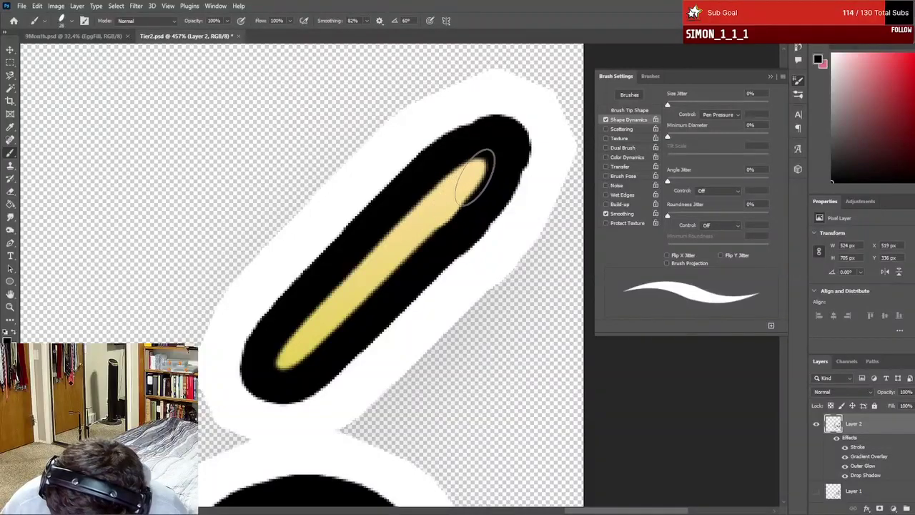
drag(472, 164, 491, 93)
key(ctrl+z)
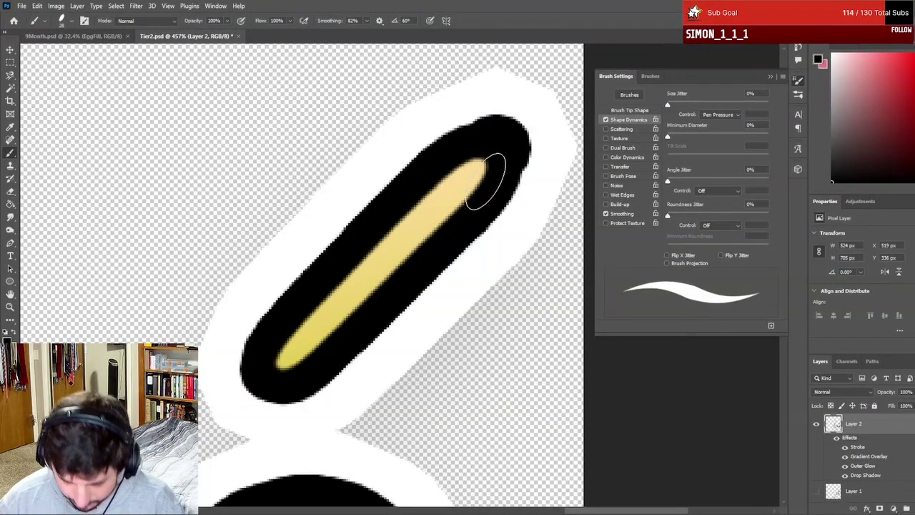
- Erase along the outer edge of the slanted accent's upper end to trim its bulge into a smooth tip
key(e)
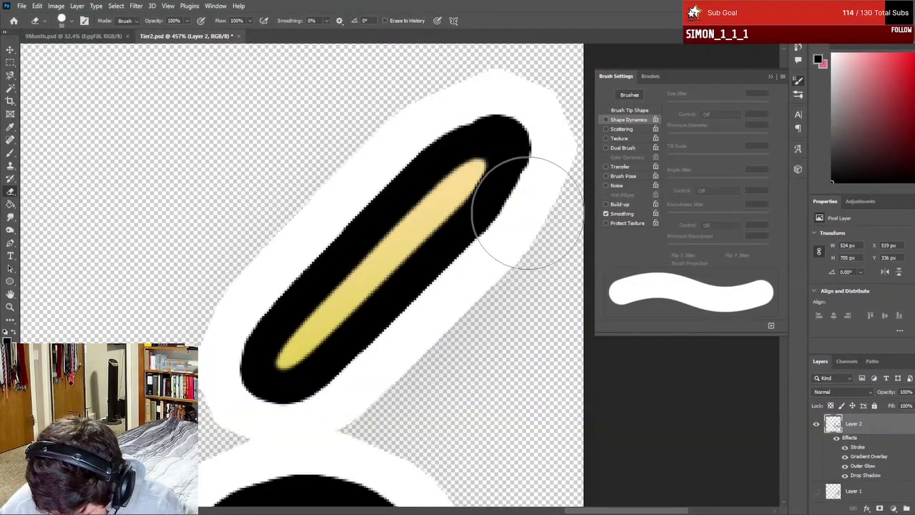
mouse_move(538, 188)
mouse_down()
mouse_move(533, 179)
mouse_move(551, 162)
mouse_up()
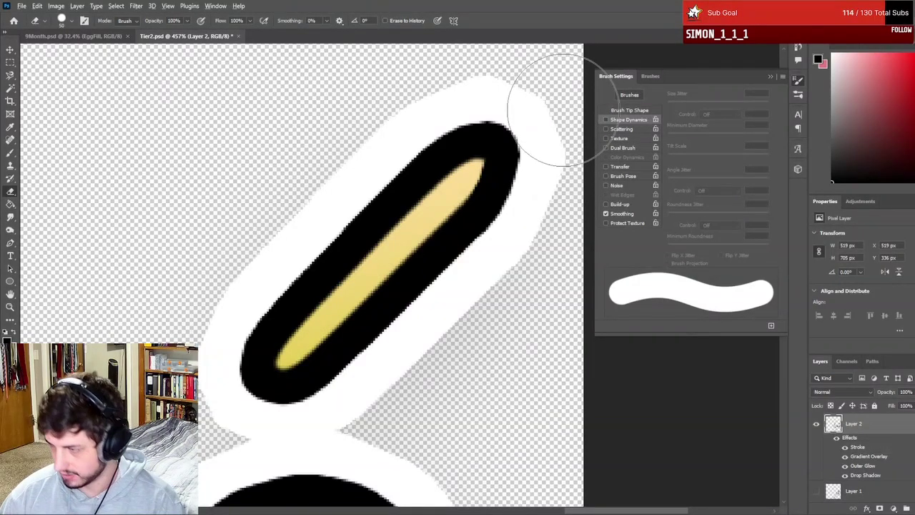
scroll(543, 150, down, 8)
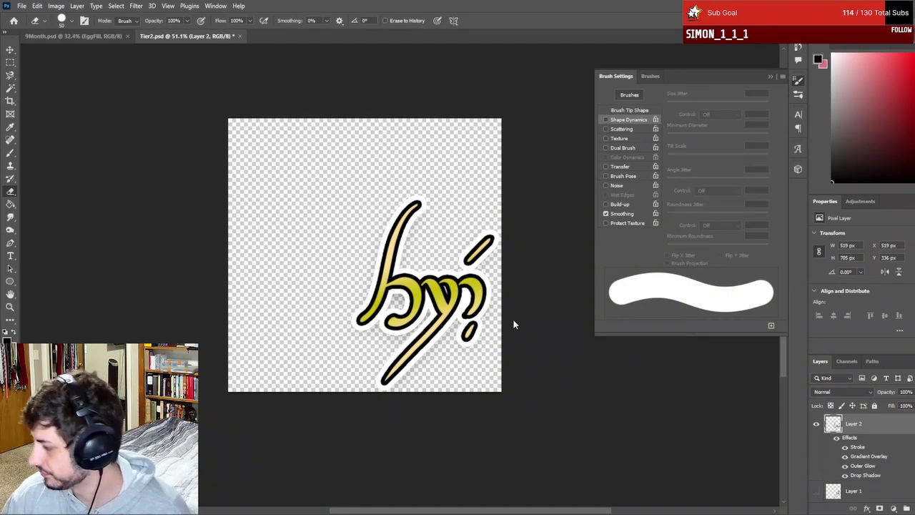
- Replace the light end stop of Layer 2's Gradient Overlay with the copied bright yellow and move that stop to 79%
double_click(860, 458)
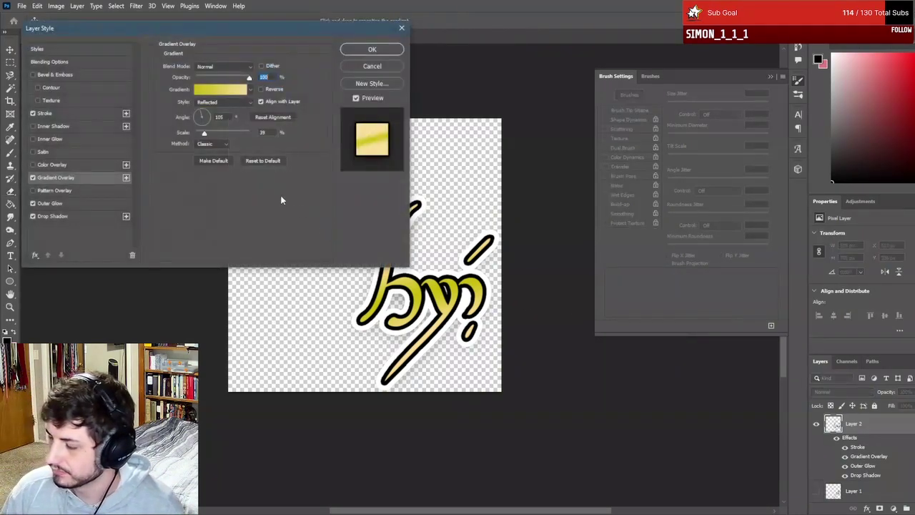
drag(257, 33, 236, 18)
click(197, 74)
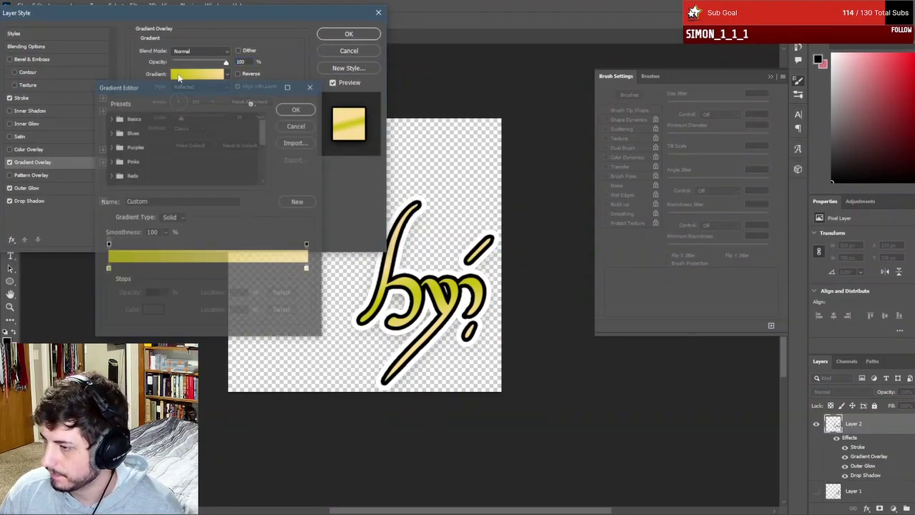
double_click(307, 269)
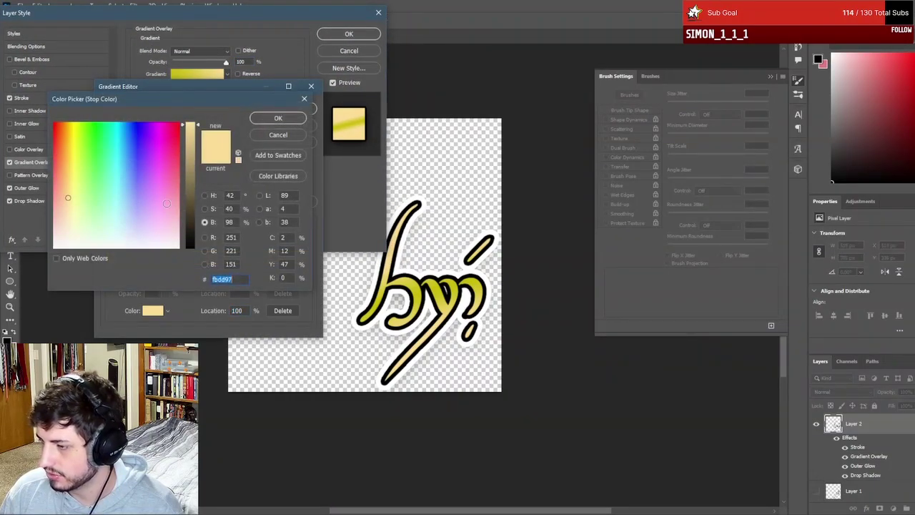
key(ctrl+v)
click(281, 116)
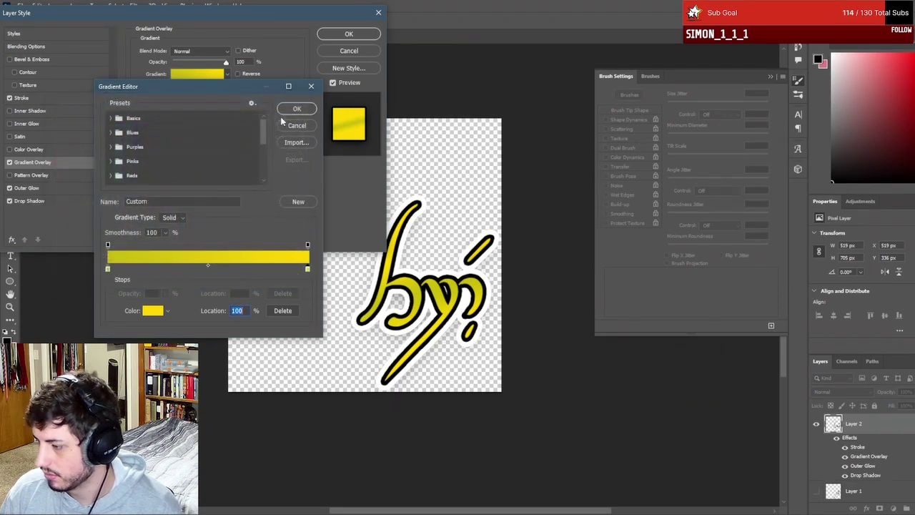
click(300, 109)
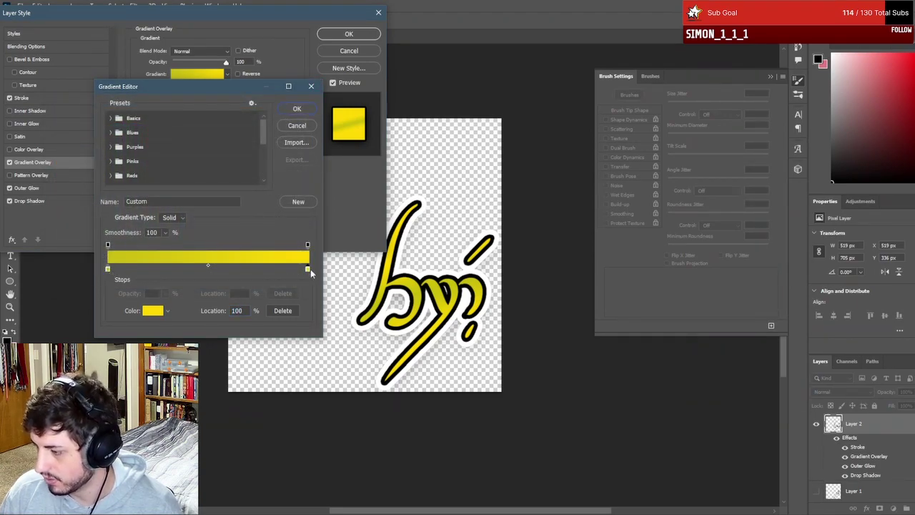
drag(310, 269, 266, 270)
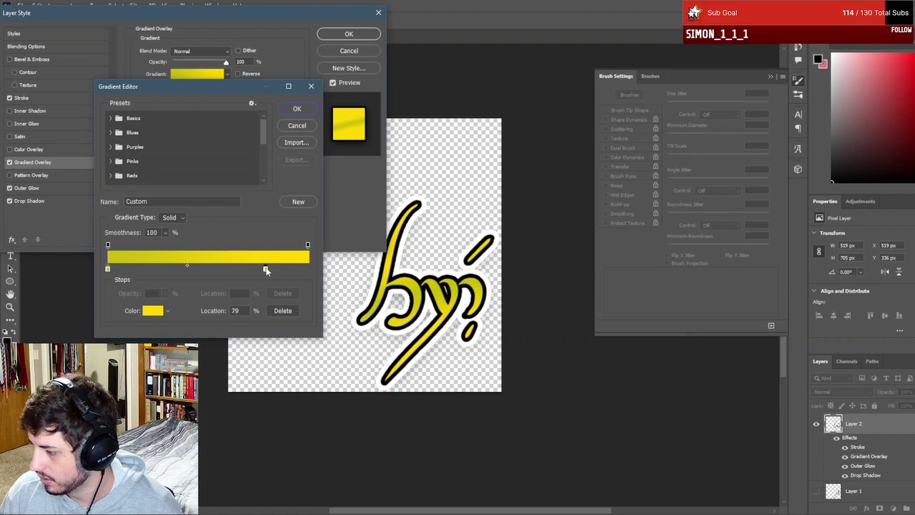
click(296, 108)
- Darken the gradient's start stop to #a39a08 and set the midpoint between the two color stops to 85%
click(178, 76)
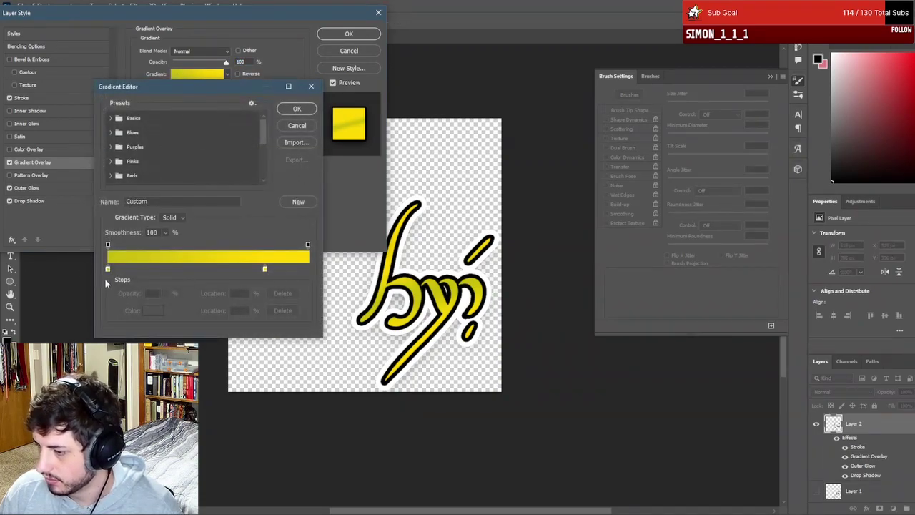
double_click(107, 269)
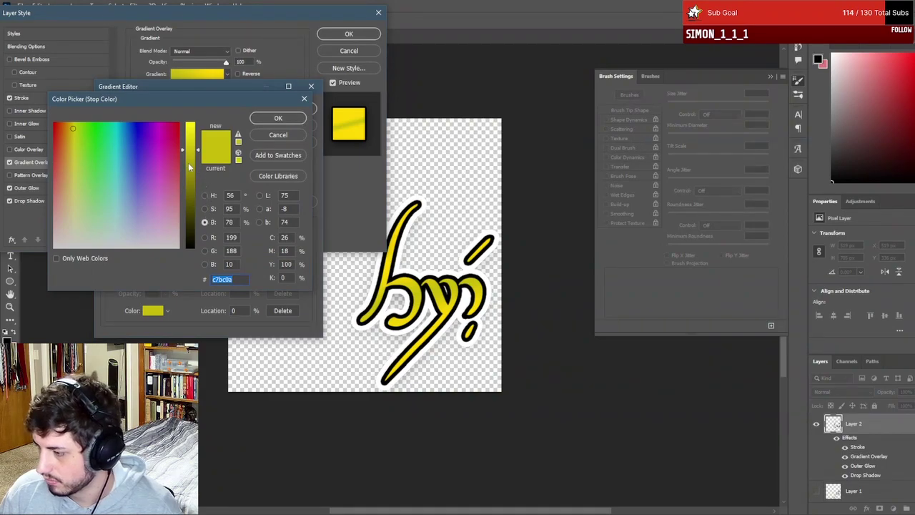
drag(190, 165, 190, 170)
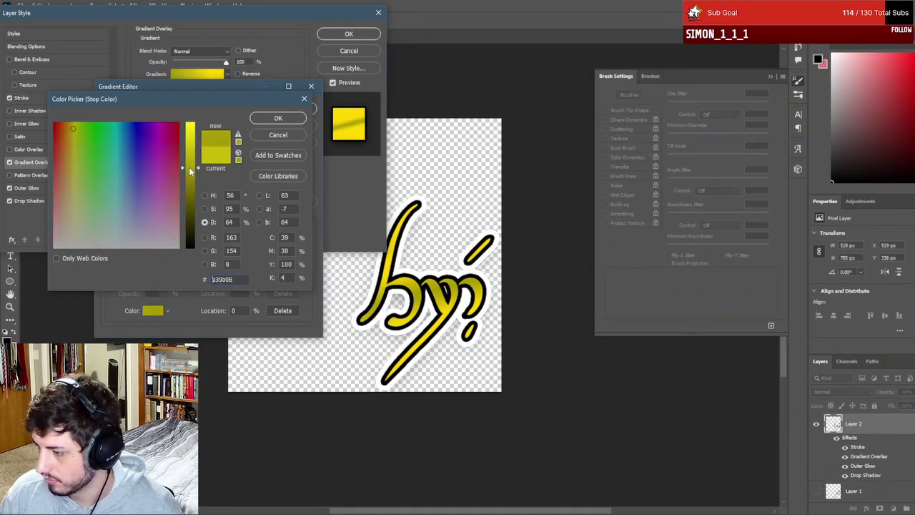
click(269, 119)
click(186, 266)
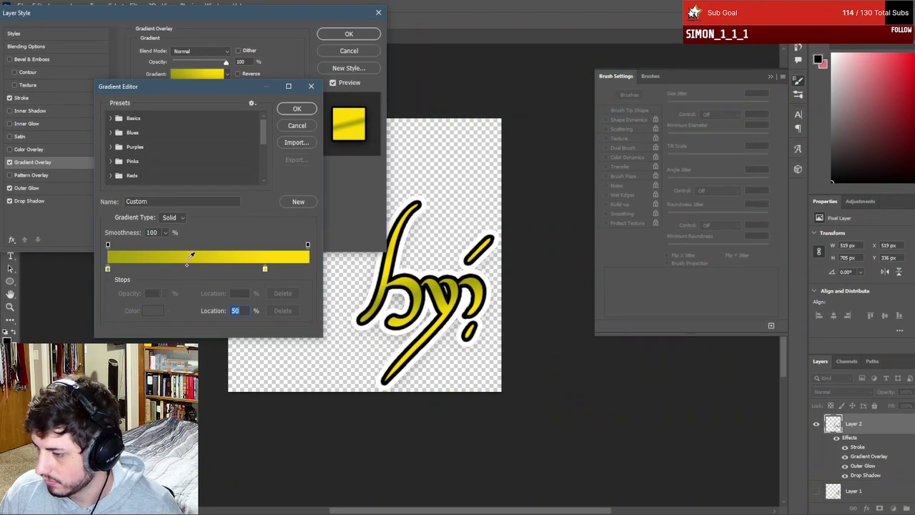
drag(186, 266, 241, 273)
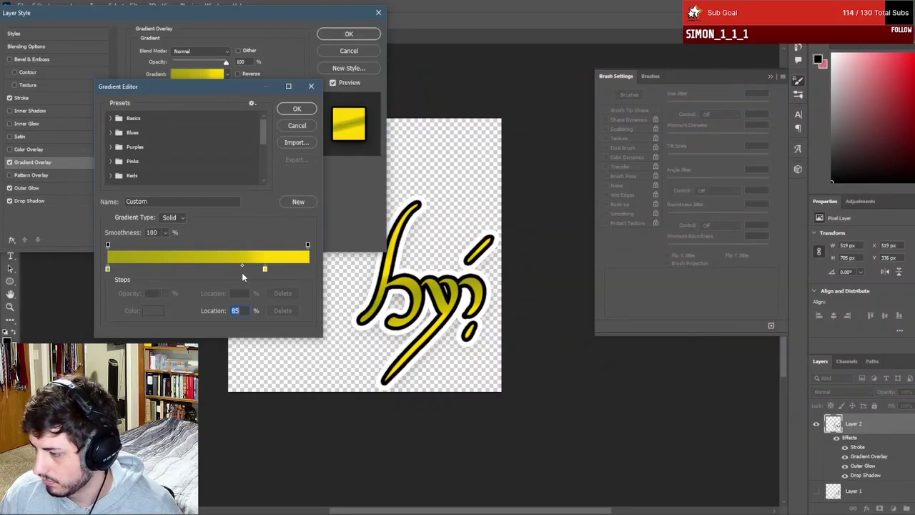
- Add a color stop at 38% of the gradient and set its color to bright yellow #fff10d
click(179, 269)
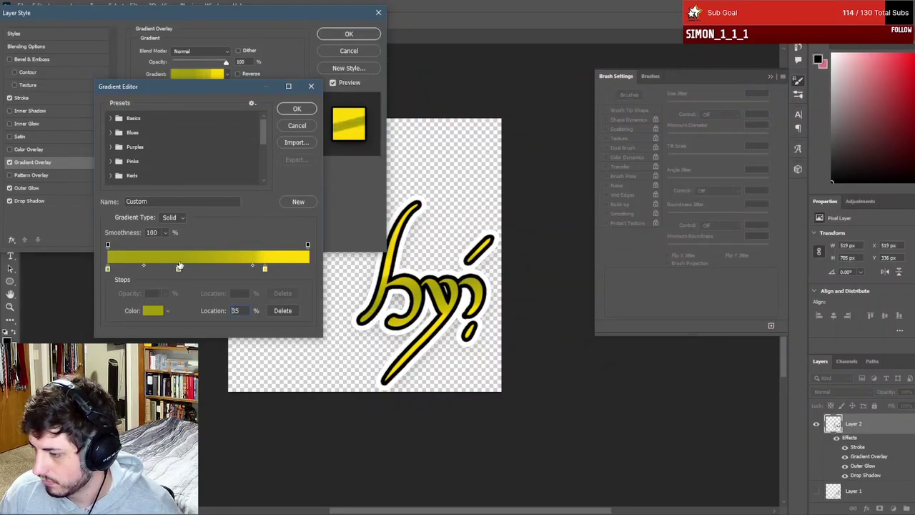
drag(184, 267, 184, 269)
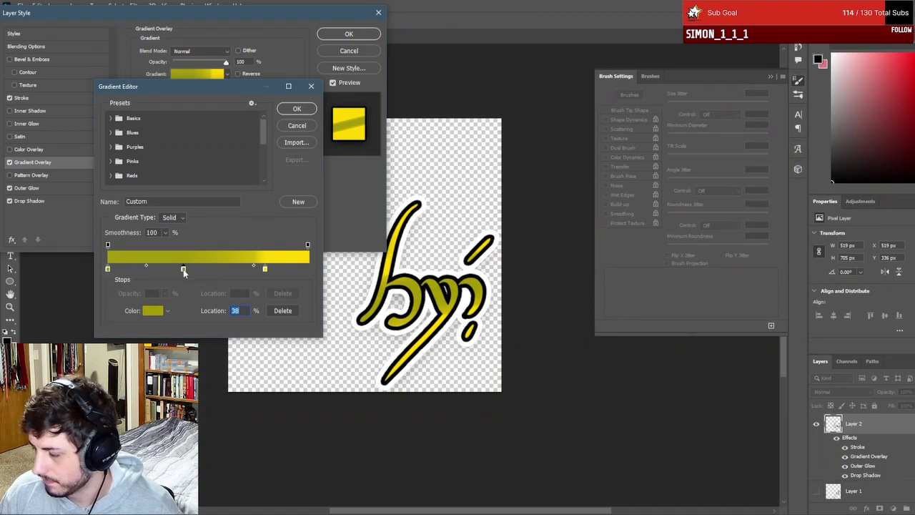
double_click(183, 269)
click(189, 136)
drag(190, 136, 232, 122)
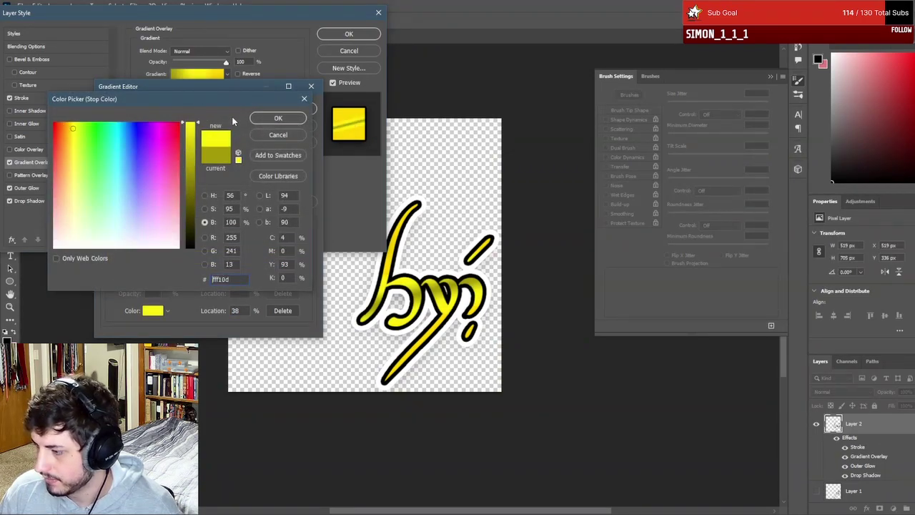
click(278, 118)
- Shift the inner yellow stop to the gradient's middle, set the midpoints before and after it to 57% and 63%, and accept the gradient
click(253, 268)
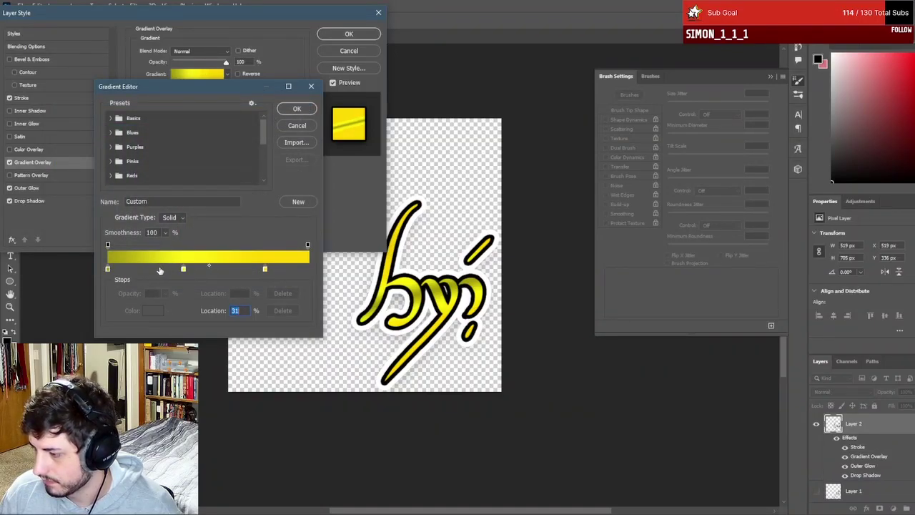
drag(123, 270, 152, 272)
click(285, 312)
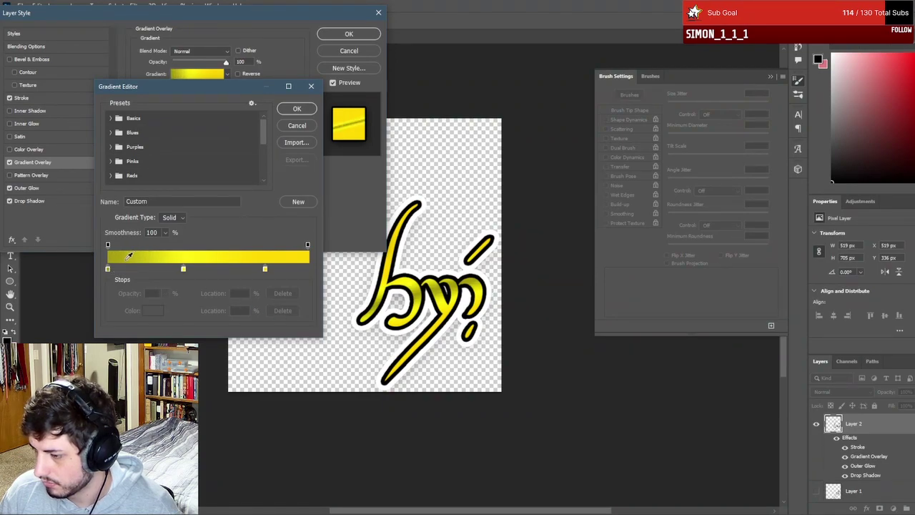
click(107, 269)
drag(145, 266, 167, 267)
click(174, 266)
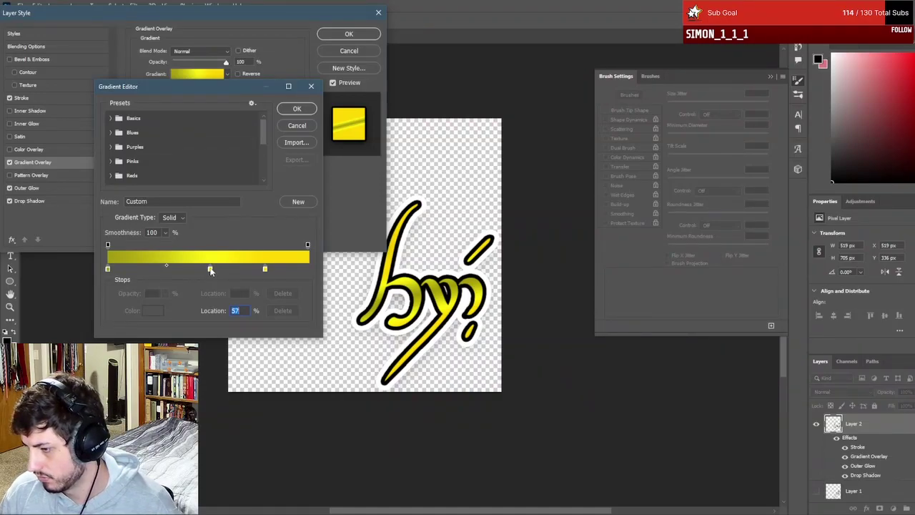
click(235, 266)
drag(242, 268, 245, 270)
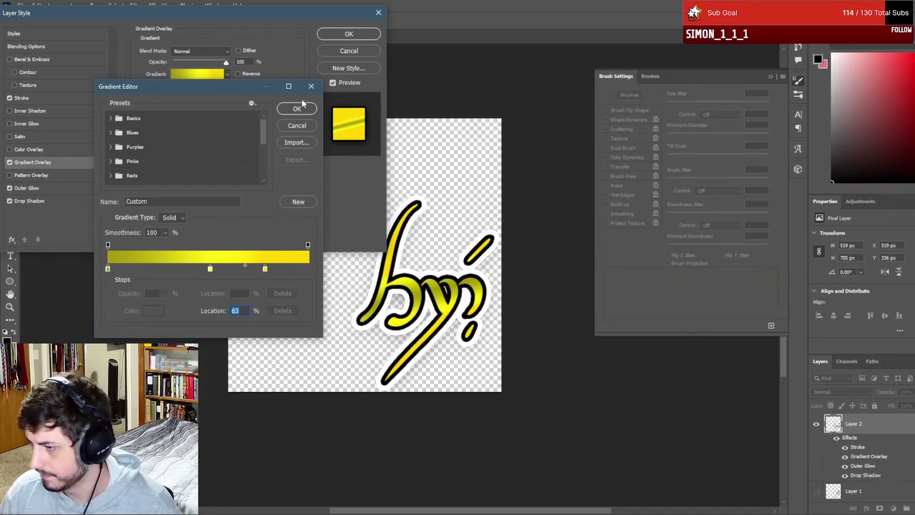
click(298, 112)
- Set the Gradient Overlay angle to 150° and apply the layer style to the lettering
click(174, 102)
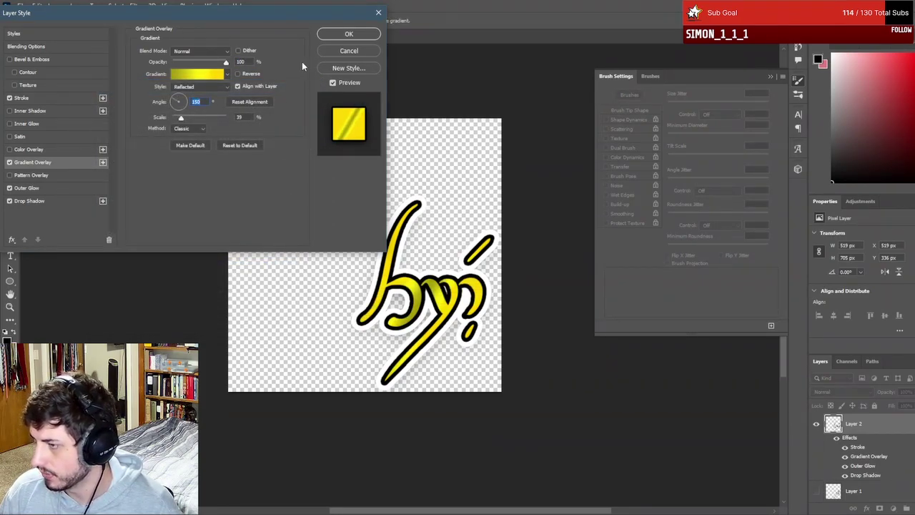
click(349, 33)
scroll(343, 334, down, 3)
scroll(354, 344, down, 3)
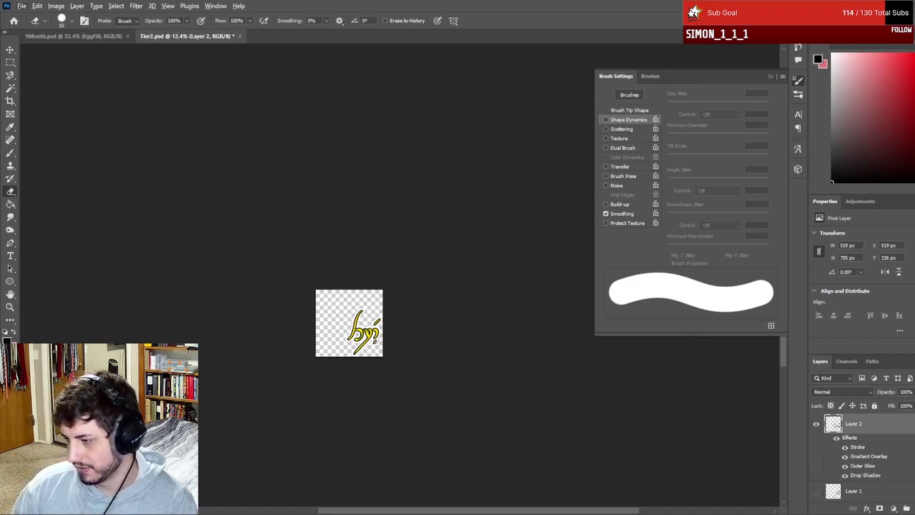
scroll(395, 341, down, 2)
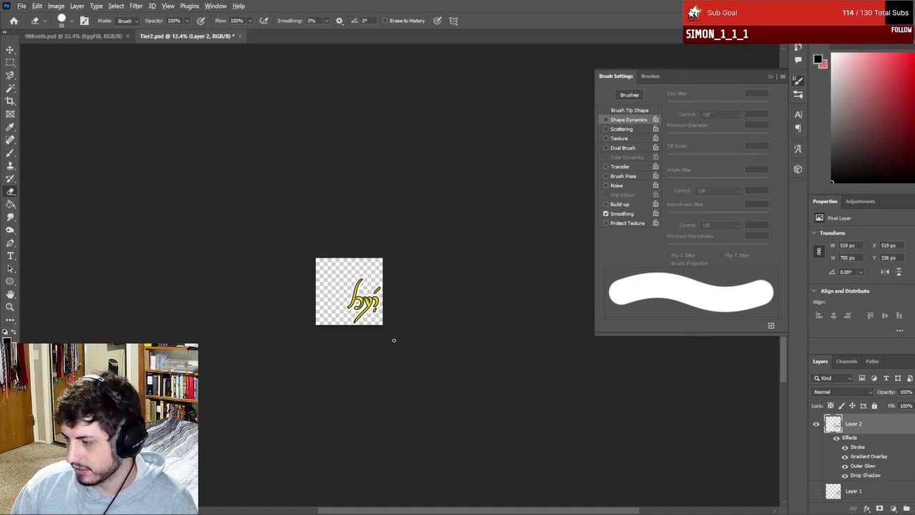
scroll(343, 336, up, 5)
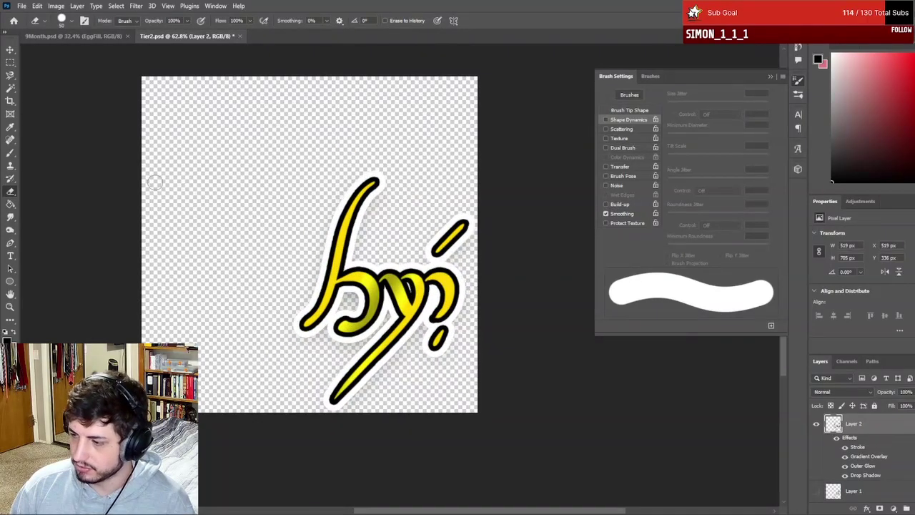
- Save the document under the new name Tier3.psd and quick-export it as a PNG
click(21, 5)
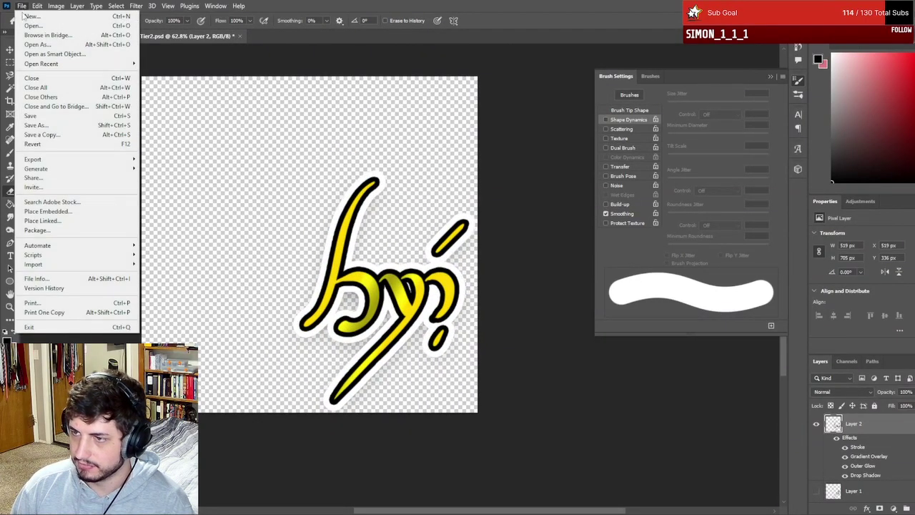
click(35, 126)
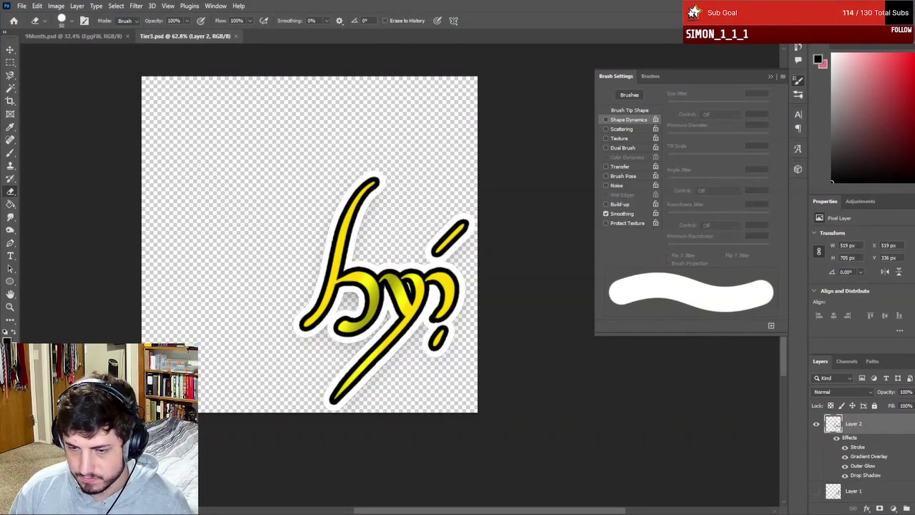
click(22, 5)
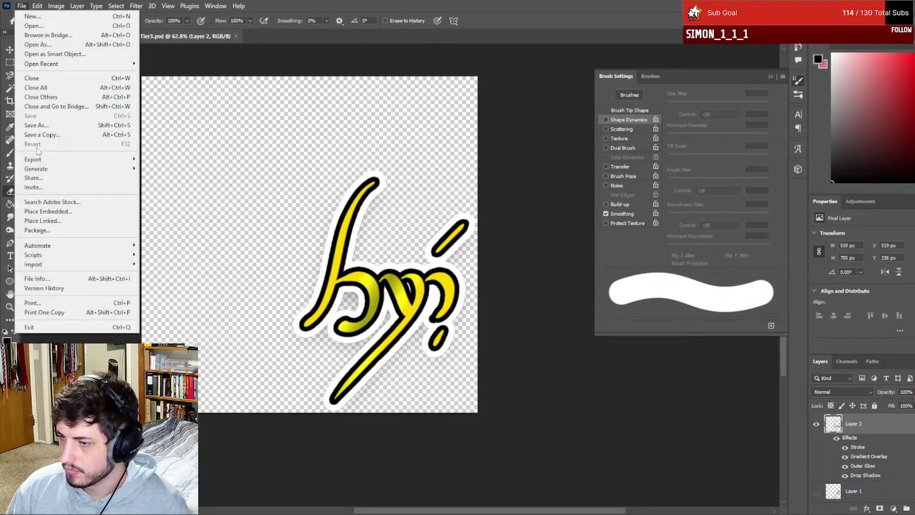
mouse_move(53, 161)
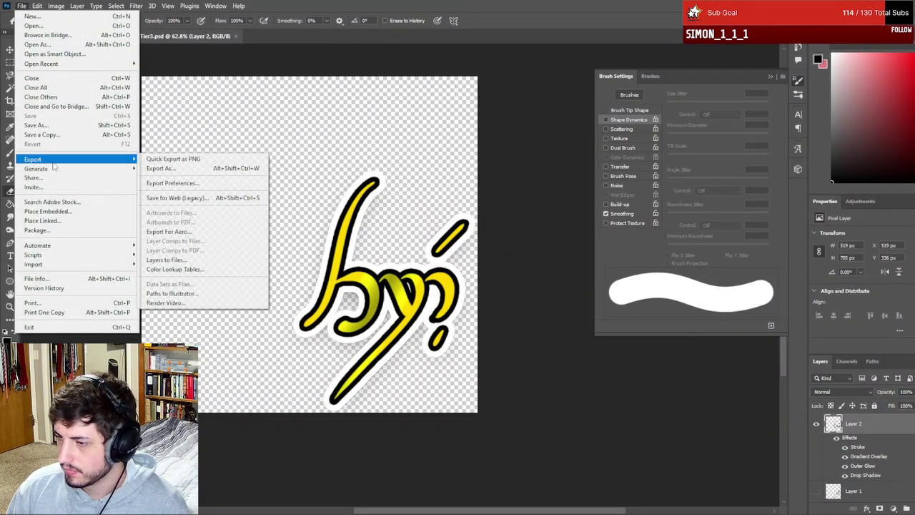
click(186, 160)
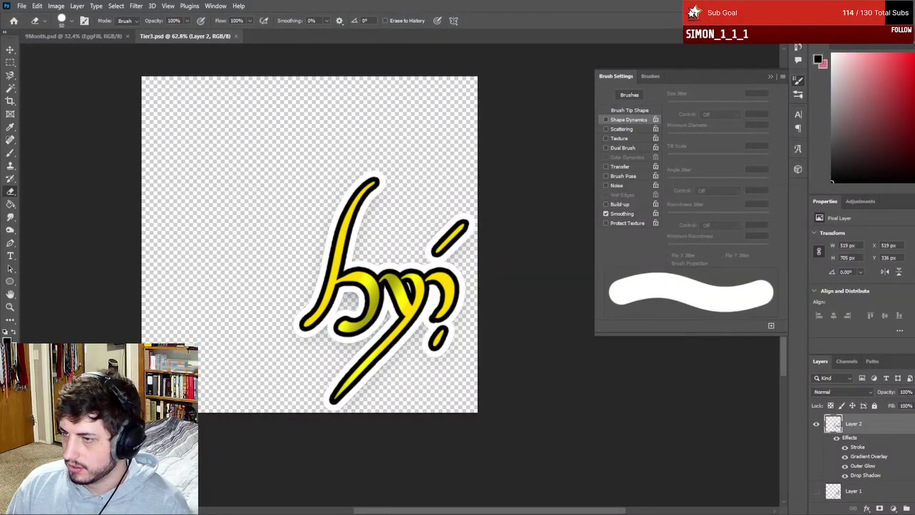
- Reduce the image size so the lettering layer measures 36 × 48 px, and quick-export this version as a PNG
click(56, 5)
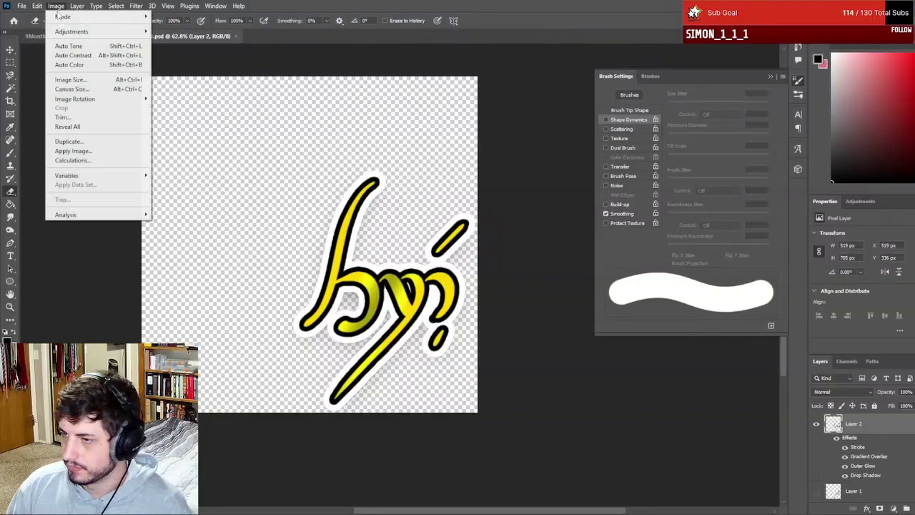
click(72, 82)
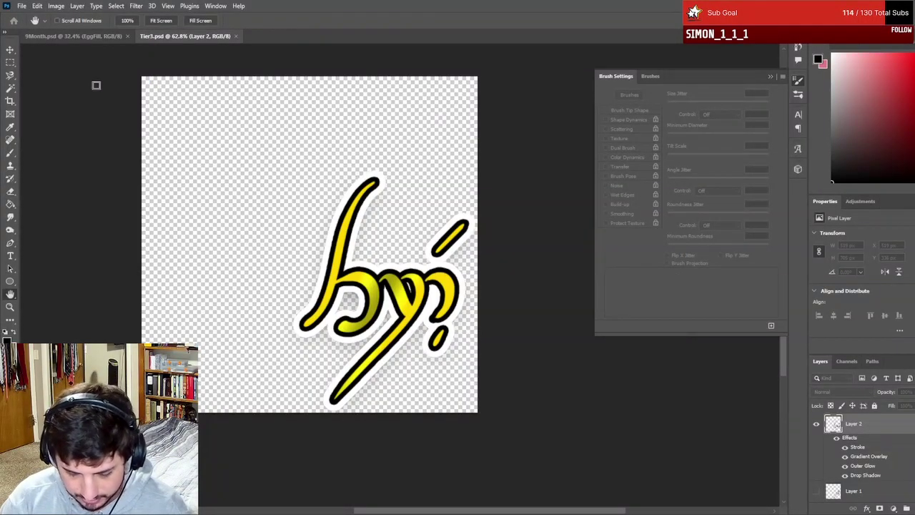
key(Return)
click(21, 6)
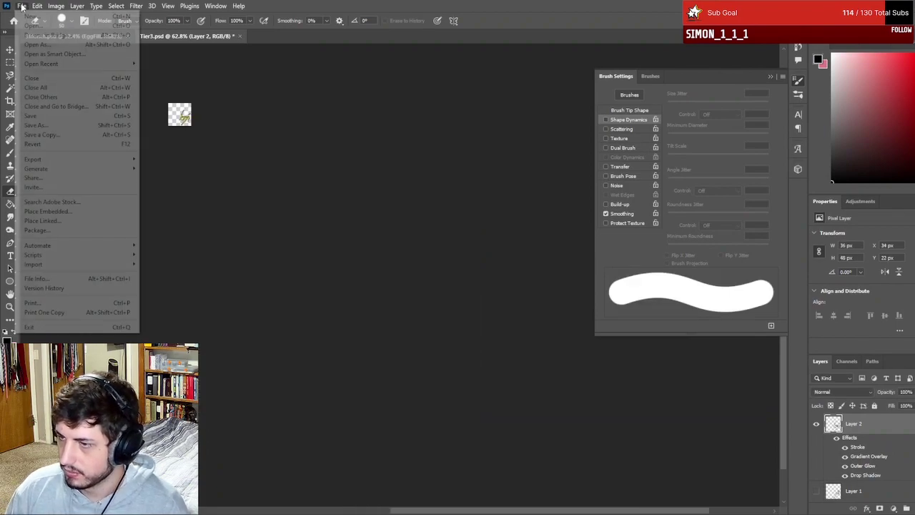
mouse_move(46, 161)
click(167, 160)
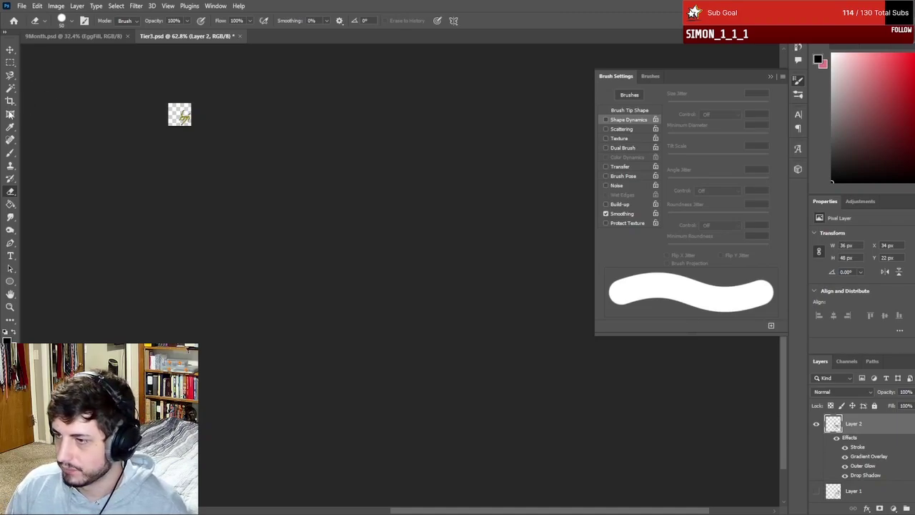
- Shrink the image further so the lettering layer measures 18 × 24 px, and export this version as a PNG
click(22, 5)
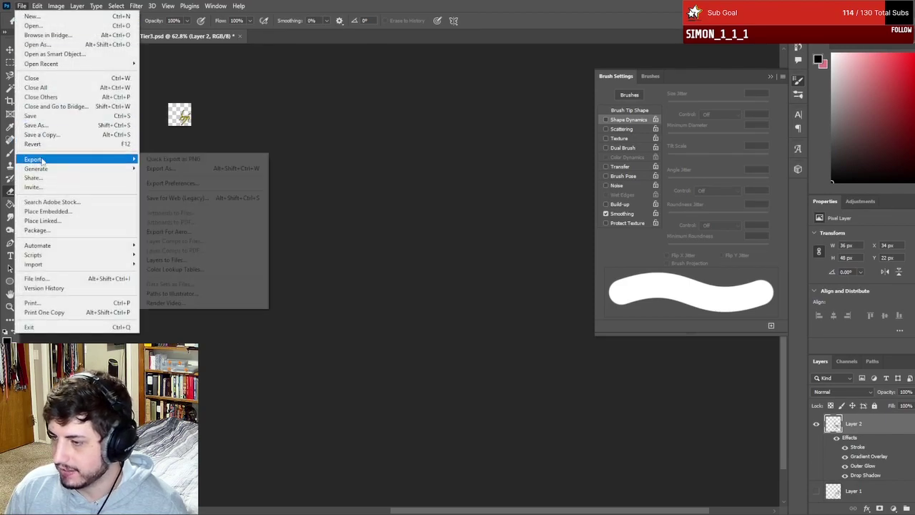
mouse_move(55, 5)
click(78, 89)
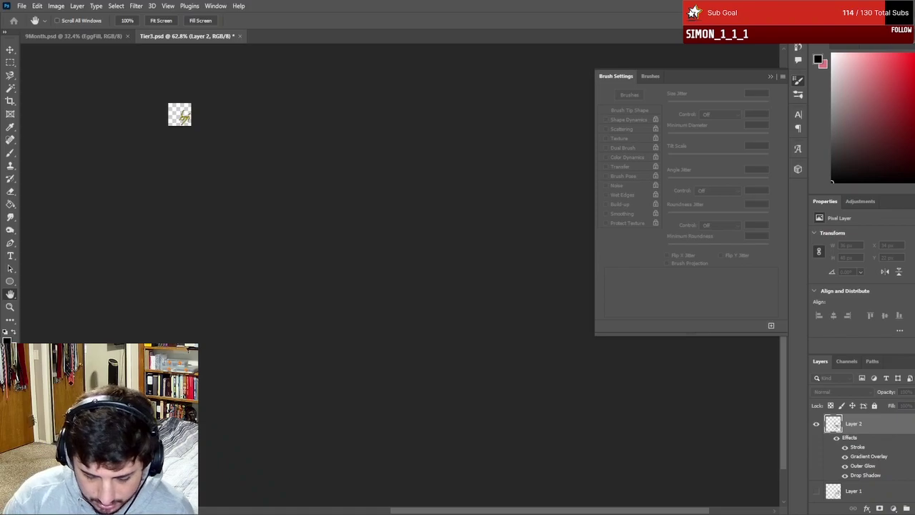
key(Return)
key(e)
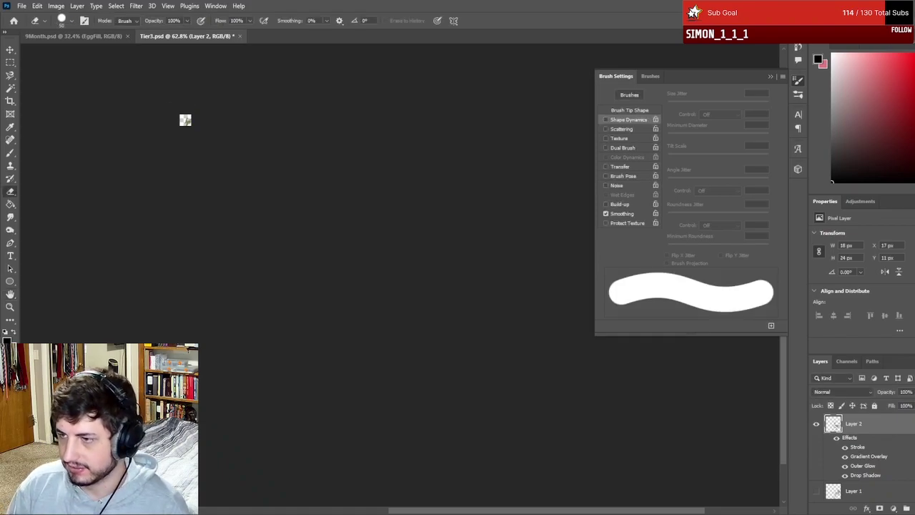
click(21, 6)
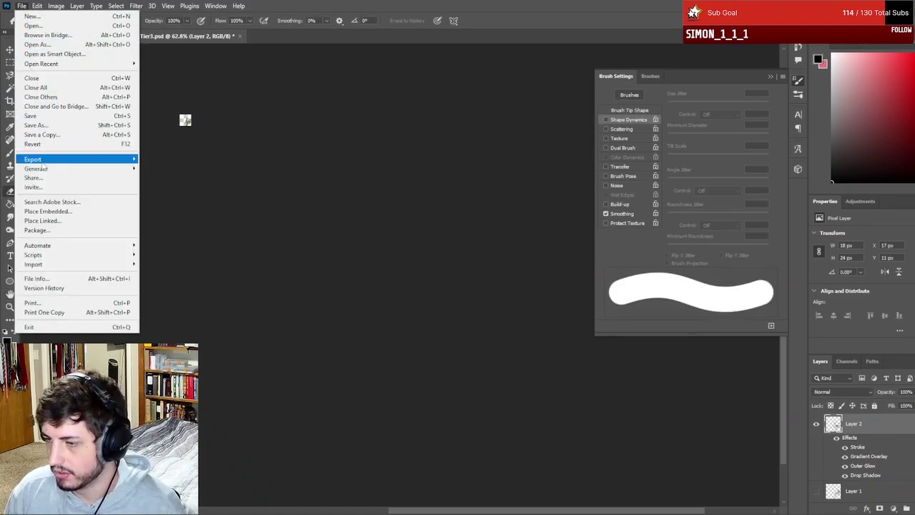
mouse_move(41, 160)
click(167, 164)
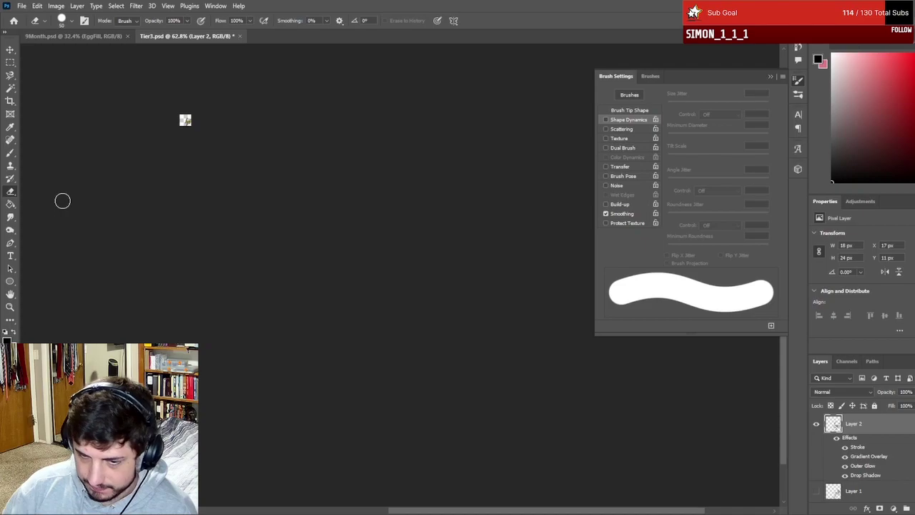
- Resize the image so the lettering layer measures 10 × 13 px, check it up close, and quick-export this version as a PNG
click(22, 6)
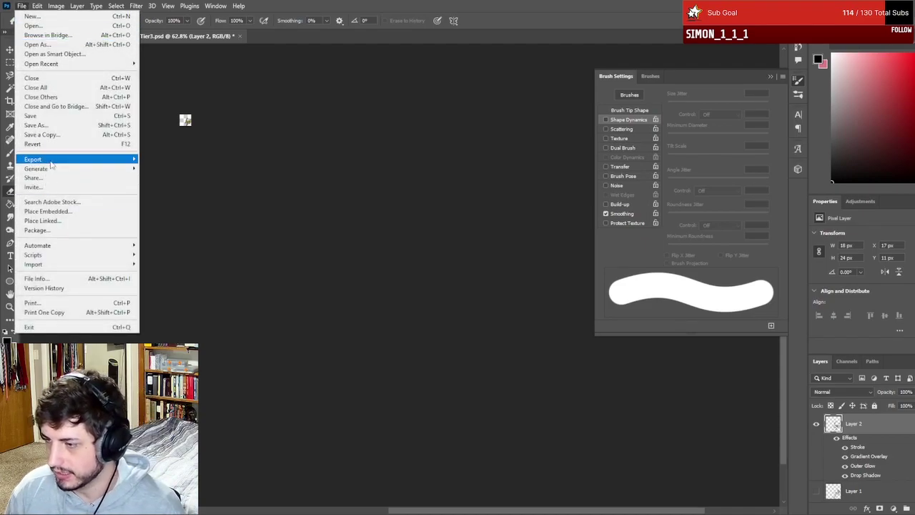
mouse_move(56, 6)
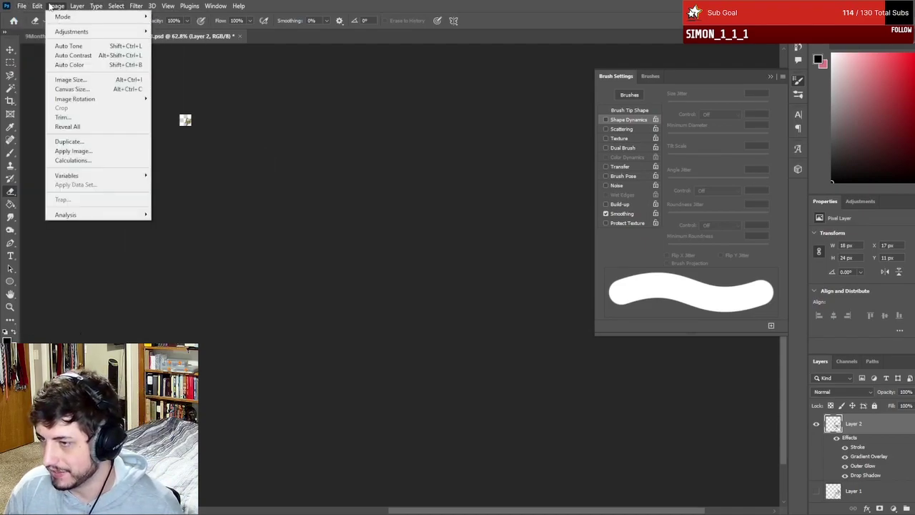
click(71, 79)
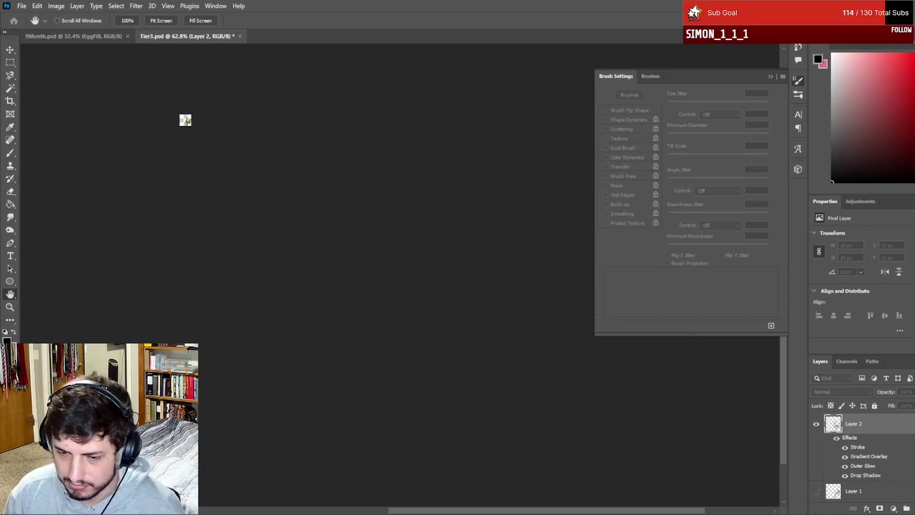
key(e)
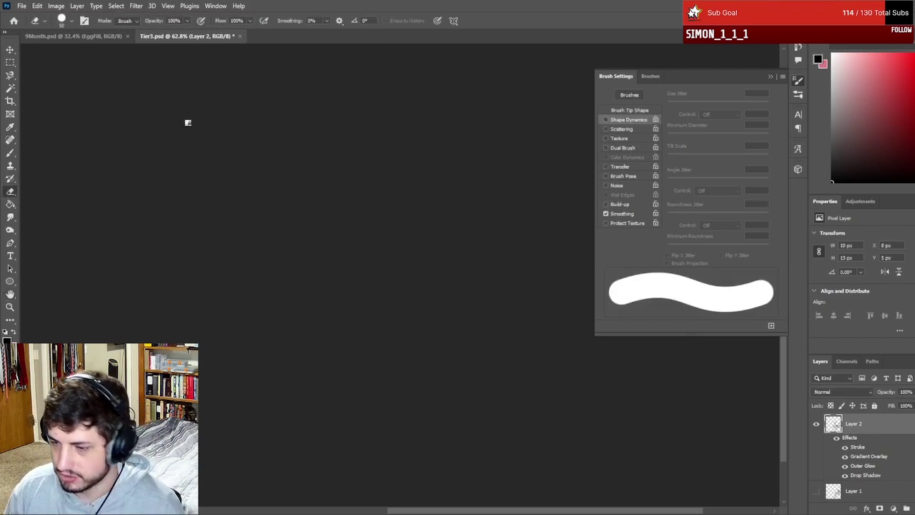
click(22, 6)
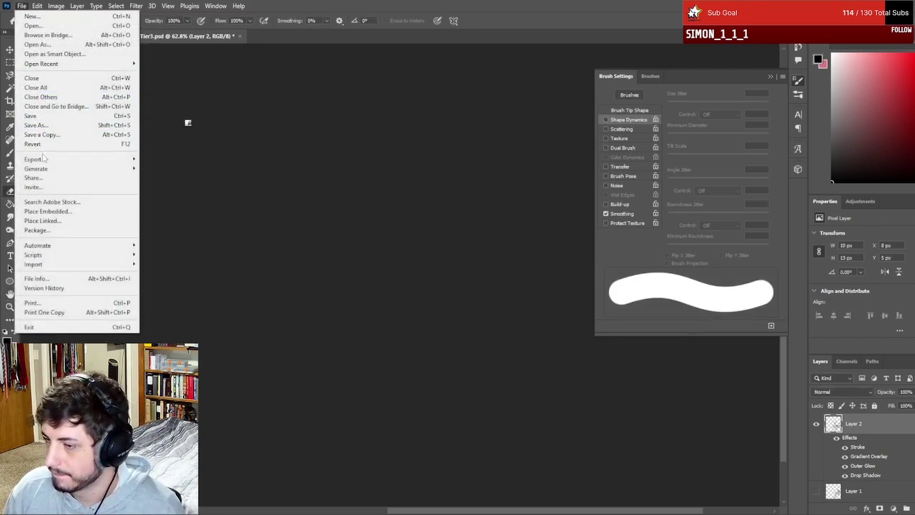
key(Escape)
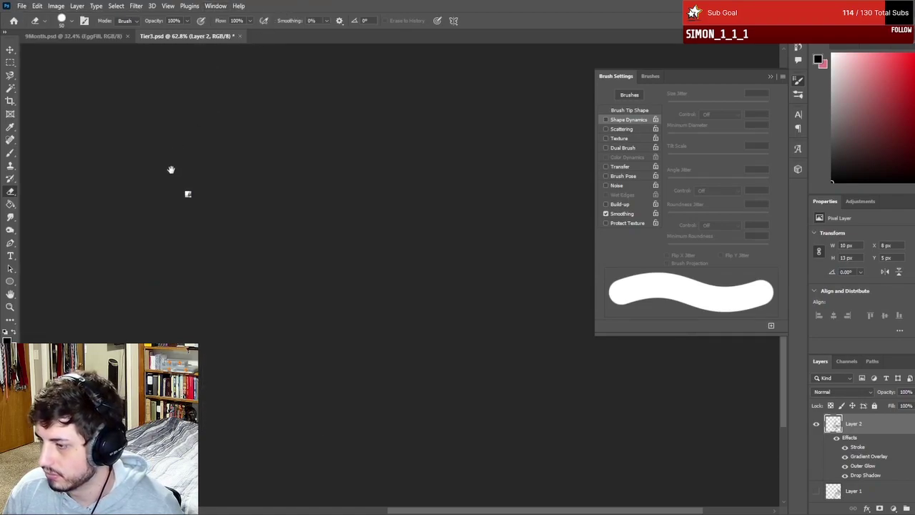
scroll(172, 176, up, 10)
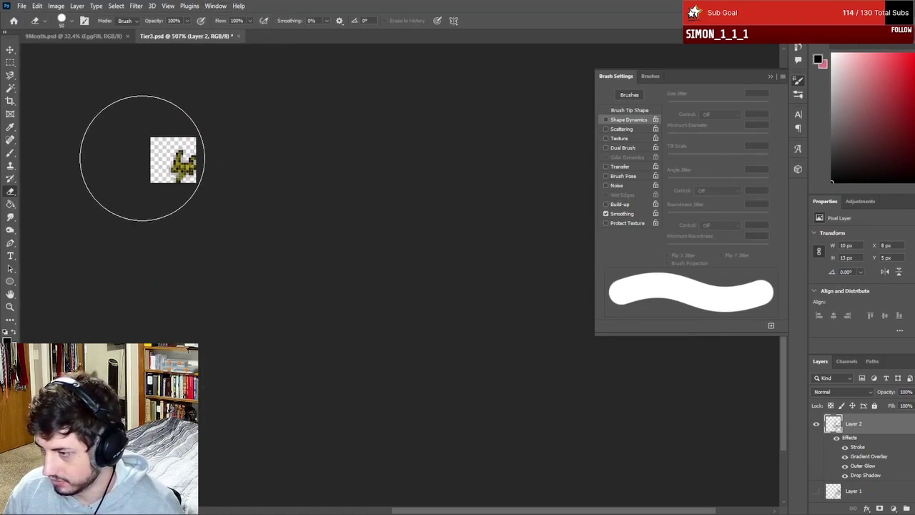
scroll(180, 135, down, 12)
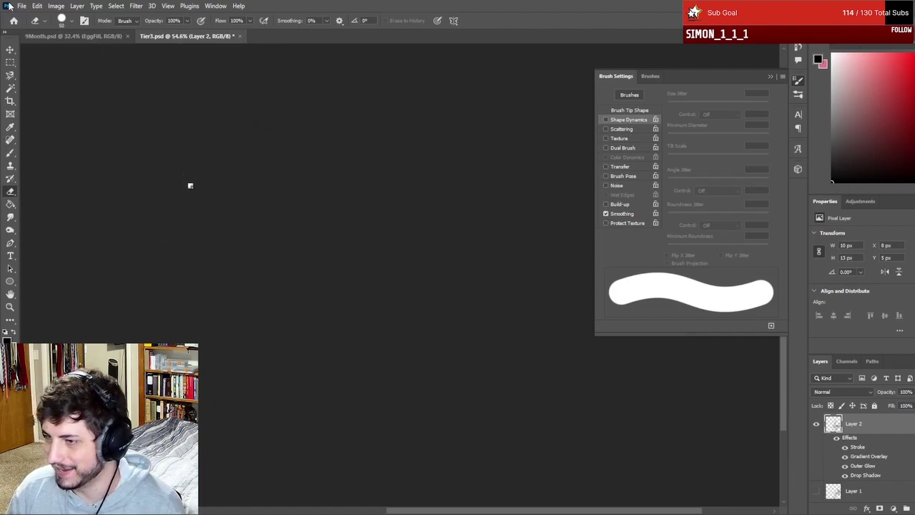
click(22, 6)
mouse_move(45, 160)
click(171, 157)
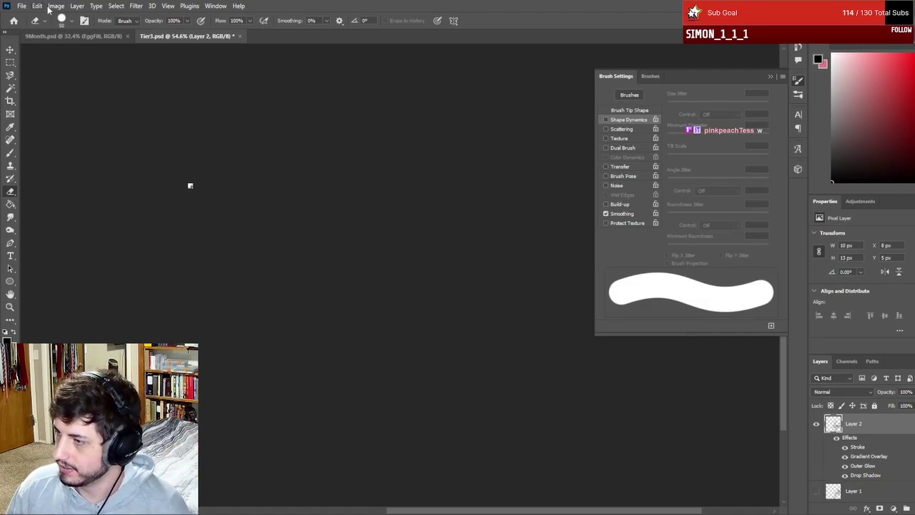
- Undo the image size reductions to return the Tier3 document to full size
scroll(164, 216, up, 4)
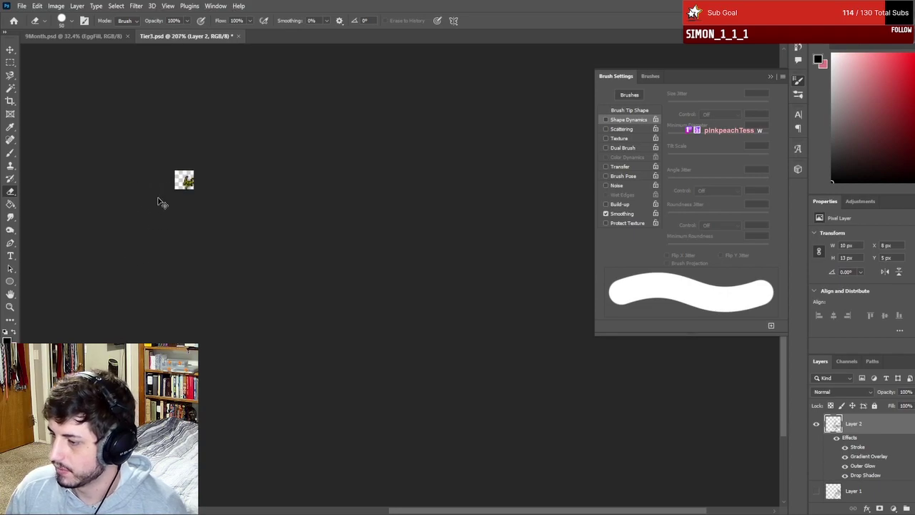
scroll(161, 201, up, 6)
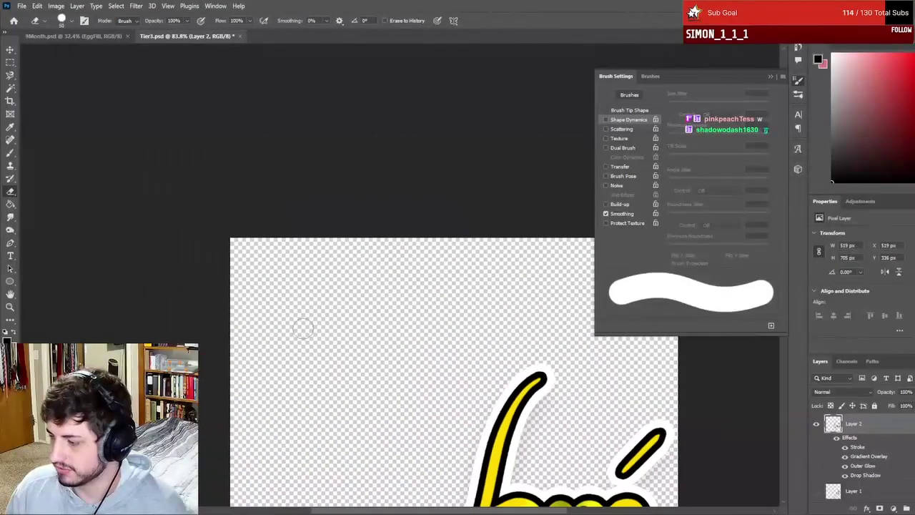
scroll(305, 326, down, 6)
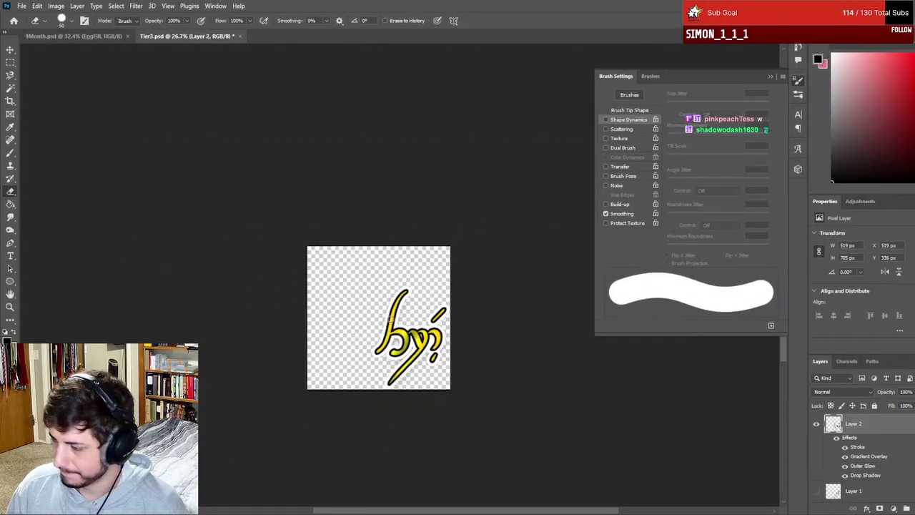